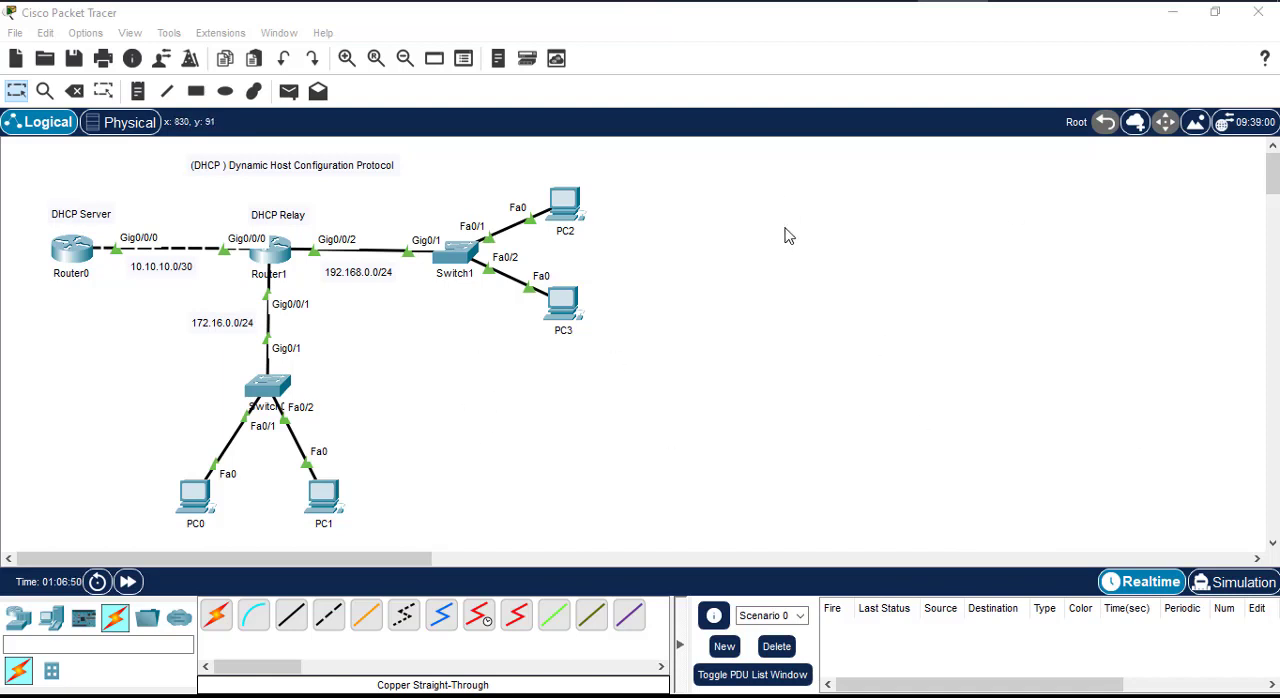
Step: Open the command line of Router0, the DHCP server, and enter privileged EXEC mode
click(78, 256)
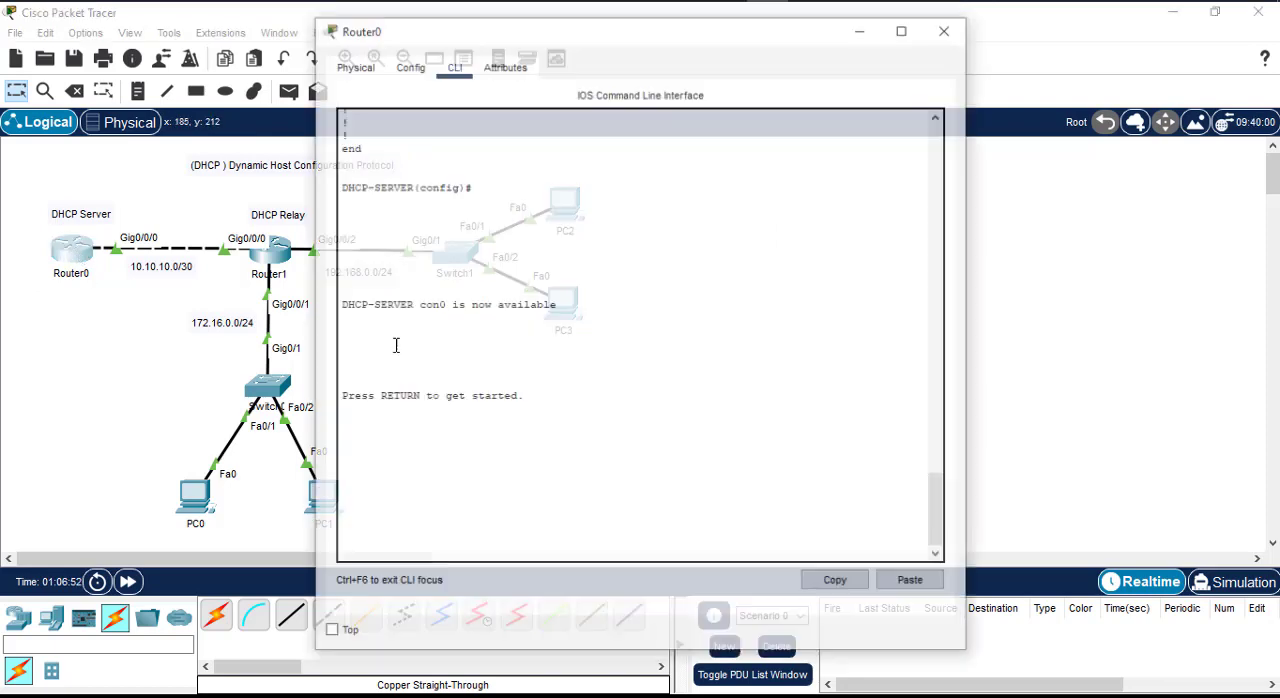
click(946, 29)
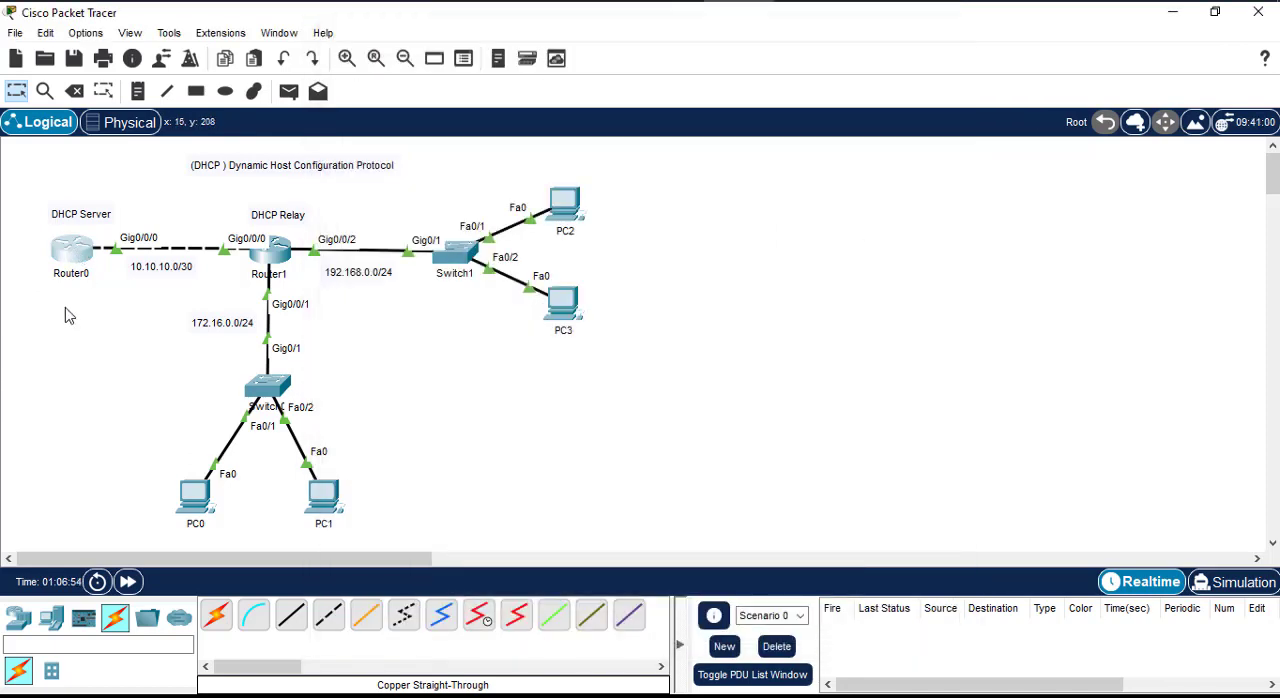
click(78, 258)
drag(640, 50, 929, 48)
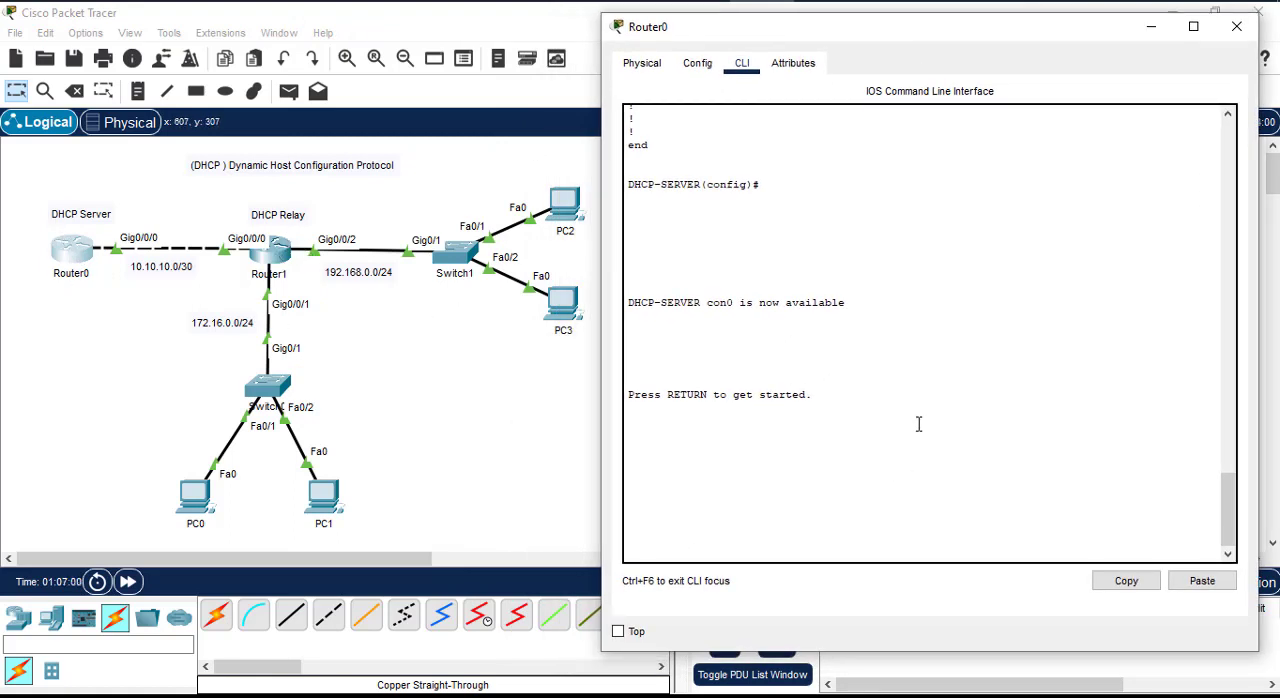
key(Return)
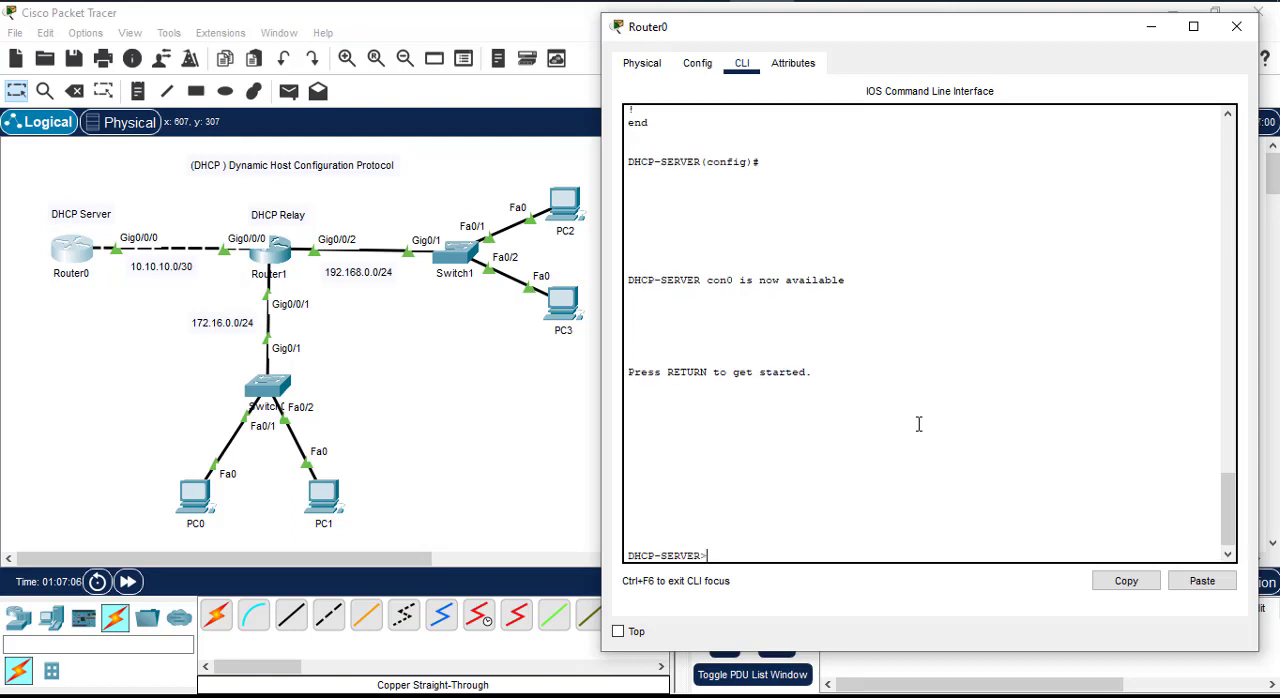
text(en)
key(Return)
Step: Display Router0's running configuration, review its interface addressing and OSPF settings, and close the router window
text(sh )
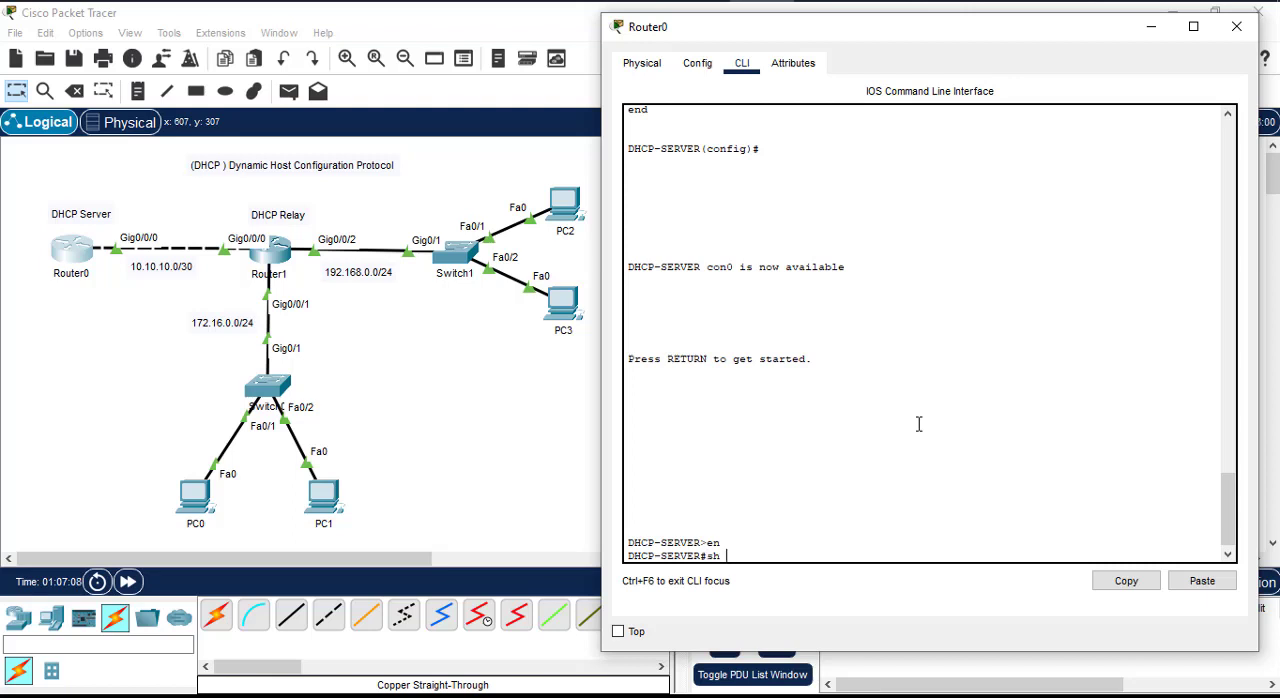
text(run)
key(Return)
key(space)
key(space)
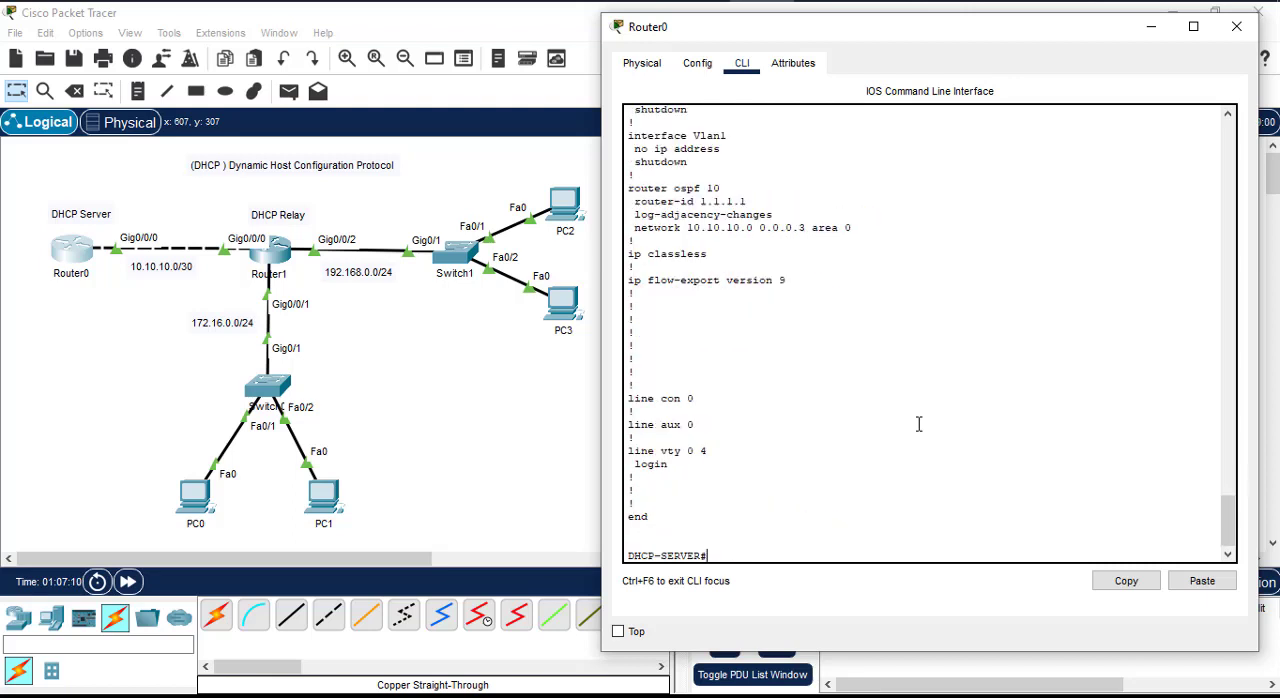
scroll(806, 456, up, 10)
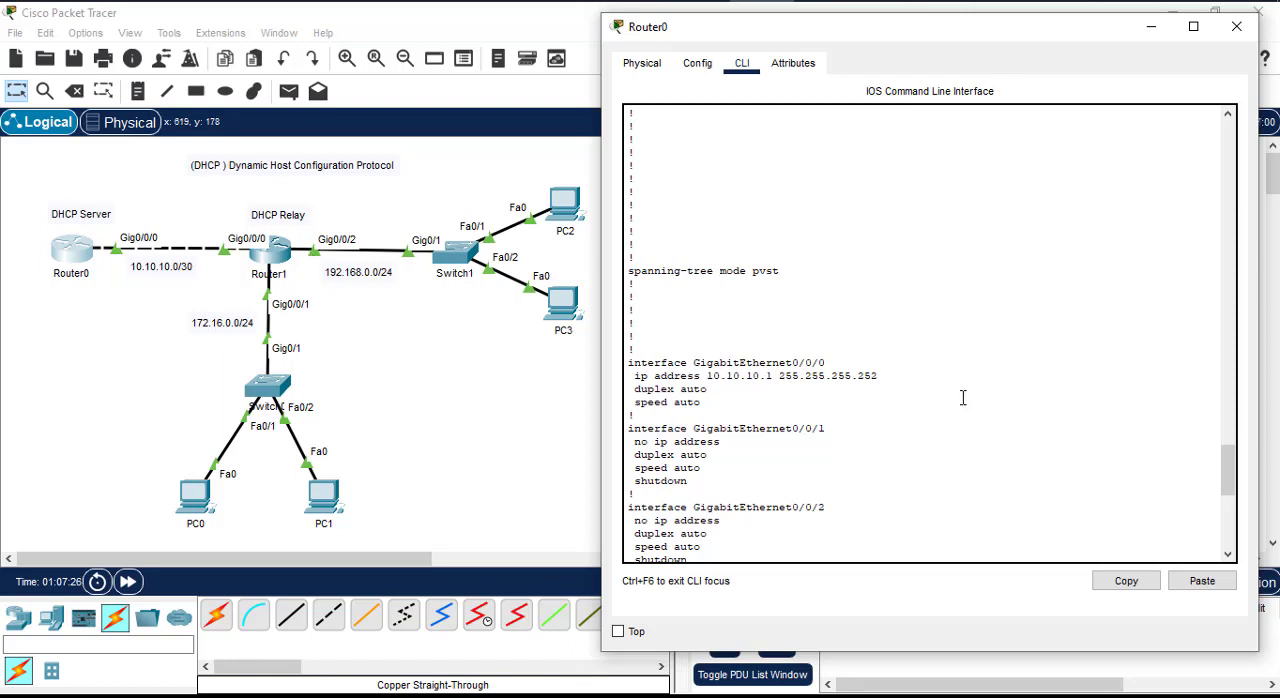
scroll(927, 416, down, 7)
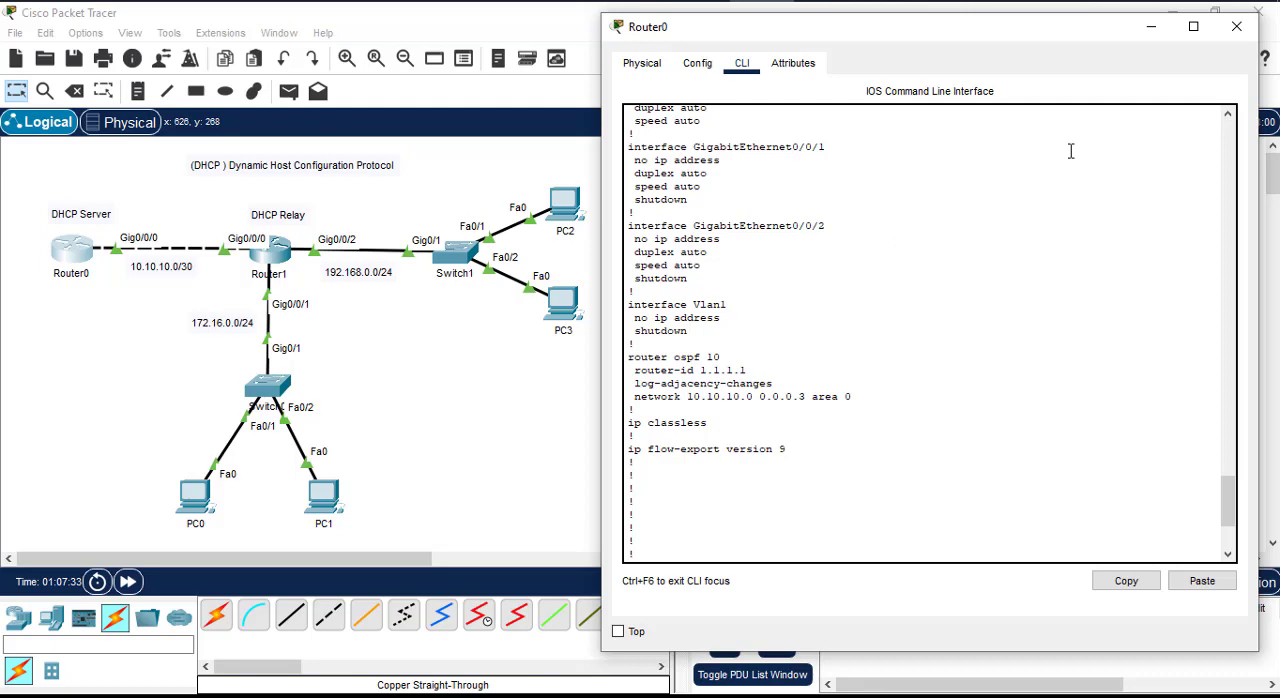
click(1235, 45)
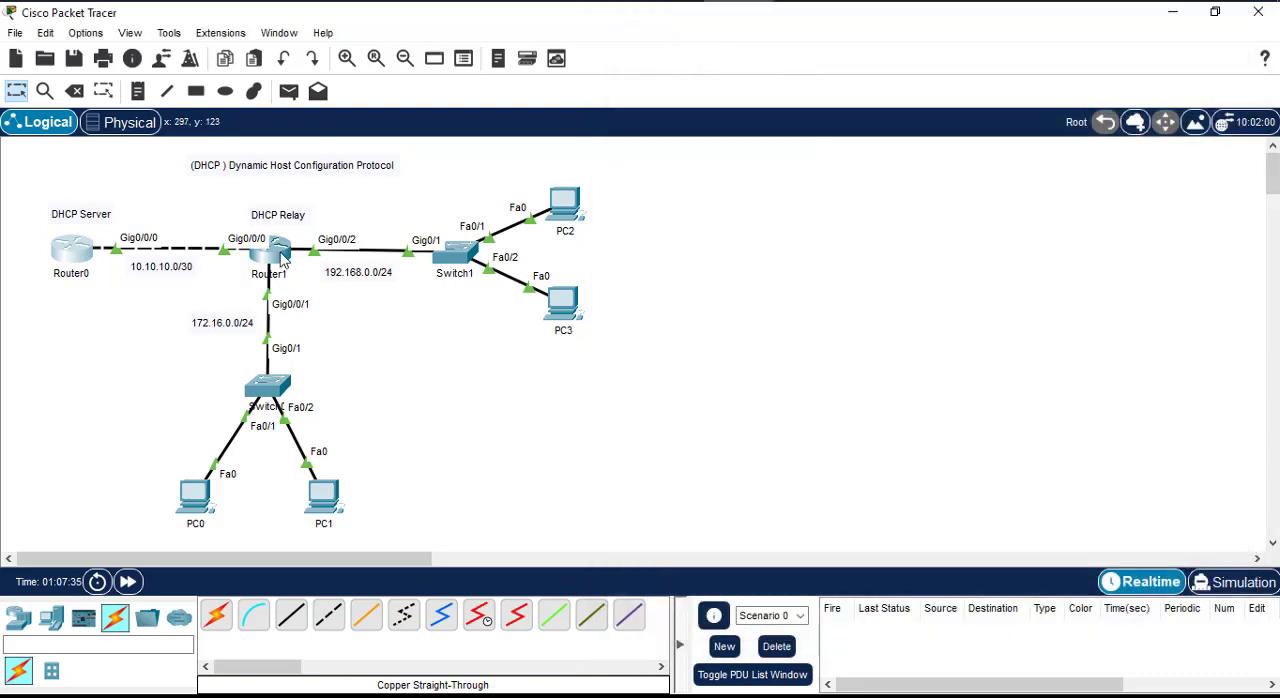
Step: Open the command line of Router1, the DHCP relay, and enter privileged EXEC mode
click(282, 256)
drag(616, 22, 918, 20)
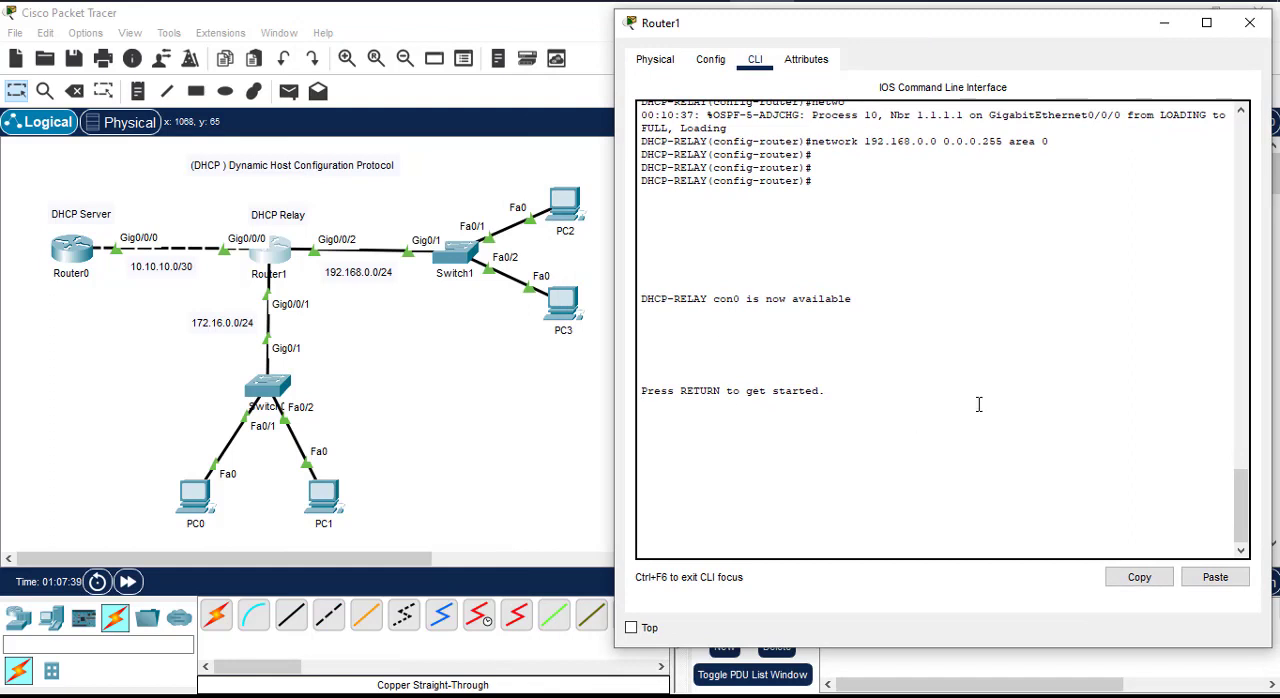
key(Return)
text(en)
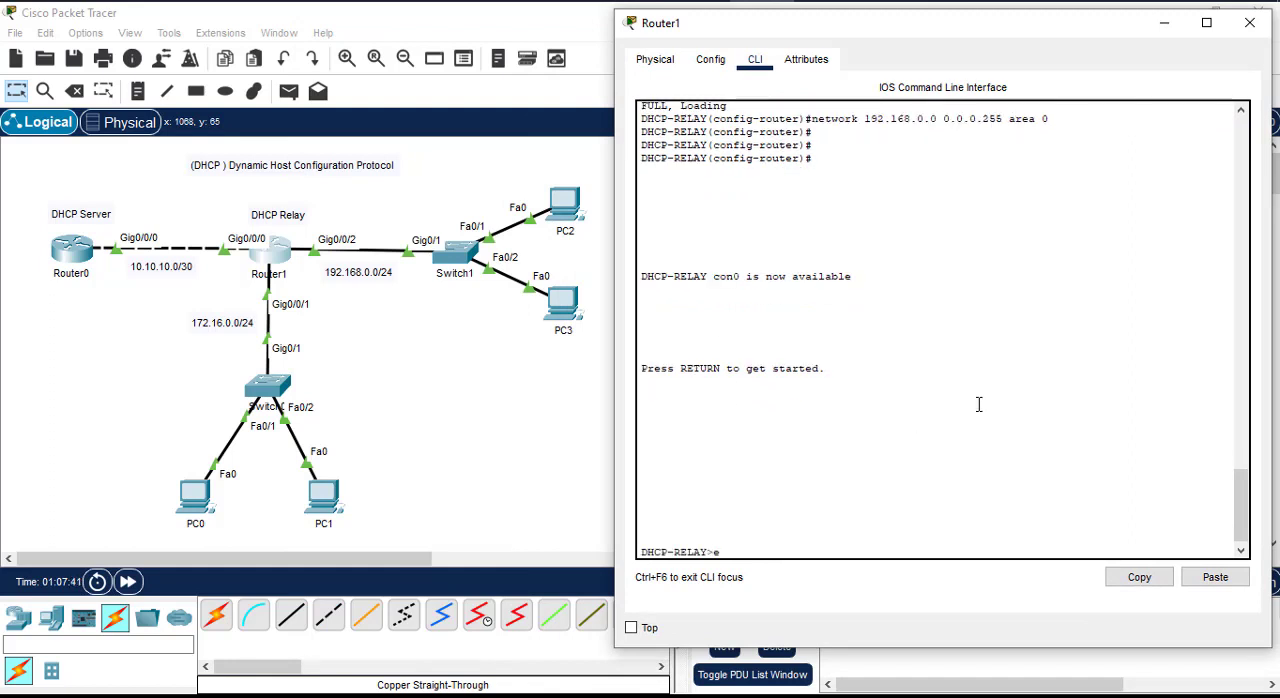
key(Return)
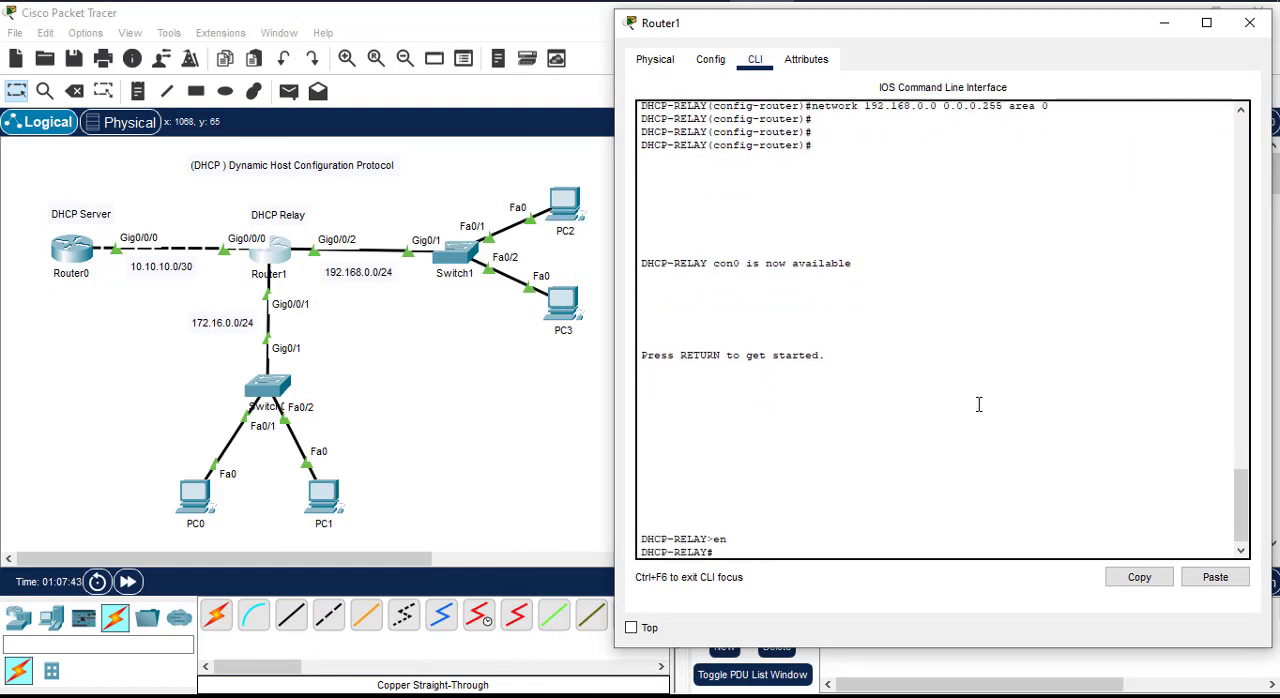
Step: Display Router1's running configuration, review its interface addresses and OSPF networks, and close the router window
text(sh run)
key(Return)
key(space)
key(space)
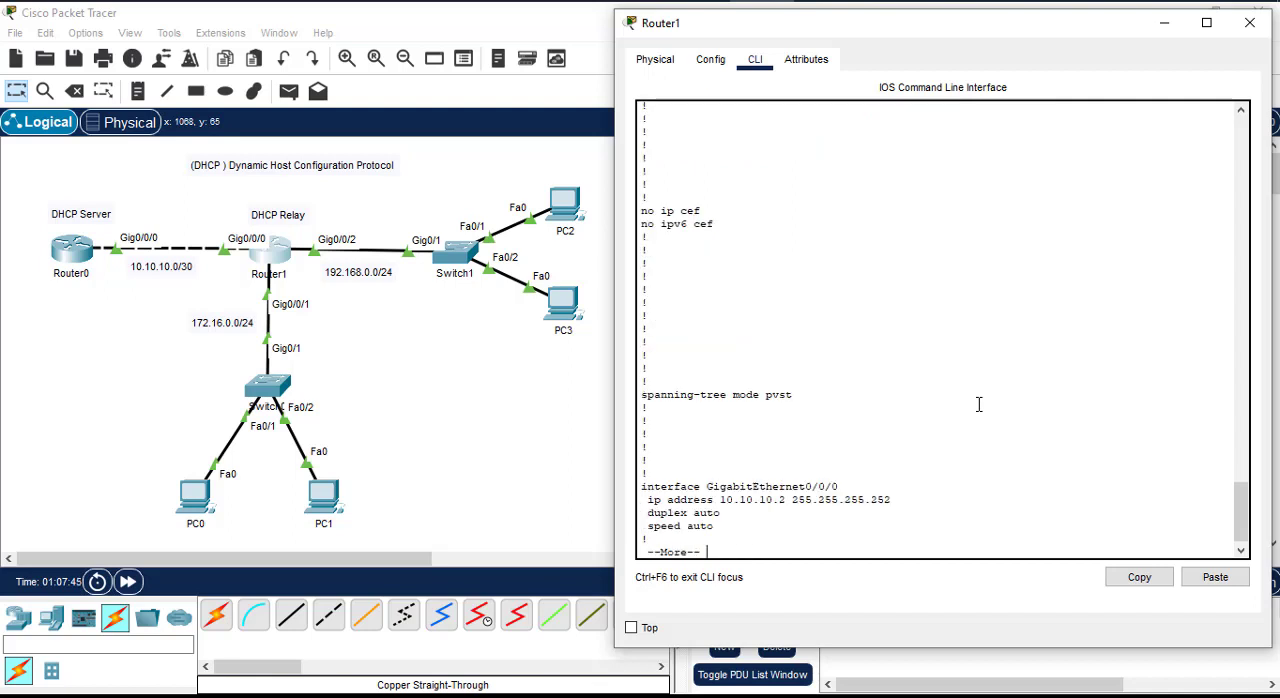
key(space)
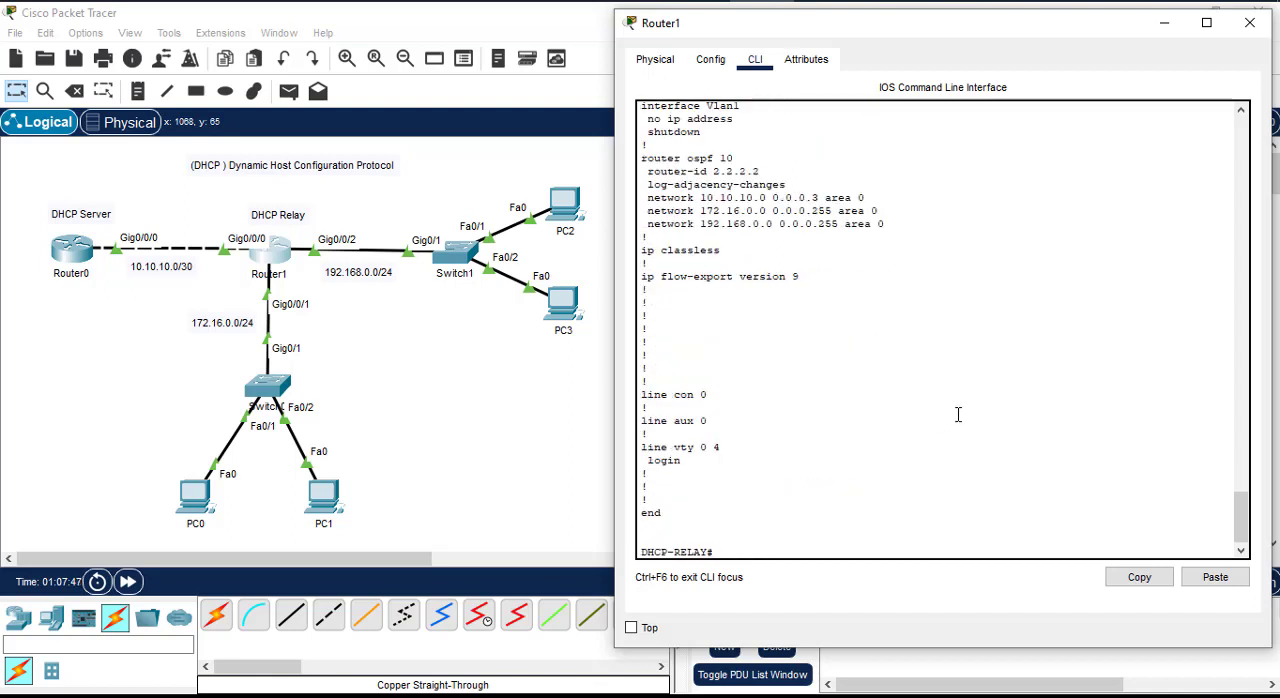
scroll(958, 413, up, 9)
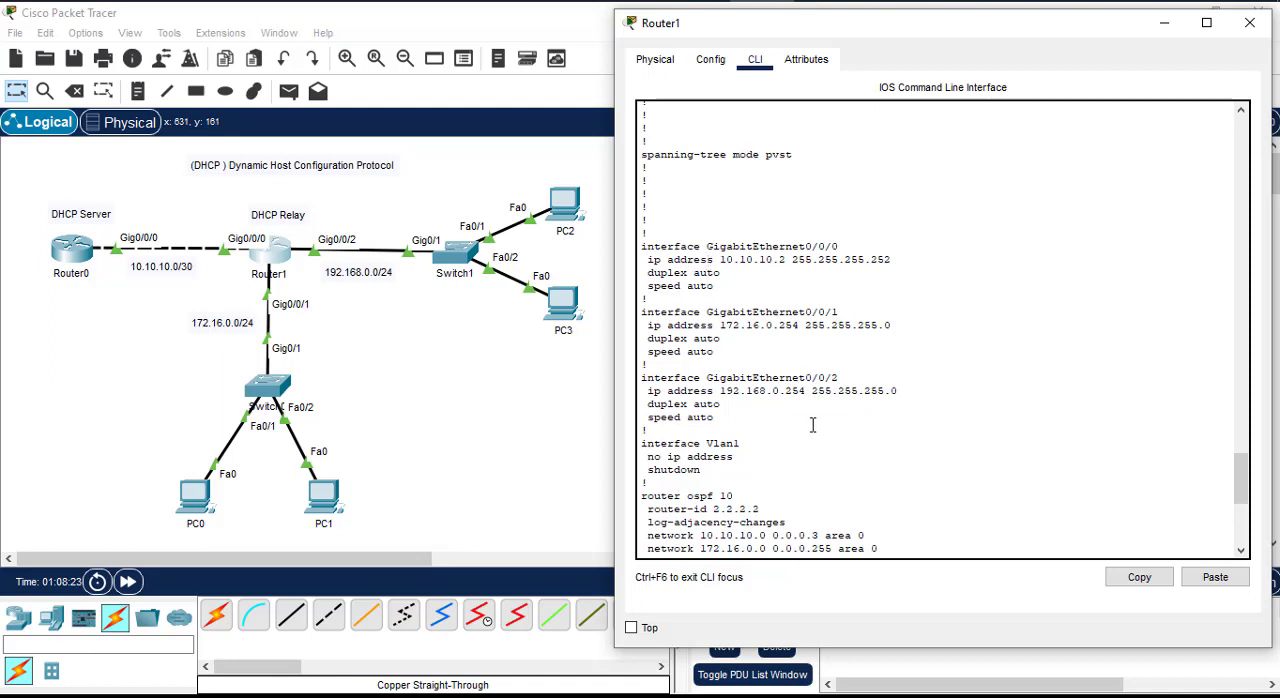
scroll(813, 425, down, 1)
scroll(842, 450, down, 1)
scroll(842, 450, down, 4)
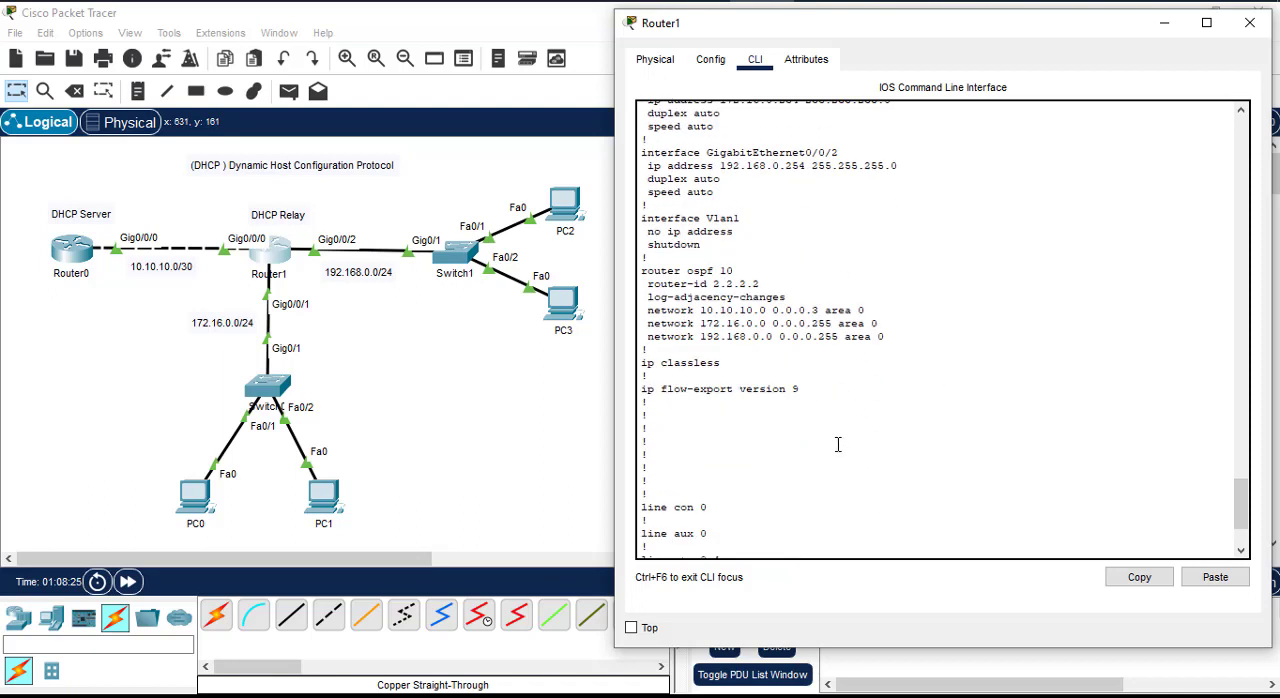
scroll(811, 446, up, 1)
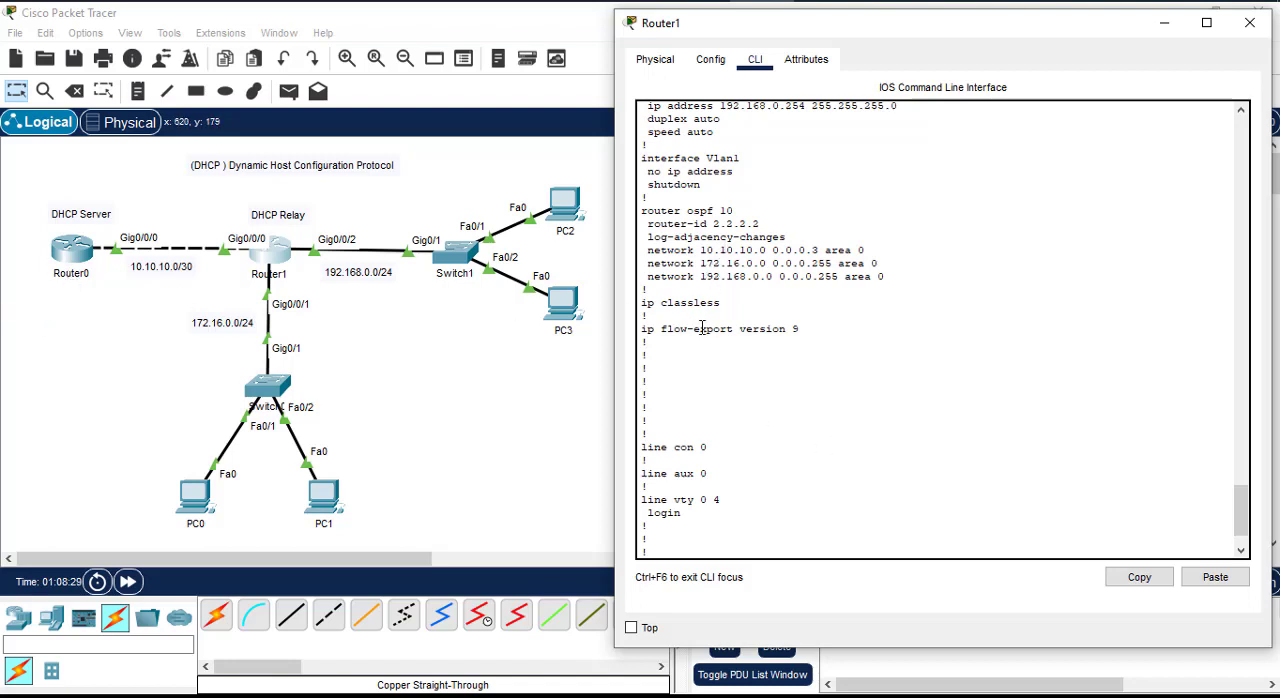
scroll(754, 362, down, 1)
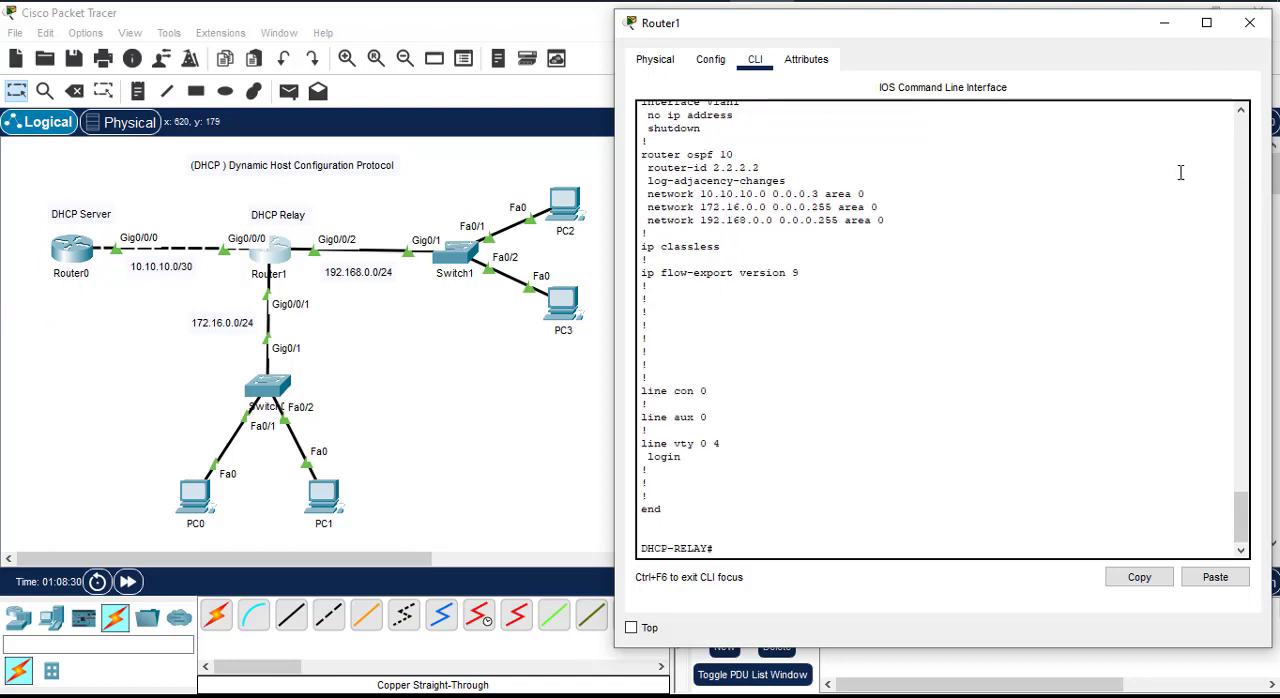
click(1249, 22)
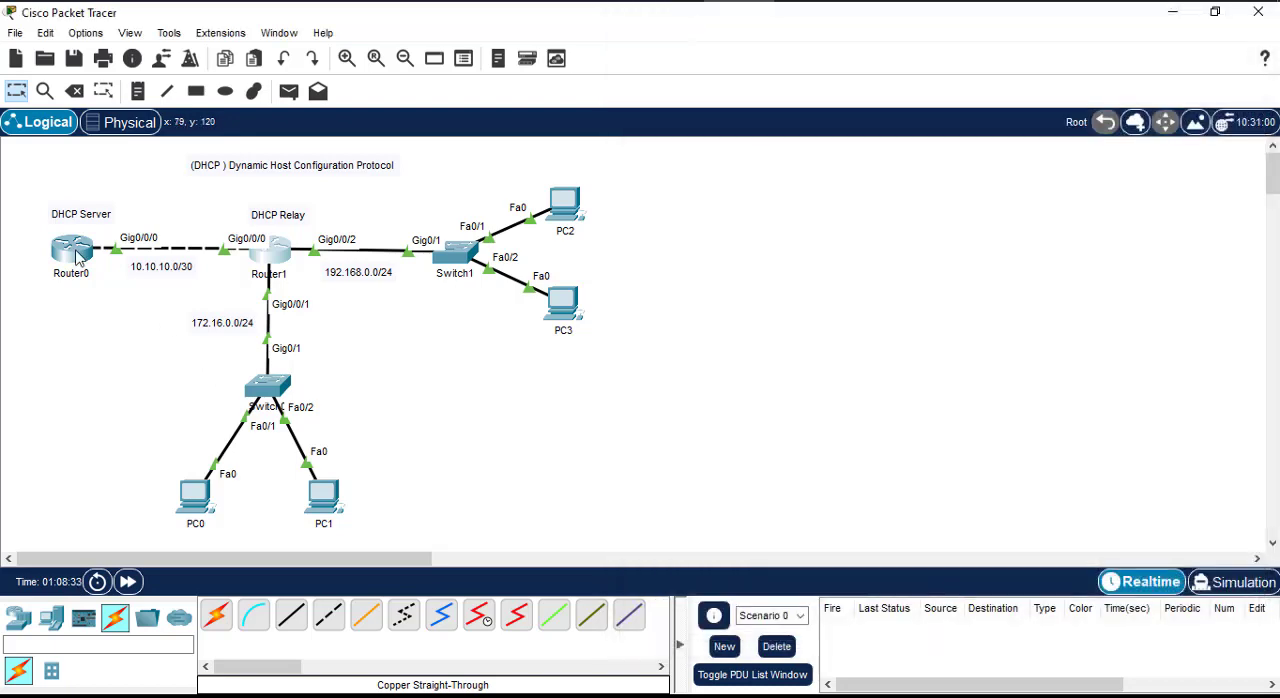
click(79, 258)
drag(711, 40, 950, 28)
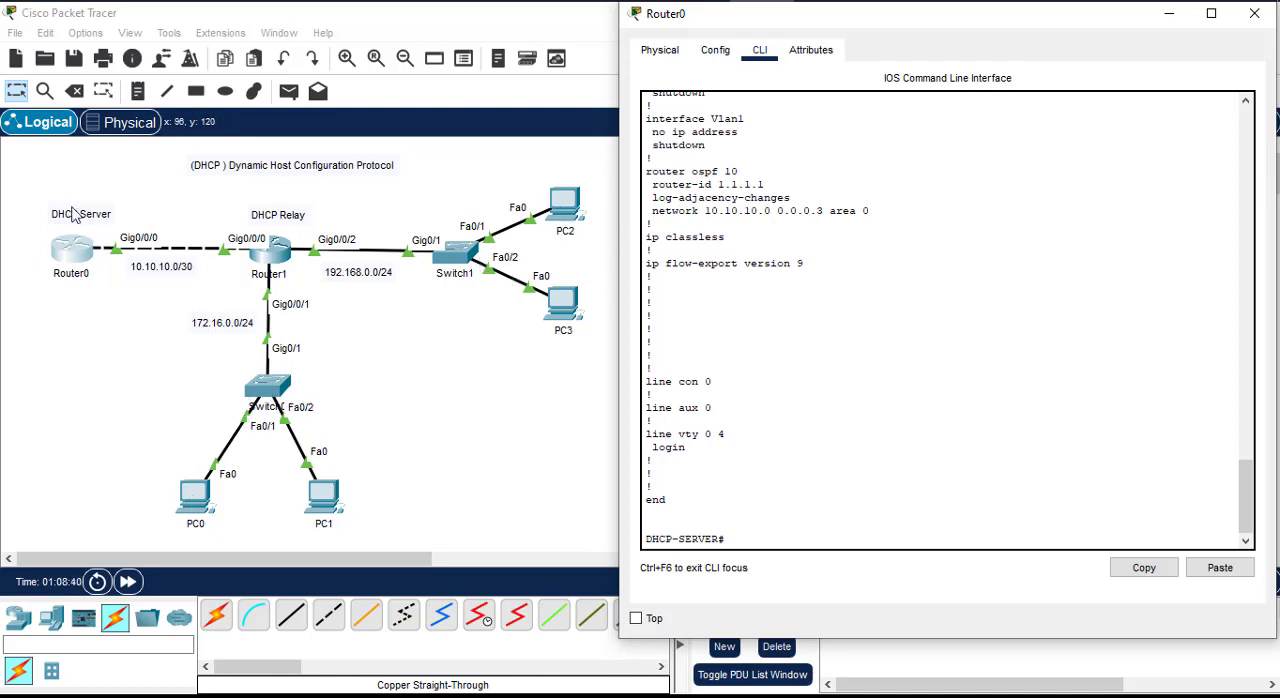
click(459, 422)
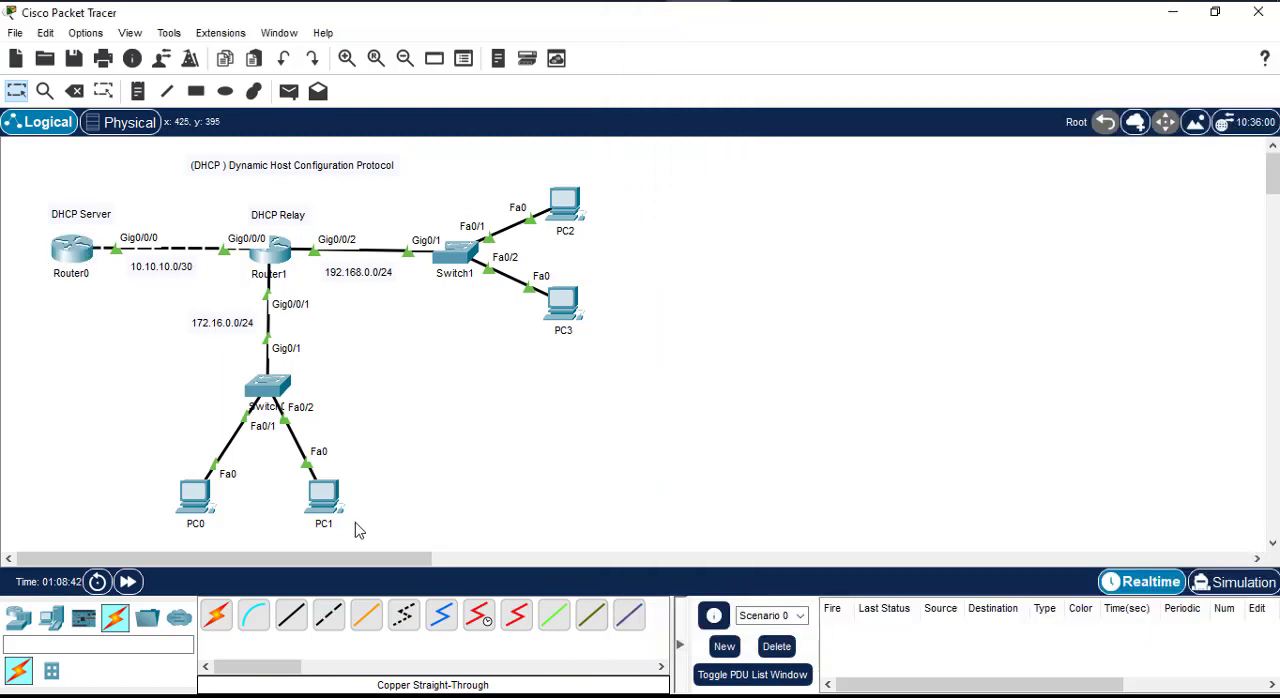
Step: Add the note "Lan 172" below PC0 and PC1 and the note "Lan 192" beside PC2 and PC3
click(139, 92)
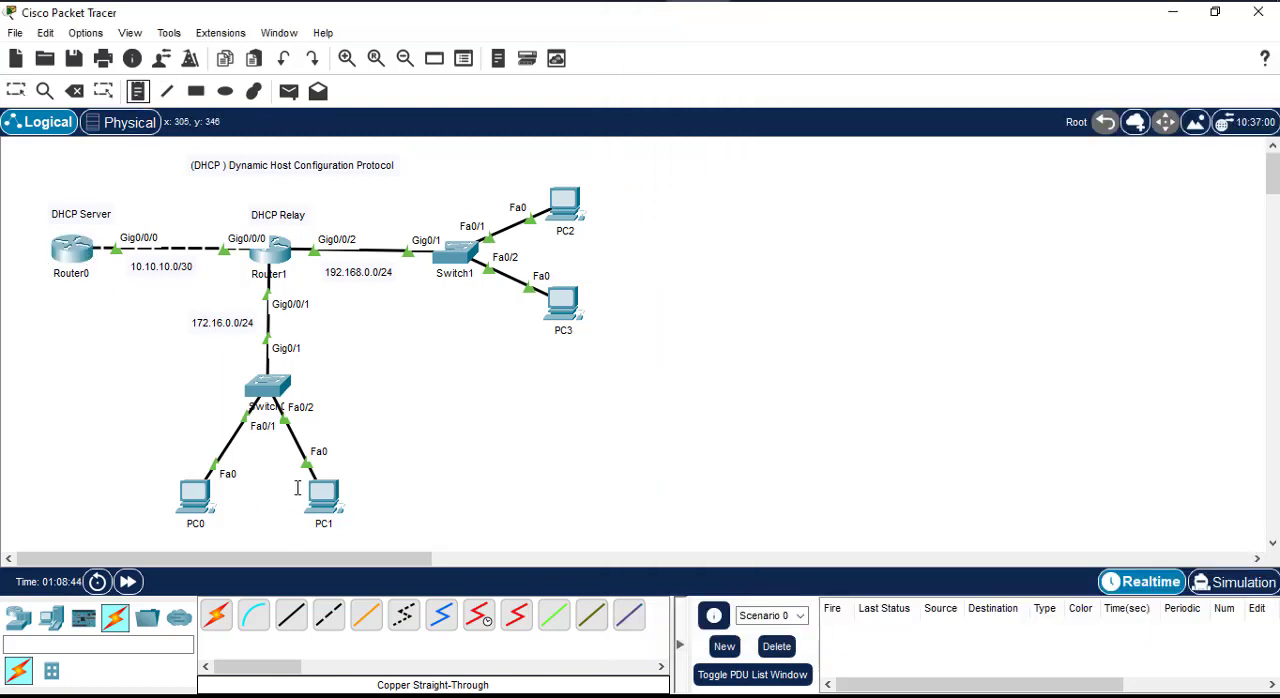
click(246, 535)
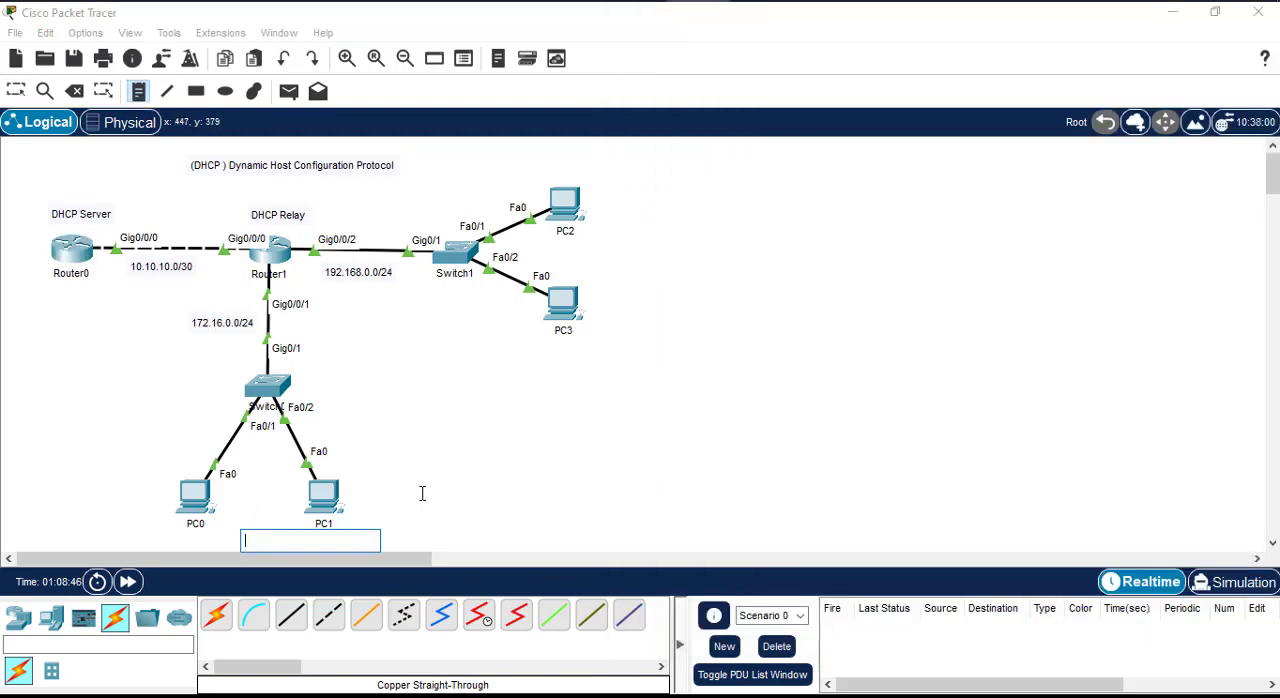
text(Lan 172)
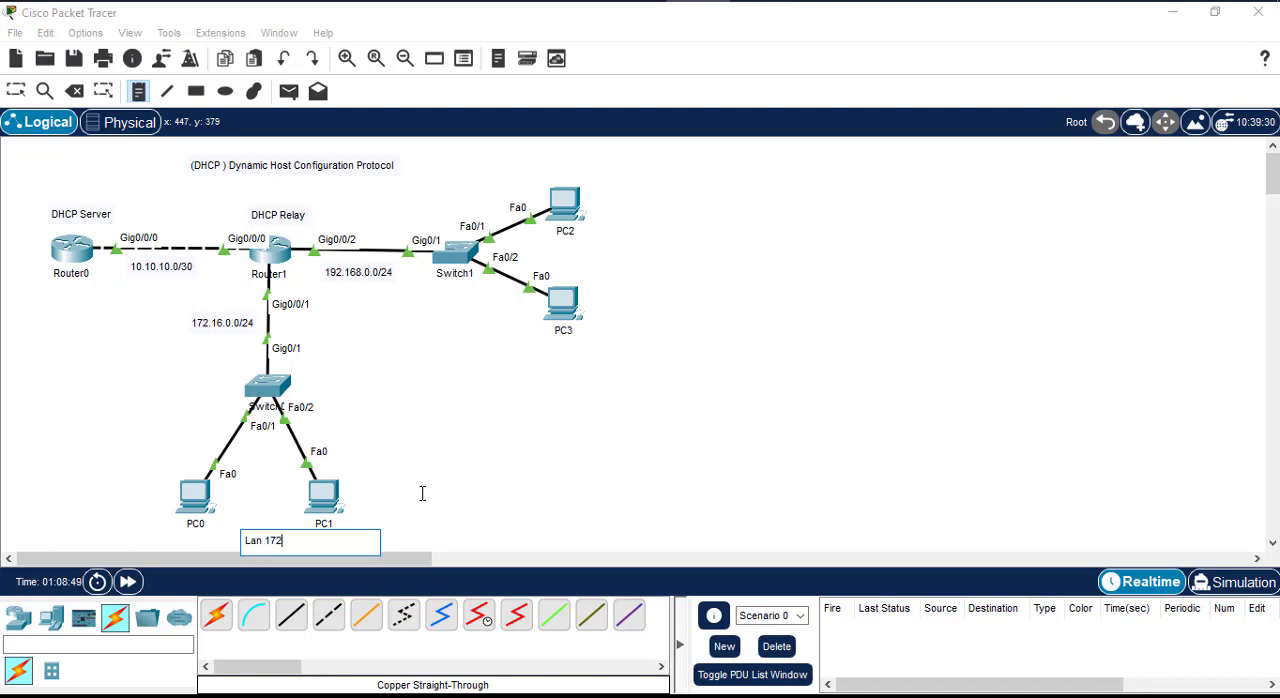
click(594, 262)
text(Lan 192)
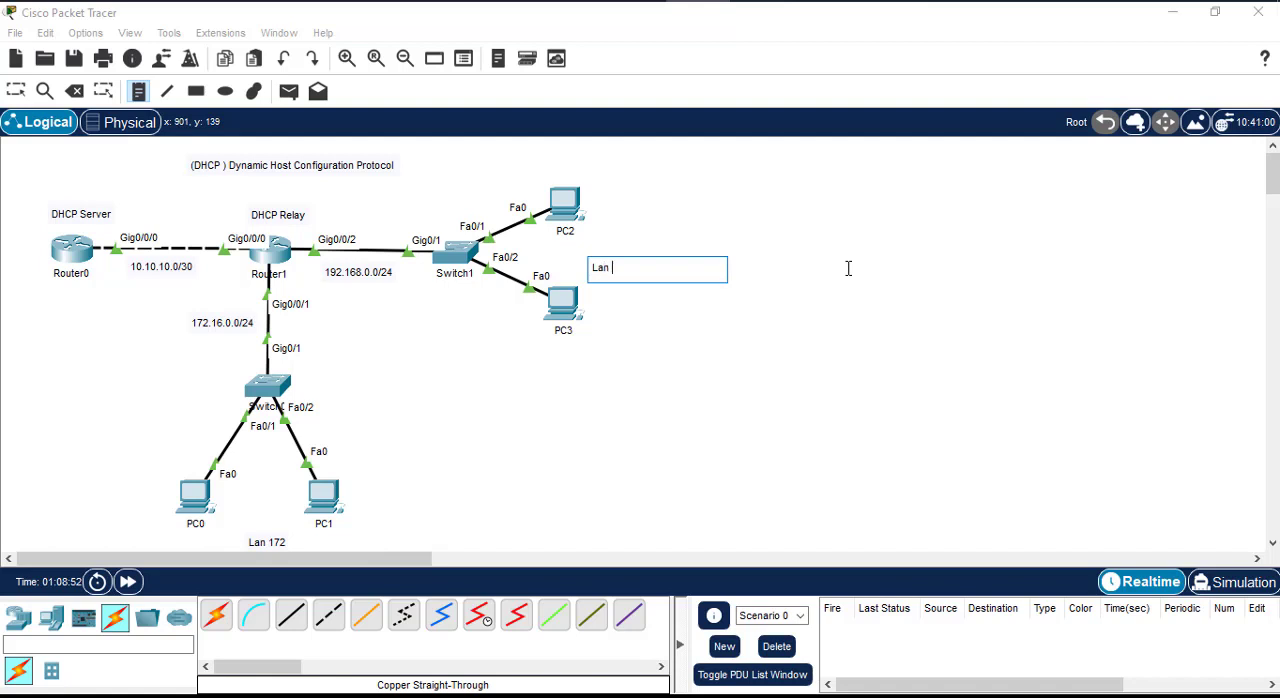
Step: Move the "Lan 172" note between PC0 and PC1 and the "Lan 192" note closer to PC2 and PC3
click(15, 91)
drag(273, 548, 264, 514)
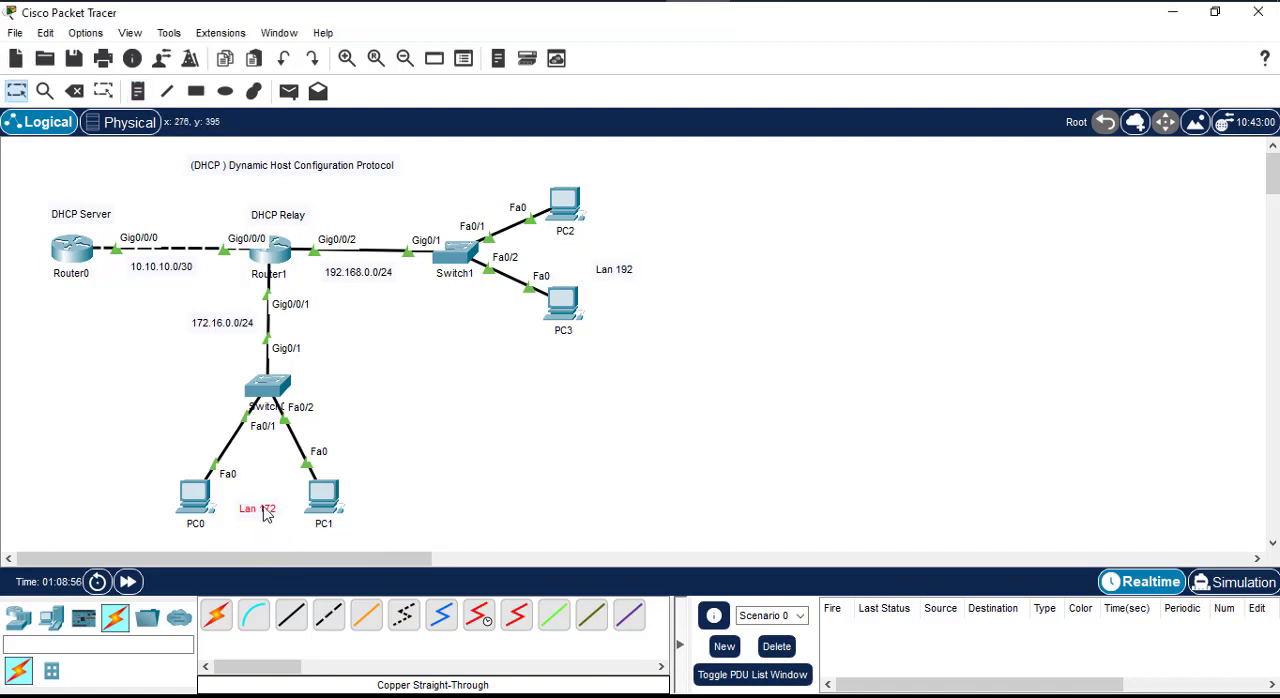
drag(608, 276, 581, 266)
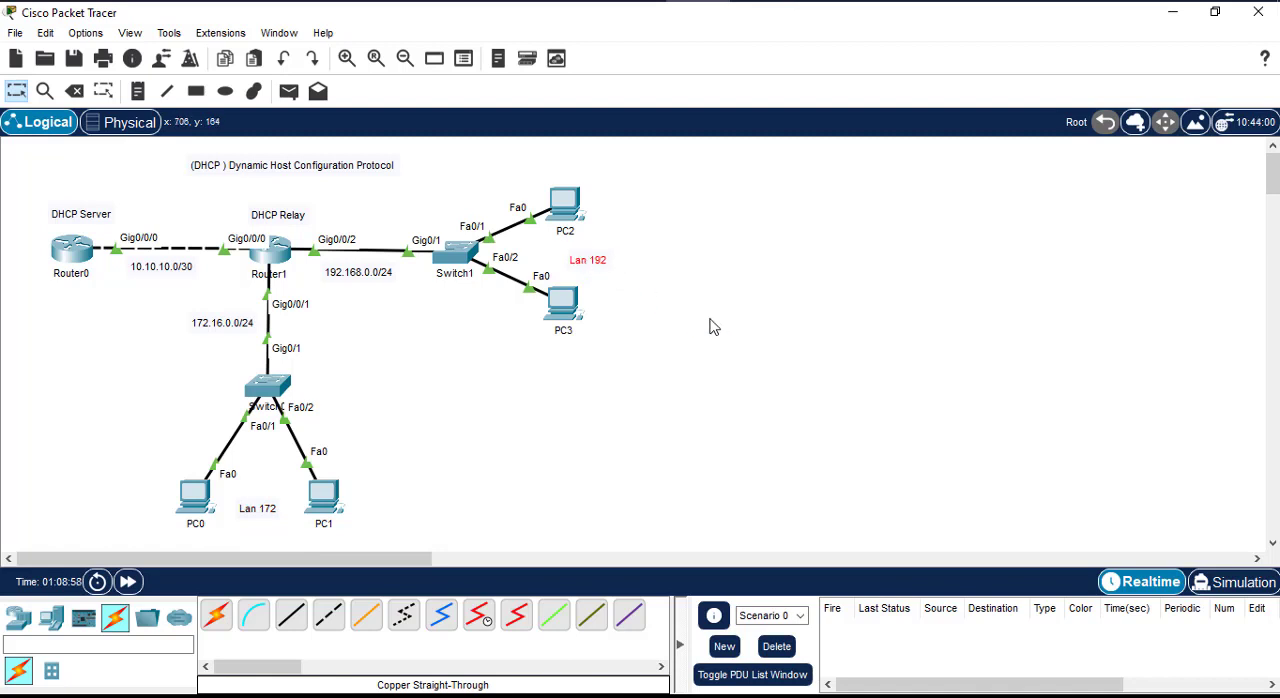
Step: Reopen Router0's command line and enter global configuration mode with conf t
click(85, 270)
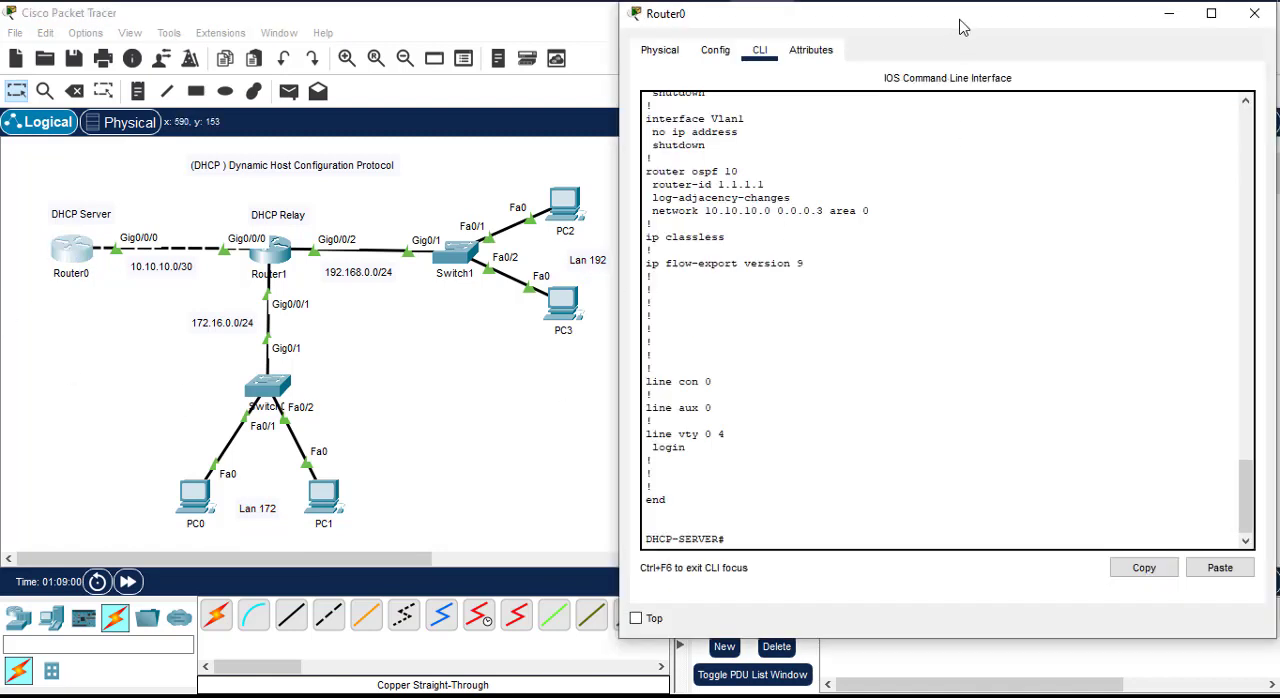
mouse_move(963, 26)
mouse_down()
mouse_move(975, 37)
mouse_move(966, 28)
mouse_up()
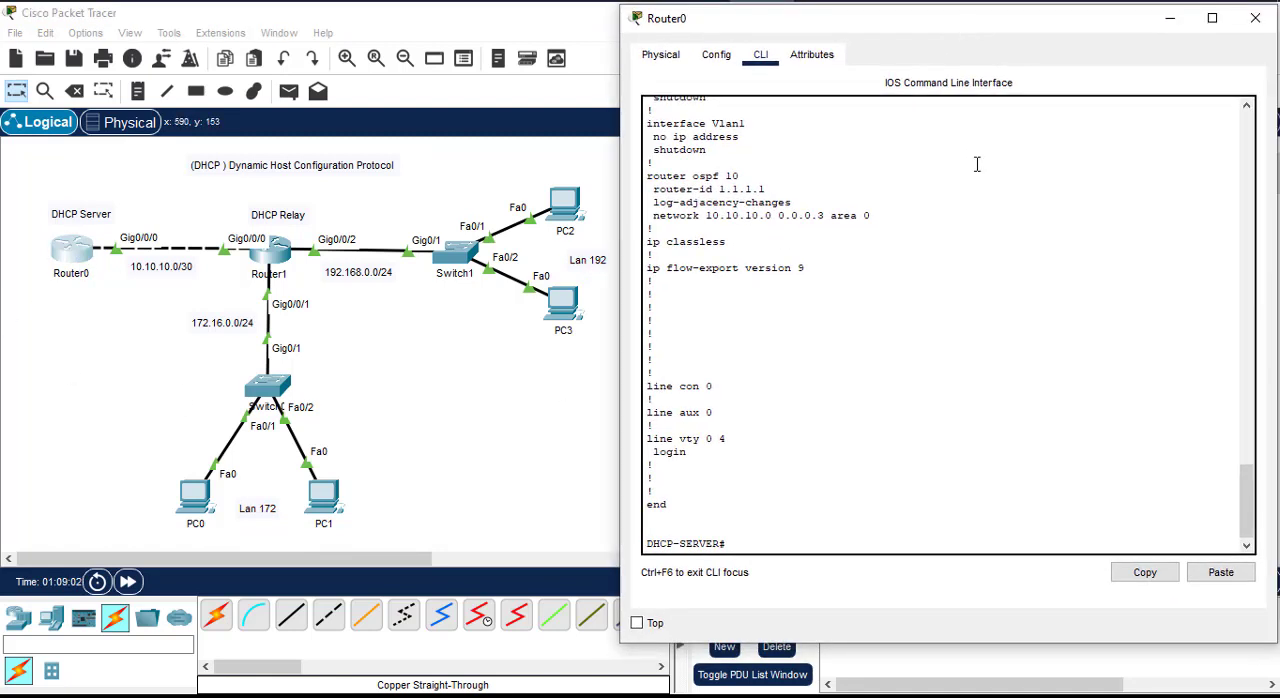
click(984, 202)
key(Return)
key(Return)
key(Return)
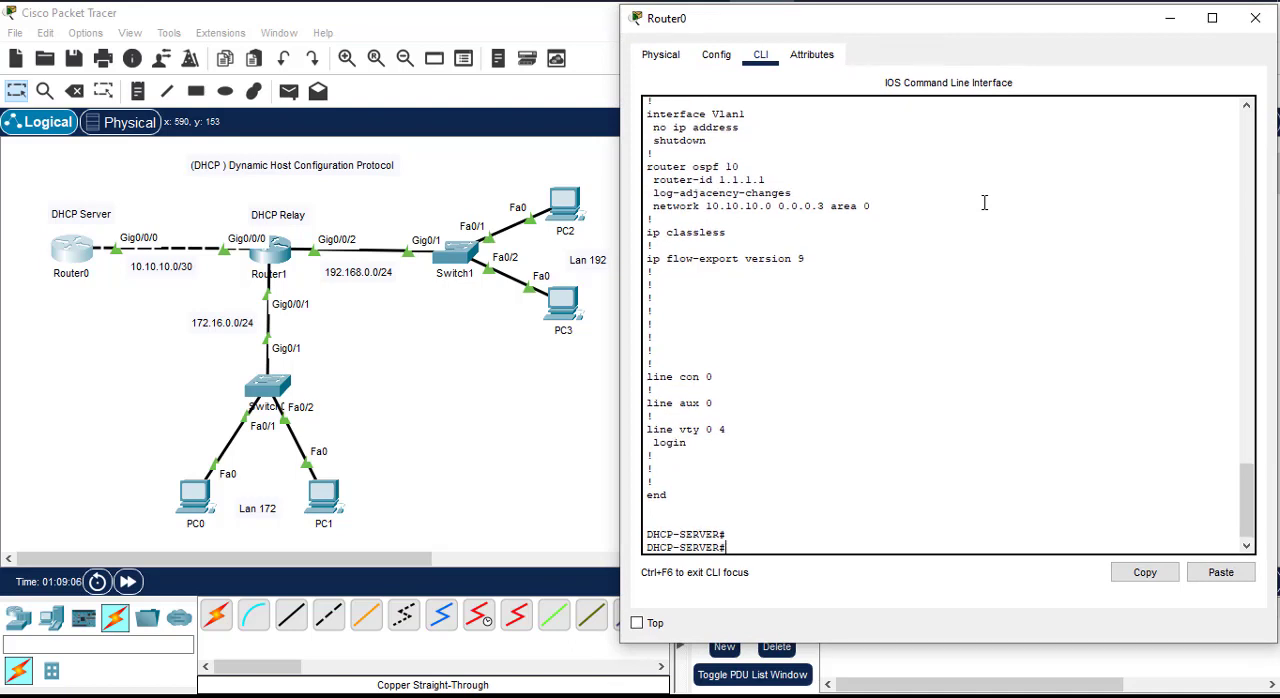
text(con)
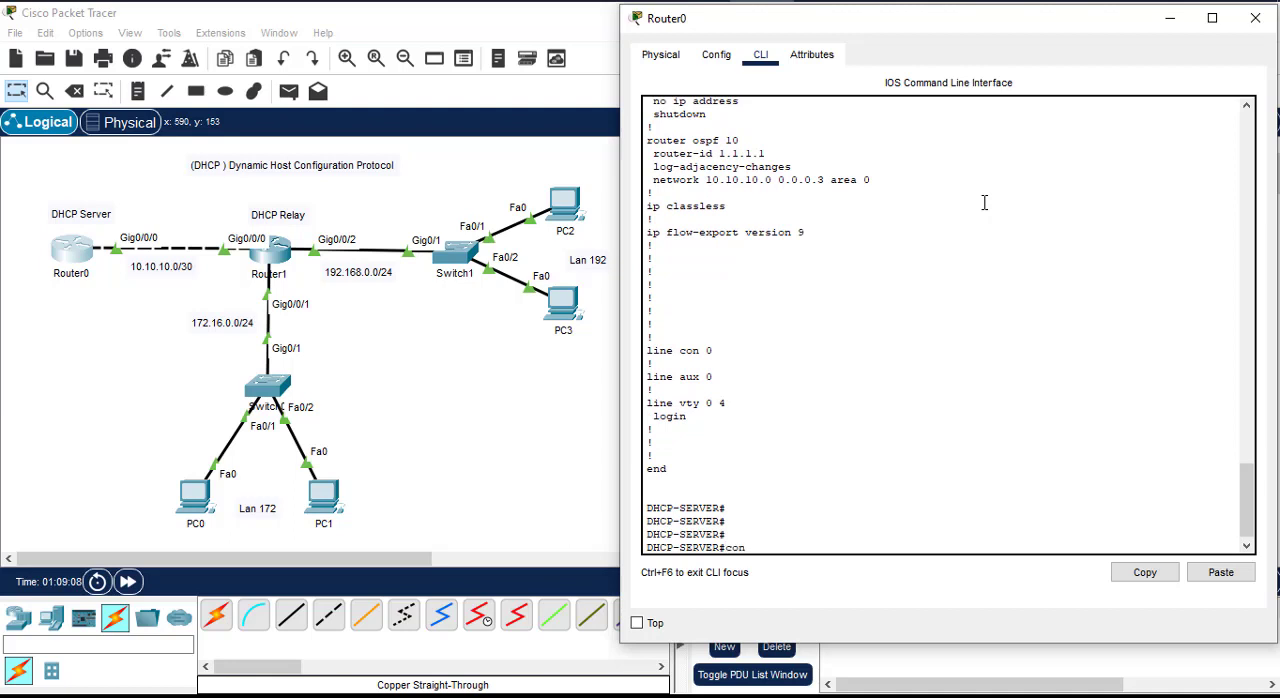
text(f t)
key(Return)
key(Return)
key(Return)
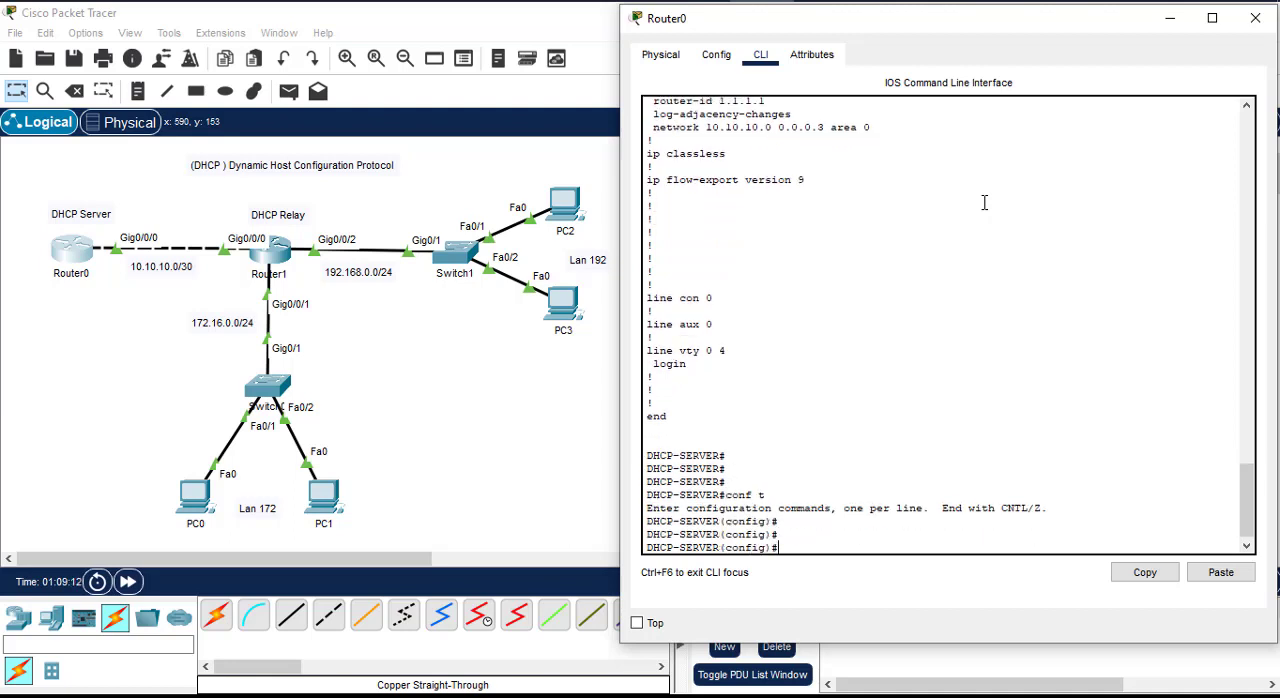
Step: List the available ip dhcp options on the DHCP server and create a DHCP pool named lan172
text(ip dhcp)
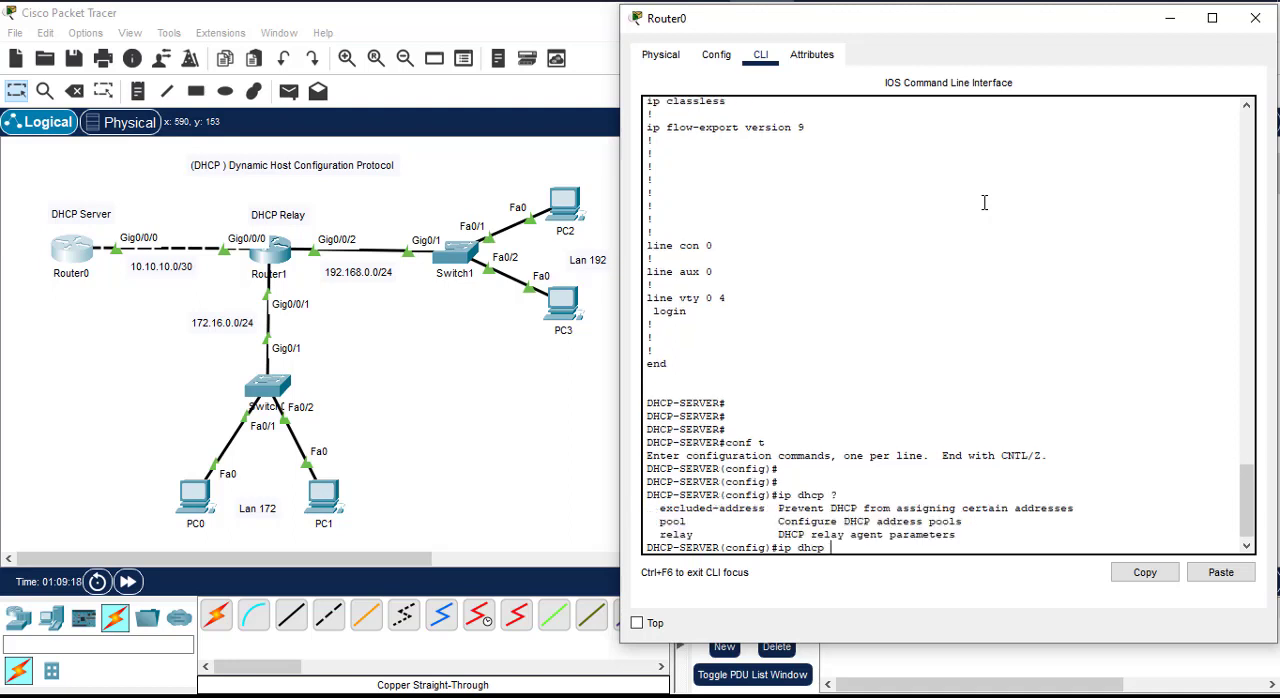
text( ?pool lan172)
key(Return)
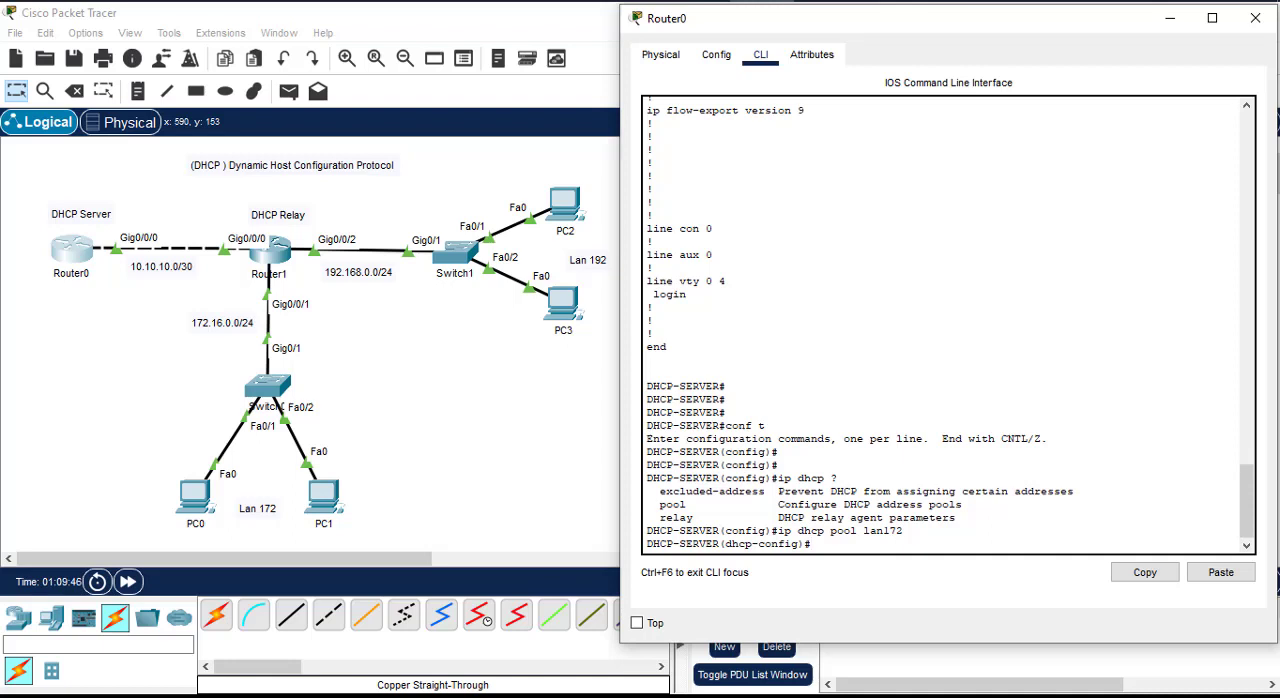
Step: Set the lan172 pool's network to 172.16.0.0 with subnet mask 255.255.255.0
text(net)
key(Tab)
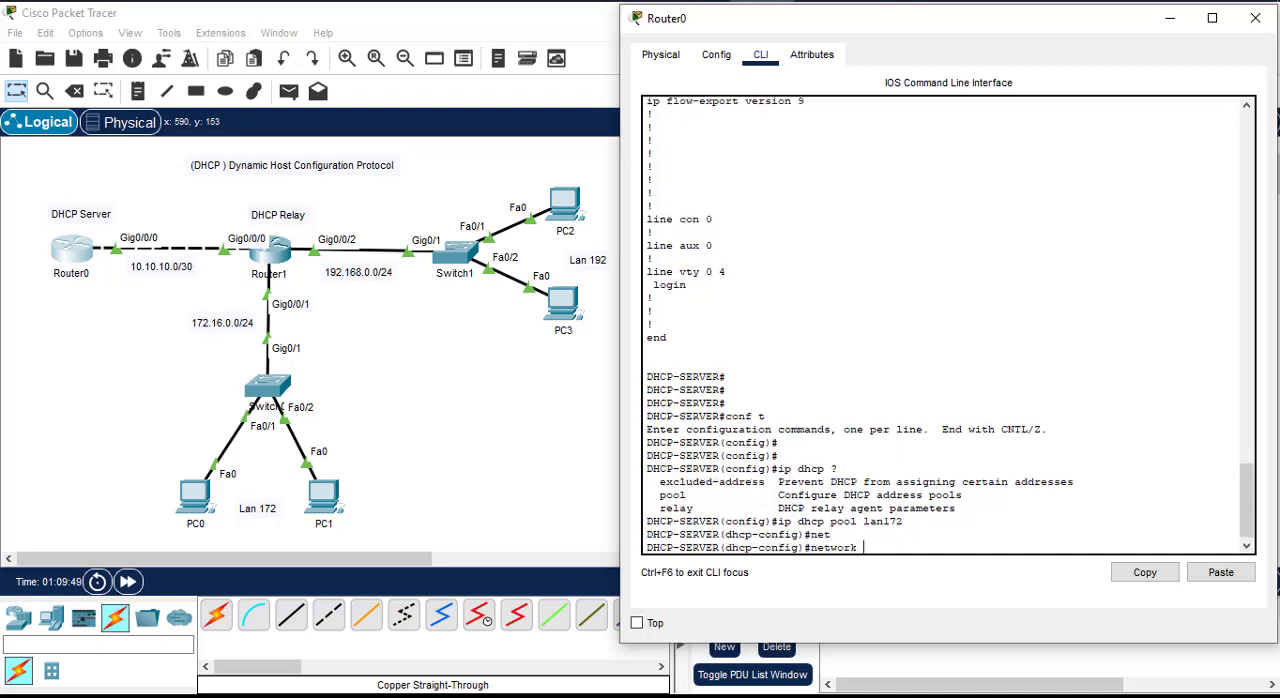
text(172.16.0.0 255.)
text(255.255.0)
key(Return)
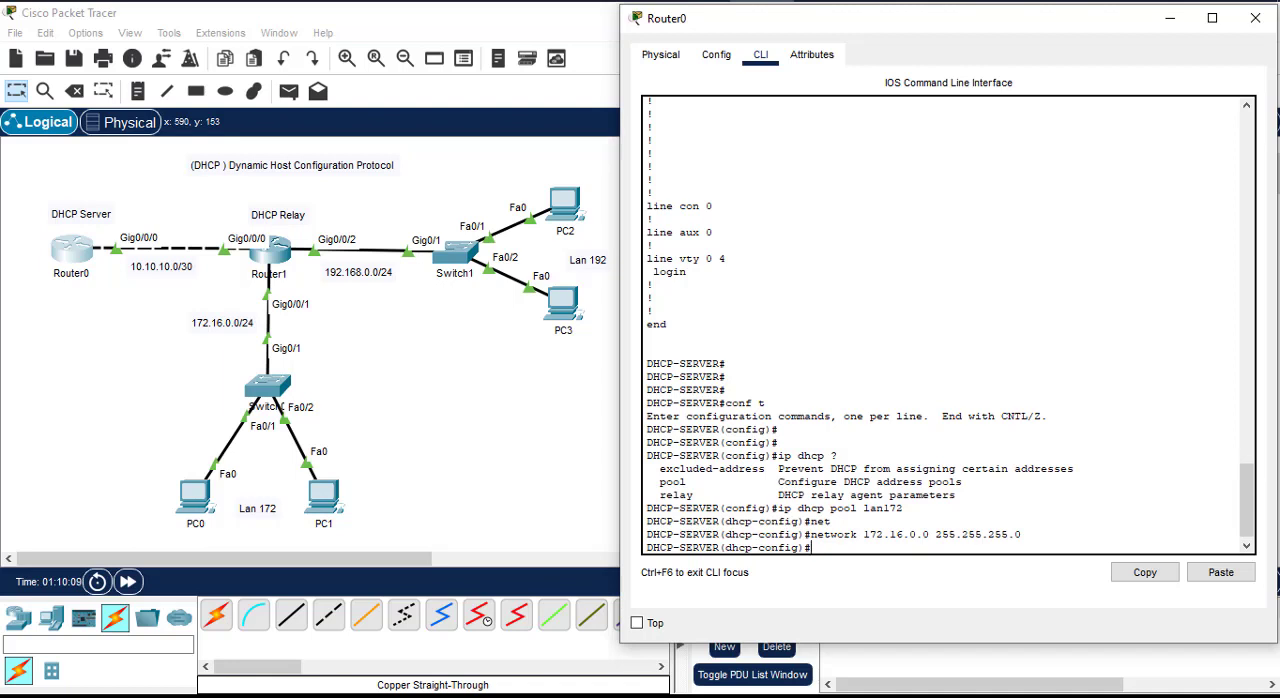
Step: Set the lan172 pool's default-router to 172.16.0.254
text(def)
key(Tab)
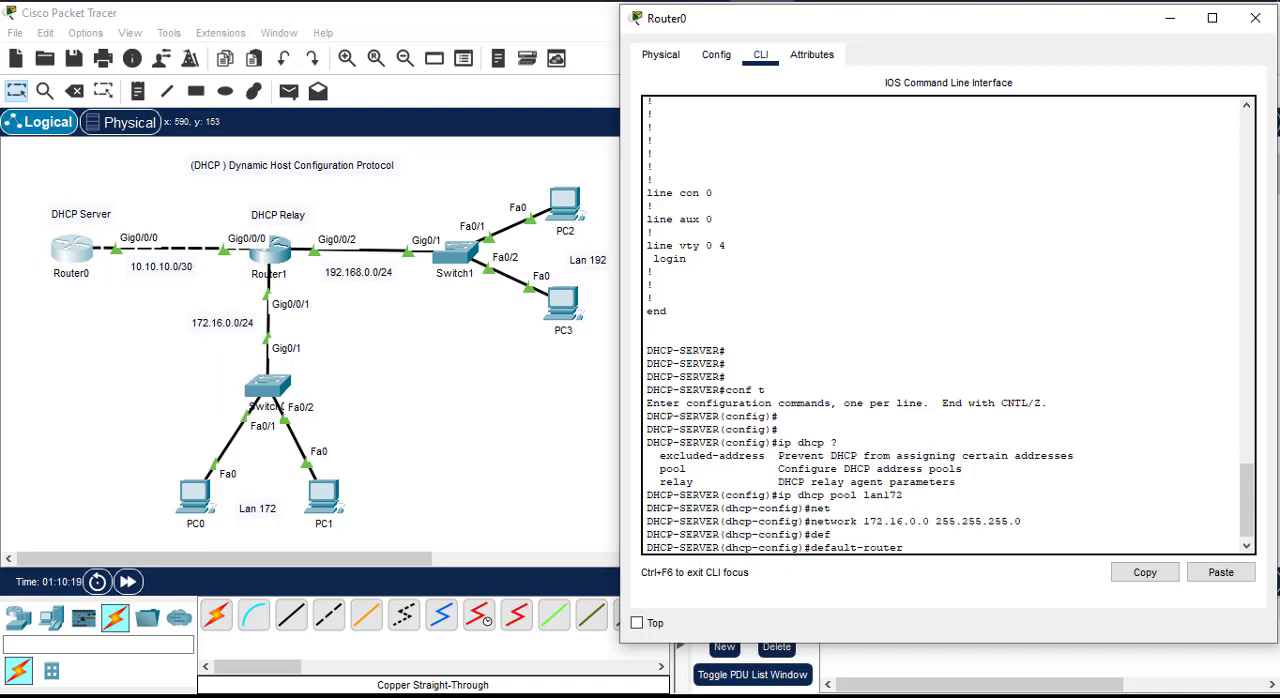
text(172.16.0.254)
key(Return)
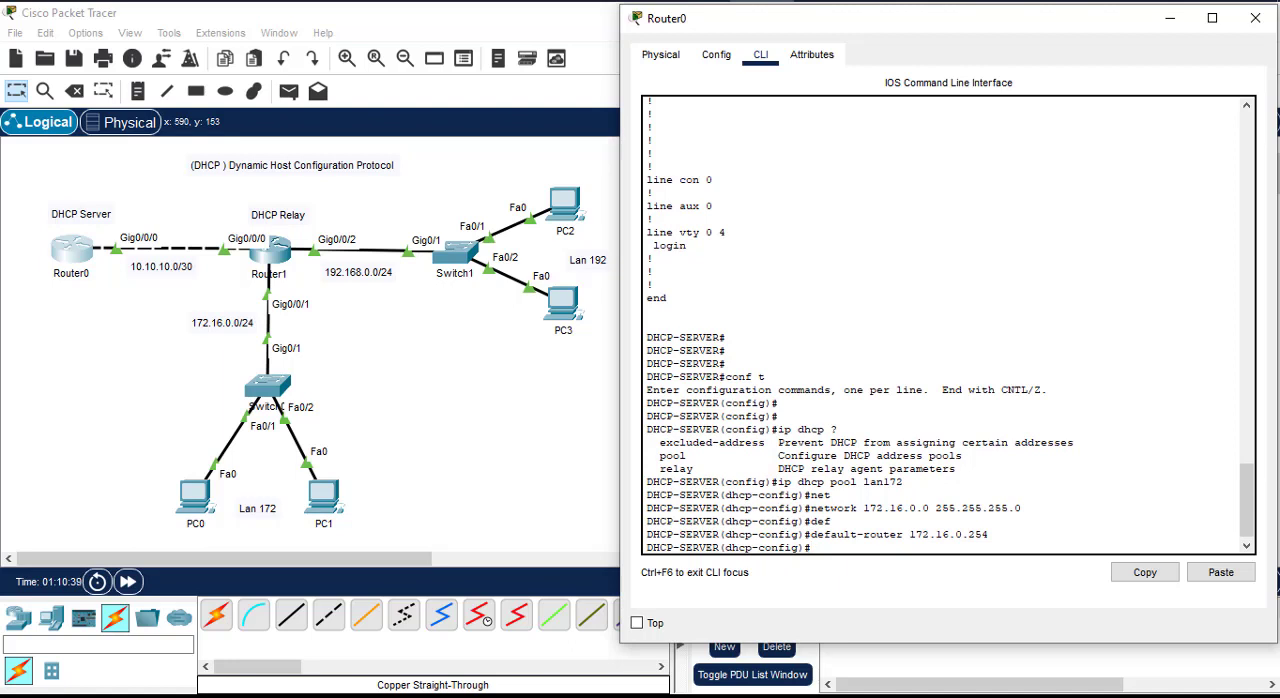
Step: Set the lan172 pool's dns-server to 8.8.8.8 and exit to global configuration mode
text(dns)
key(Tab)
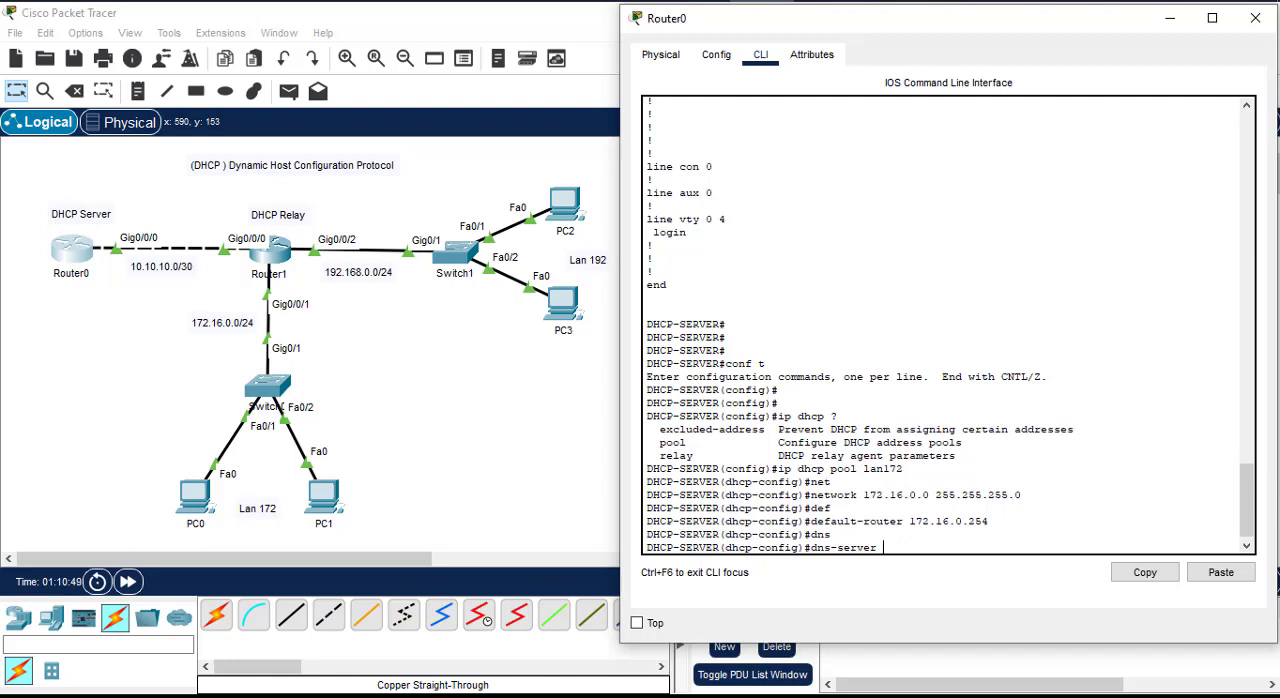
text(8.8.8.8)
key(Return)
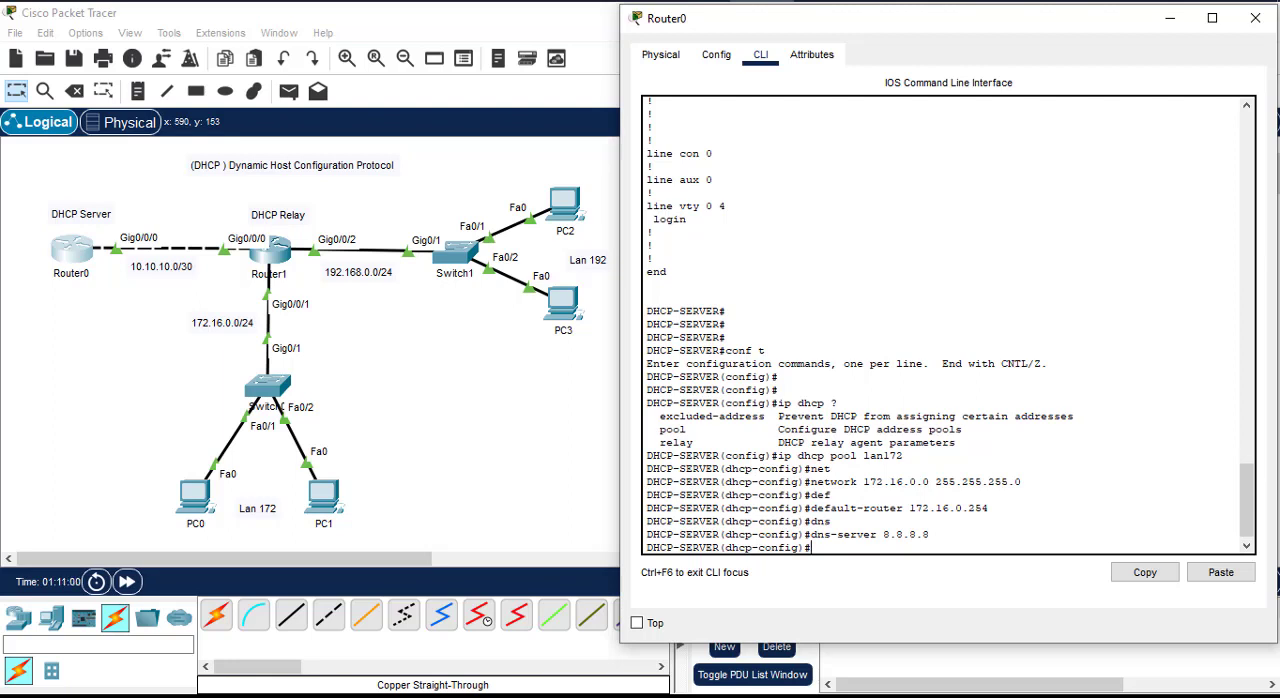
text(exit)
key(Return)
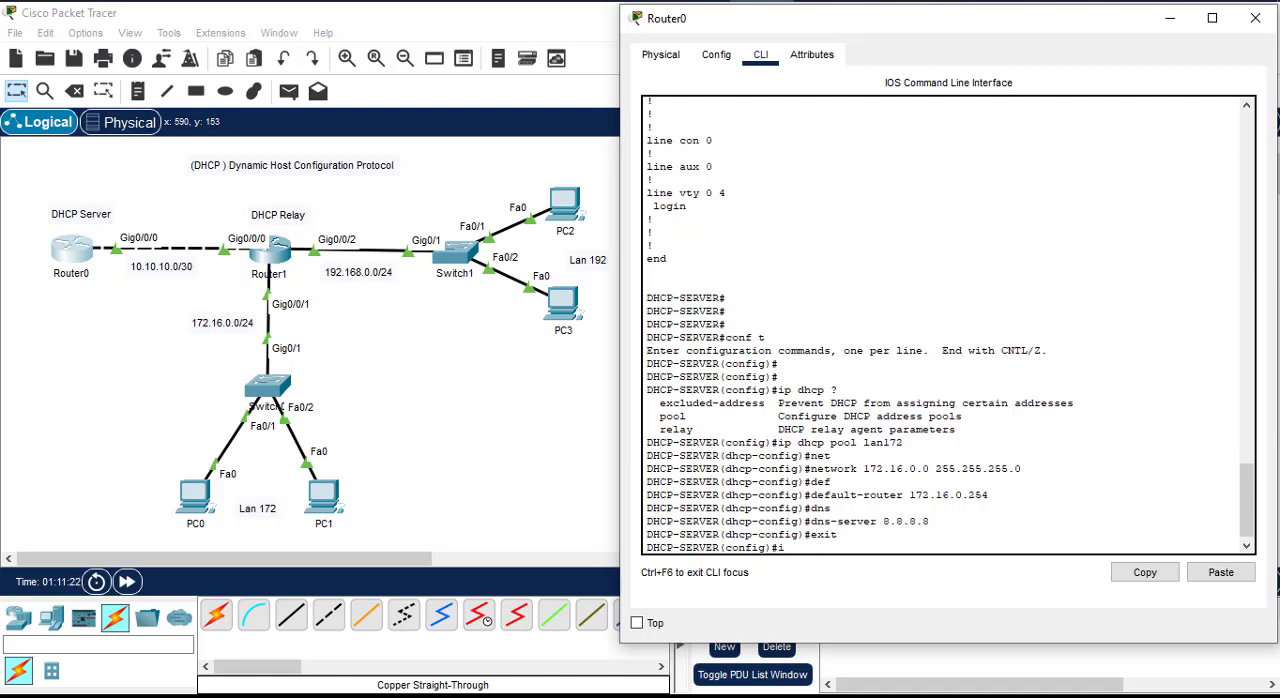
Step: List the available ip commands and the ip dhcp options in global configuration mode
text(ip ?)
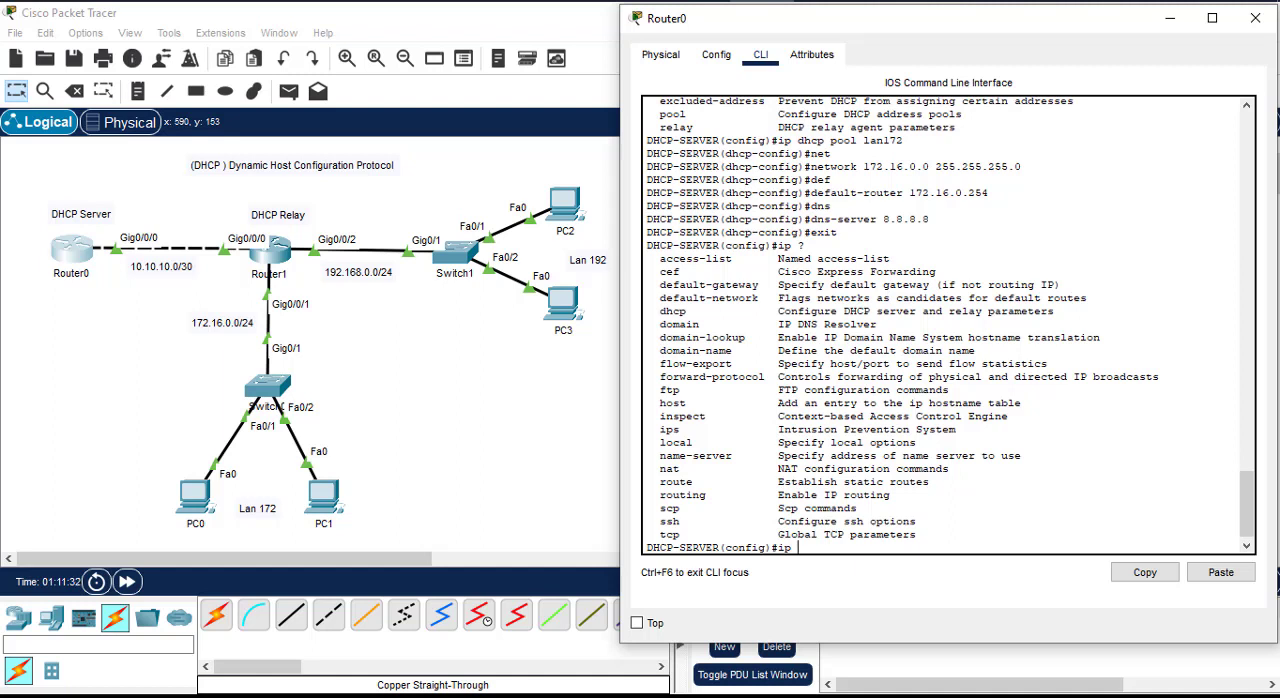
key(BackSpace)
key(BackSpace)
text(ip dh)
key(Tab)
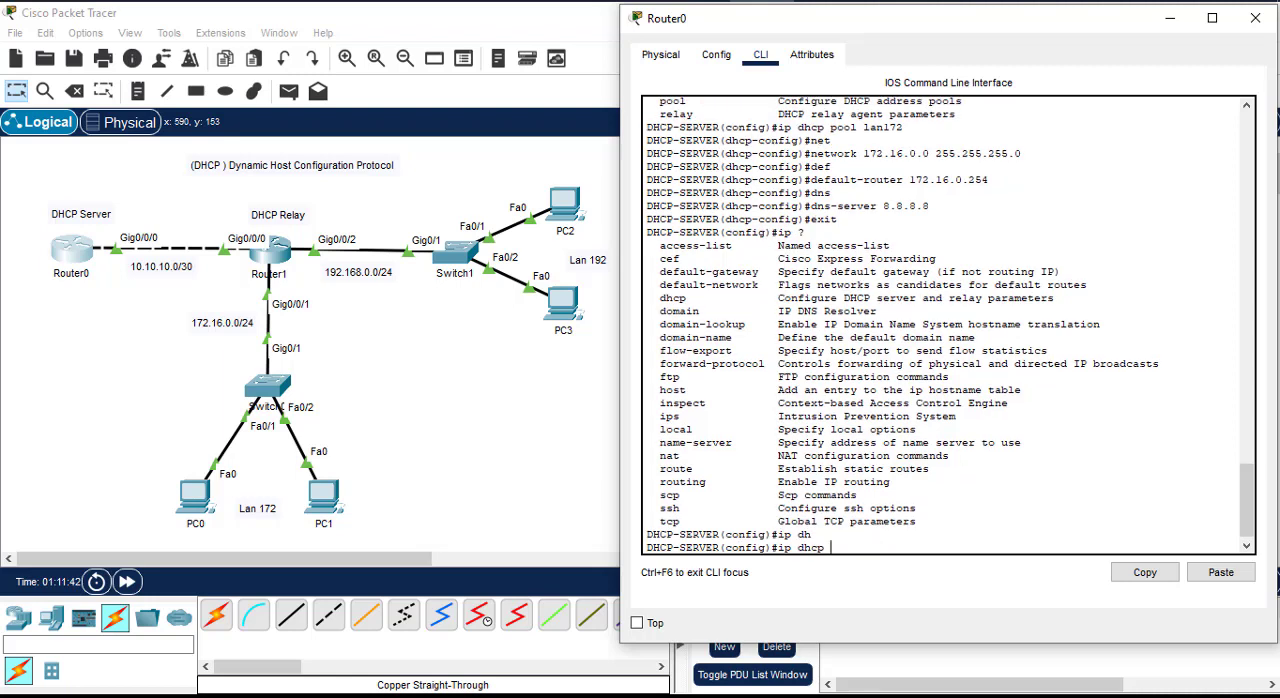
text(?)
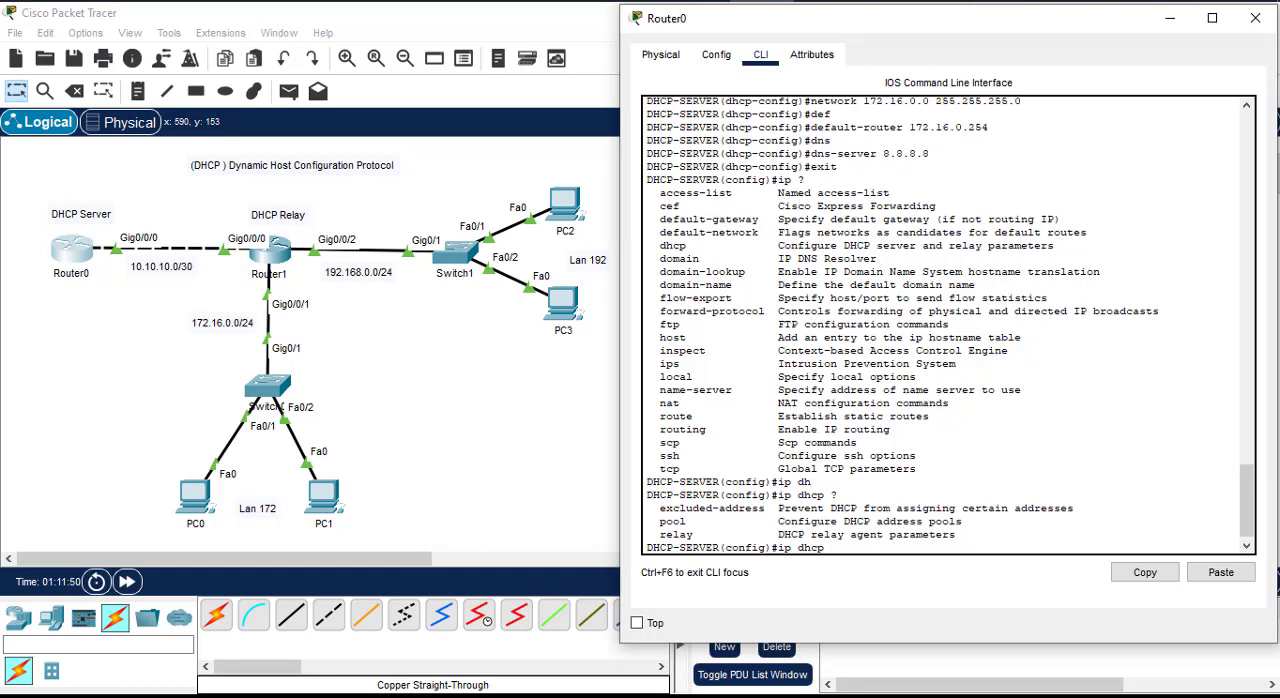
Step: Exclude the gateway address 172.16.0.254 from DHCP assignment with ip dhcp excluded-address
text(e)
key(Tab)
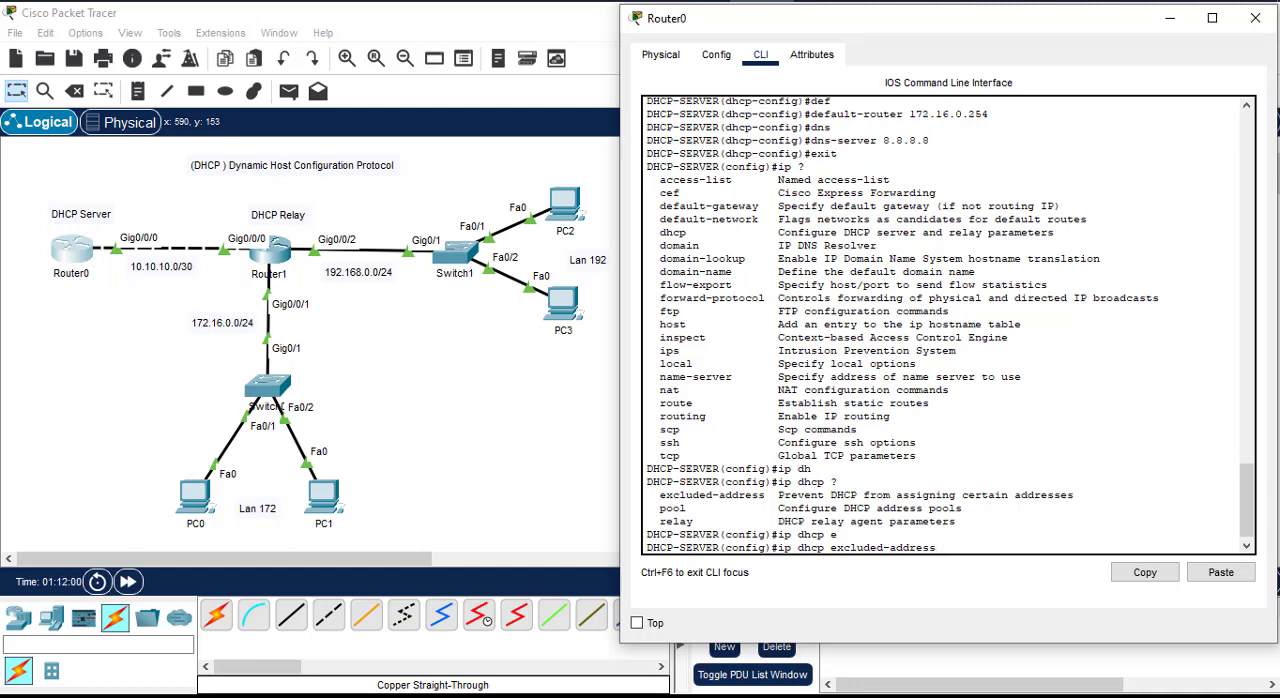
text(172.16.0.254)
key(Return)
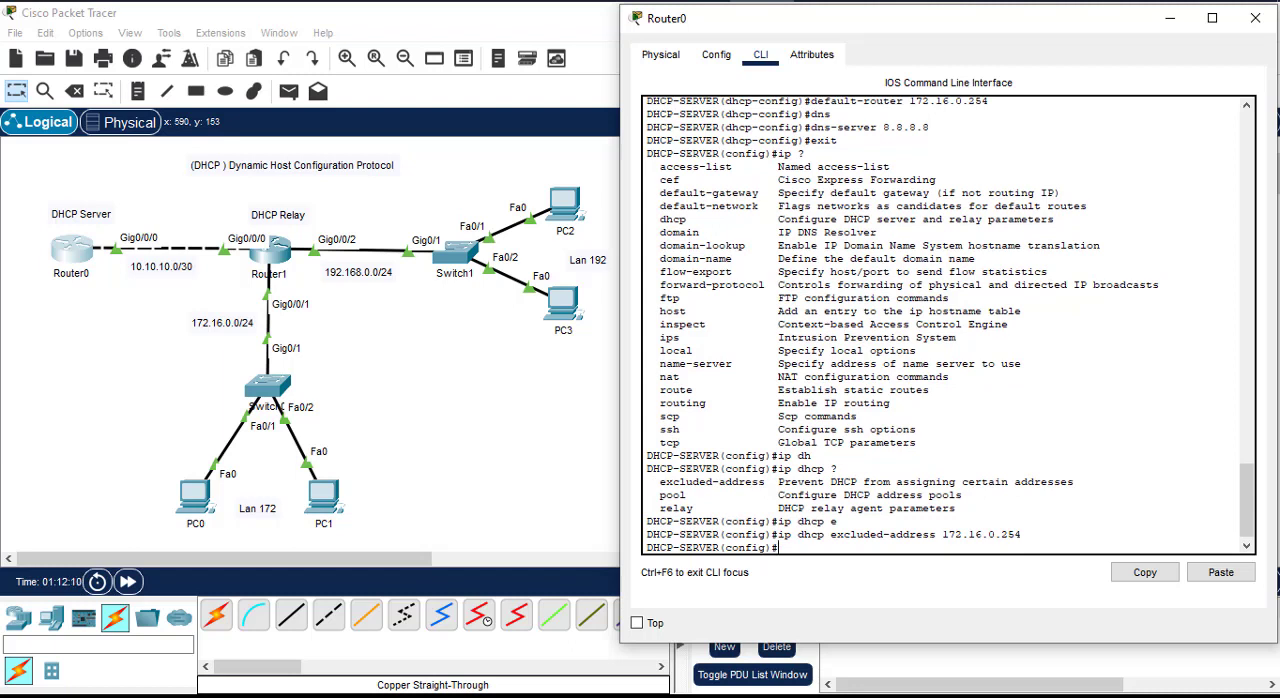
Step: Exclude the address 172.16.0.1 from DHCP assignment
key(Up)
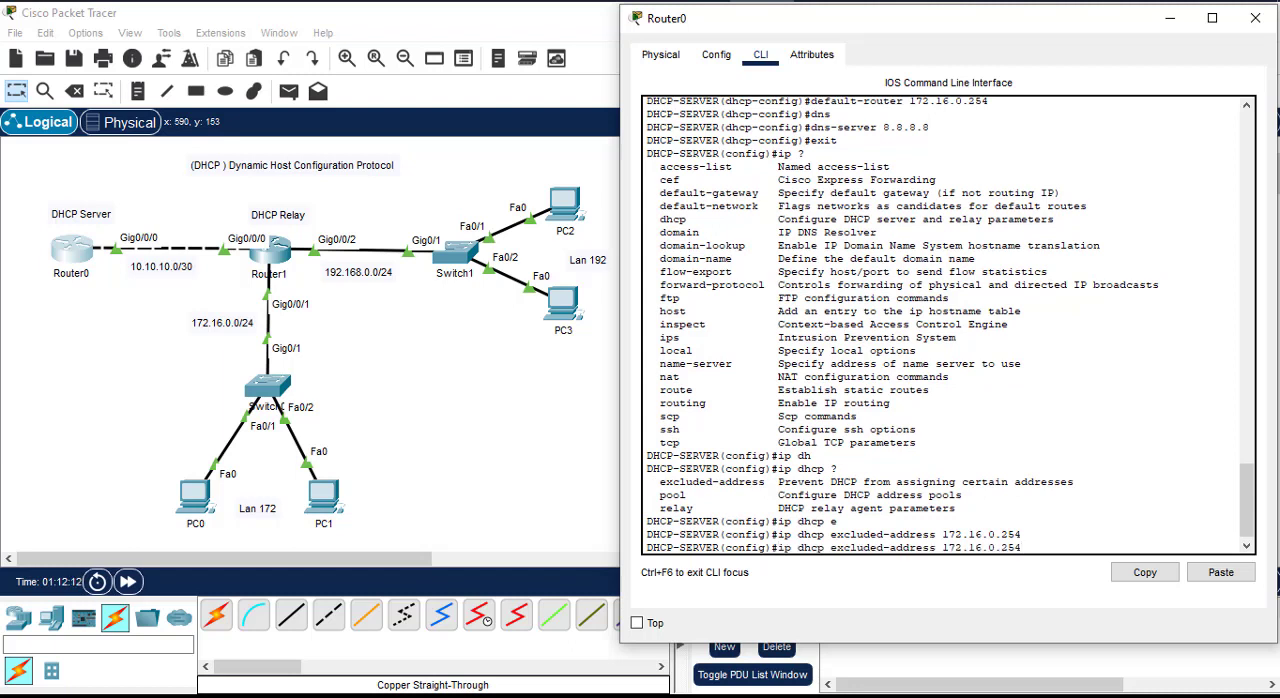
key(BackSpace)
key(BackSpace)
key(BackSpace)
text(1)
key(Return)
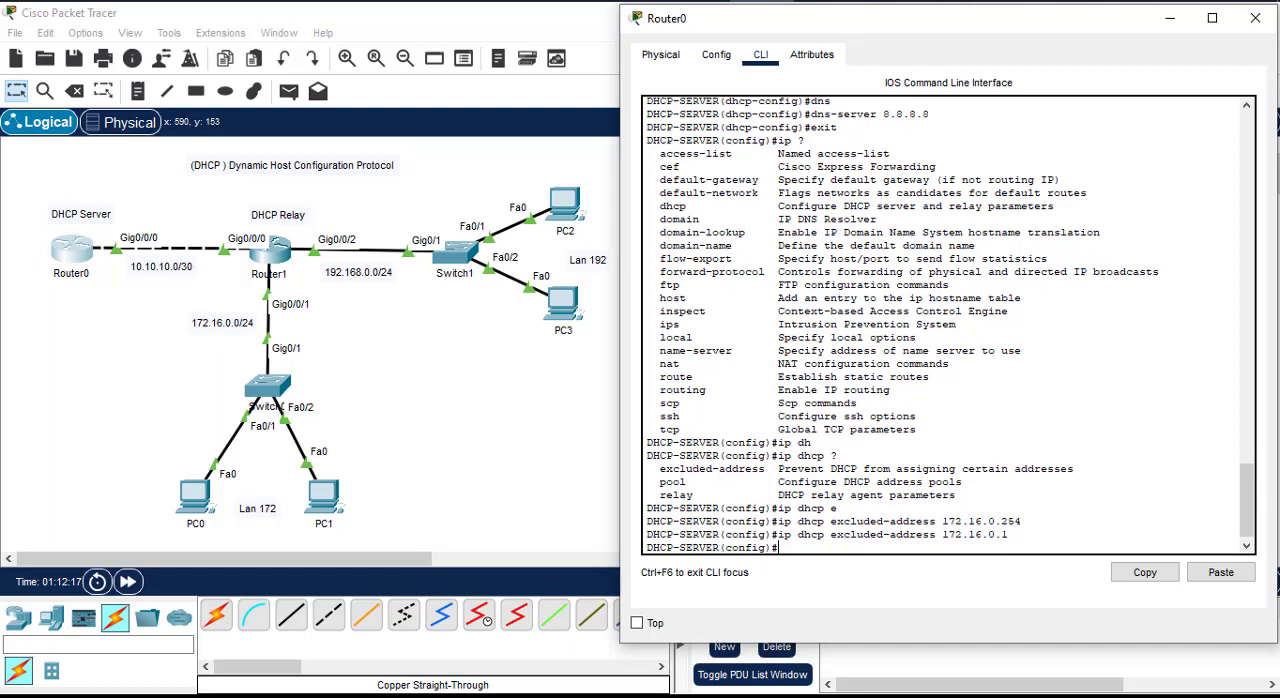
Step: Check which parameters can follow ip dhcp excluded-address 172.16.0.10, and exclude that single address from DHCP assignment
key(Up)
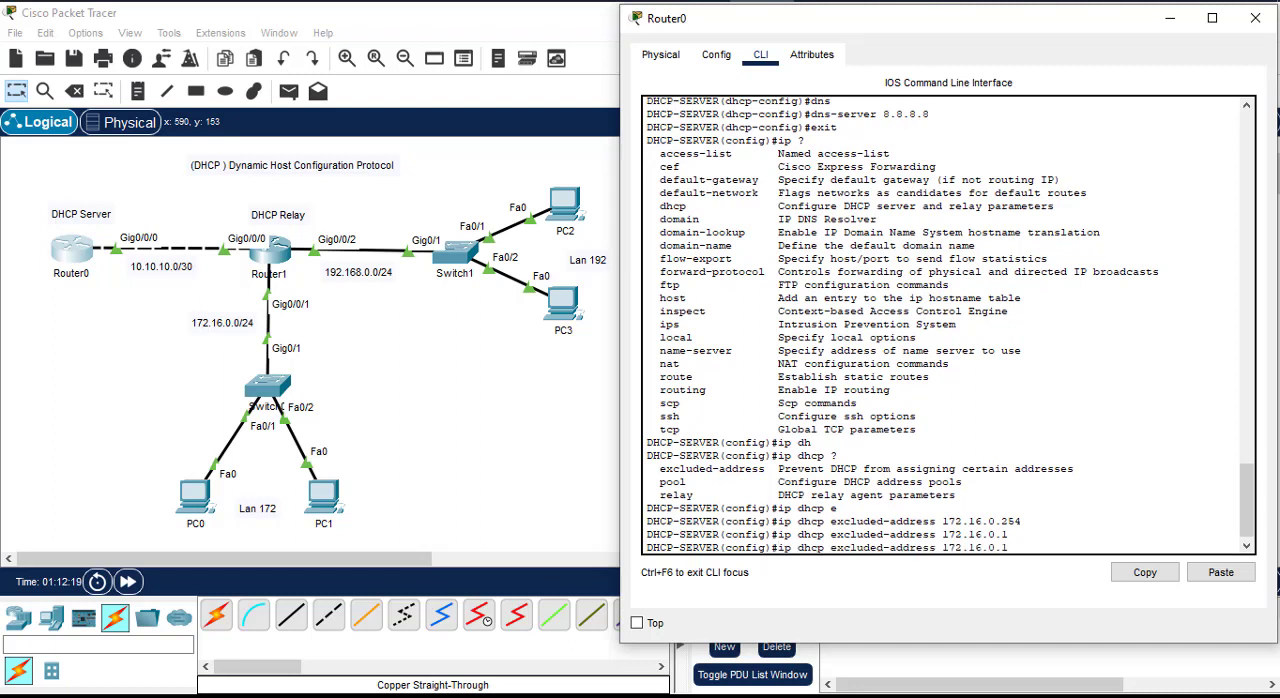
text(0 ?)
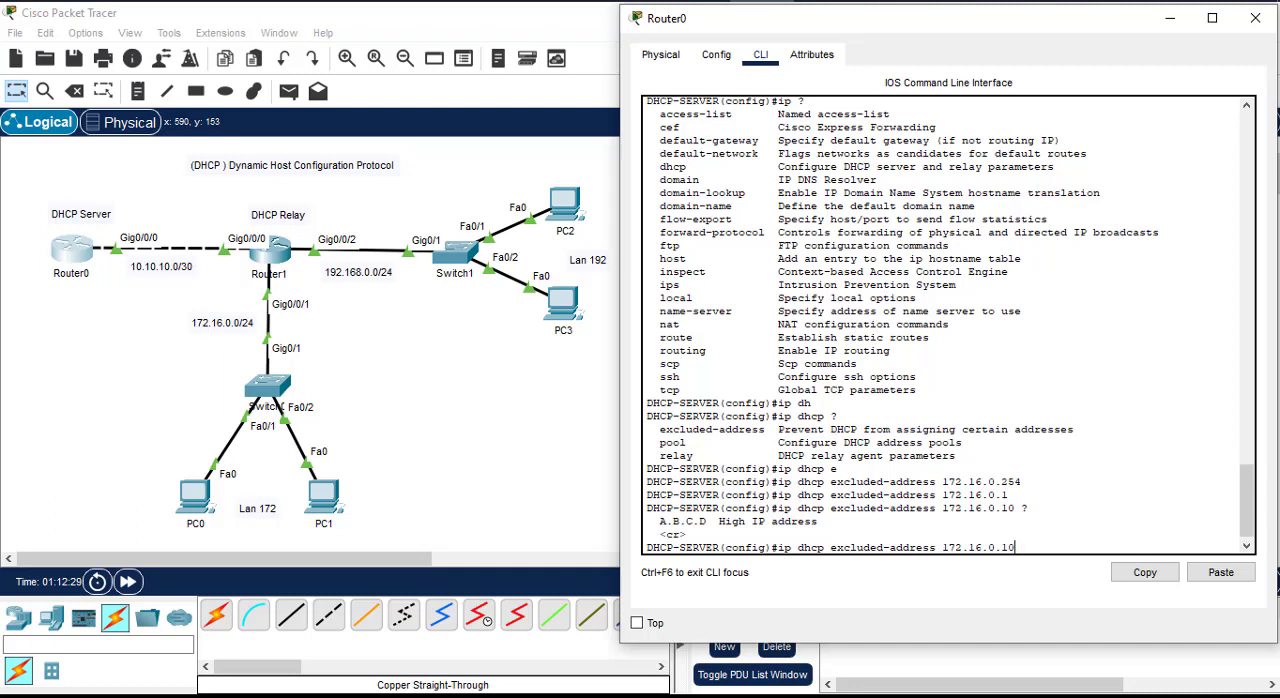
key(BackSpace)
key(BackSpace)
text(10)
key(Return)
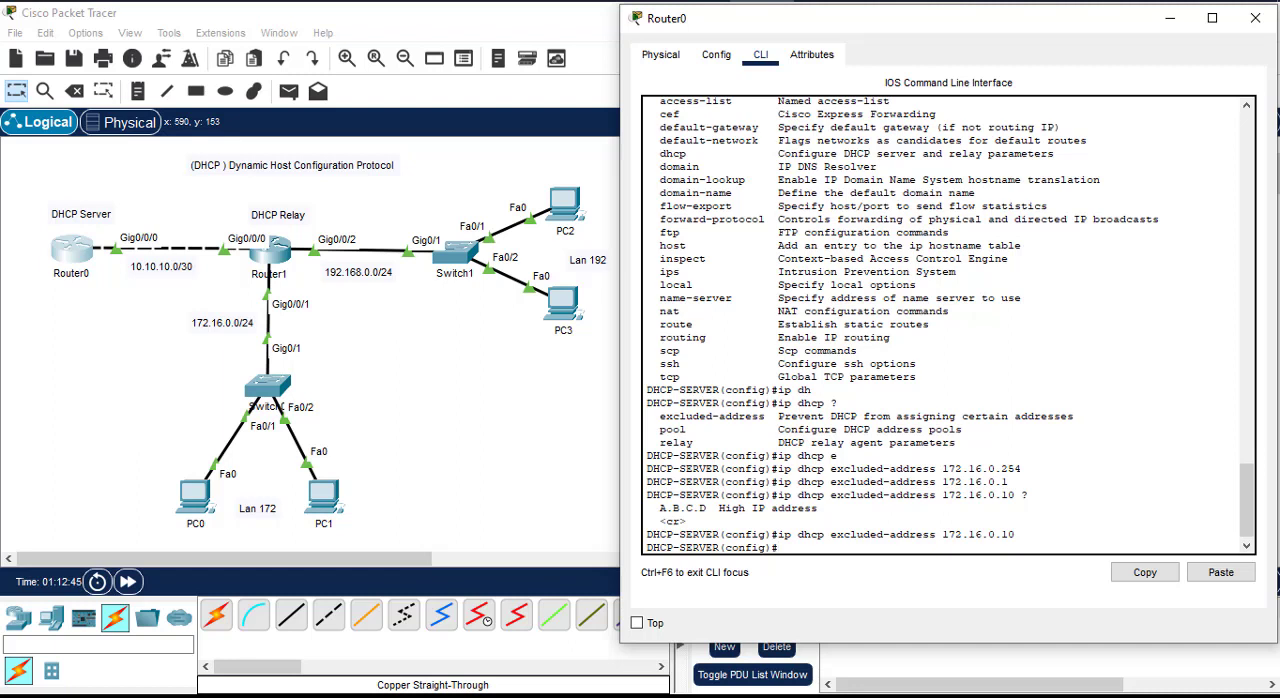
Step: Create a second DHCP pool named lan192, reviewing the earlier lan172 pool commands for reference
text(ip dhcp po)
key(Tab)
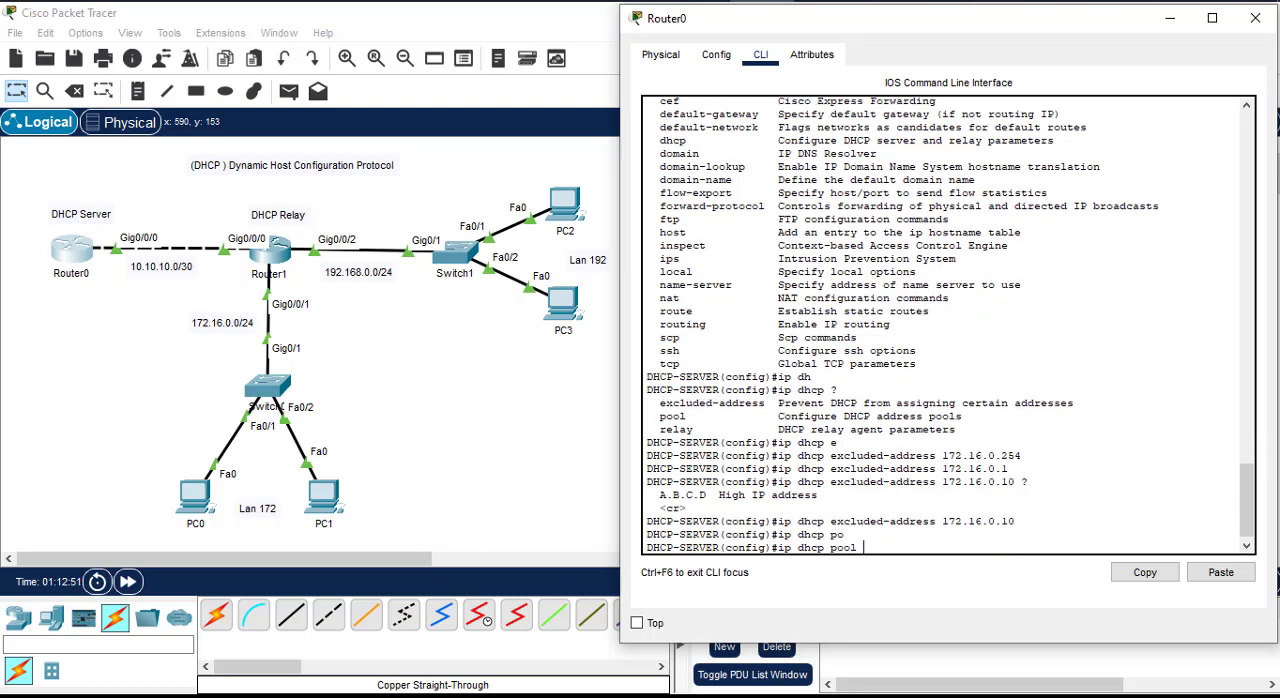
text(lan192)
scroll(940, 305, up, 3)
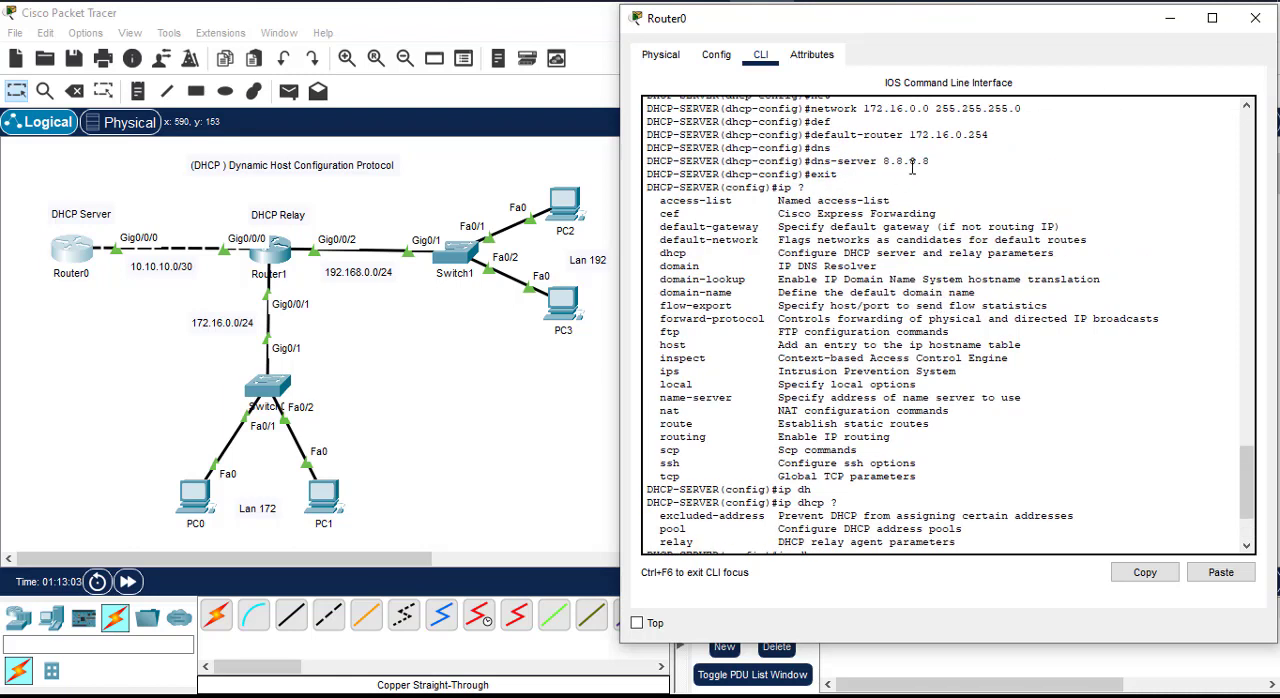
scroll(912, 168, up, 1)
scroll(1049, 346, down, 5)
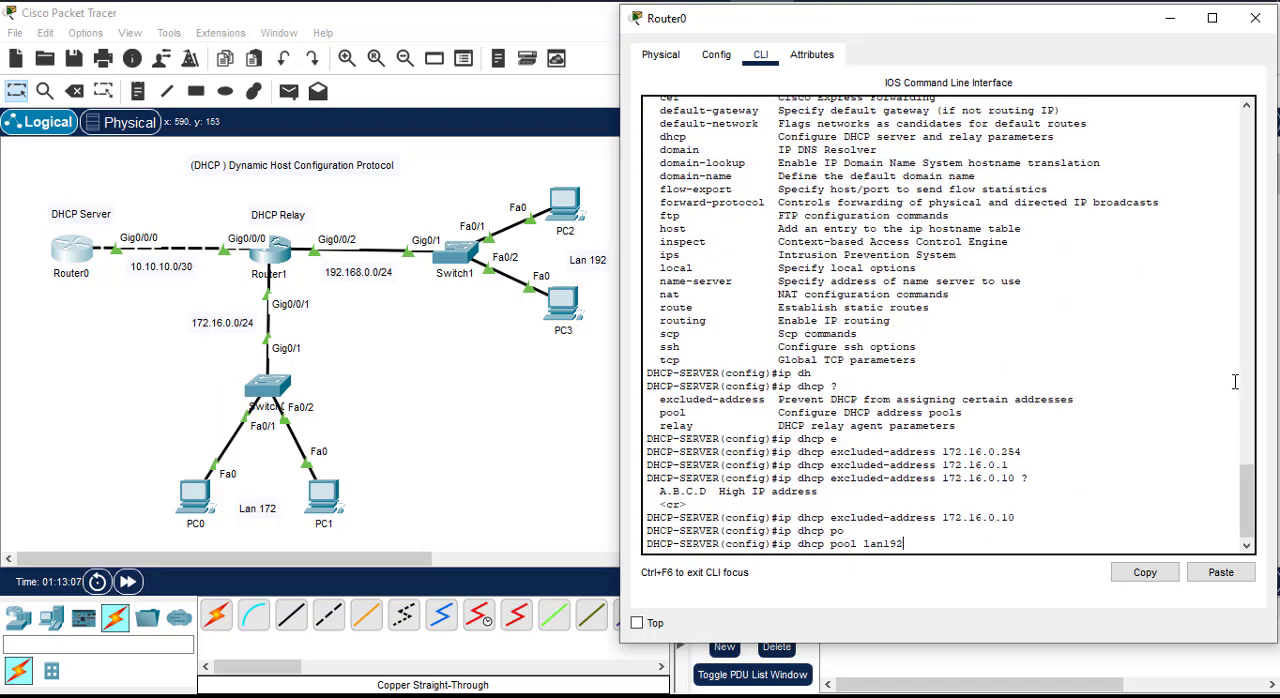
key(Return)
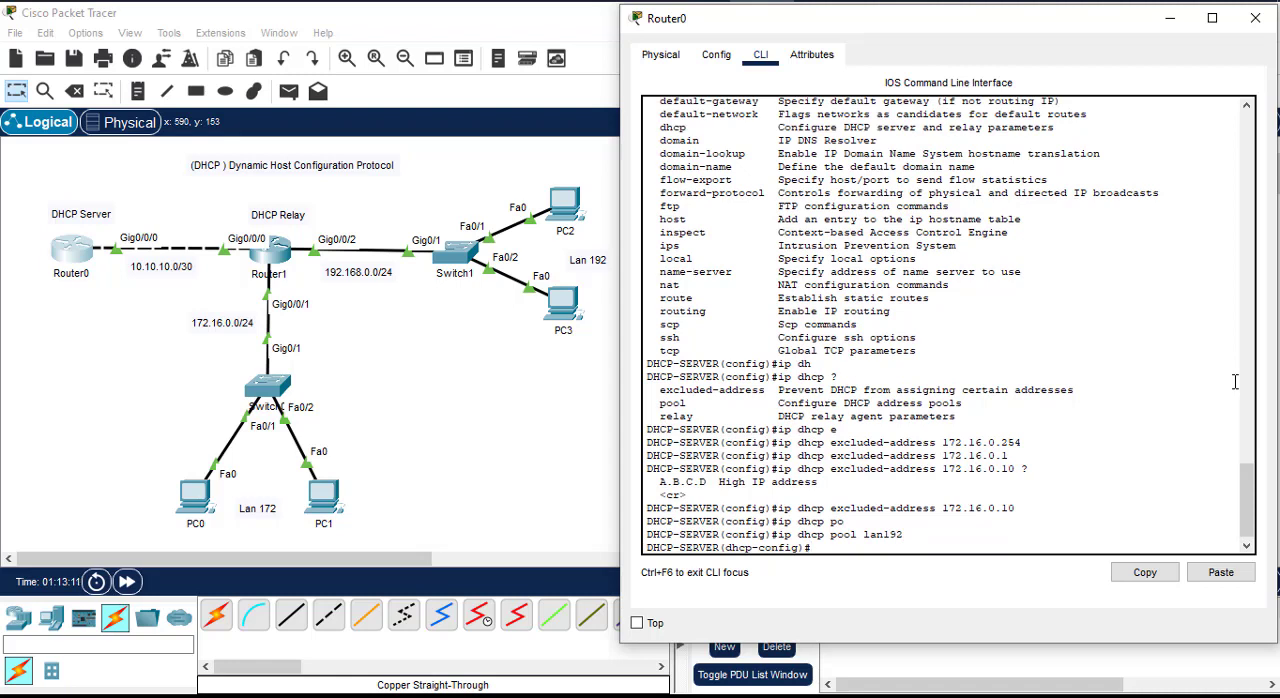
Step: Set the lan192 pool's network to 192.168.0.0 with subnet mask 255.255.255.0
text(network)
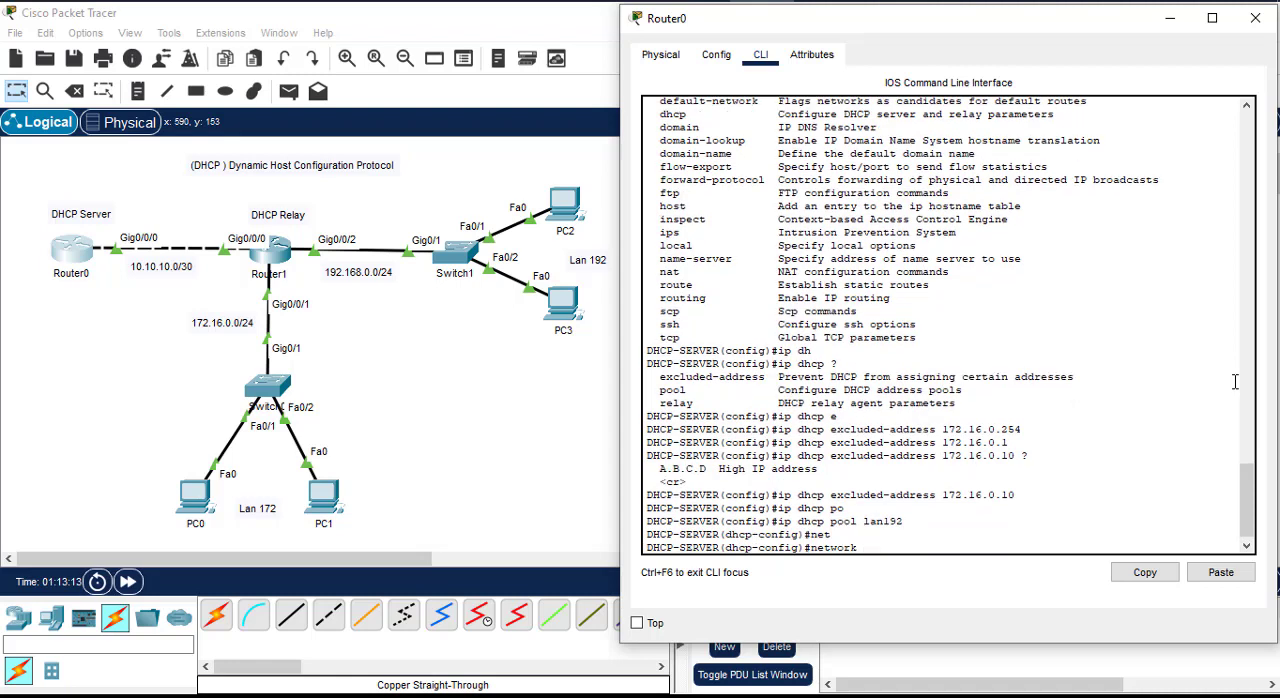
text(192.168.0.0 255.255.255.0)
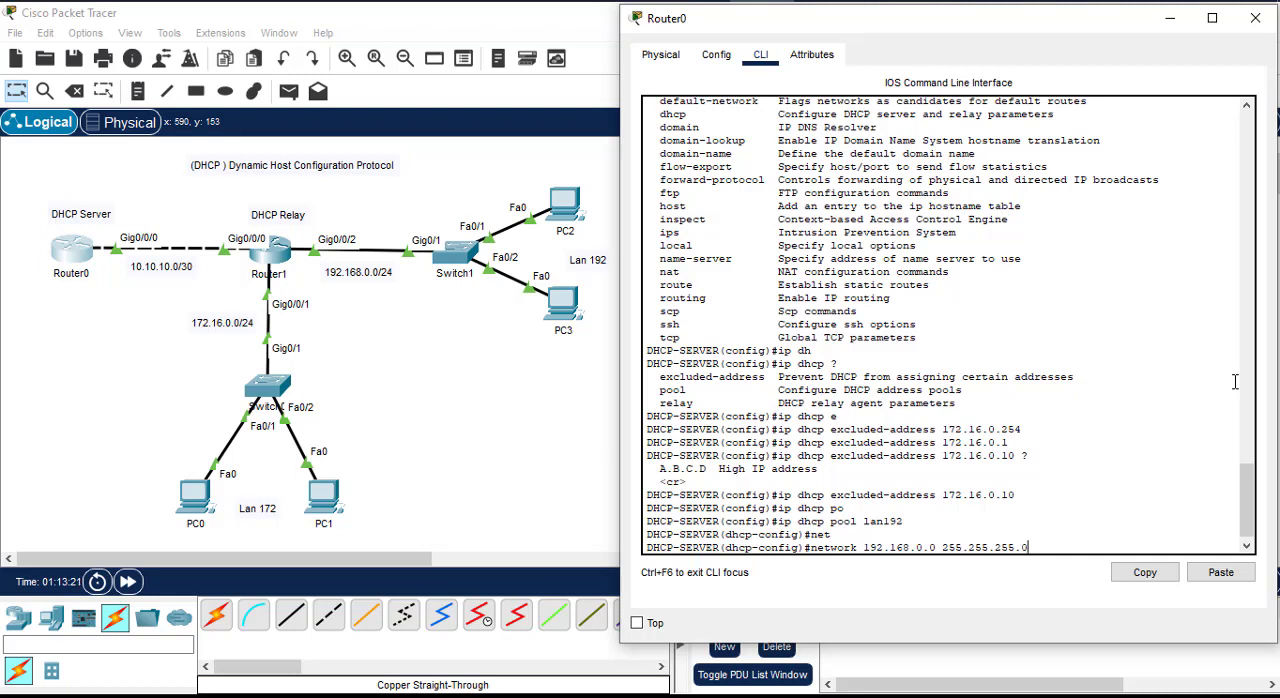
key(Return)
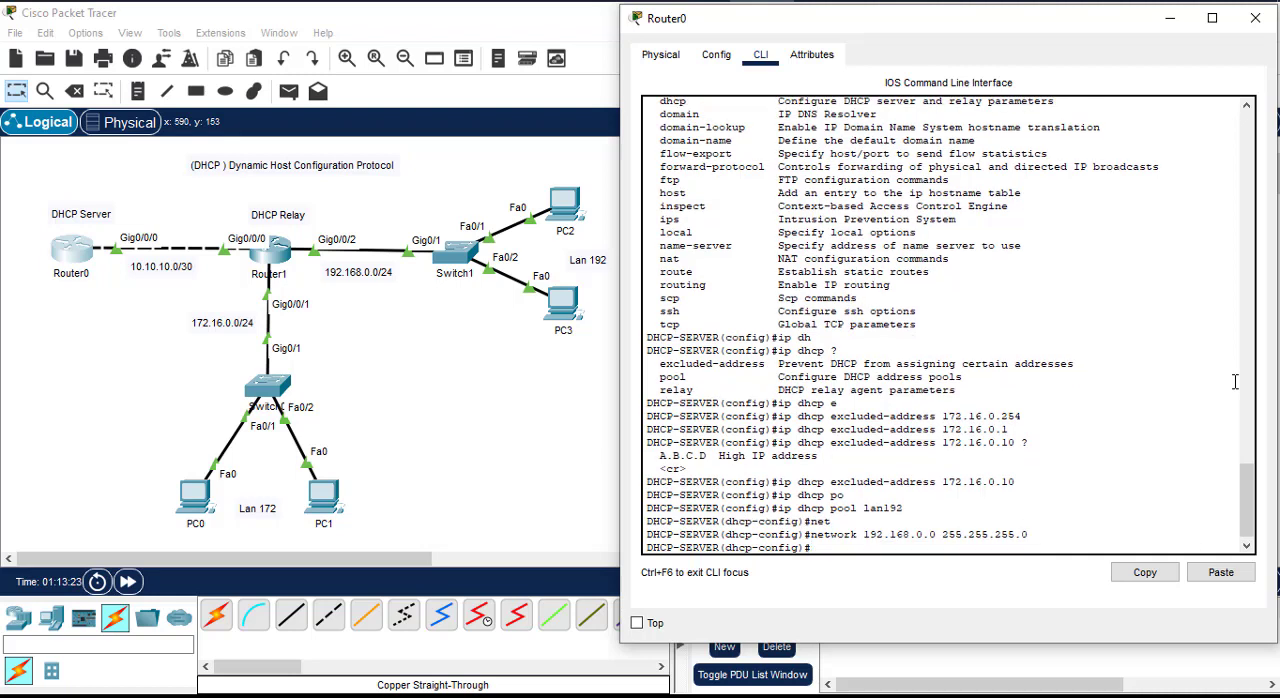
Step: Set the lan192 pool's default-router to 192.168.0.254
text(def)
key(Tab)
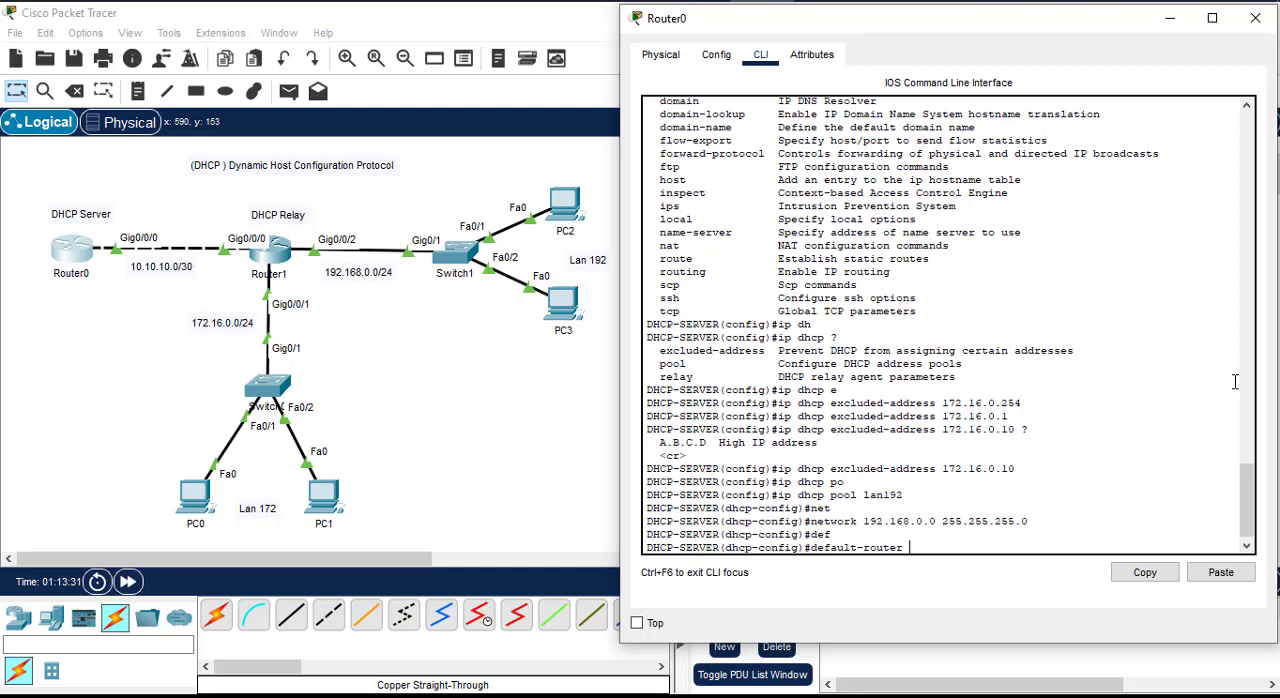
text(192.168.0.254)
key(Return)
Step: Set the lan192 pool's dns-server to 8.8.8.8 and exit to global configuration mode
text(dns)
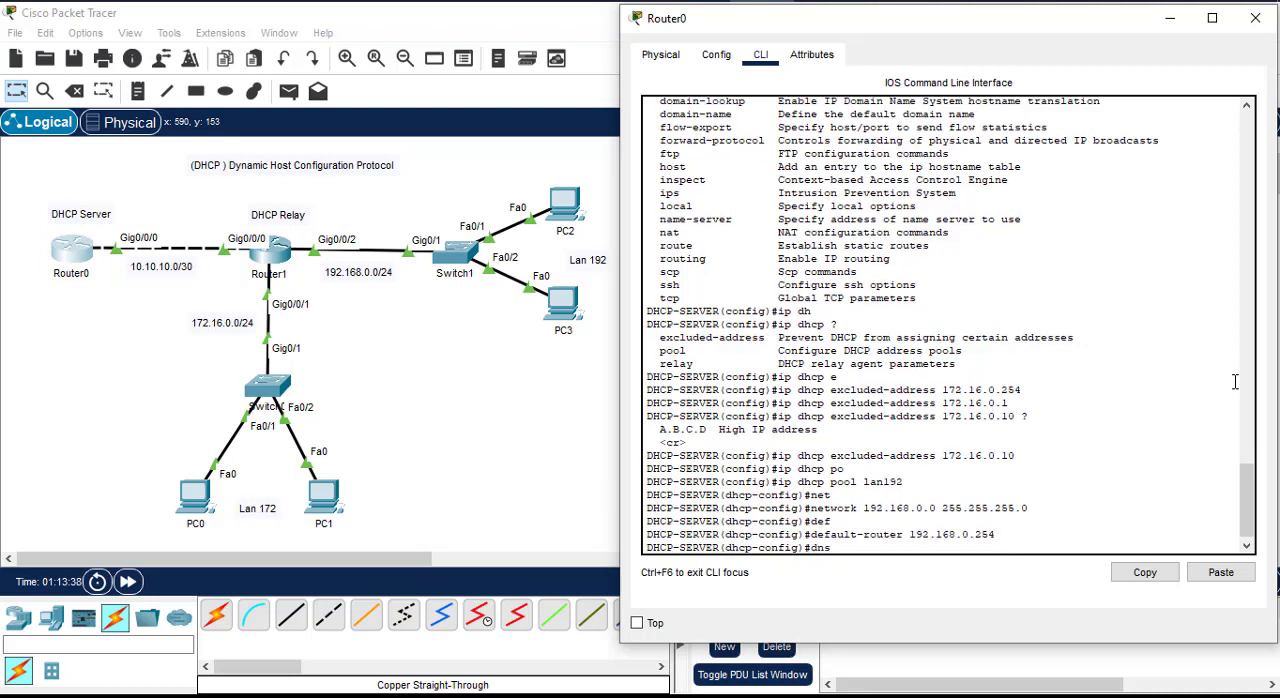
key(Tab)
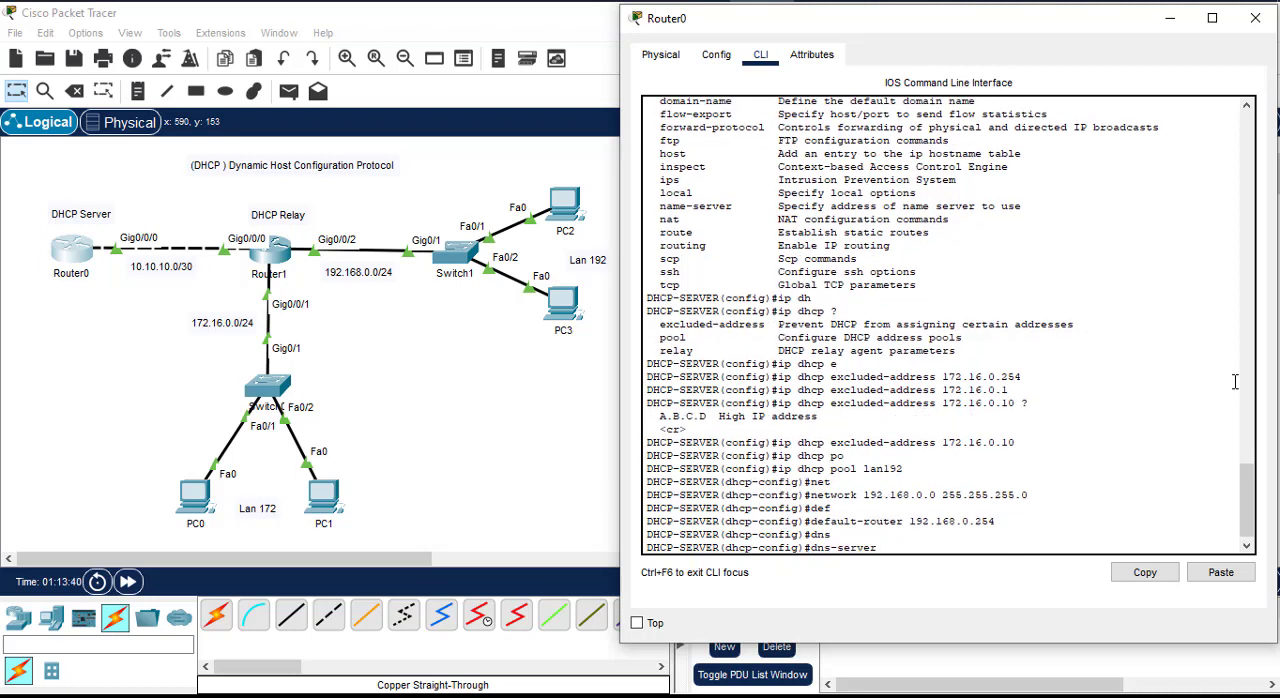
text(8.8.8.8)
key(Return)
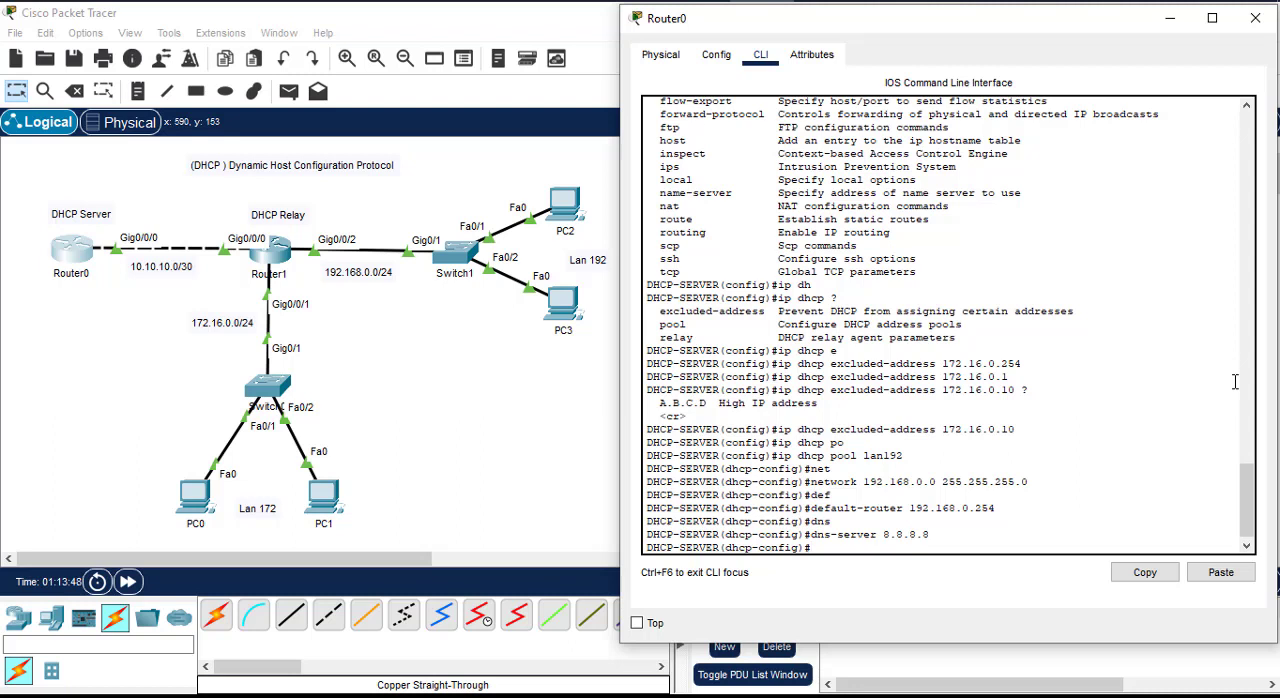
text(exit)
key(Return)
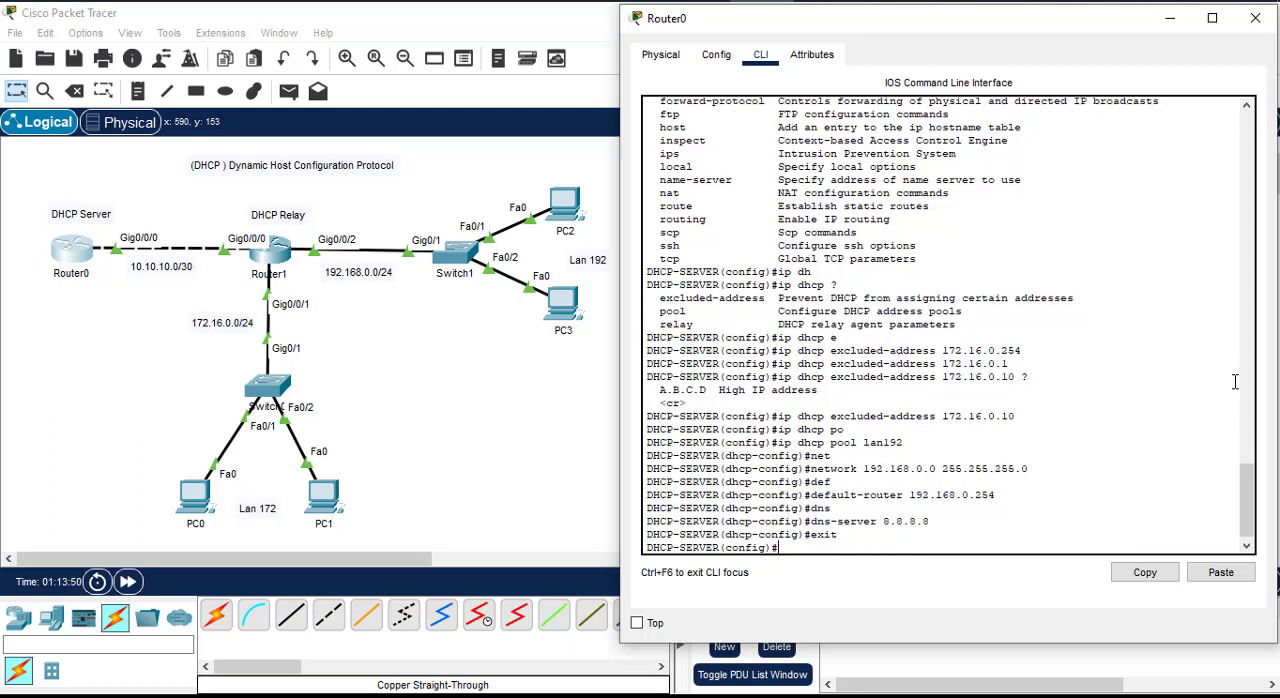
Step: Exclude the gateway address 192.168.0.254 from DHCP assignment with ip dhcp excluded-address
text(ip dhc)
text(p ex)
key(Tab)
text(192)
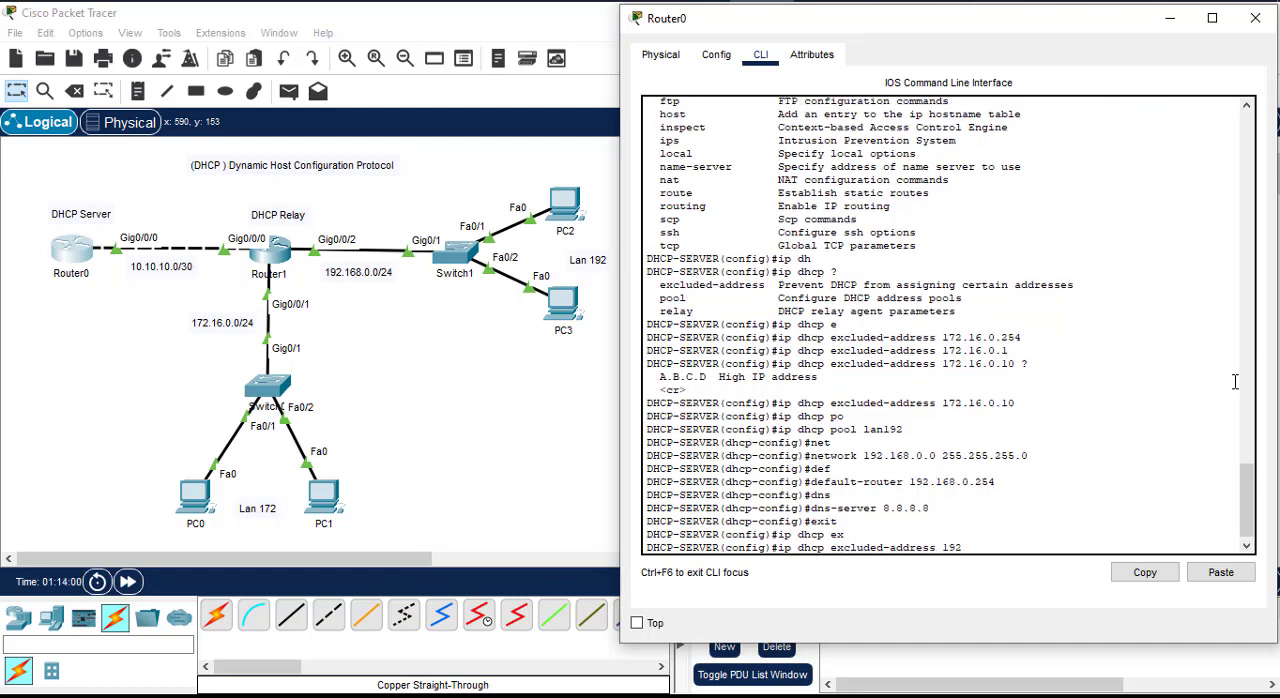
text(.168.0.254)
key(Return)
Step: Exclude the address 192.168.0.1 from DHCP assignment and close Router0's window
key(Up)
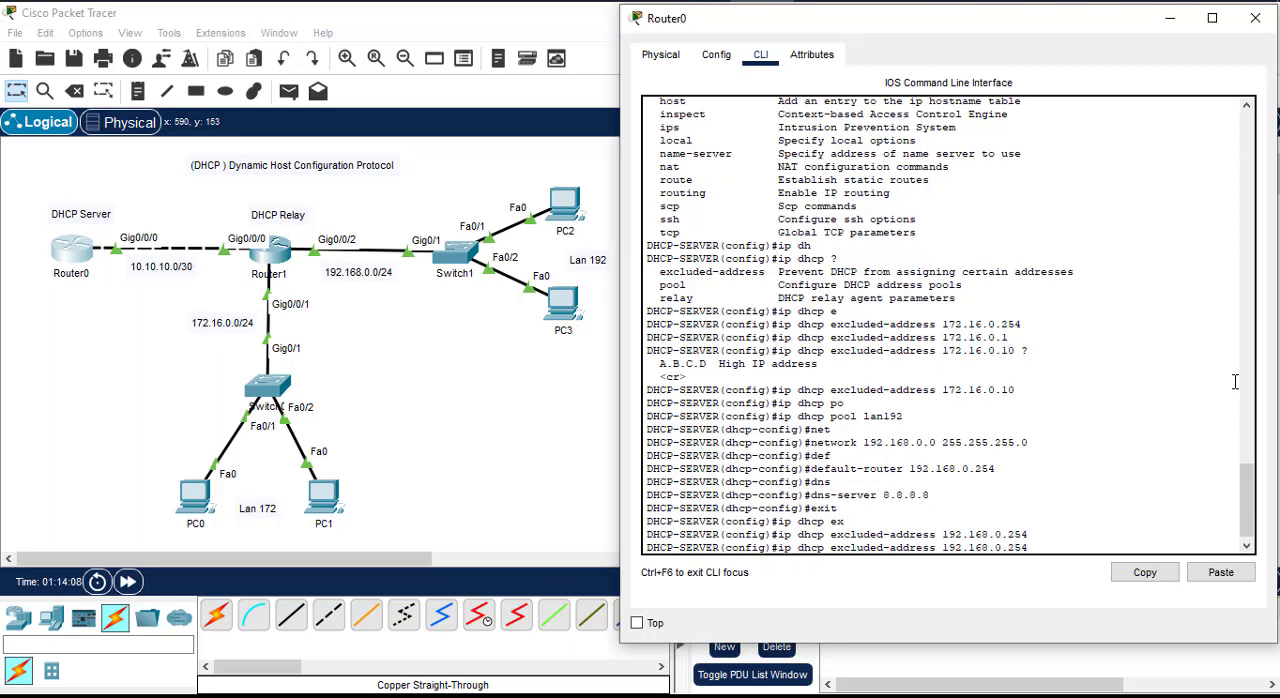
key(BackSpace)
key(BackSpace)
key(BackSpace)
key(BackSpace)
text(.)
key(Return)
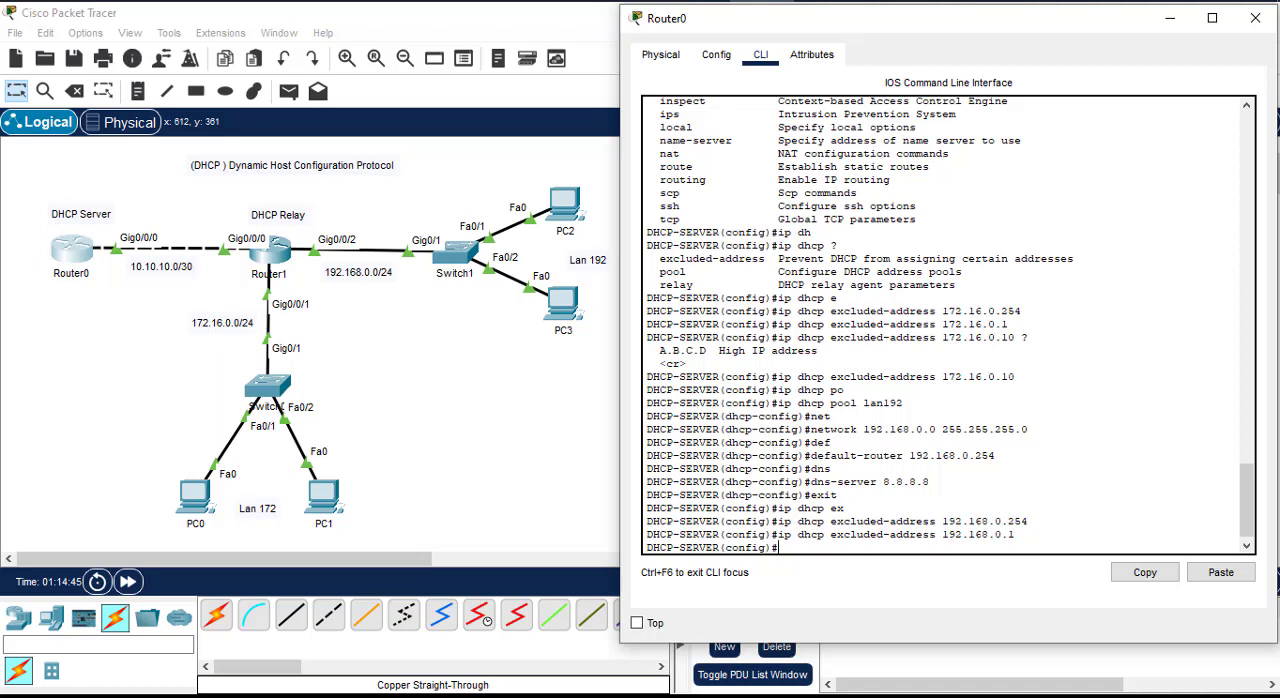
click(1255, 18)
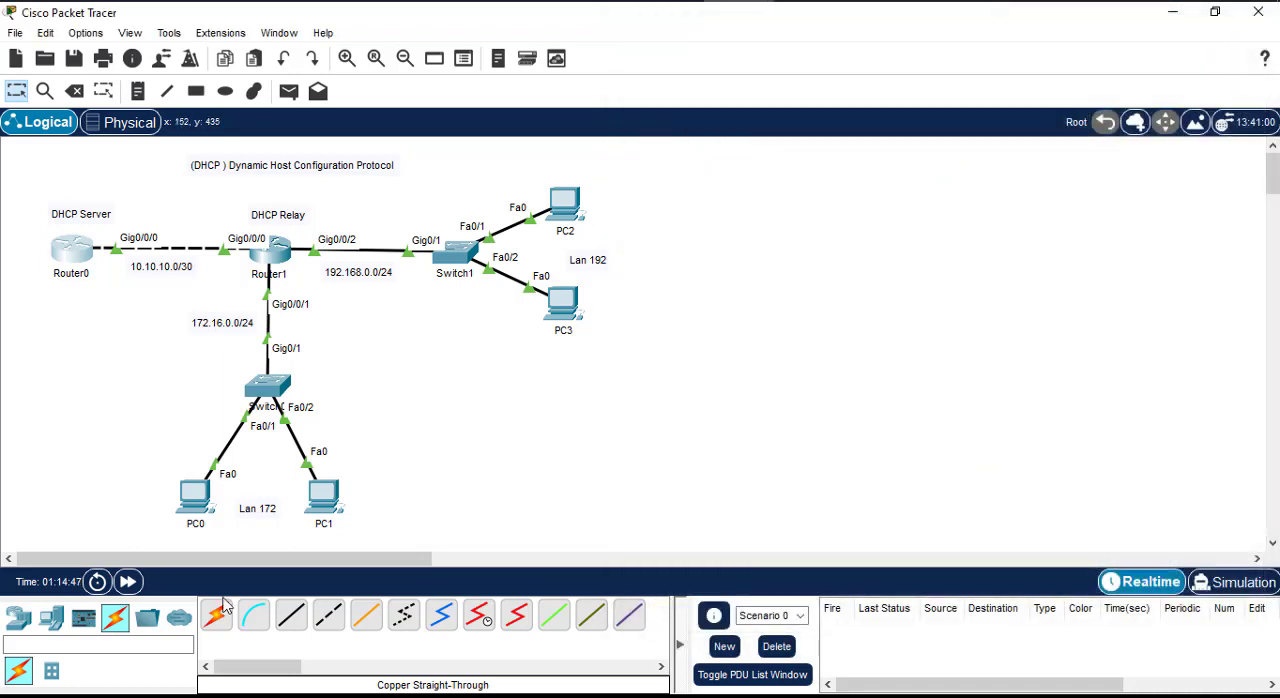
Step: Place a 2960 switch below Router0 and a PC below that switch
click(20, 635)
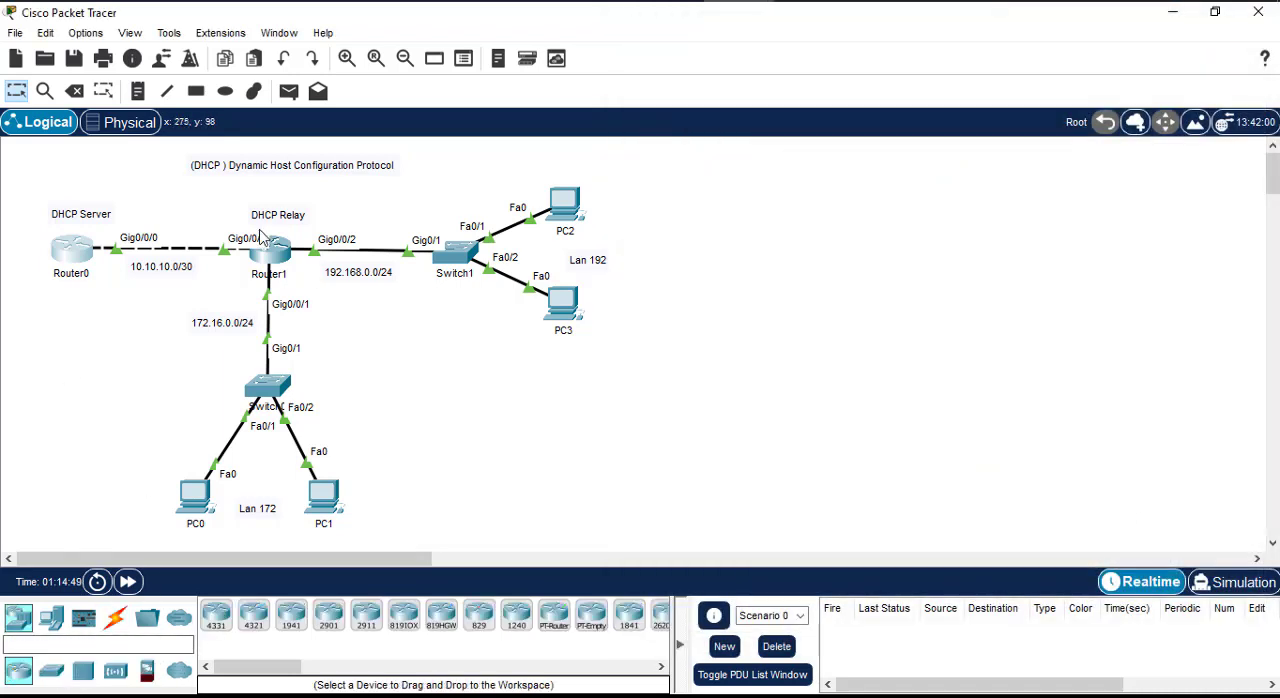
click(51, 670)
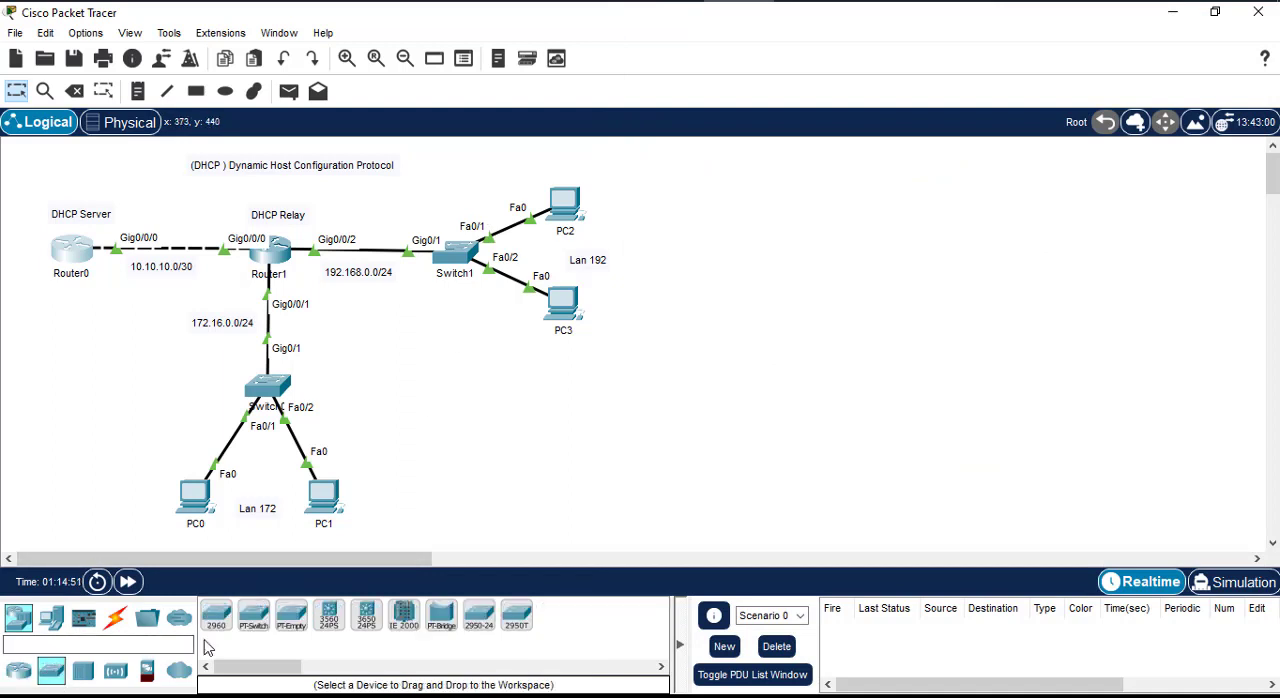
drag(216, 614, 72, 356)
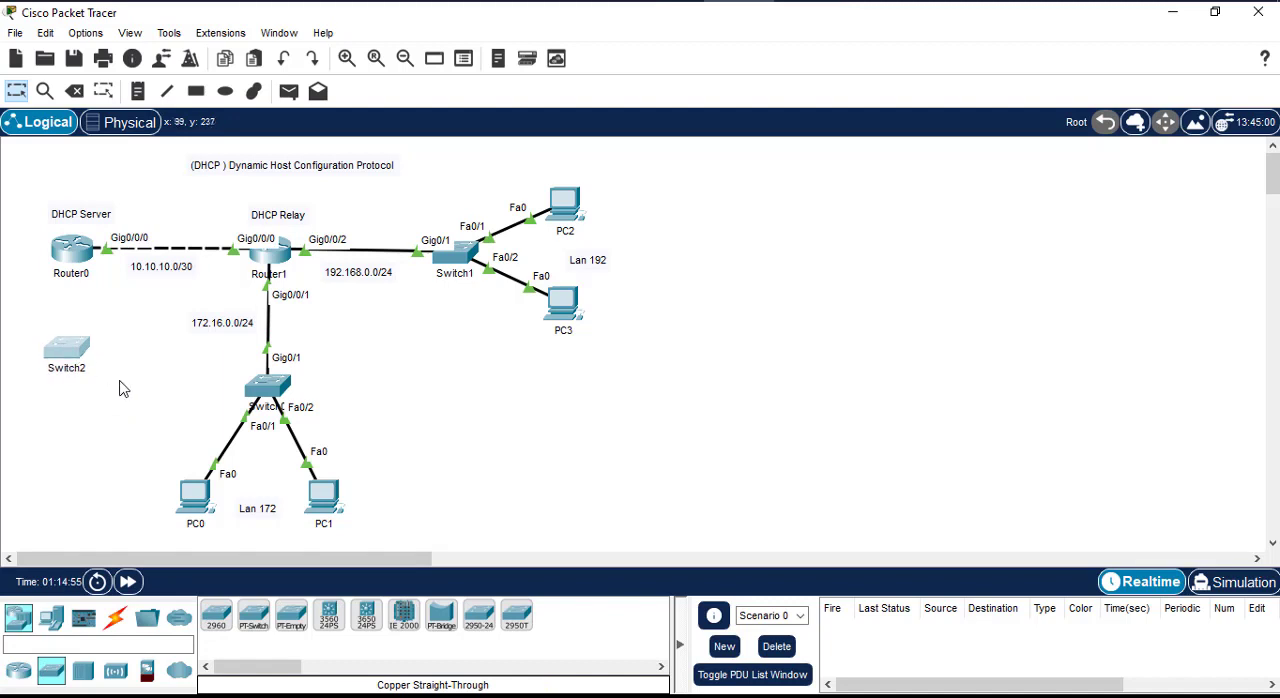
click(52, 622)
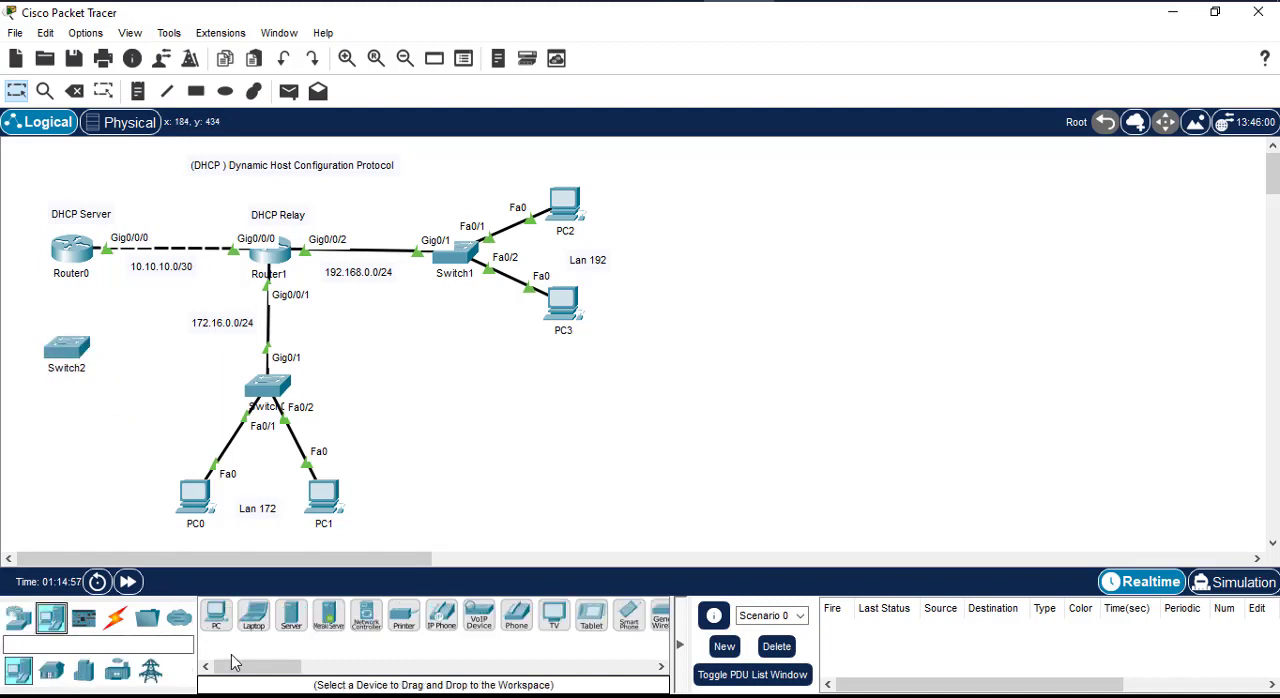
drag(216, 614, 64, 440)
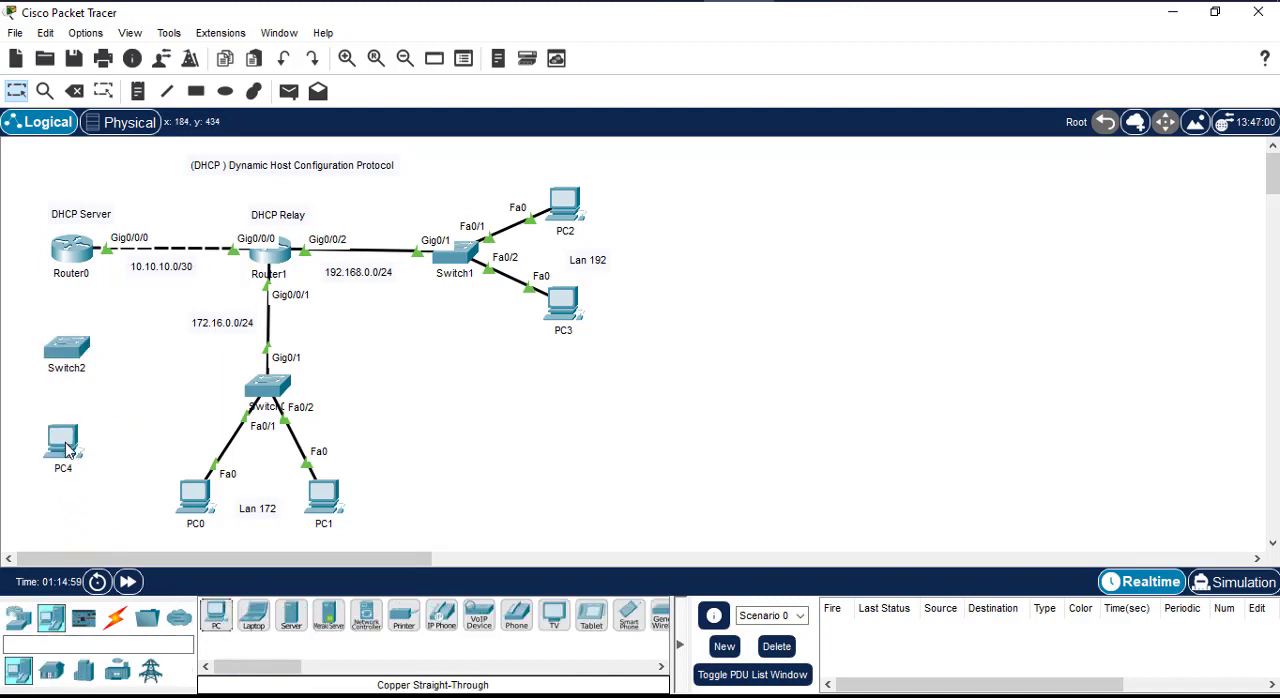
Step: Try to connect Router0's GigabitEthernet0/0/1 to Switch2's FastEthernet0/24 with a copper straight-through cable, and undo the link
click(115, 618)
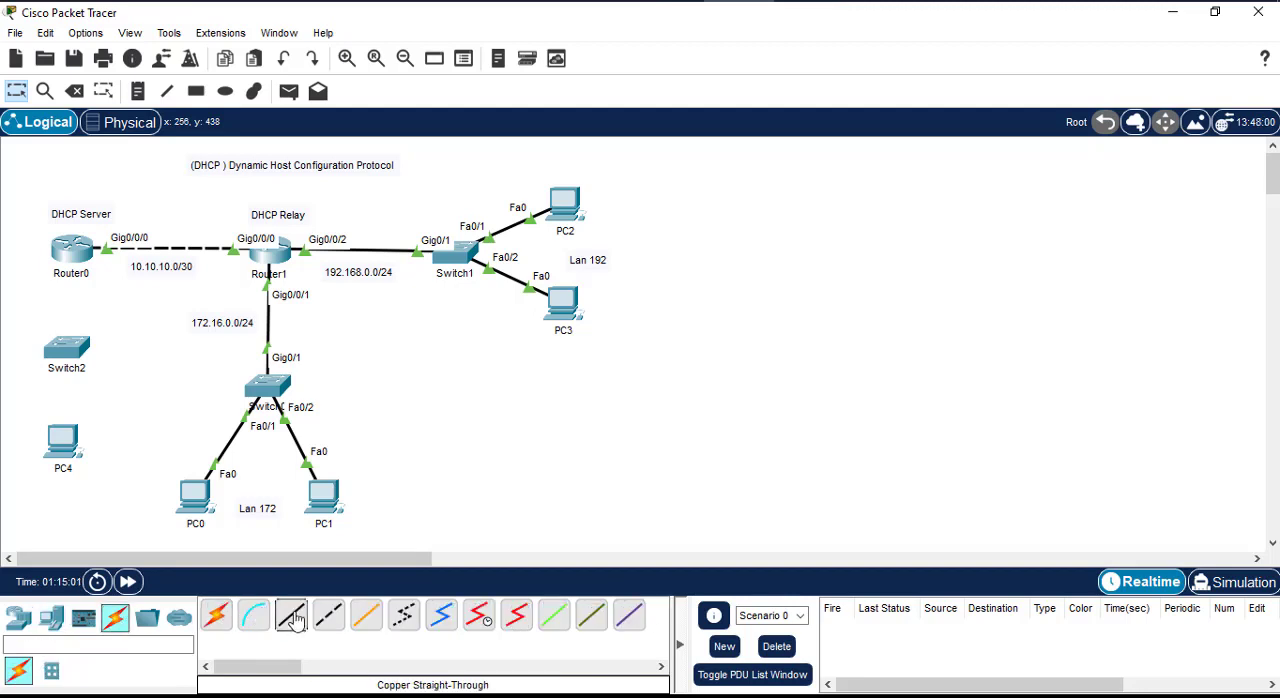
click(291, 616)
click(74, 254)
click(112, 330)
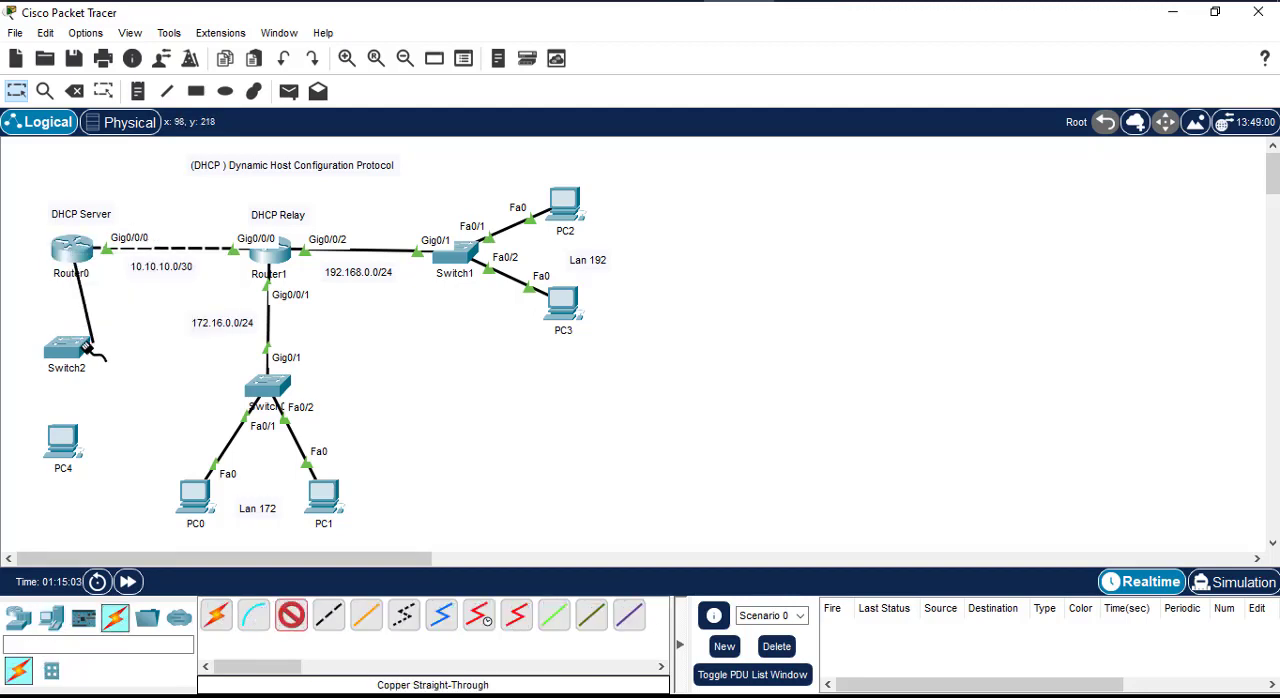
click(68, 350)
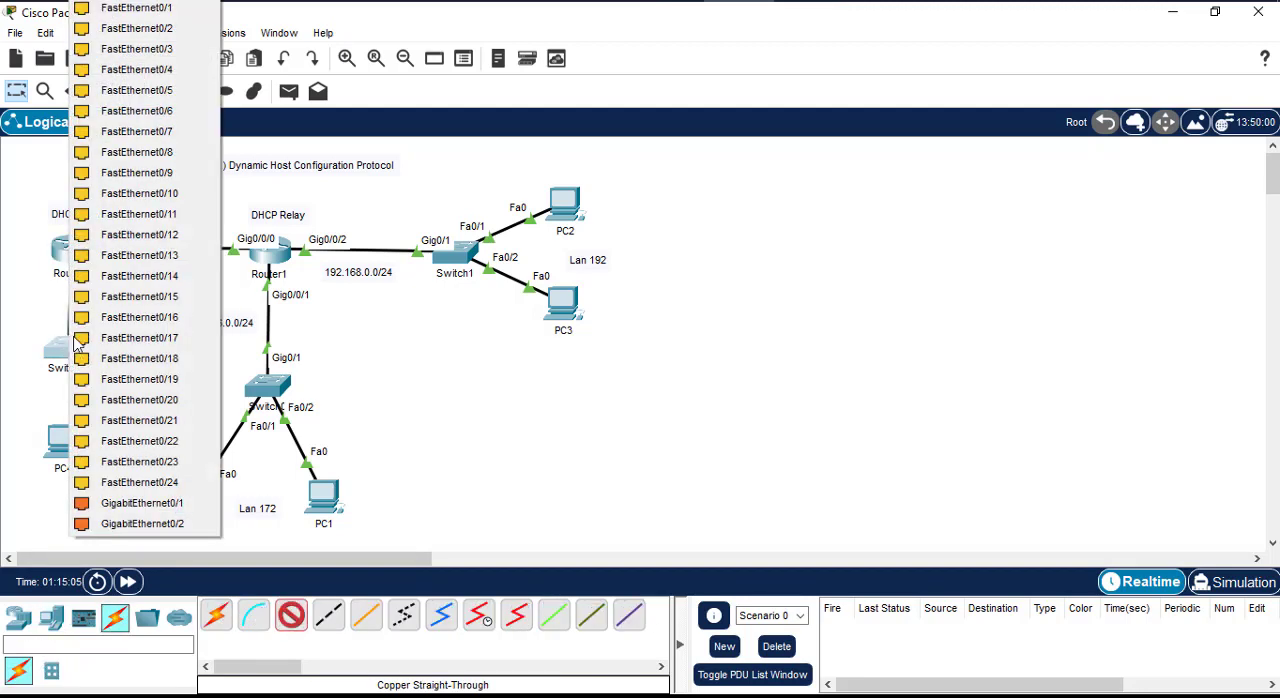
click(160, 486)
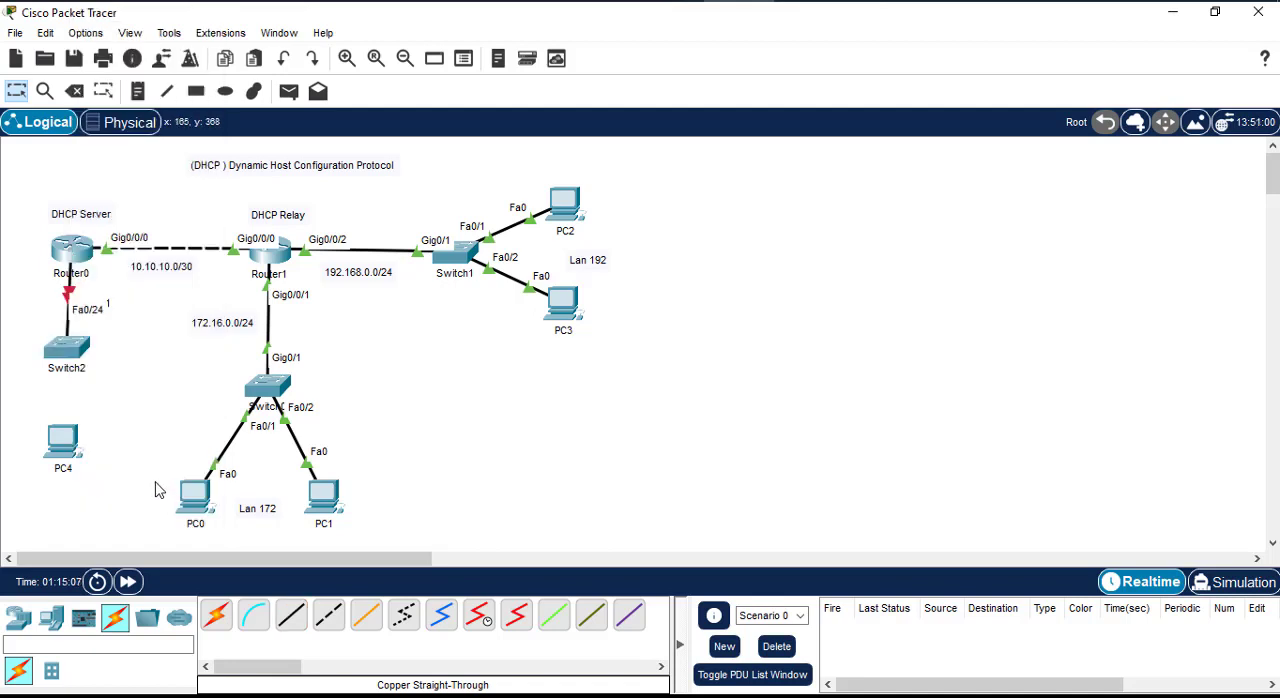
click(45, 33)
click(62, 102)
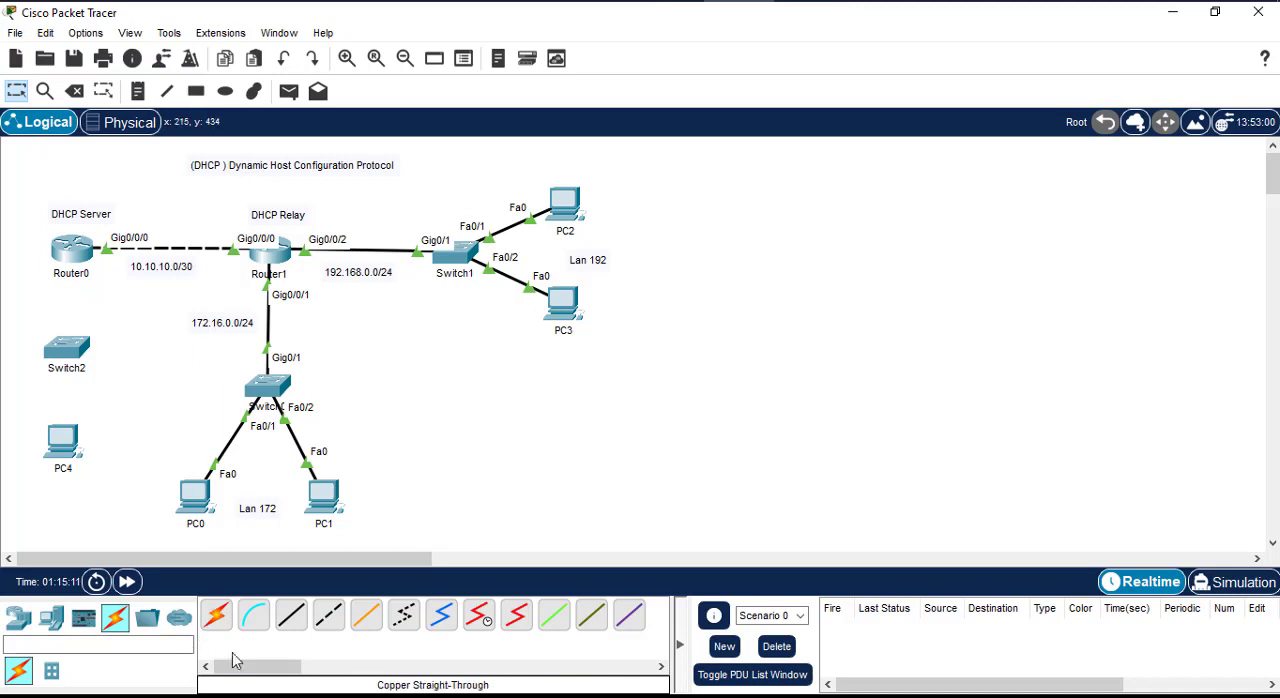
Step: Connect Router0's GigabitEthernet0/0/1 to Switch2's GigabitEthernet0/1 with a copper straight-through cable and move Switch2 slightly down
click(291, 618)
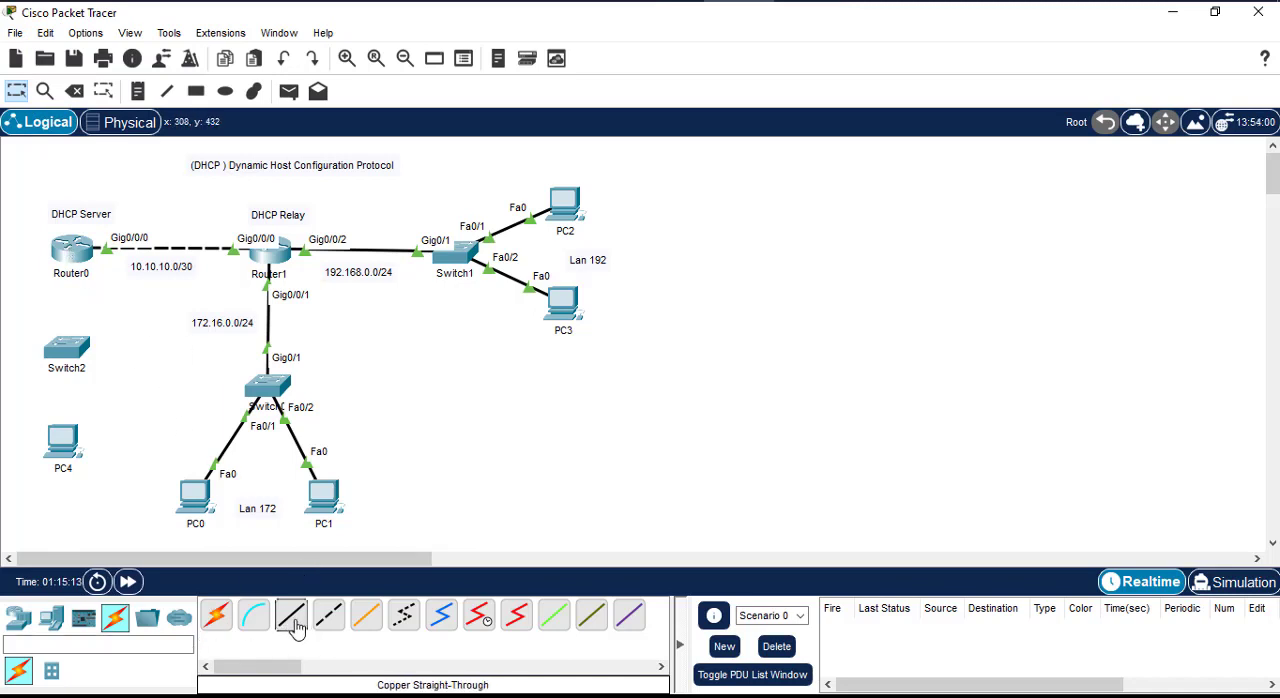
click(72, 250)
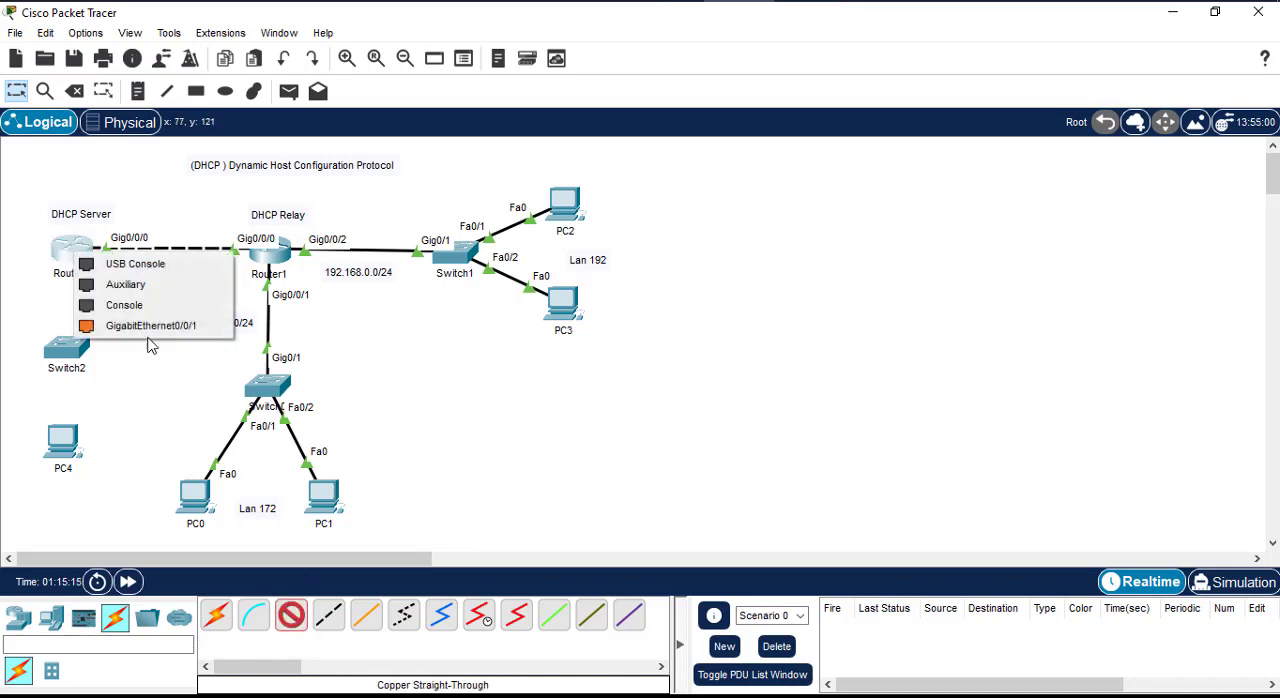
click(145, 325)
click(70, 350)
click(70, 350)
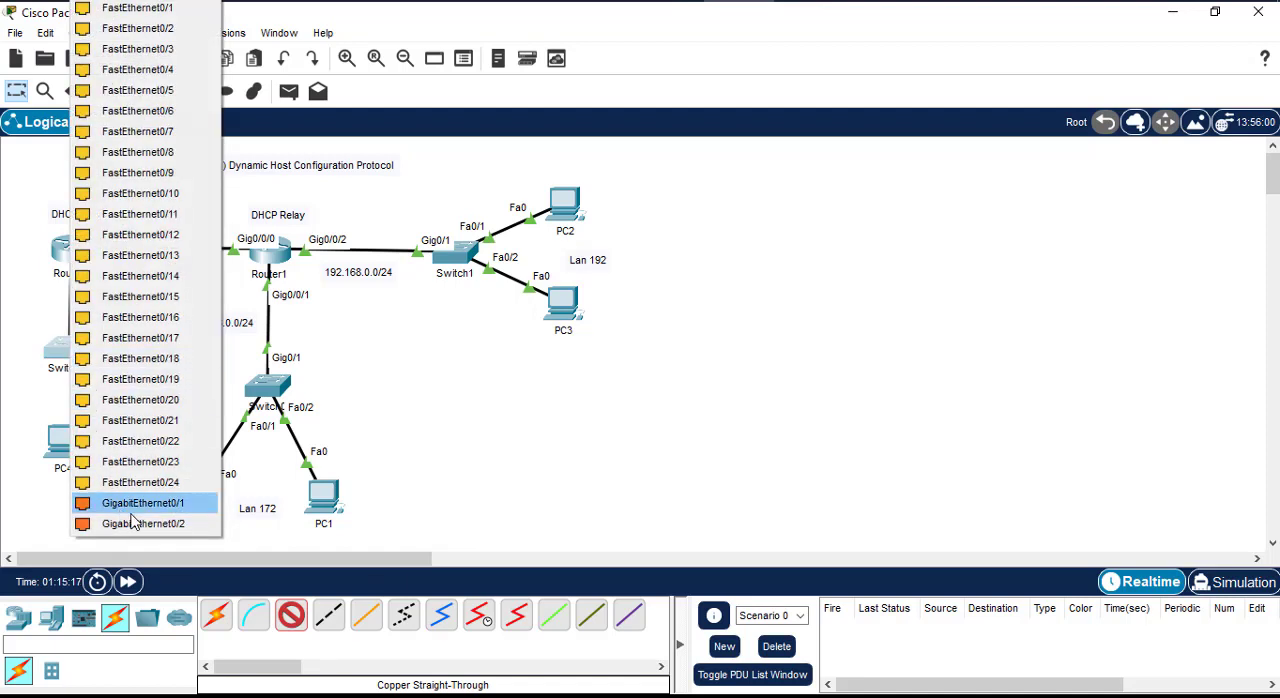
click(150, 503)
drag(72, 353, 70, 375)
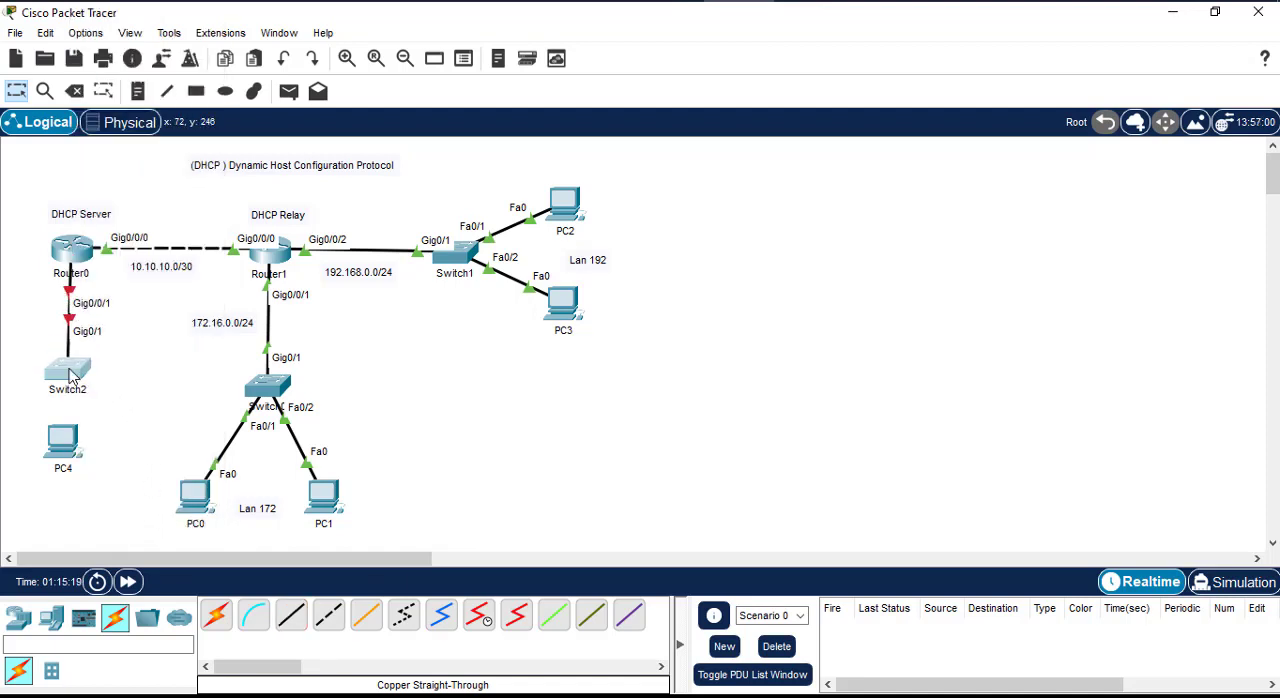
Step: Connect Switch2's FastEthernet0/1 to PC4's FastEthernet0 with a copper straight-through cable, spacing PC4 further below the switch
drag(63, 440, 65, 457)
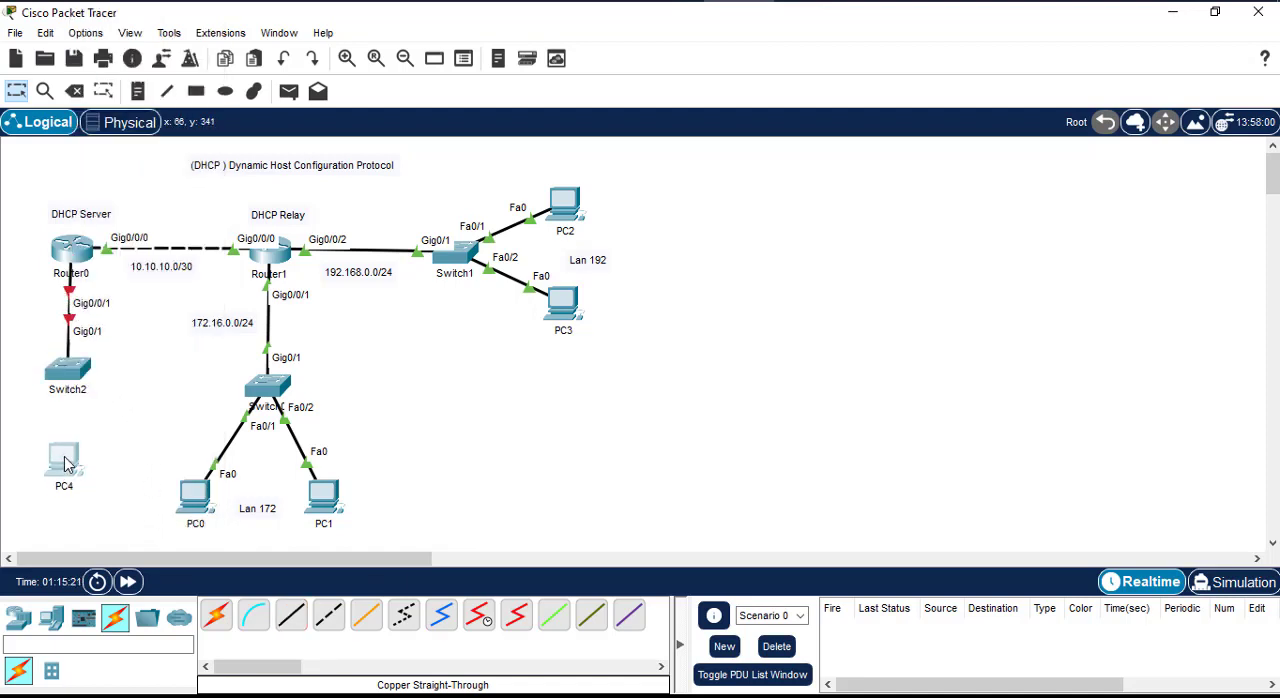
click(291, 614)
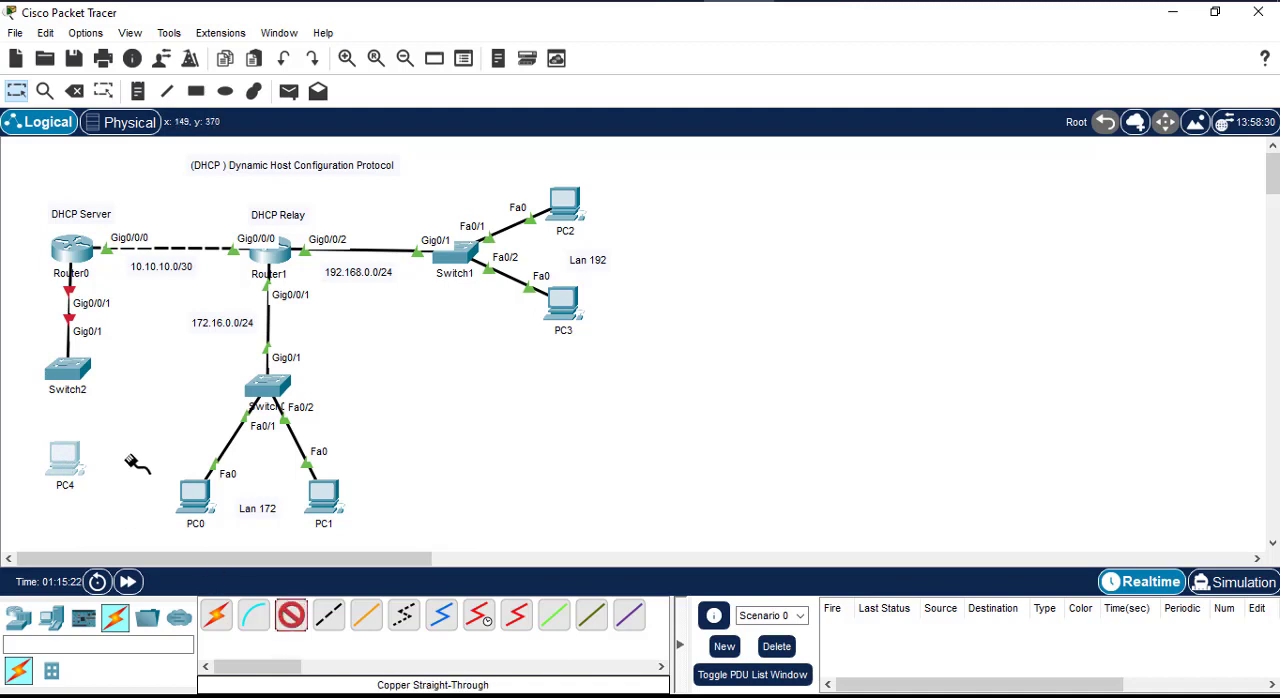
click(68, 378)
click(134, 7)
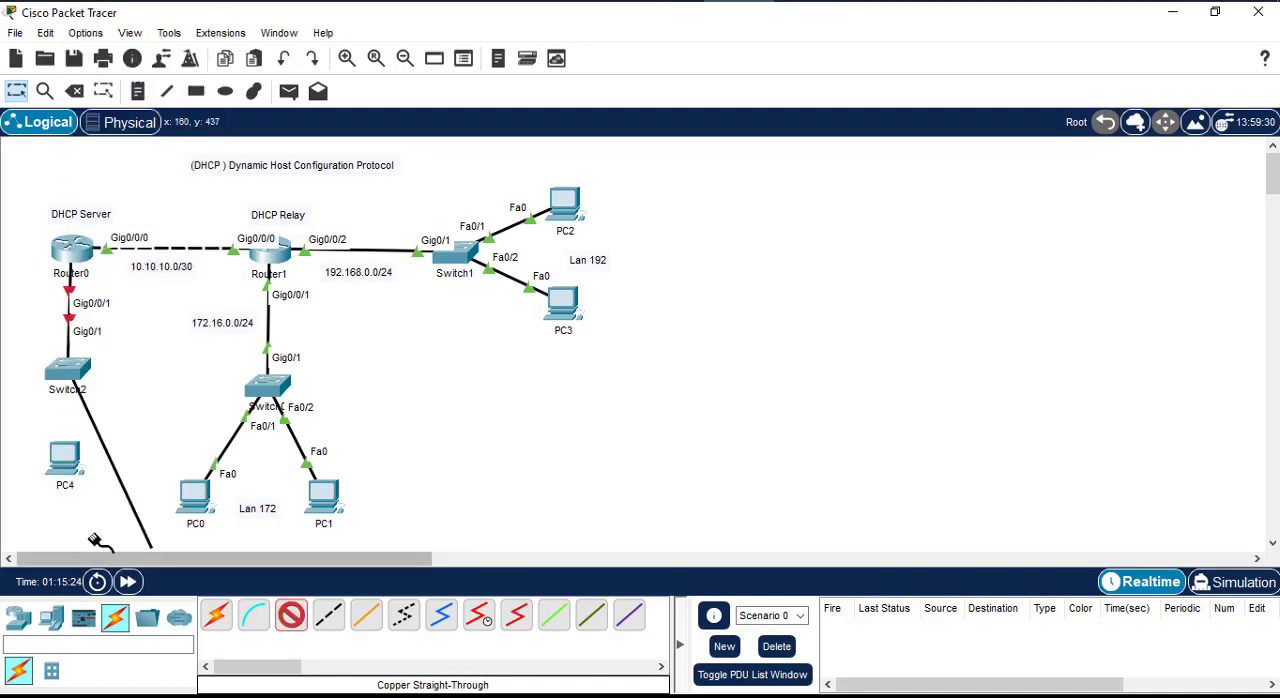
click(64, 459)
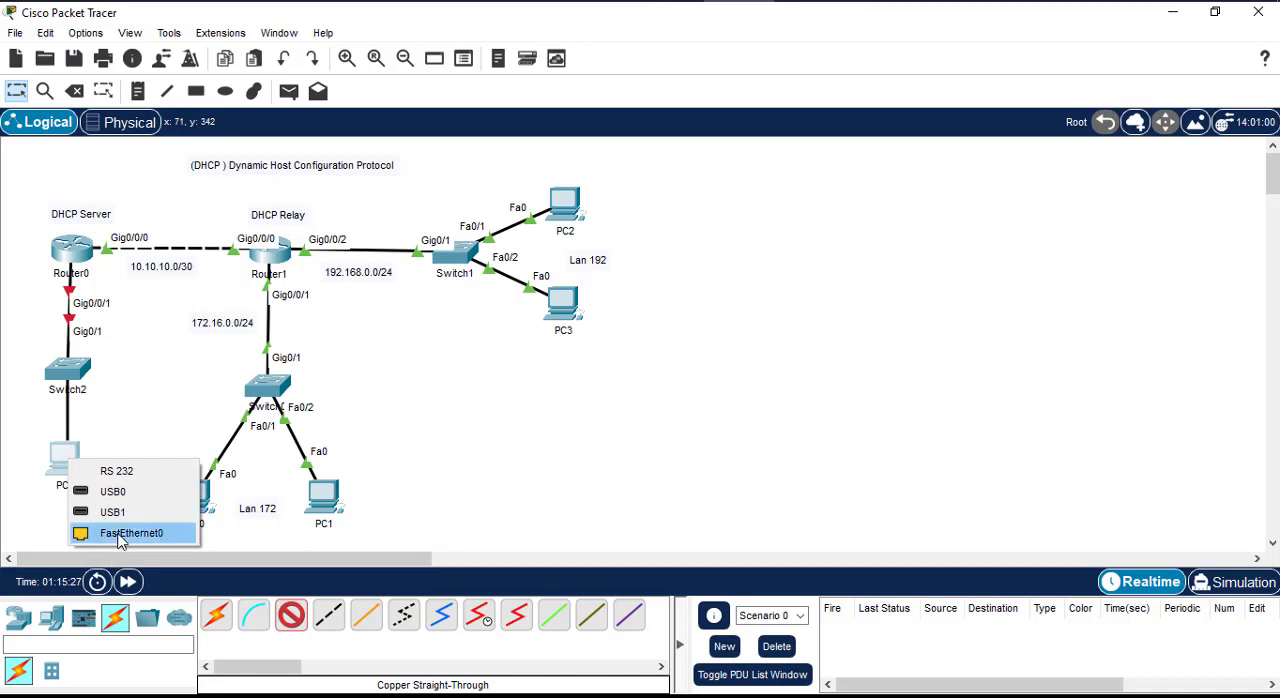
click(116, 533)
drag(64, 460, 68, 476)
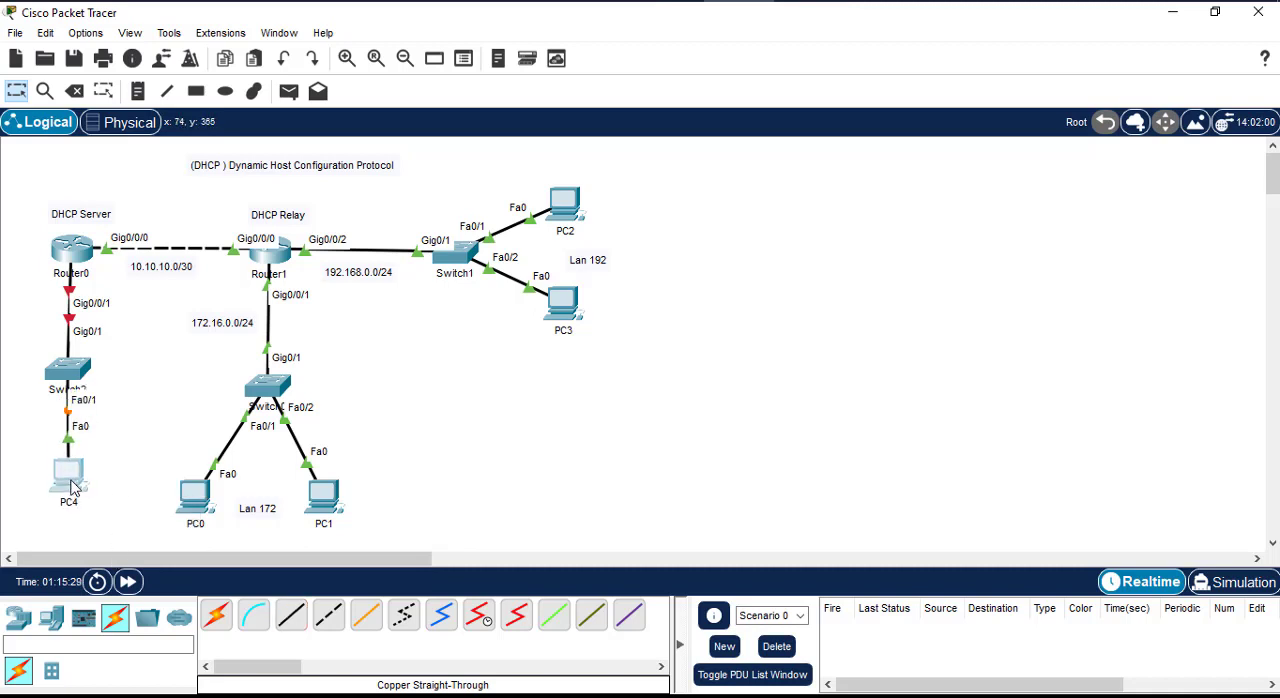
Step: Add a 10.0.0.0/24 note and place it beside the link between Router0 and Switch2
click(138, 91)
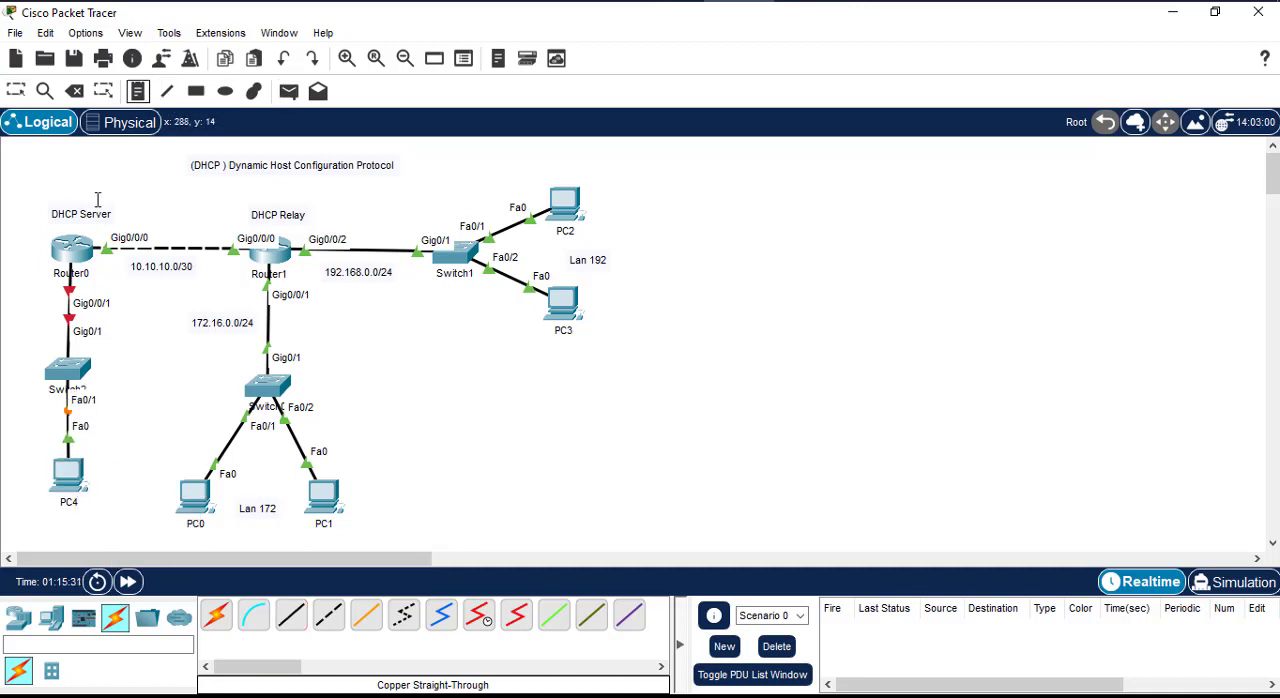
click(42, 298)
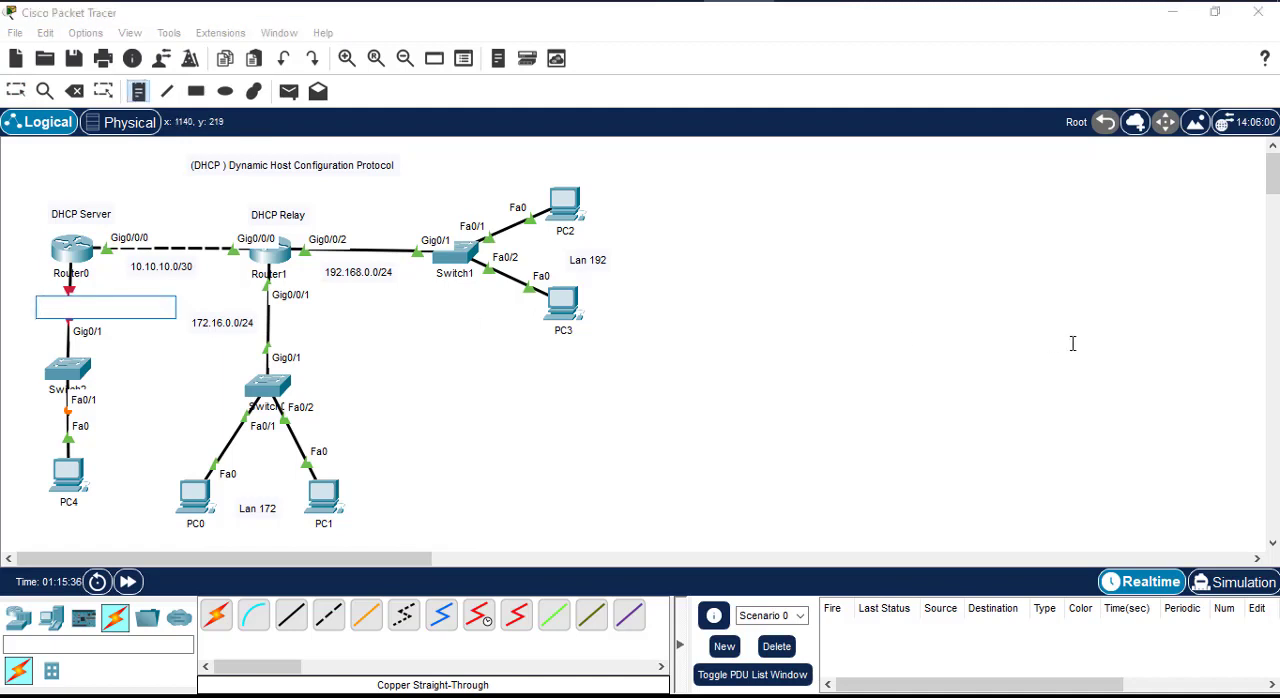
text(10.0.0.)
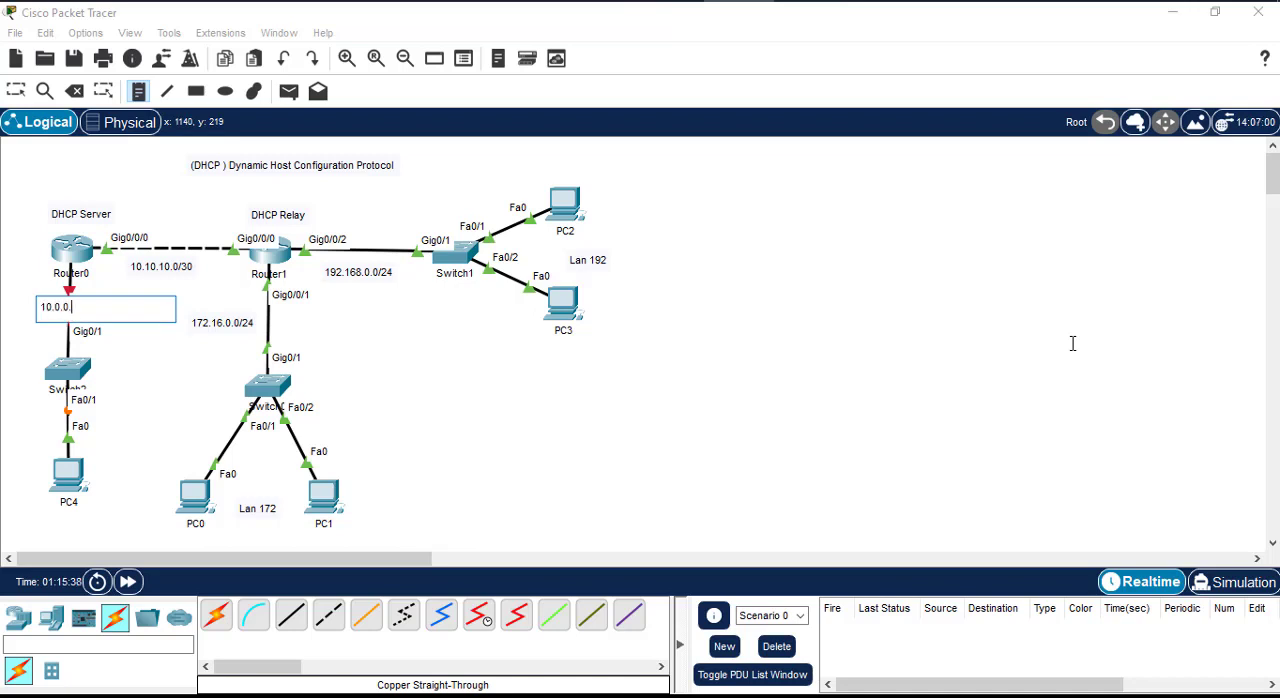
text(0/24)
click(15, 91)
drag(62, 312, 28, 330)
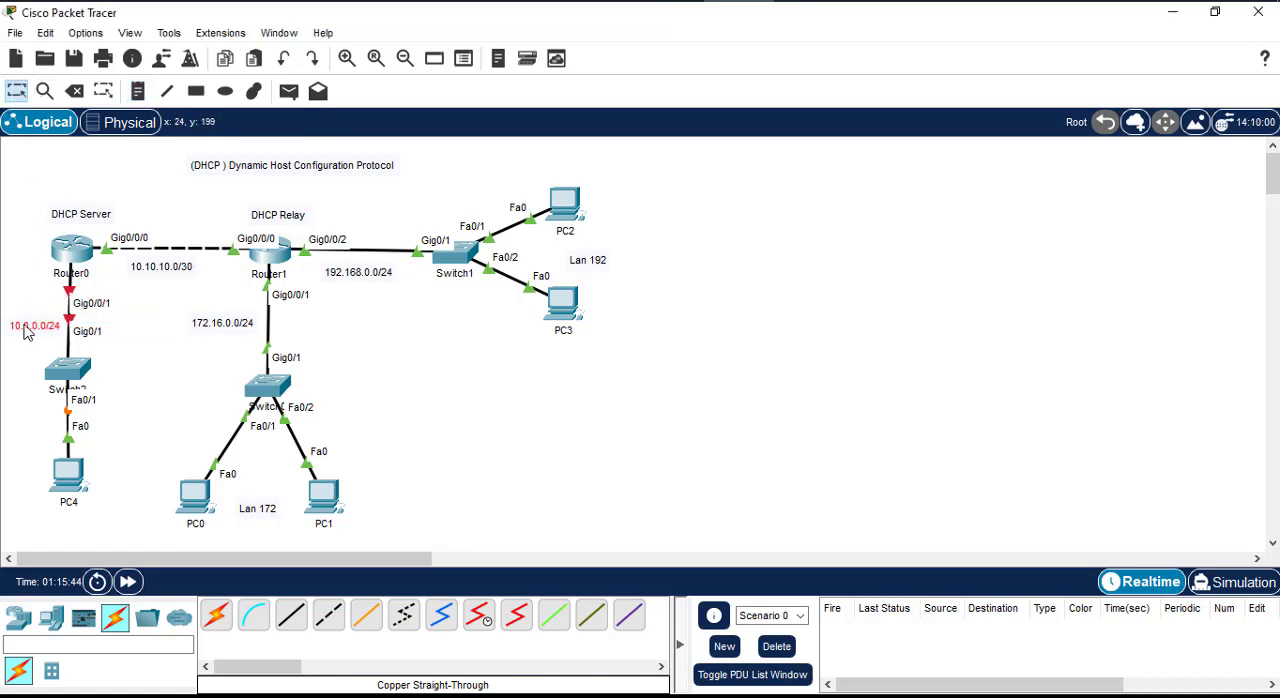
click(140, 364)
Step: Open Router0's command line and enter interface configuration mode for g0/0/1
click(78, 258)
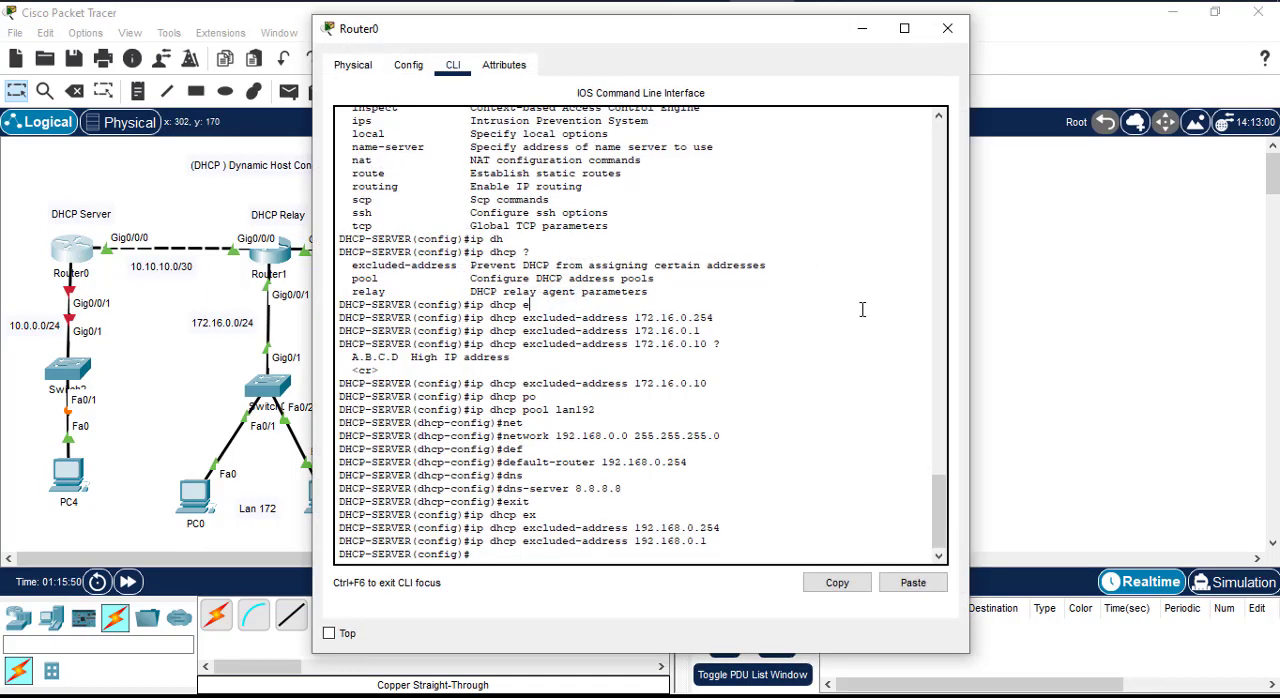
scroll(862, 310, down, 1)
key(Return)
key(Return)
text(interface)
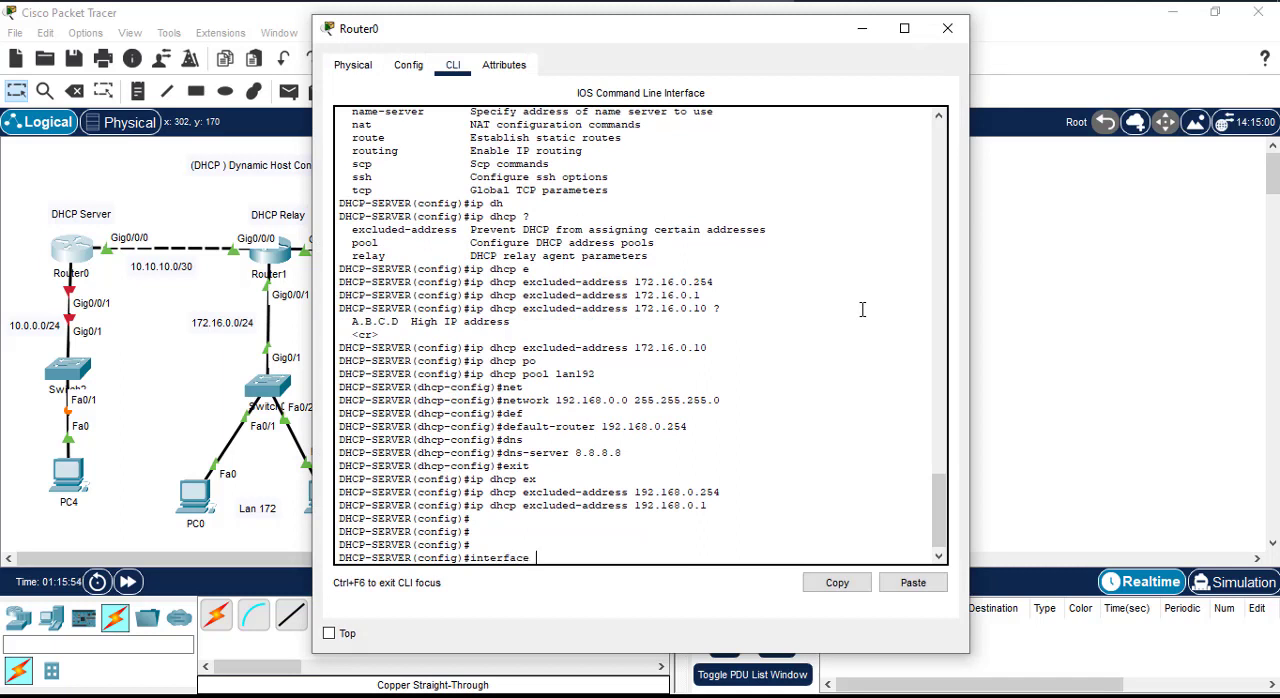
text( g0/0/1)
key(Return)
Step: Assign IP address 10.0.0.254 with mask 255.255.255.0 to Router0's g0/0/1 interface
text(ip add)
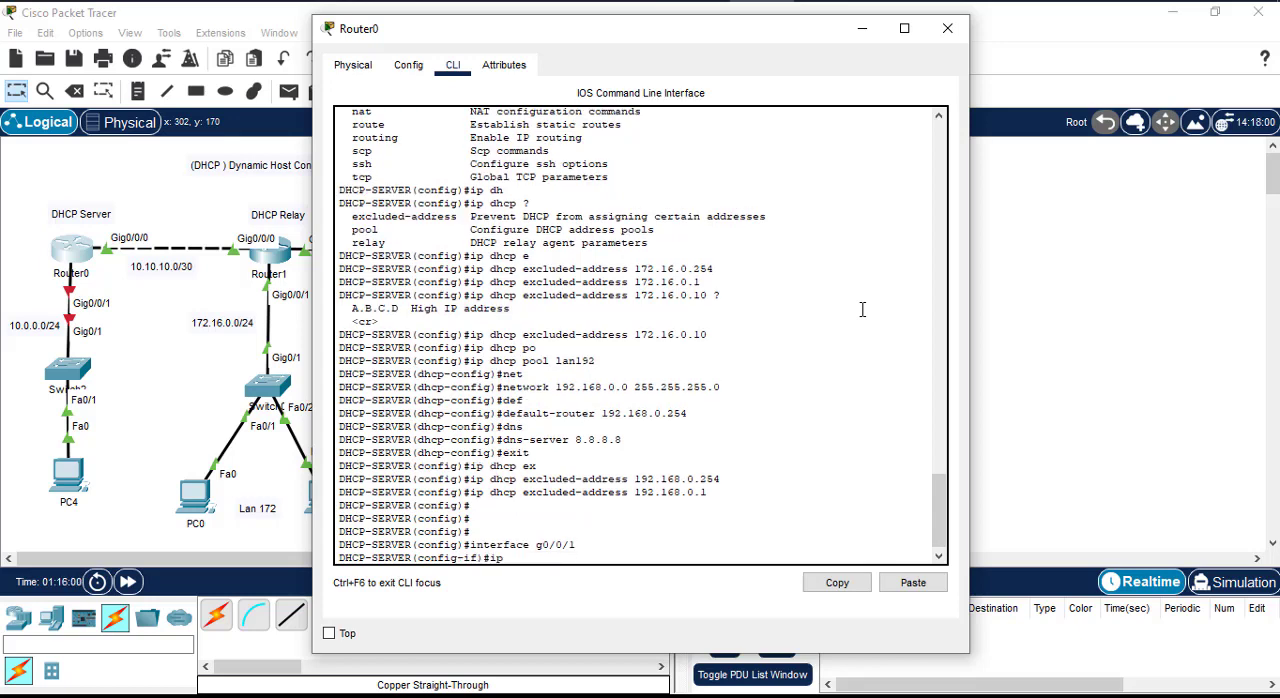
key(Tab)
text(10)
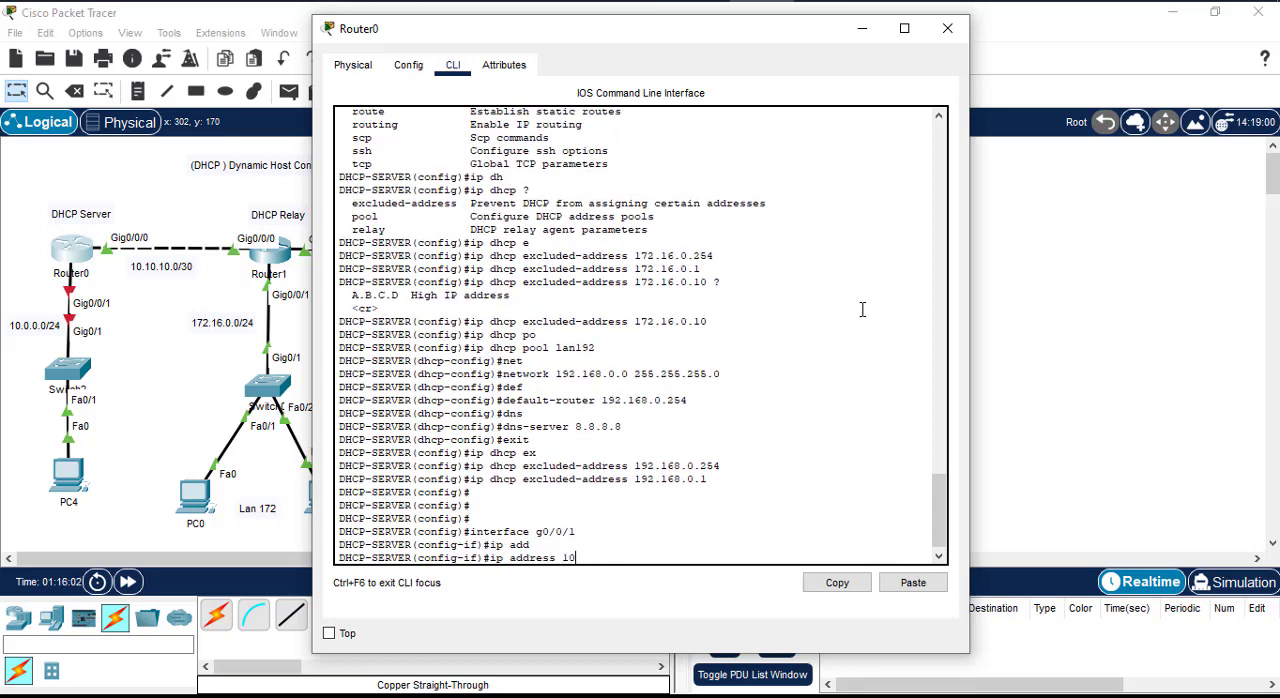
text(.0.0.254 255.255.255.0)
key(Return)
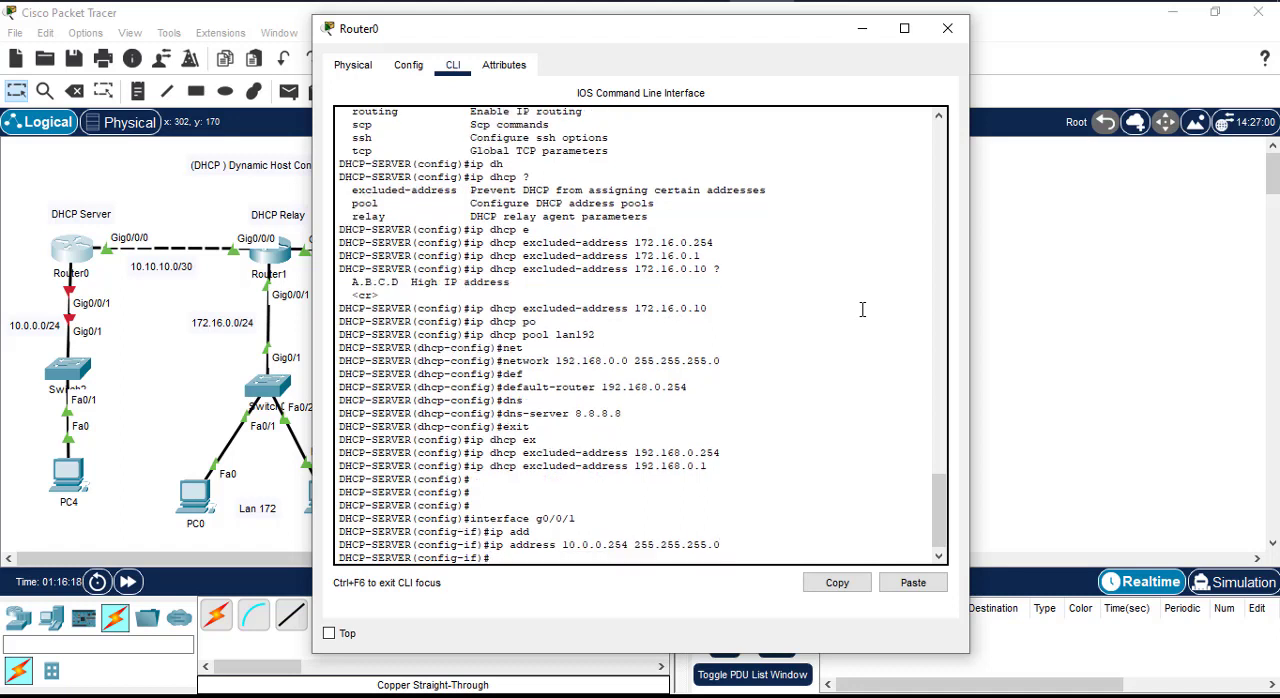
Step: Enable the g0/0/1 interface with no shut and exit to global configuration mode
text(no shut)
key(Return)
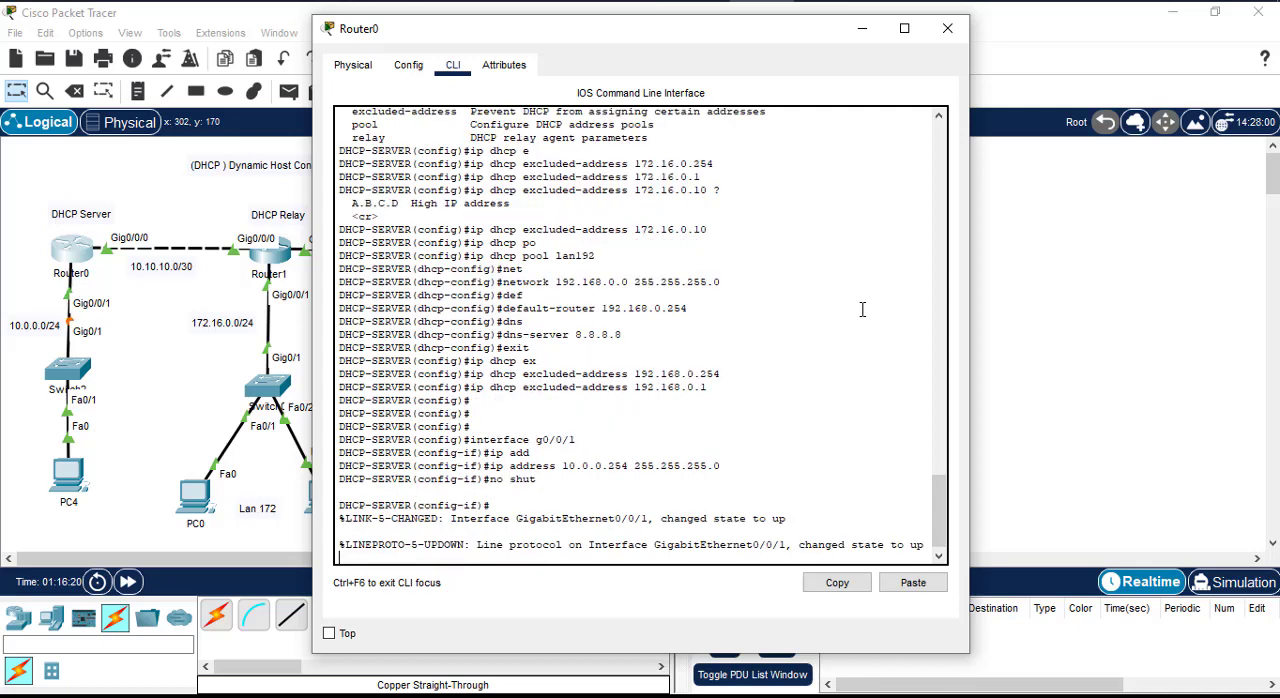
key(Return)
key(Return)
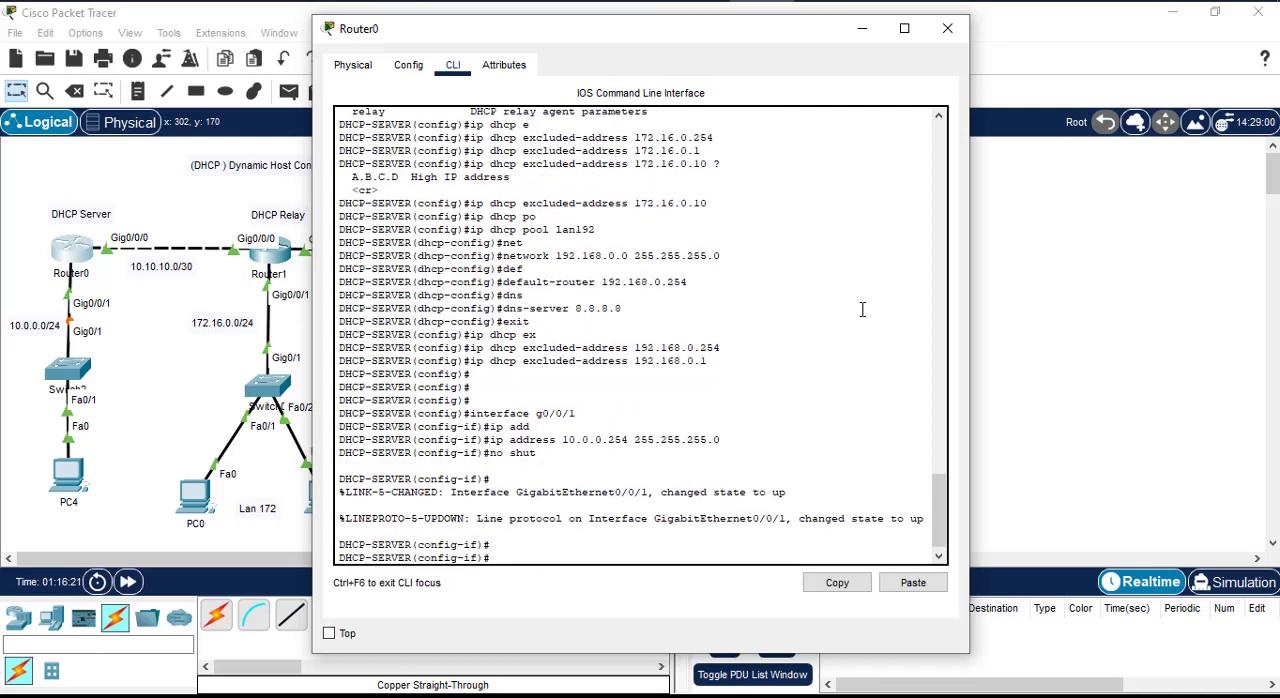
text(exit)
key(Return)
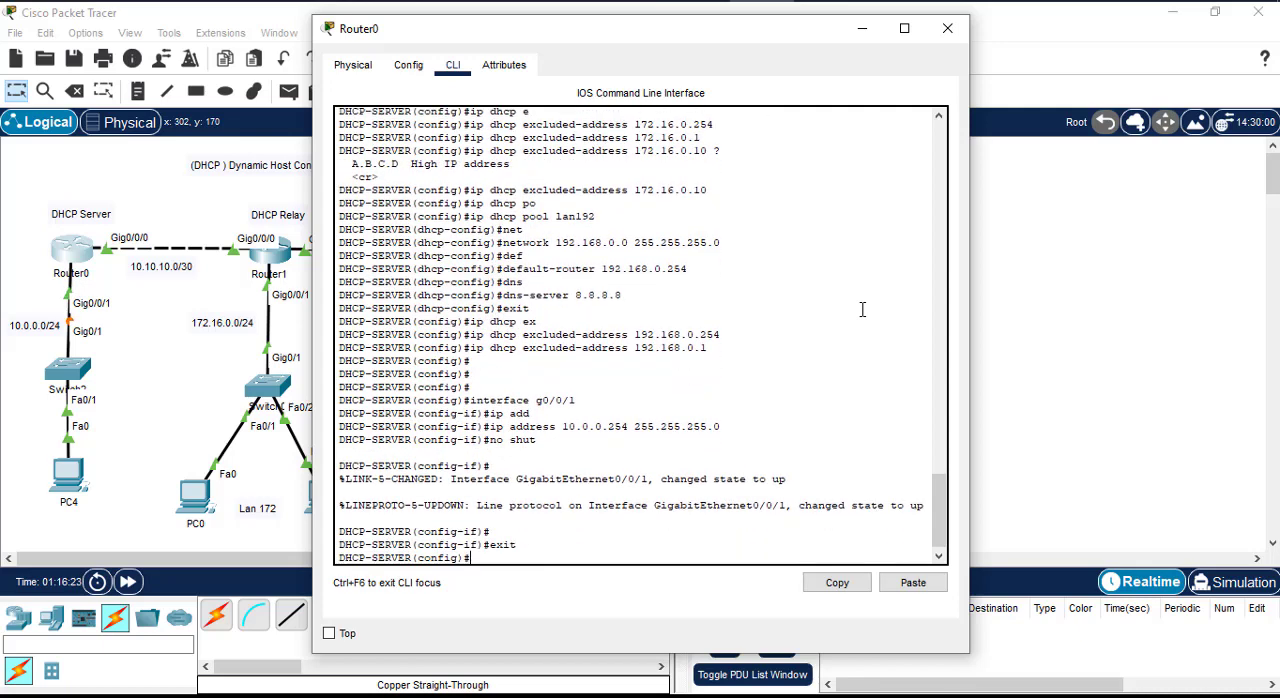
Step: Create a DHCP pool named lan10 on Router0 with ip dhcp pool
key(Return)
key(Return)
text(ip)
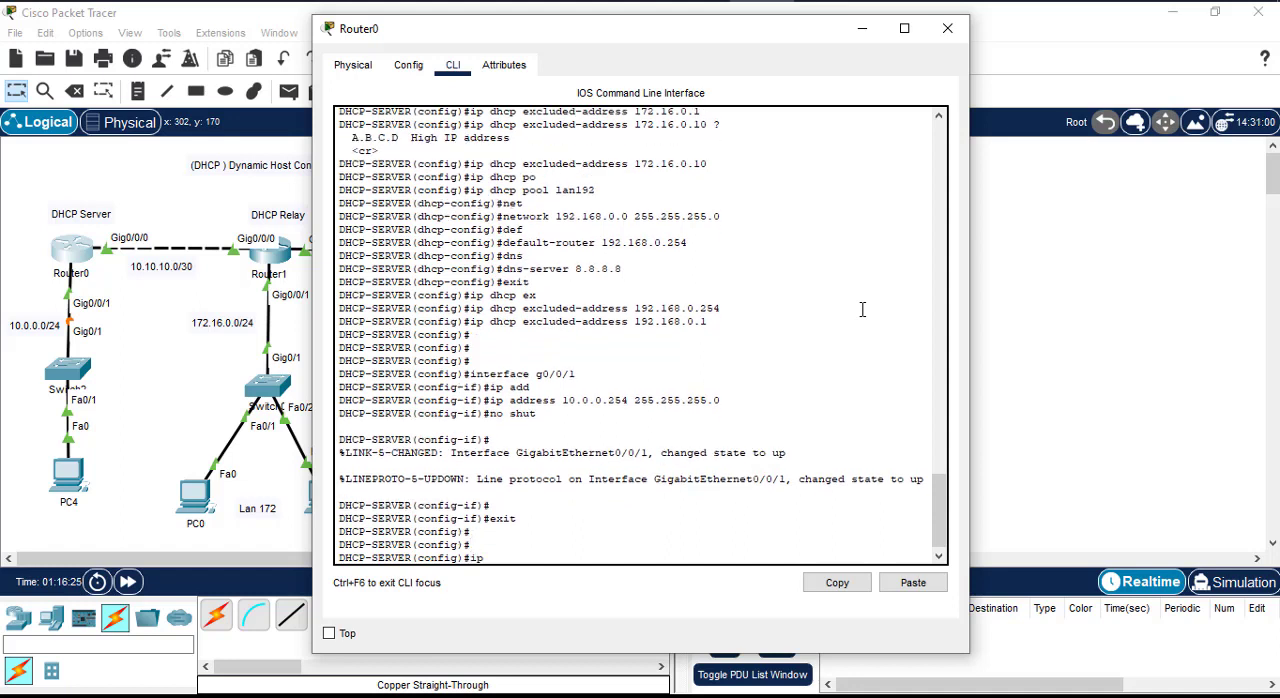
text( dhcp pool)
text(lan10)
key(Return)
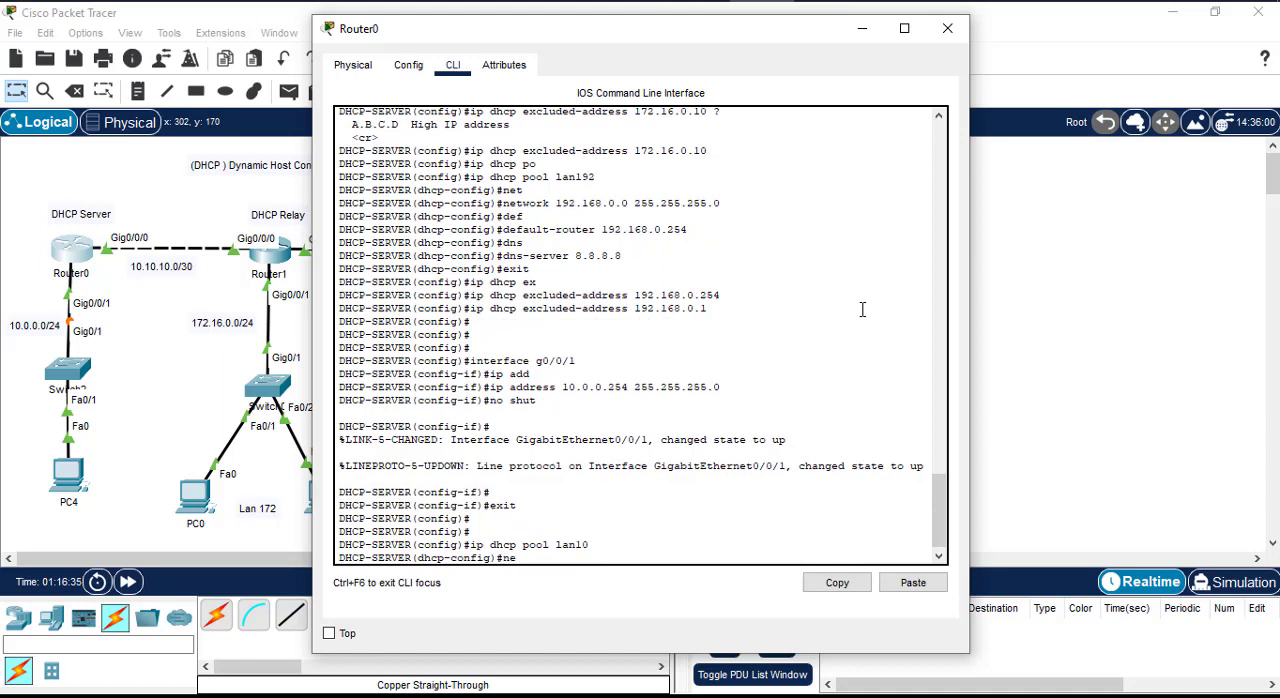
Step: Set the lan10 pool's network to 10.0.0.0 255.255.255.0
text(netw)
key(Tab)
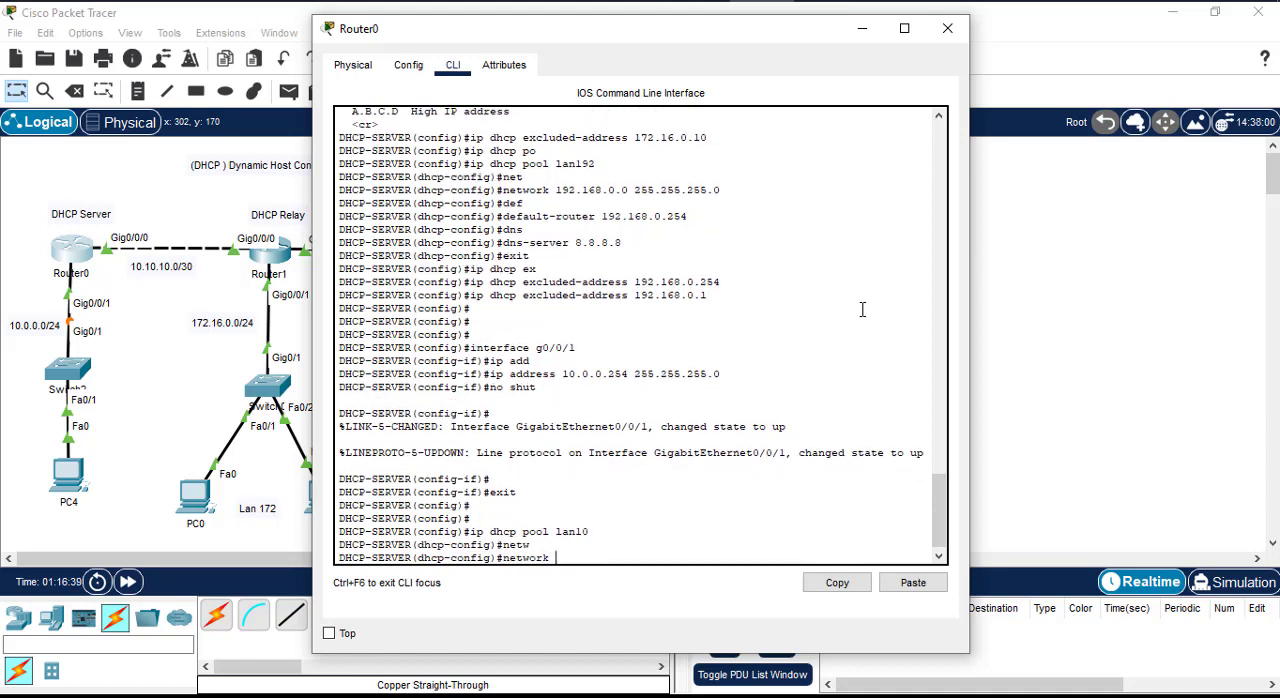
text(10.0.0.0 255.255.255.0)
key(Return)
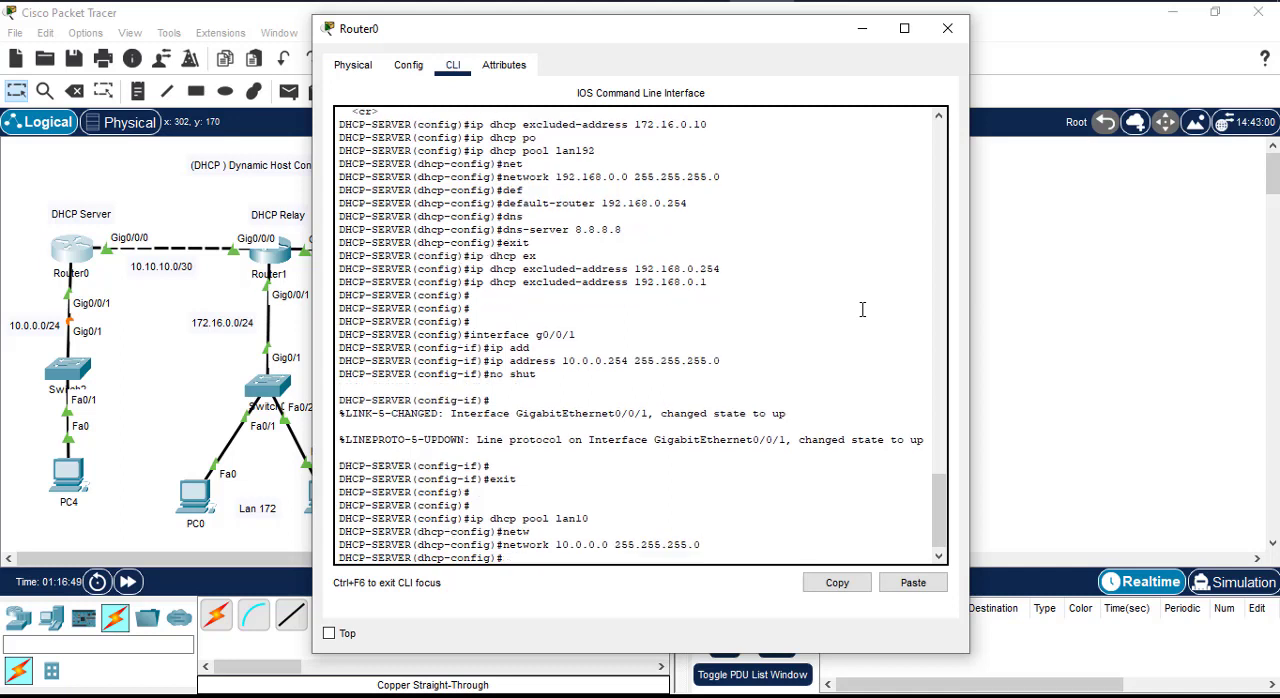
Step: Set the lan10 pool's default router to 10.0.0.254
text(ipdef)
key(Tab)
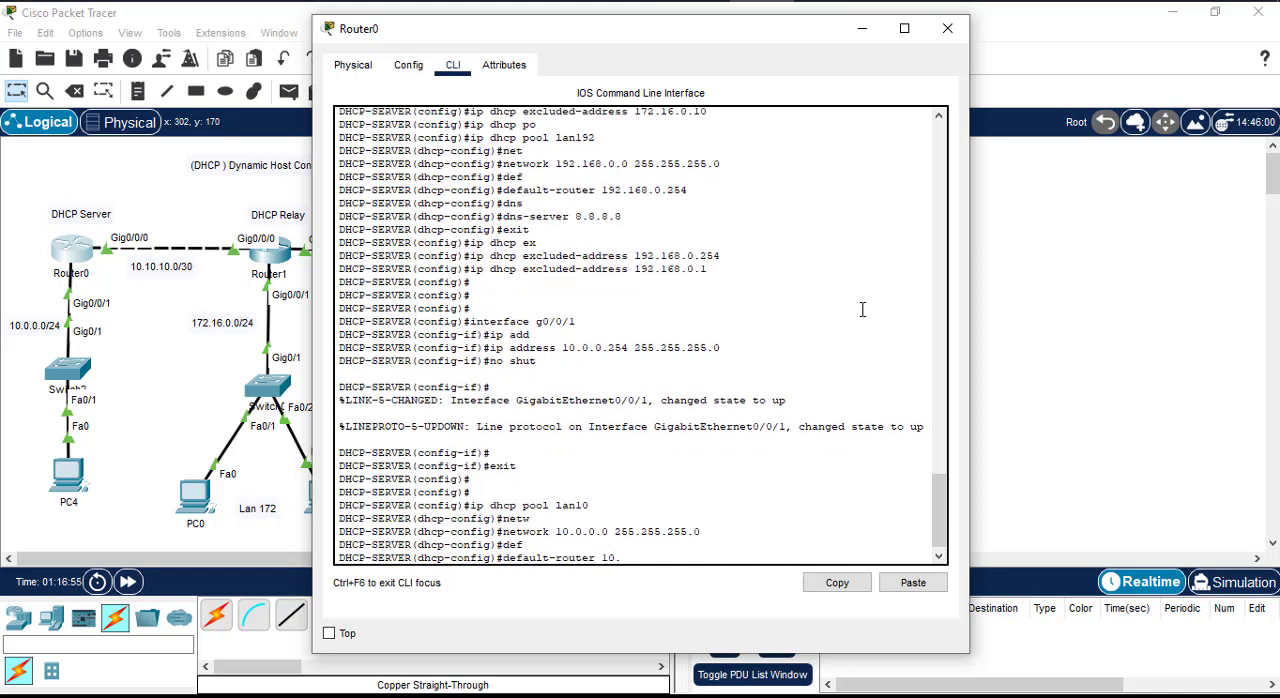
text(10.0.0.254)
key(Return)
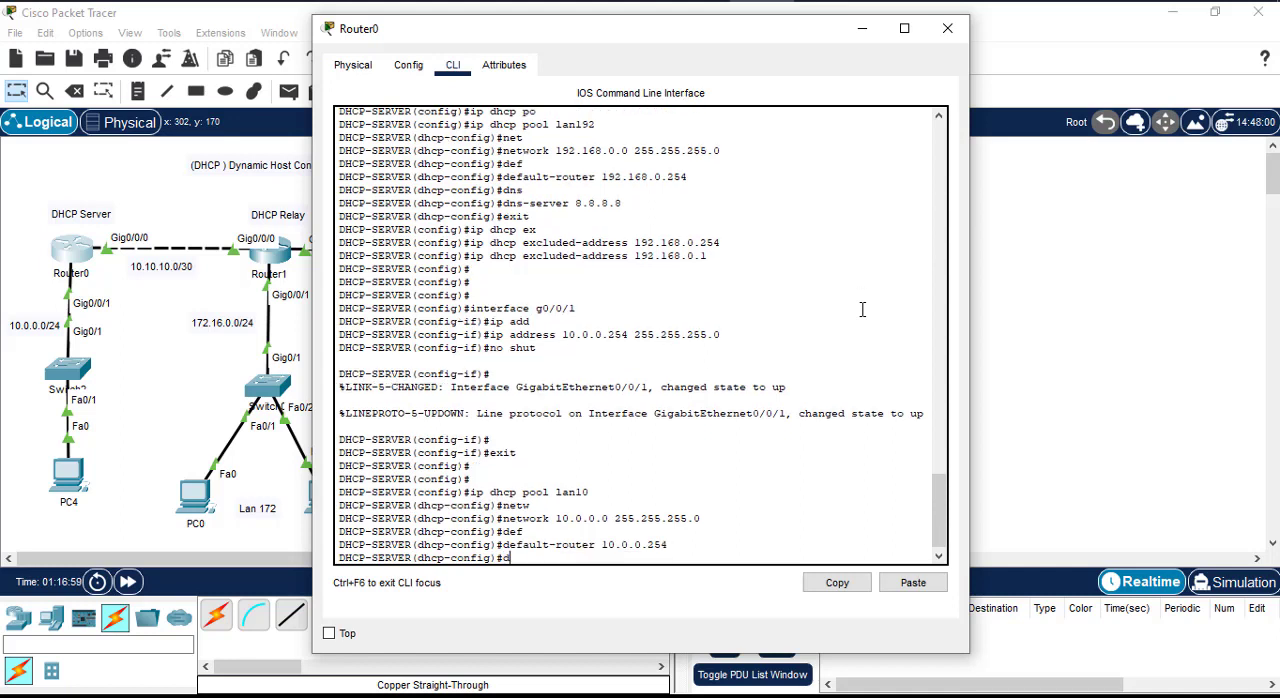
Step: Set the lan10 pool's DNS server to 8.8.8.8 and exit to global configuration mode
text(dn)
key(Tab)
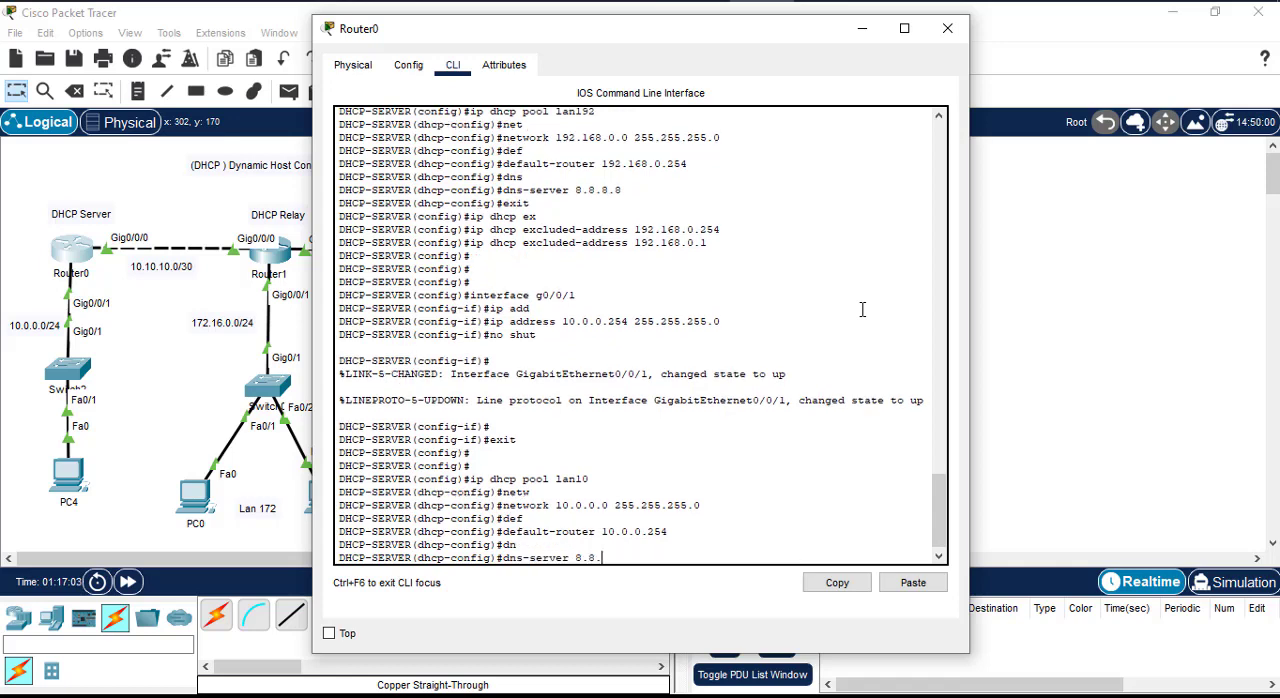
text(8.8.8.8)
key(Return)
key(Return)
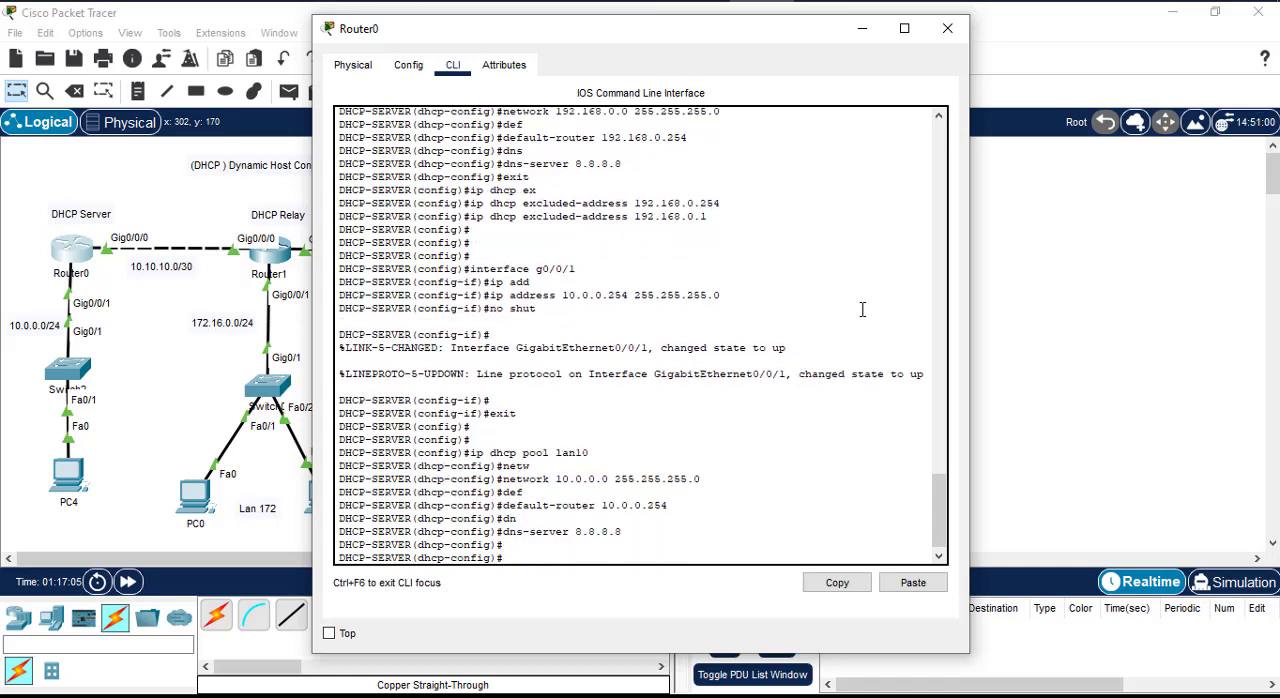
text(exit)
key(Return)
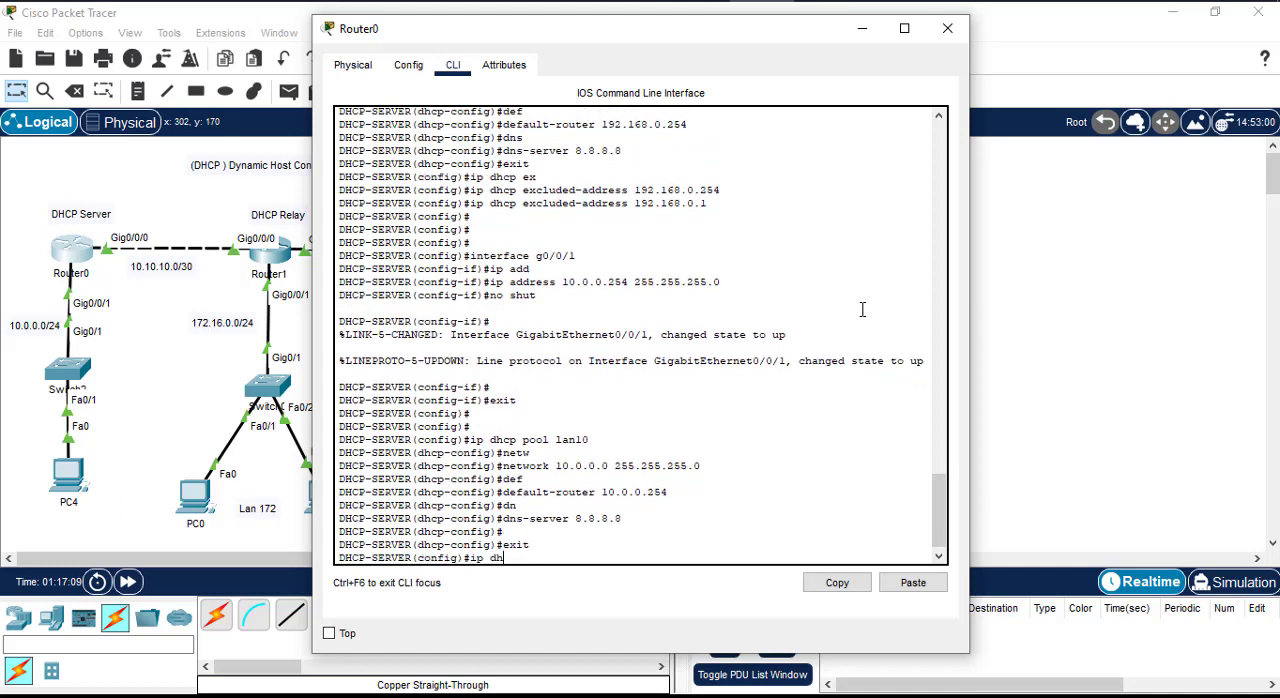
Step: Exclude the gateway address 10.0.0.254 from DHCP assignment with ip dhcp excluded-address
text(ip dhcp ex)
key(Tab)
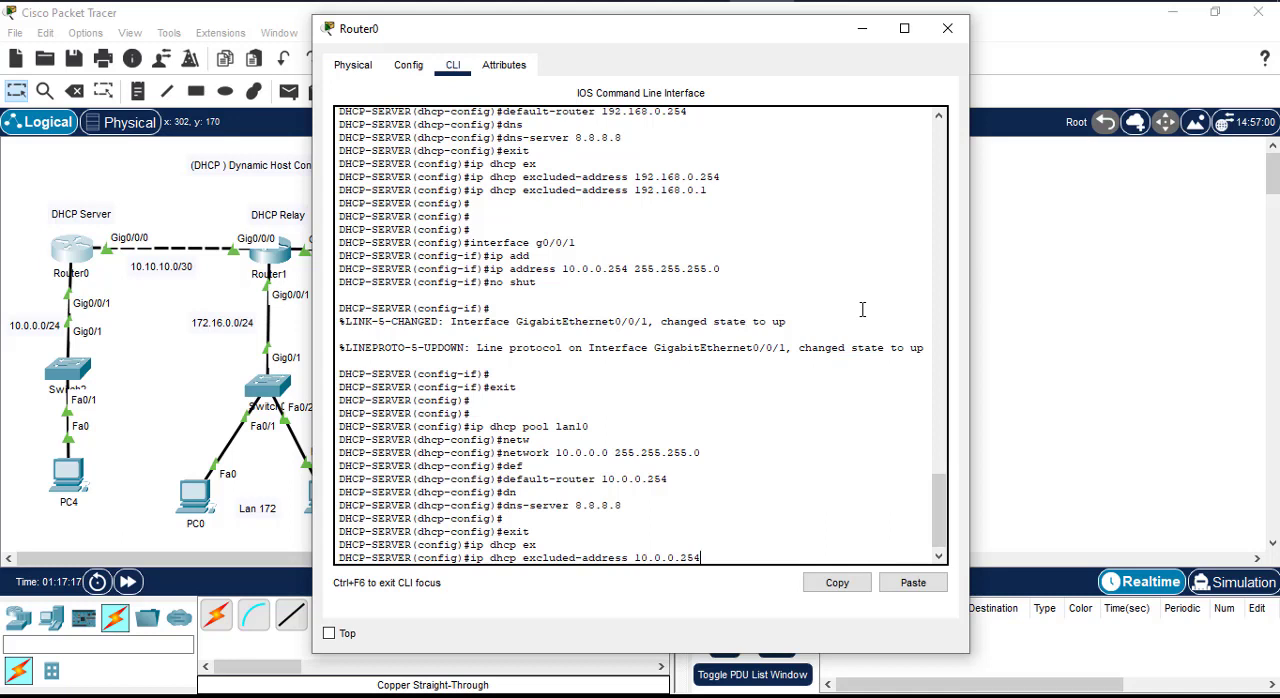
key(Return)
key(Return)
key(Return)
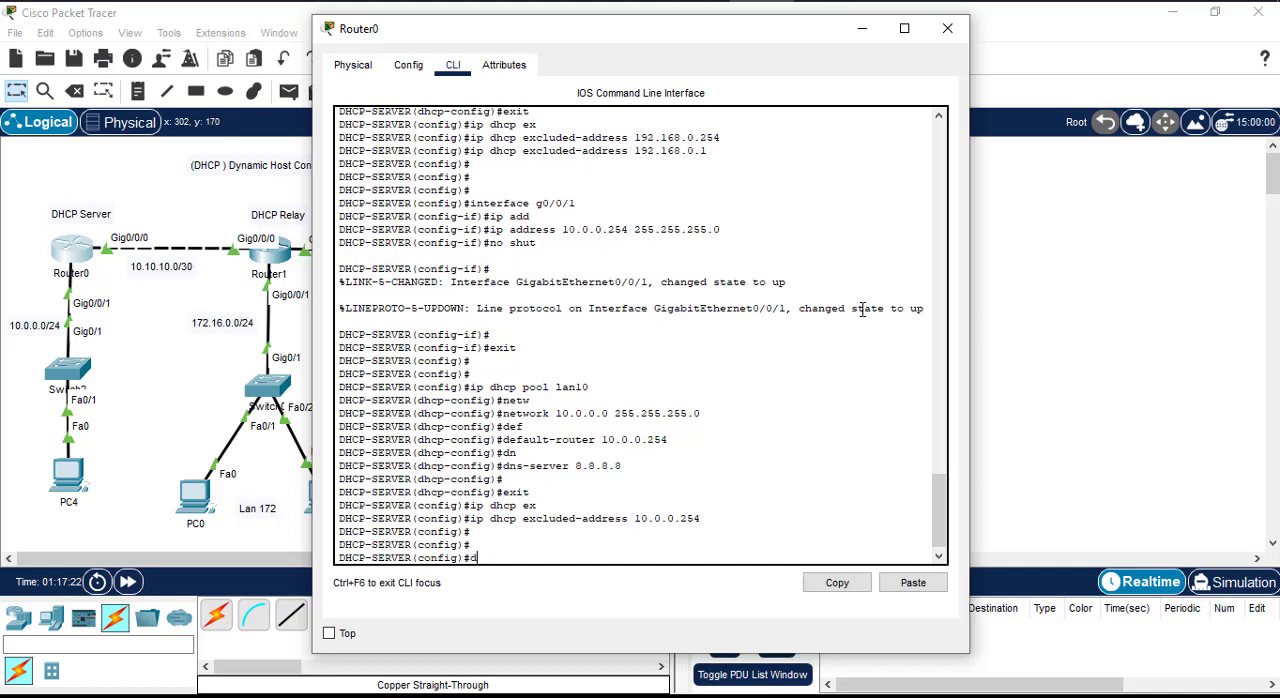
Step: Run do sh run | section dhcp on Router0 and review the lan172, lan192 and lan10 pool entries
text(do sh run | section dhcp)
key(Return)
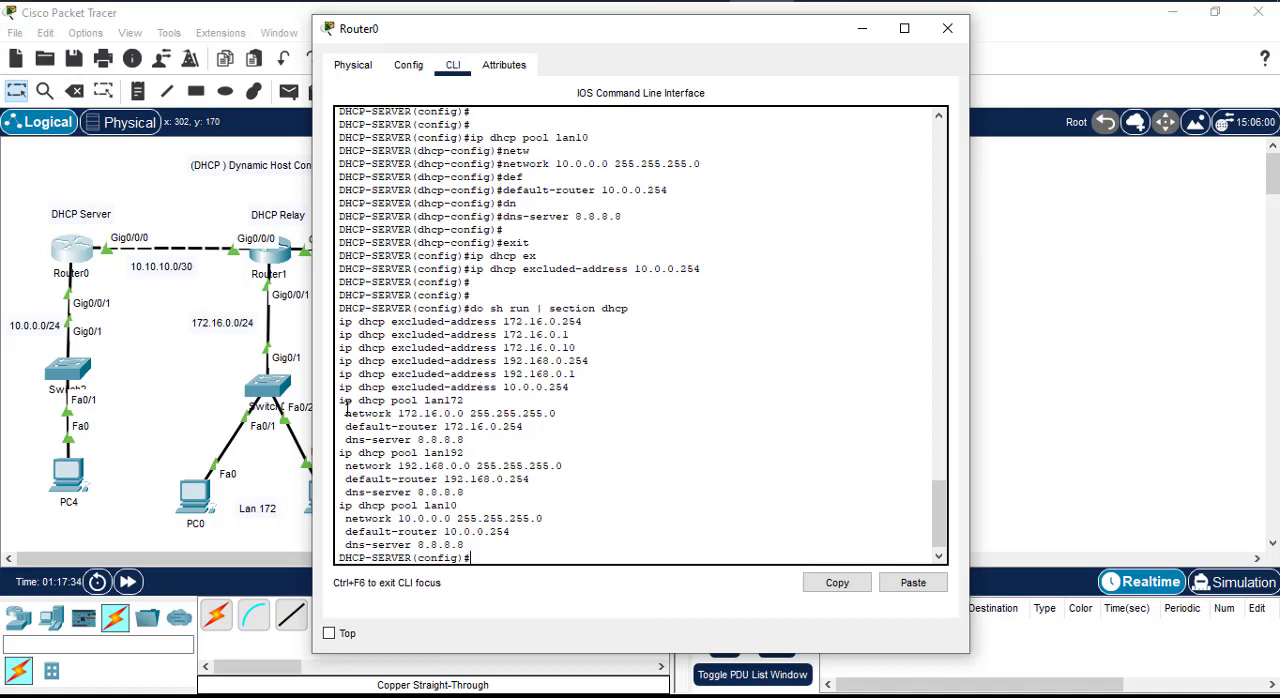
drag(341, 400, 464, 401)
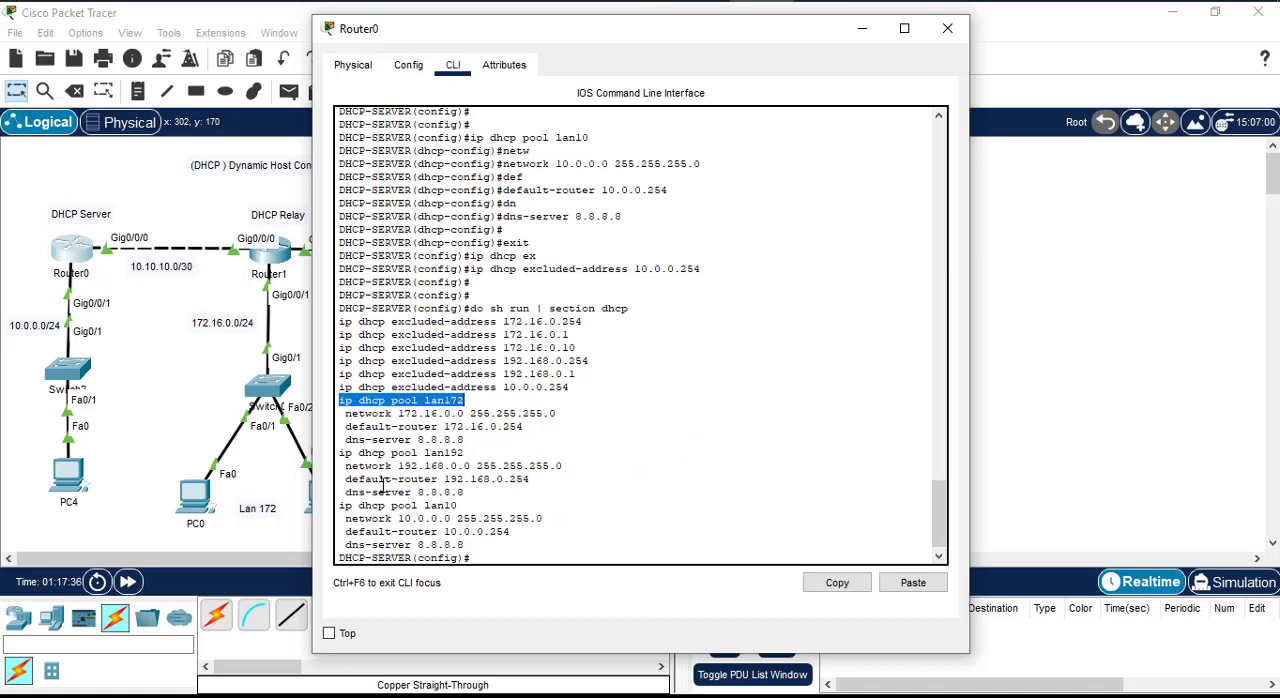
drag(341, 453, 465, 454)
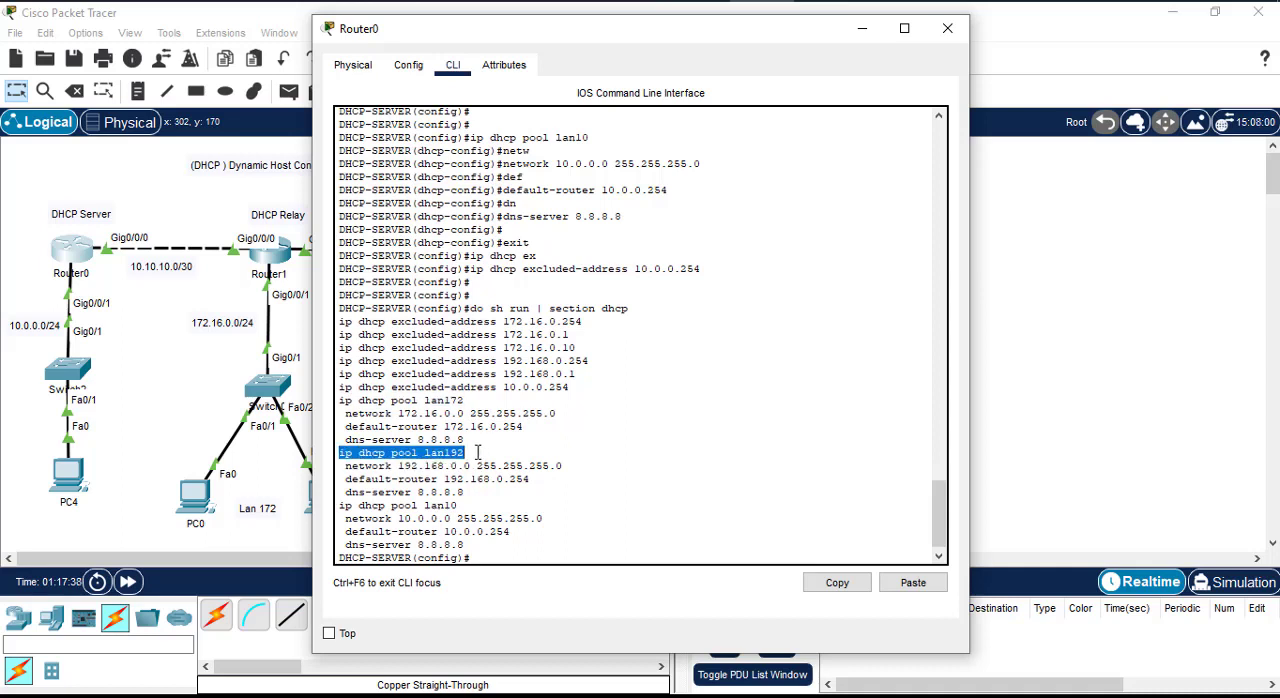
drag(341, 505, 470, 502)
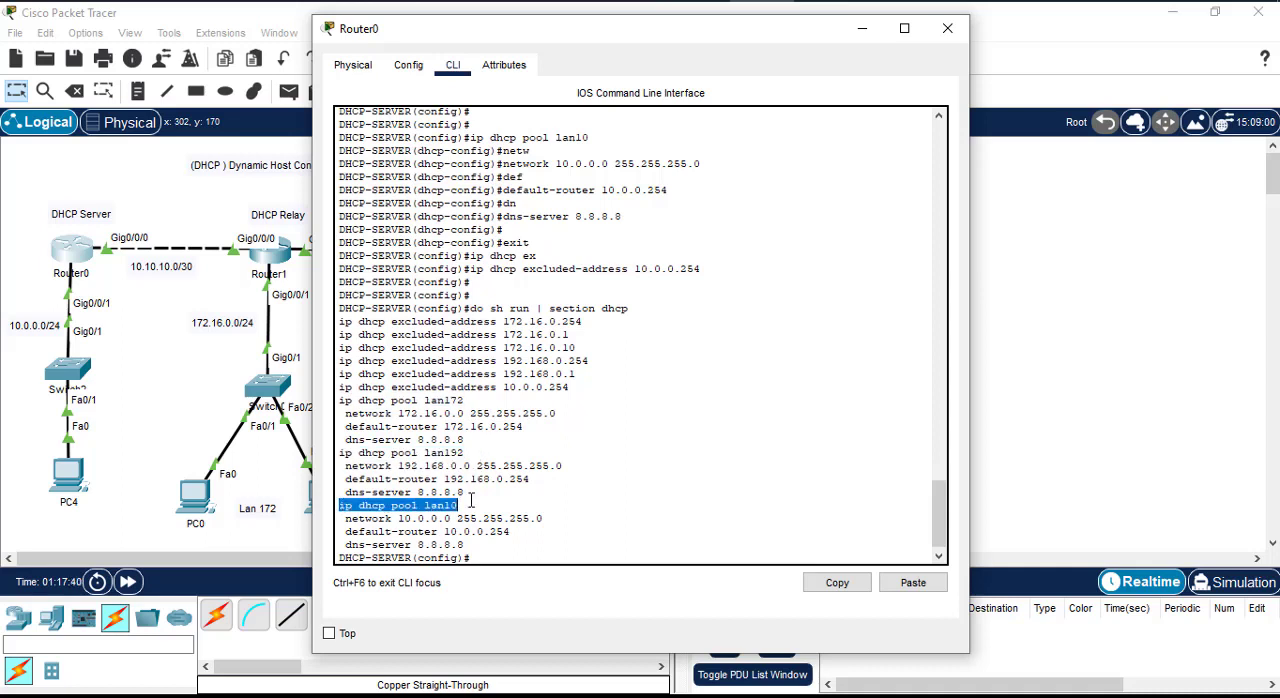
click(662, 500)
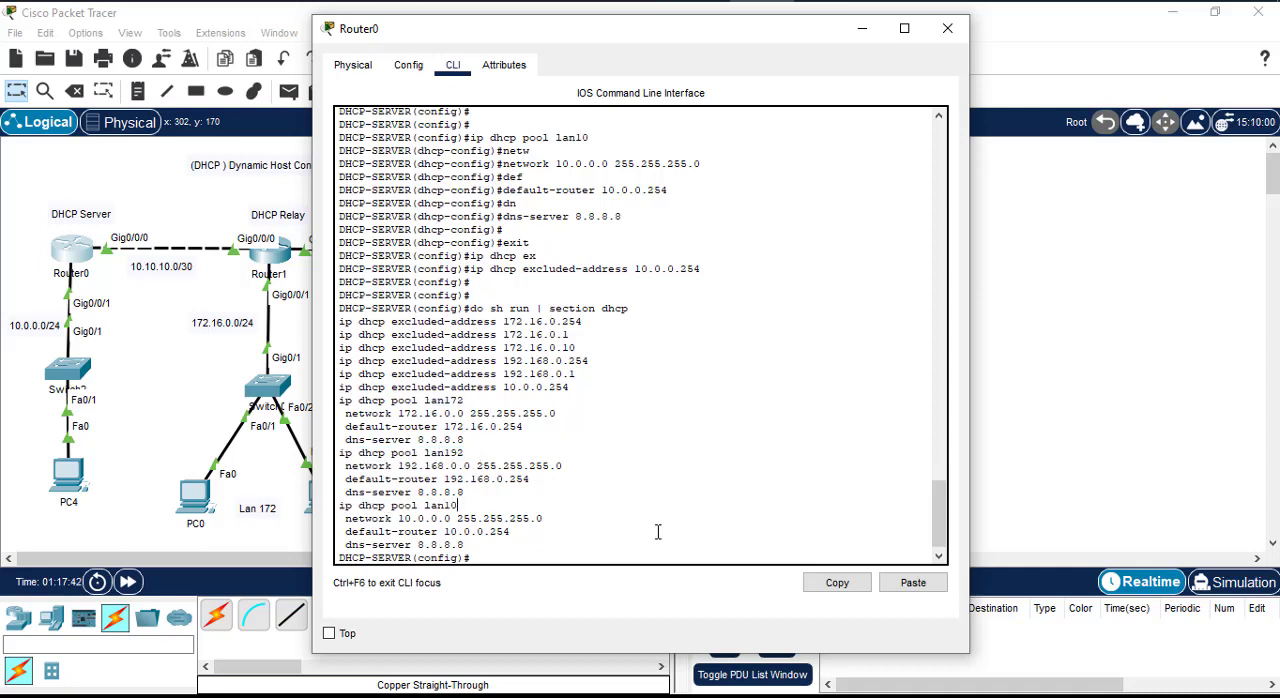
Step: Switch PC4's IPv4 gateway and DNS setting from static to DHCP
click(115, 470)
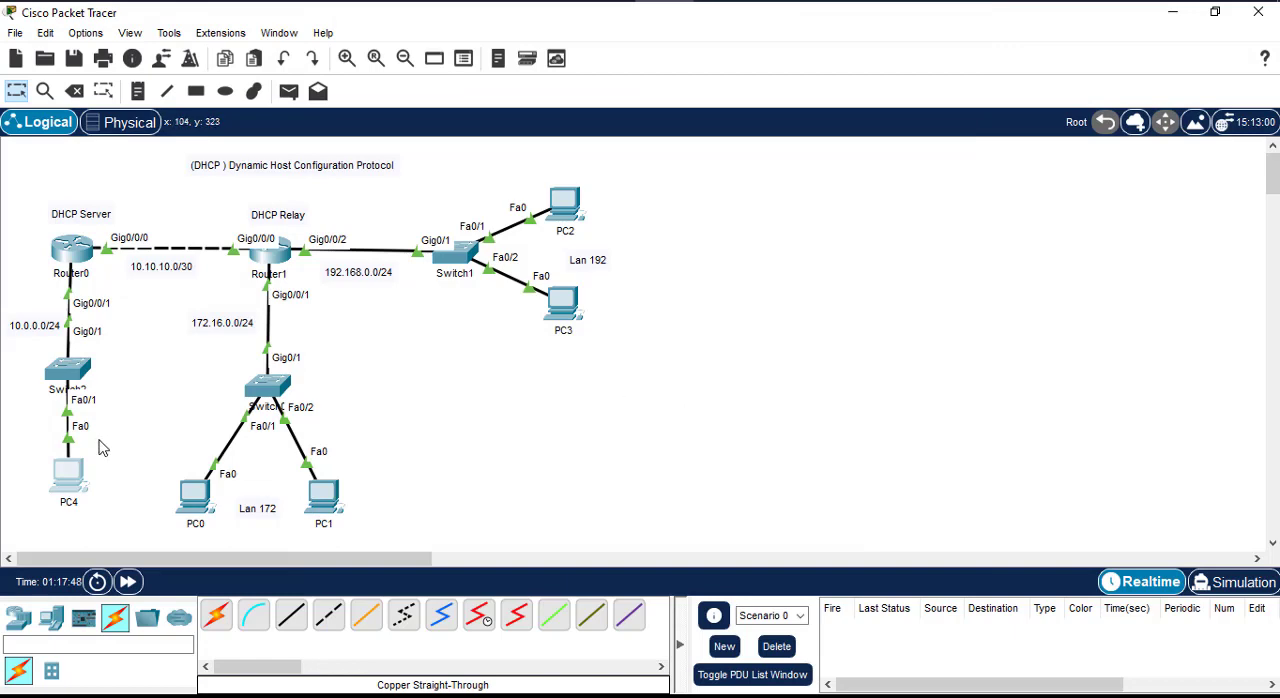
click(77, 464)
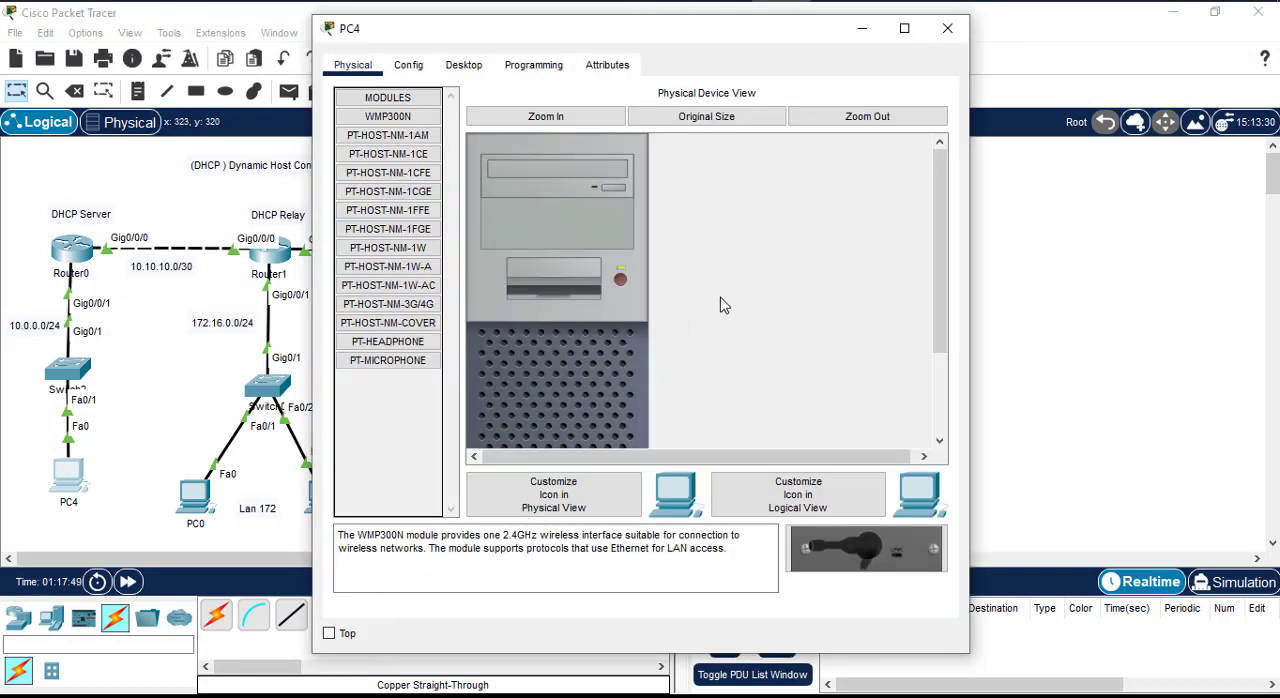
click(462, 68)
click(408, 66)
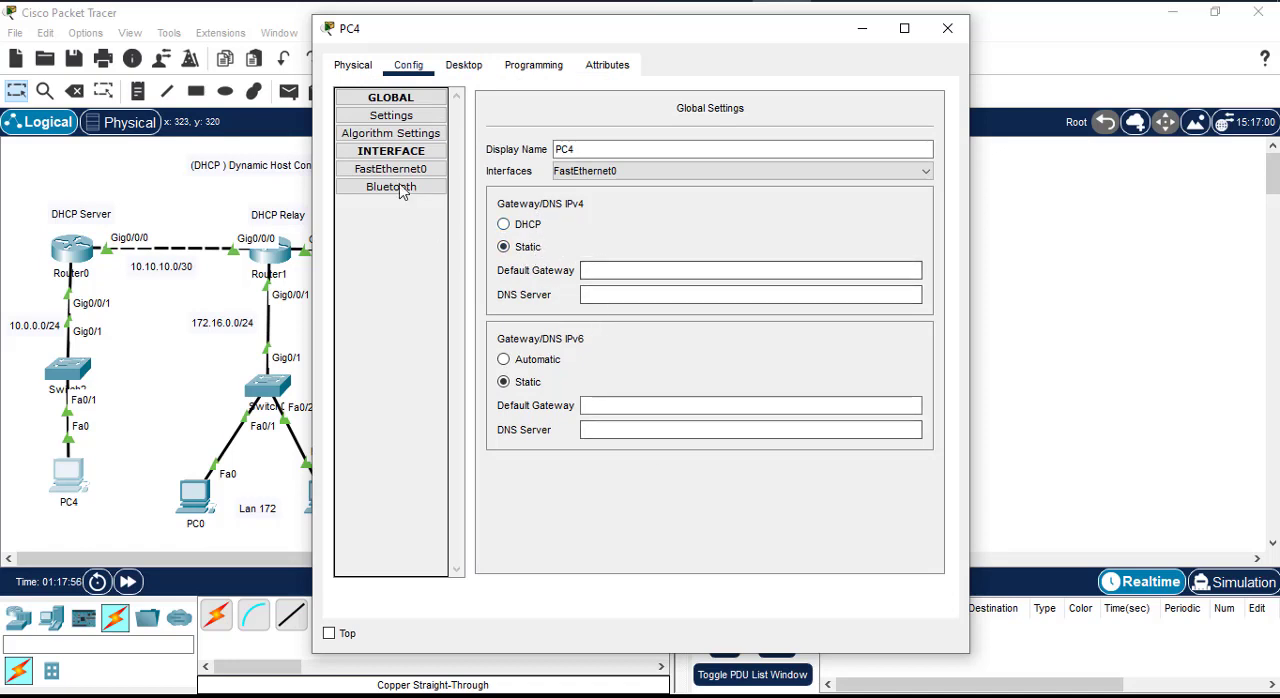
click(470, 68)
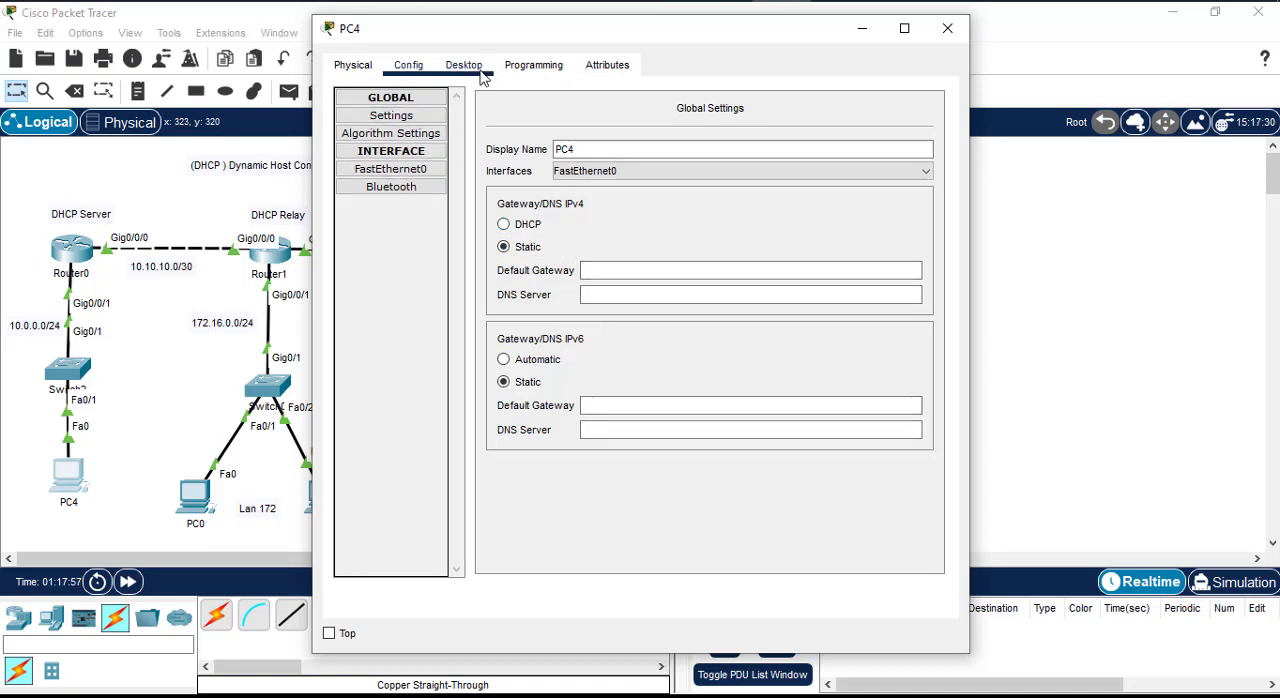
click(504, 225)
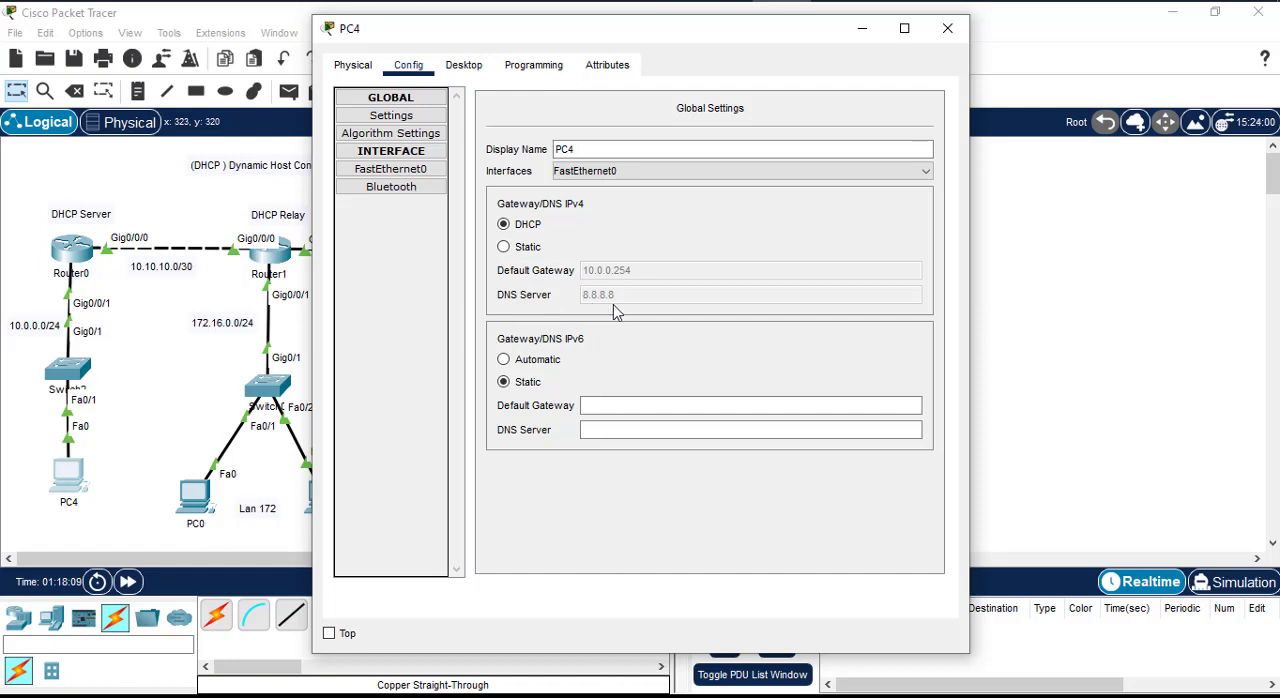
Step: Check the address, mask, gateway and DNS server in PC4's IP Configuration, and close PC4's window
click(468, 66)
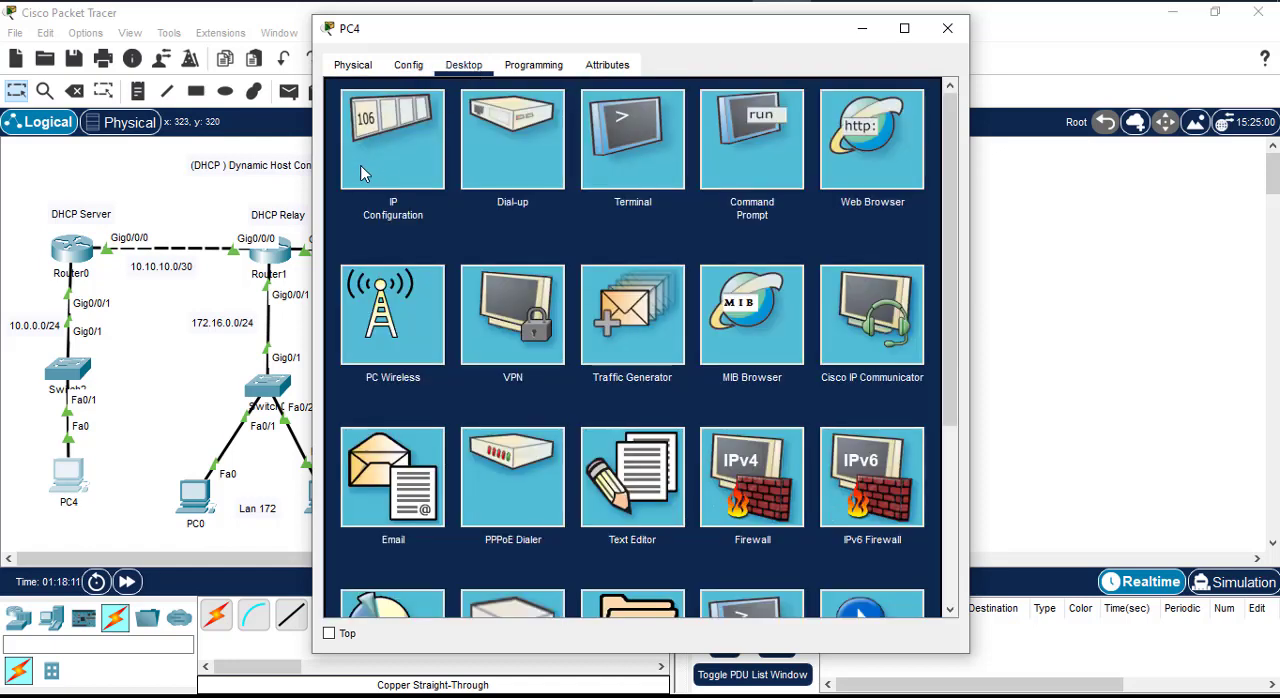
click(412, 156)
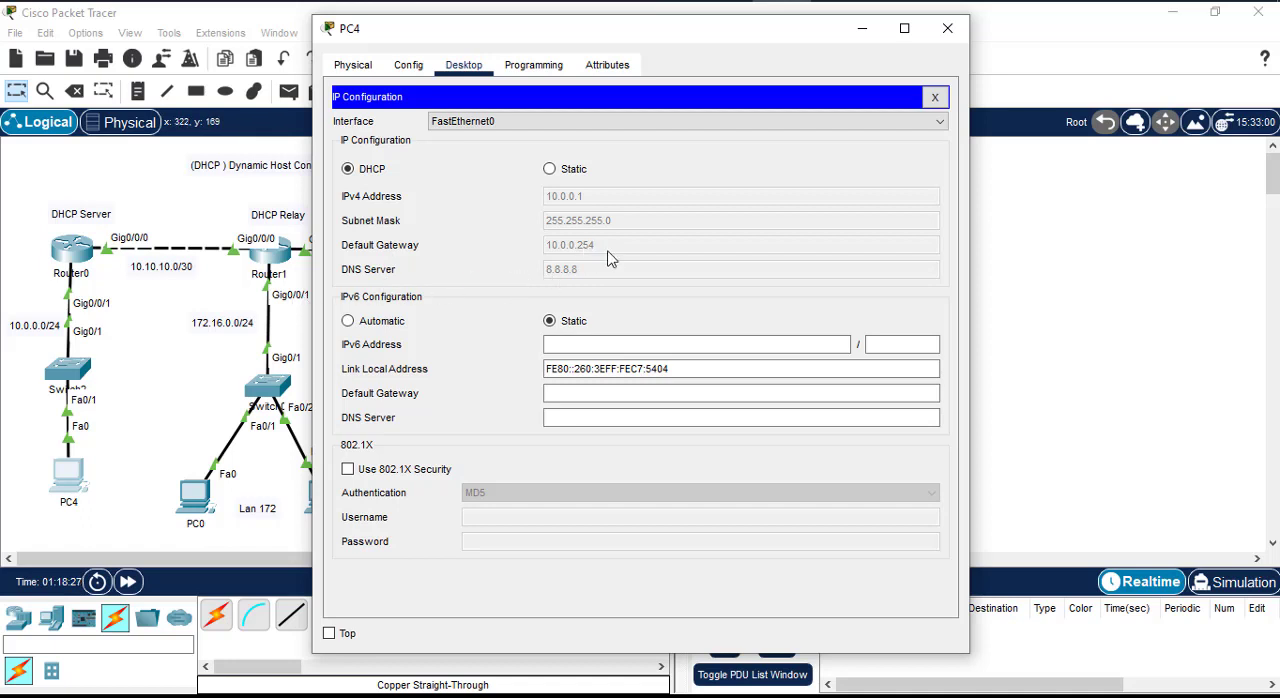
click(948, 30)
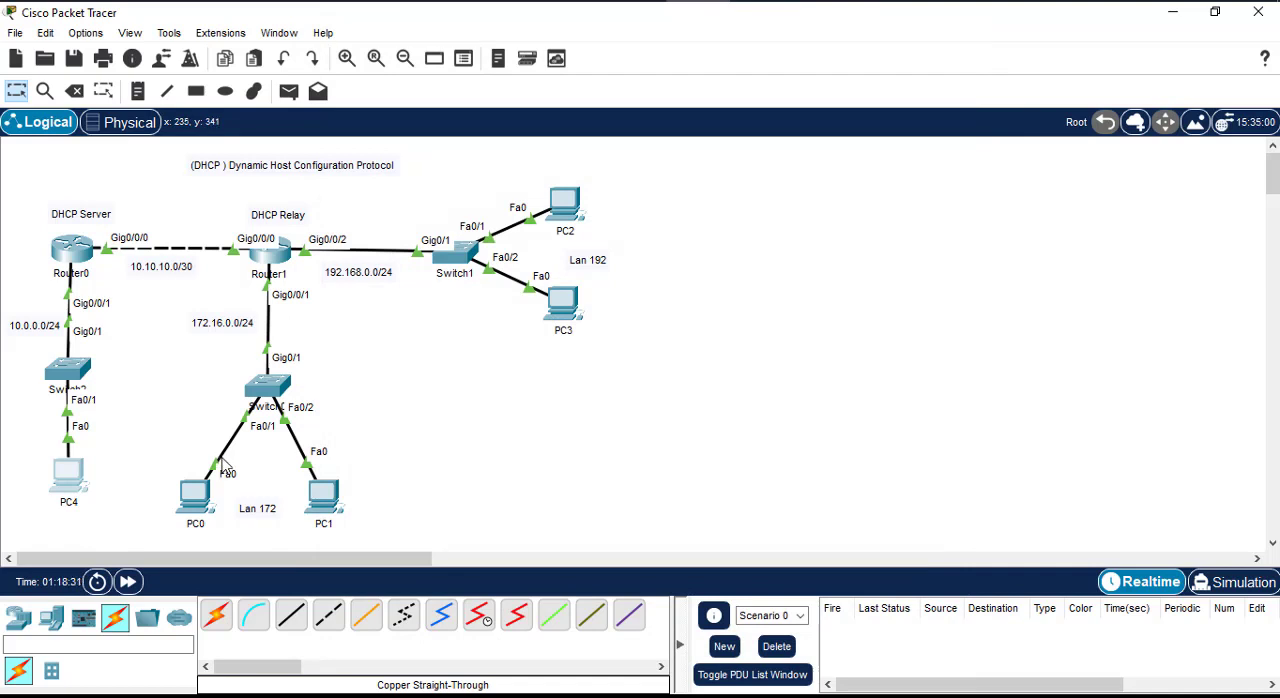
Step: Add another PC to the workspace beside the 10.0.0.0/24 LAN's switch
click(18, 618)
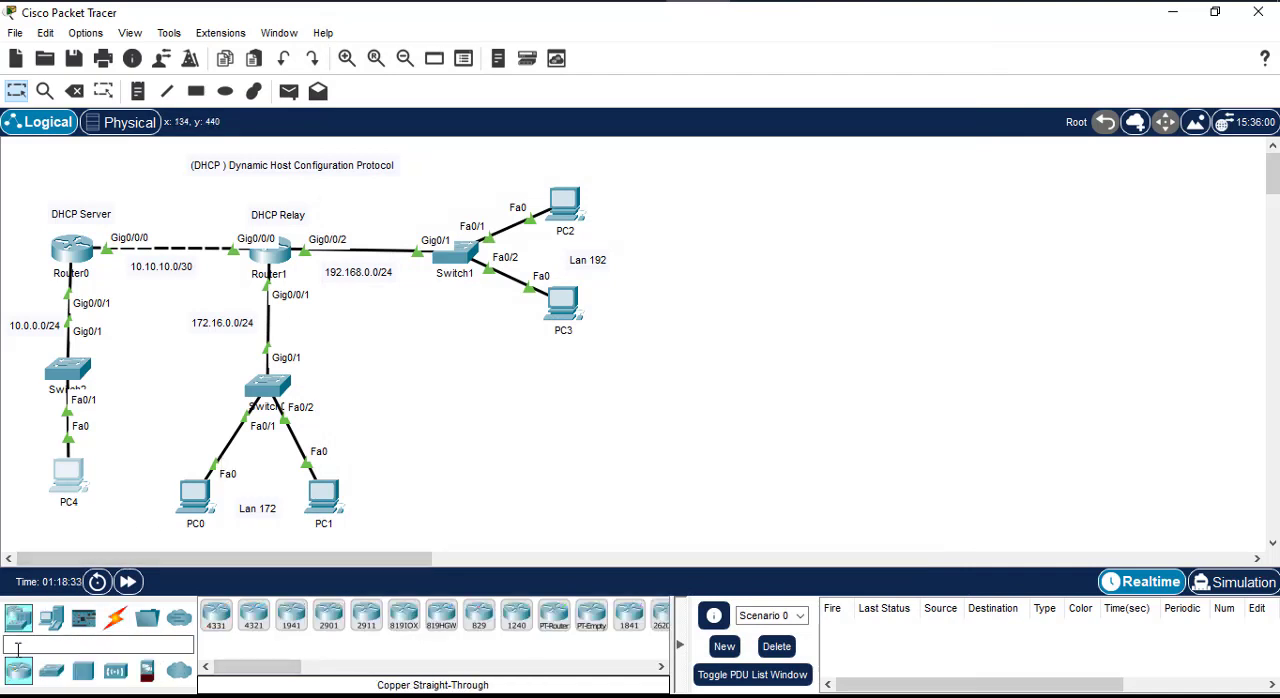
click(51, 618)
click(216, 615)
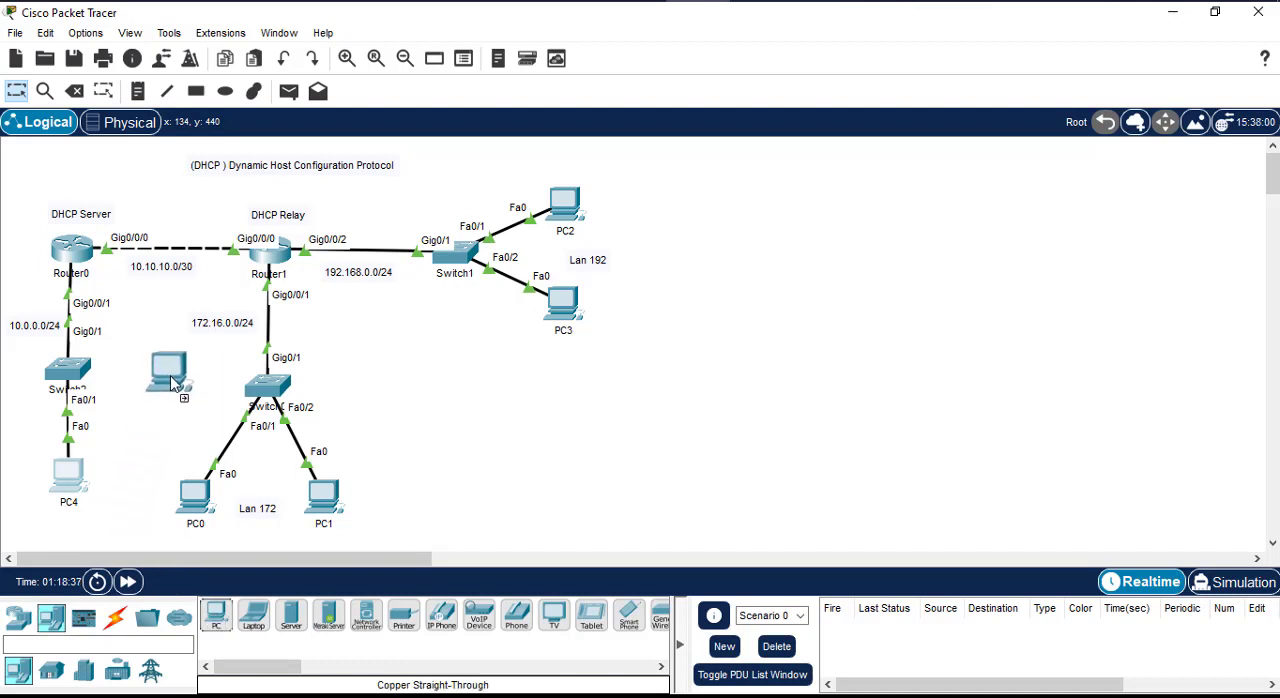
click(171, 380)
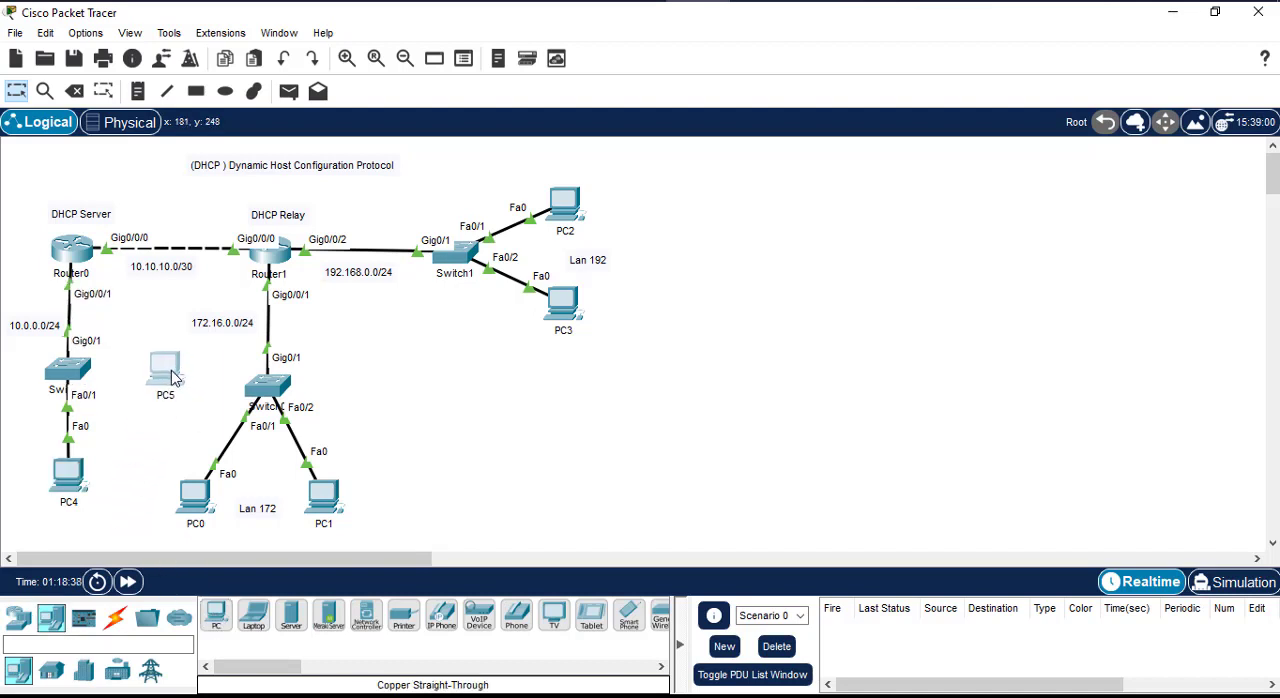
Step: Set PC5's IPv4 configuration to DHCP in its IP Configuration and close its window
click(115, 618)
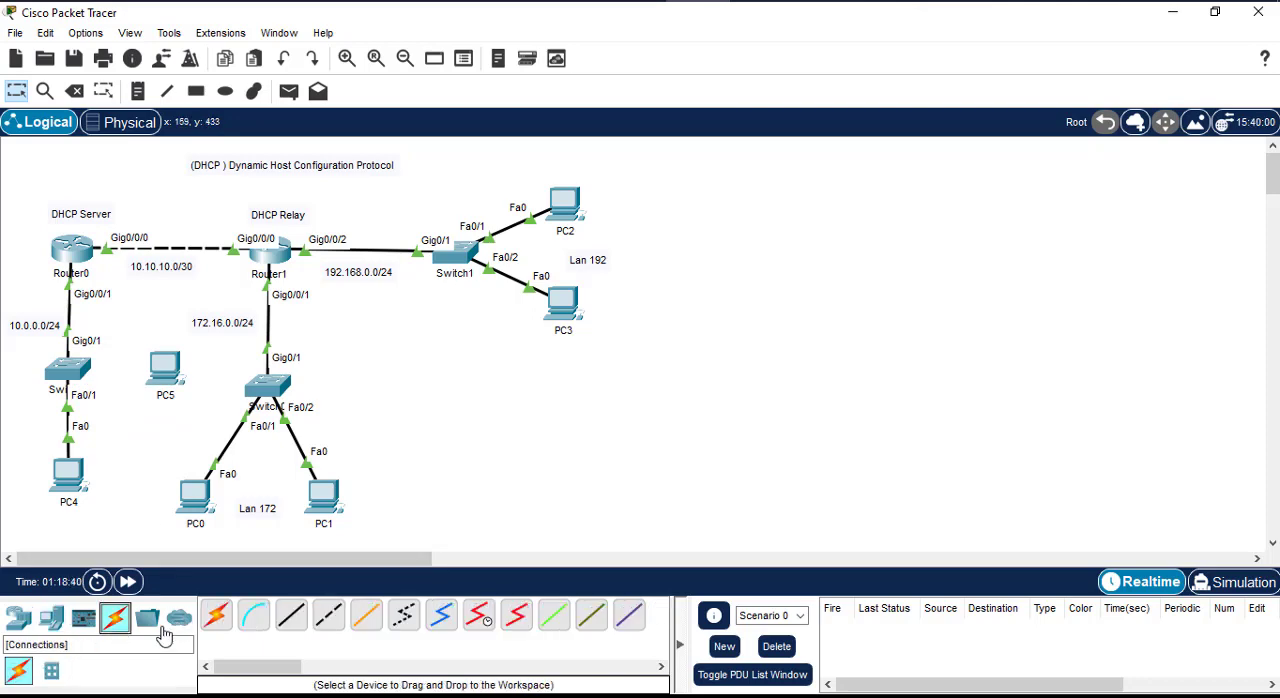
click(166, 372)
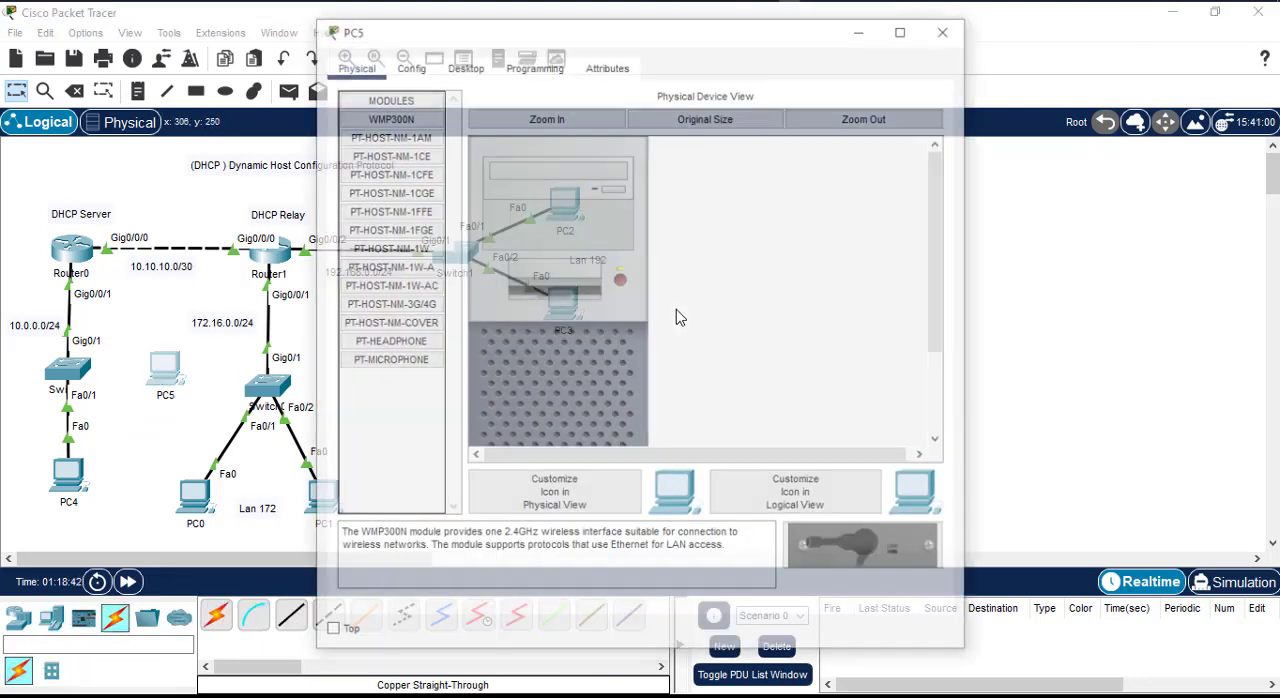
click(408, 65)
click(463, 65)
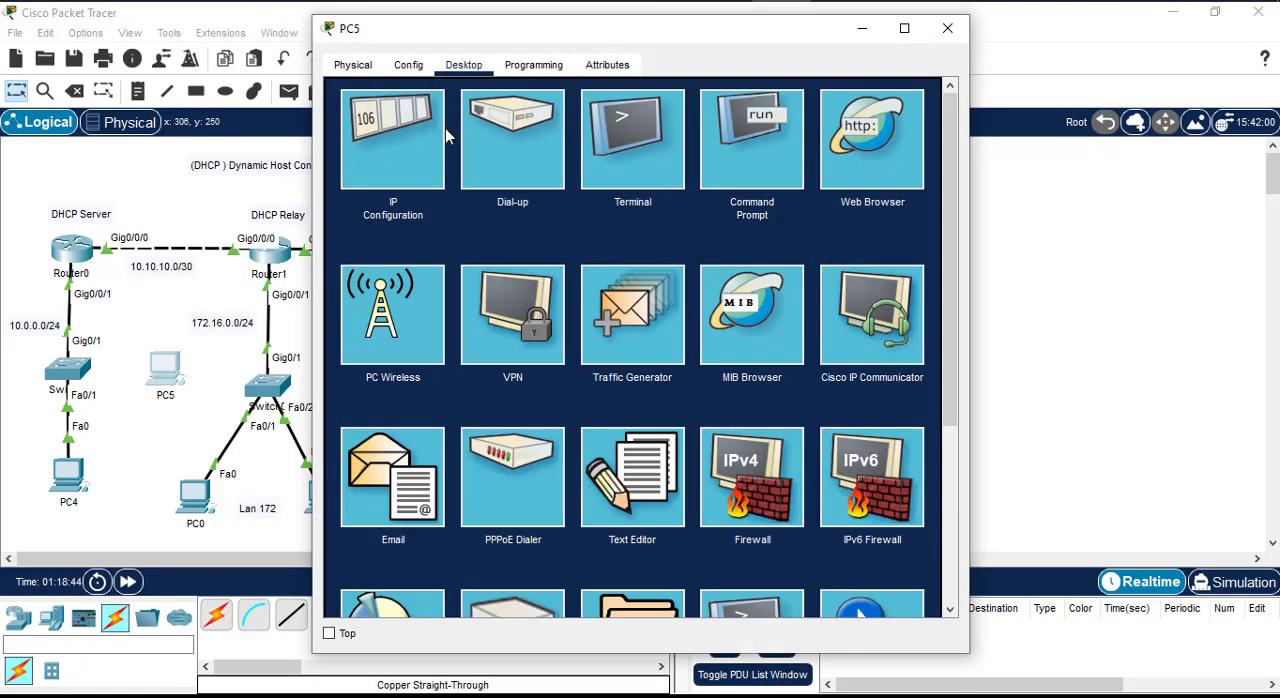
click(440, 132)
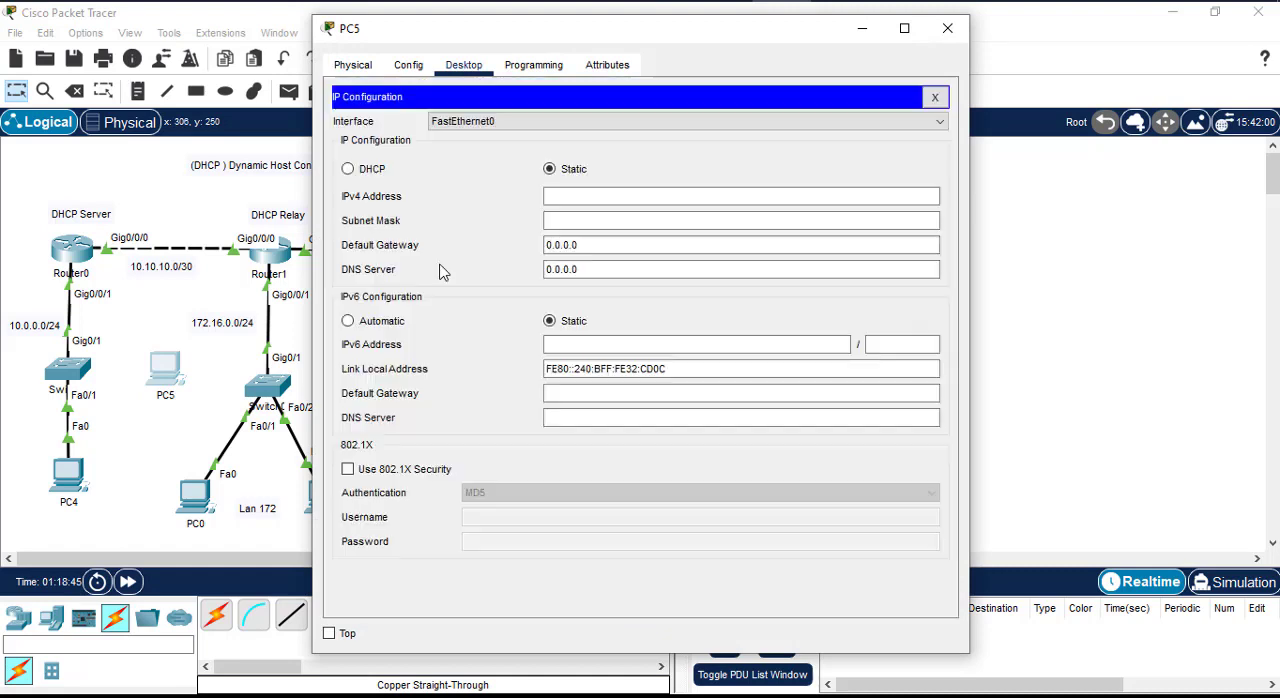
click(376, 168)
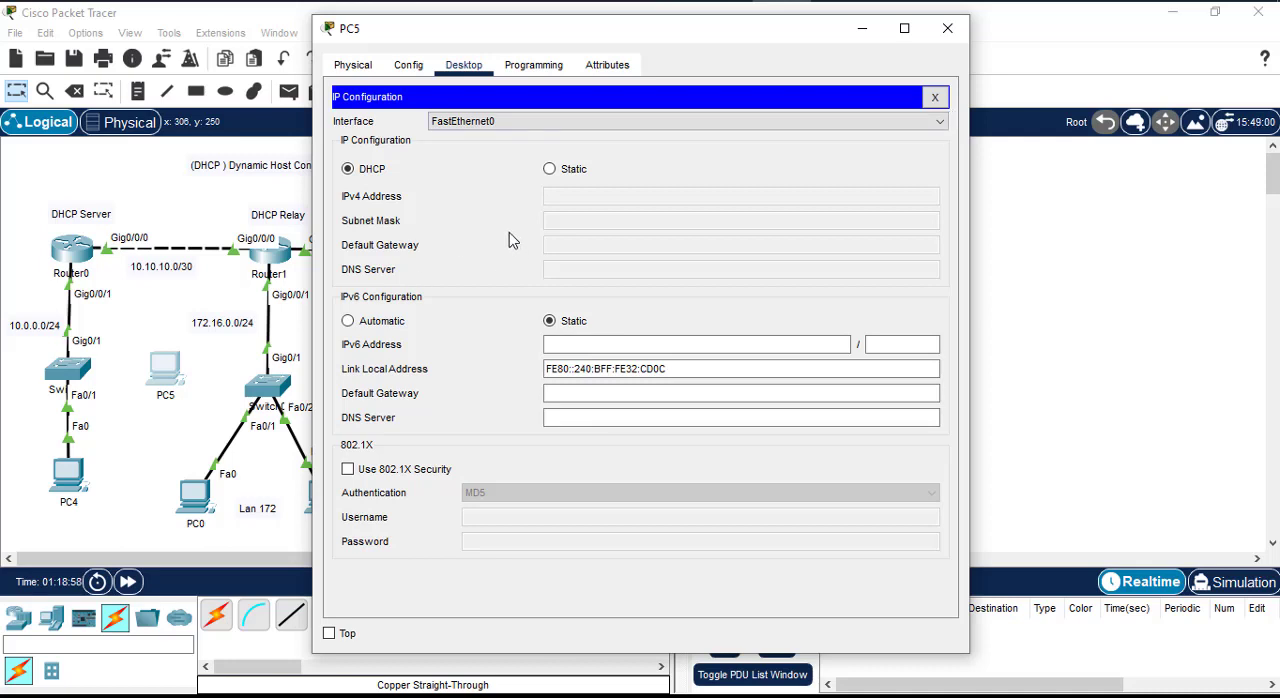
click(935, 97)
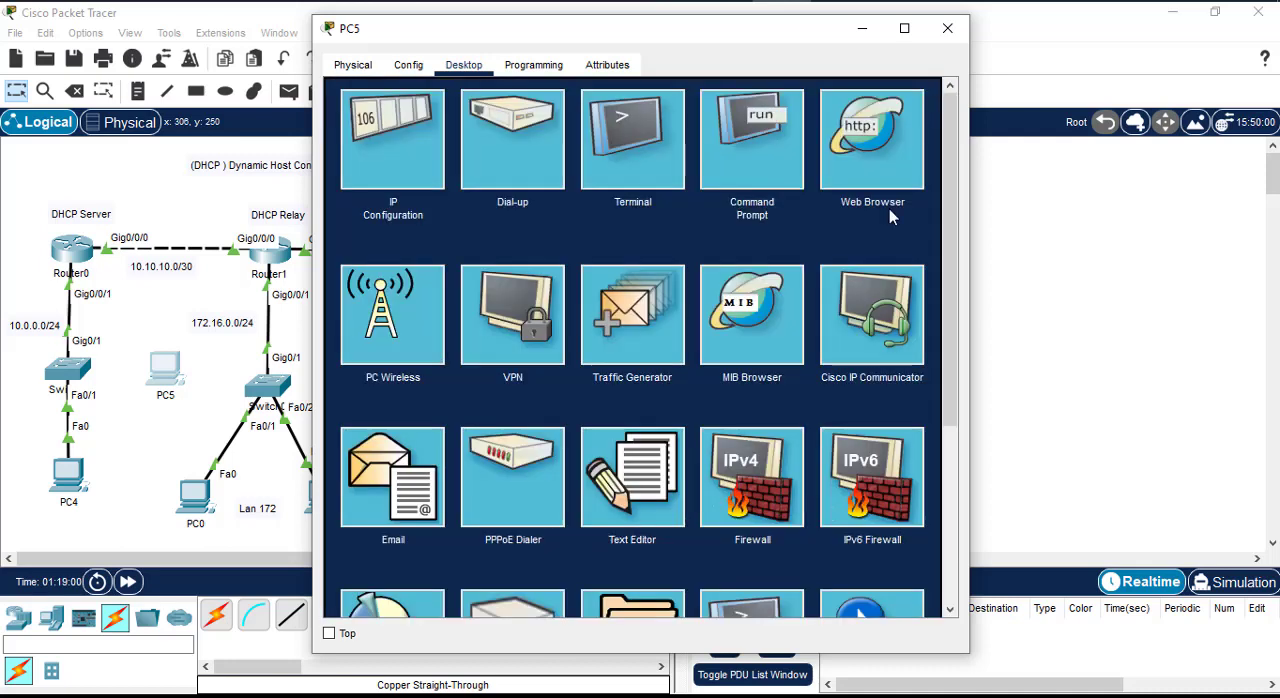
click(947, 28)
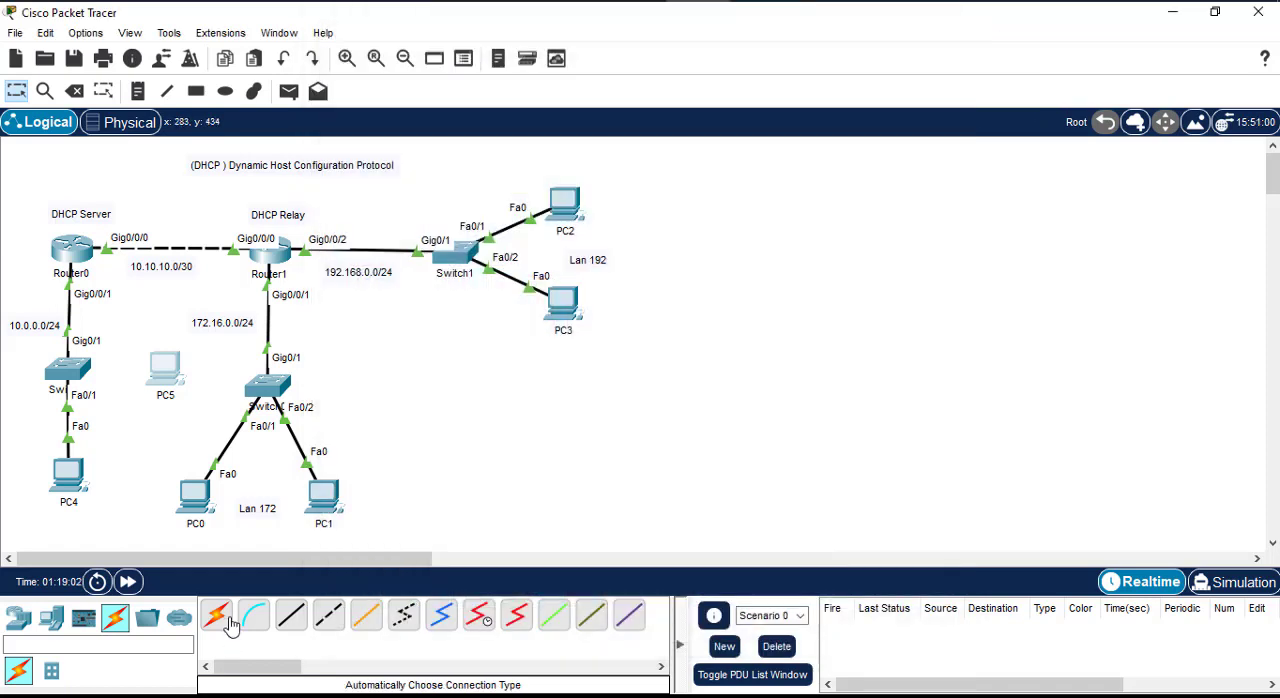
Step: Connect PC5's FastEthernet0 to FastEthernet0/2 on the 10.0.0.0/24 LAN's switch with a copper straight-through cable
click(291, 614)
click(165, 368)
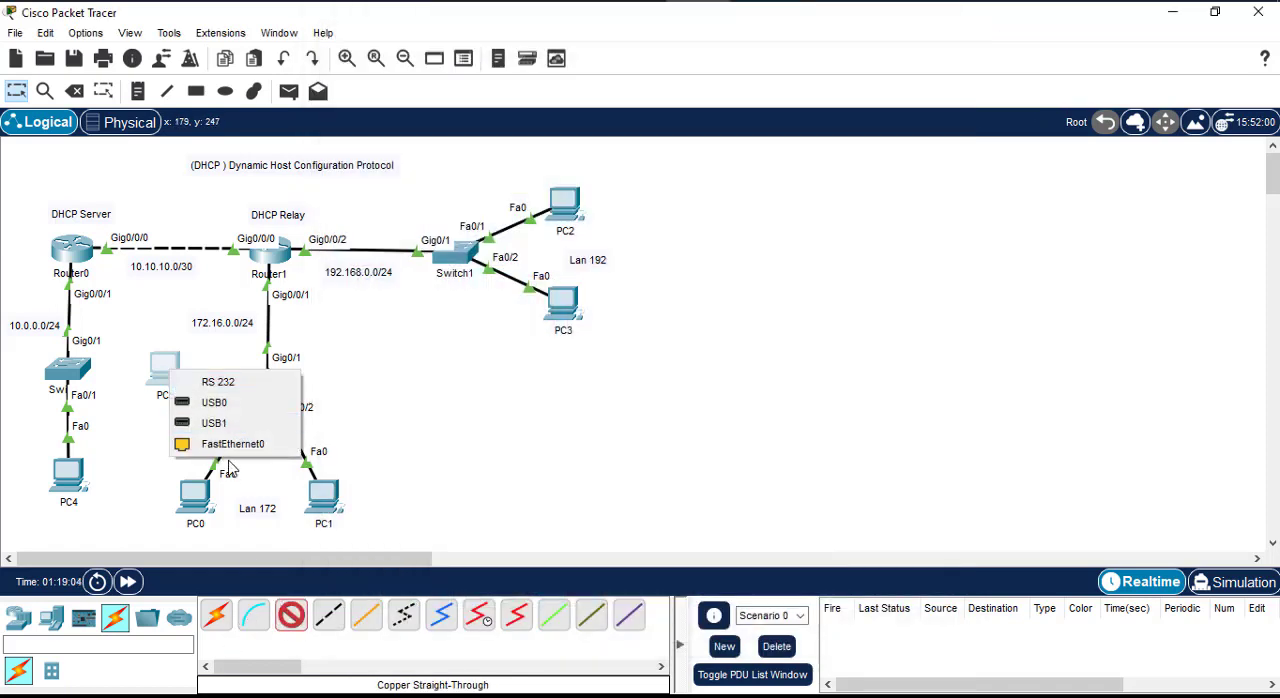
click(215, 445)
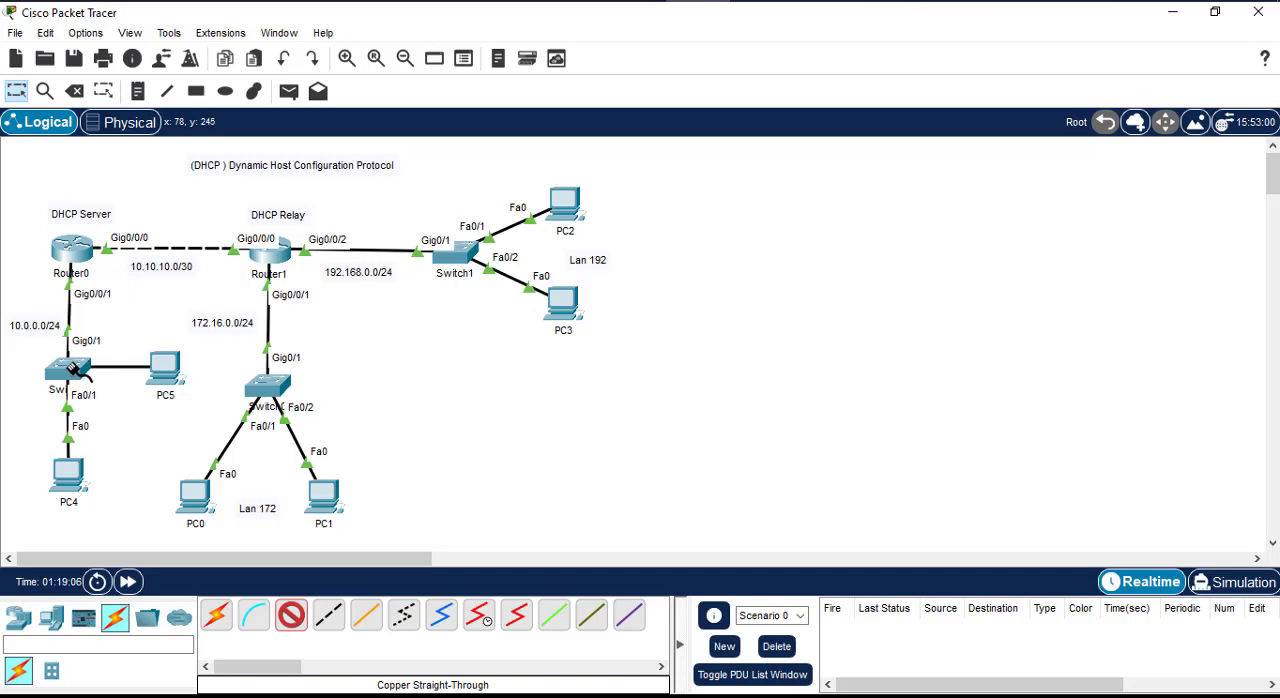
click(70, 371)
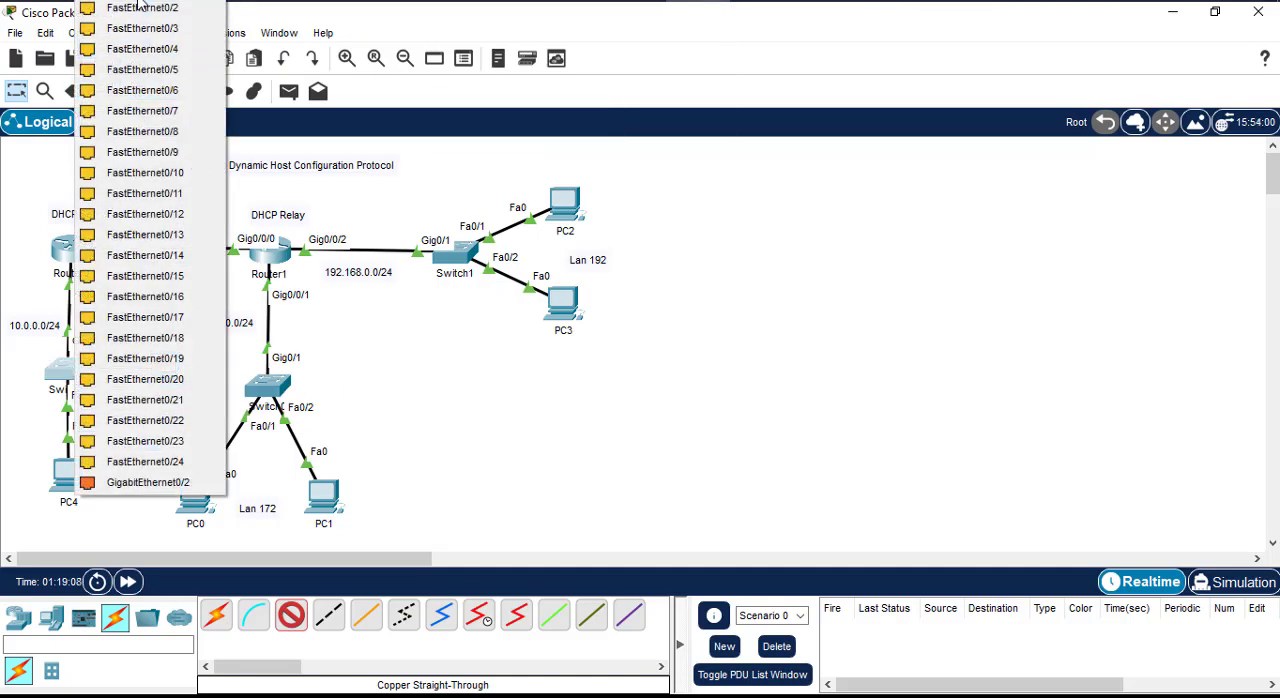
click(140, 8)
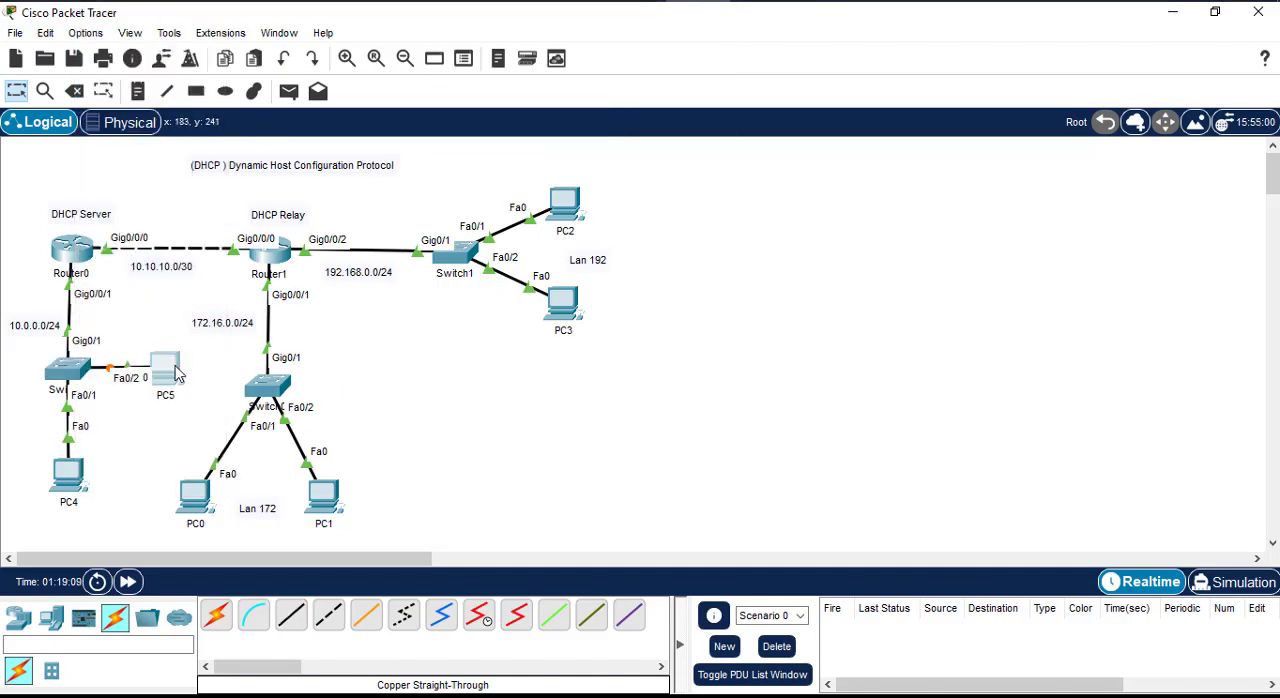
Step: Alternate PC5's IPv4 configuration between Static and DHCP to request an address again, finishing on DHCP, and close PC5's window
drag(170, 370, 178, 372)
click(178, 372)
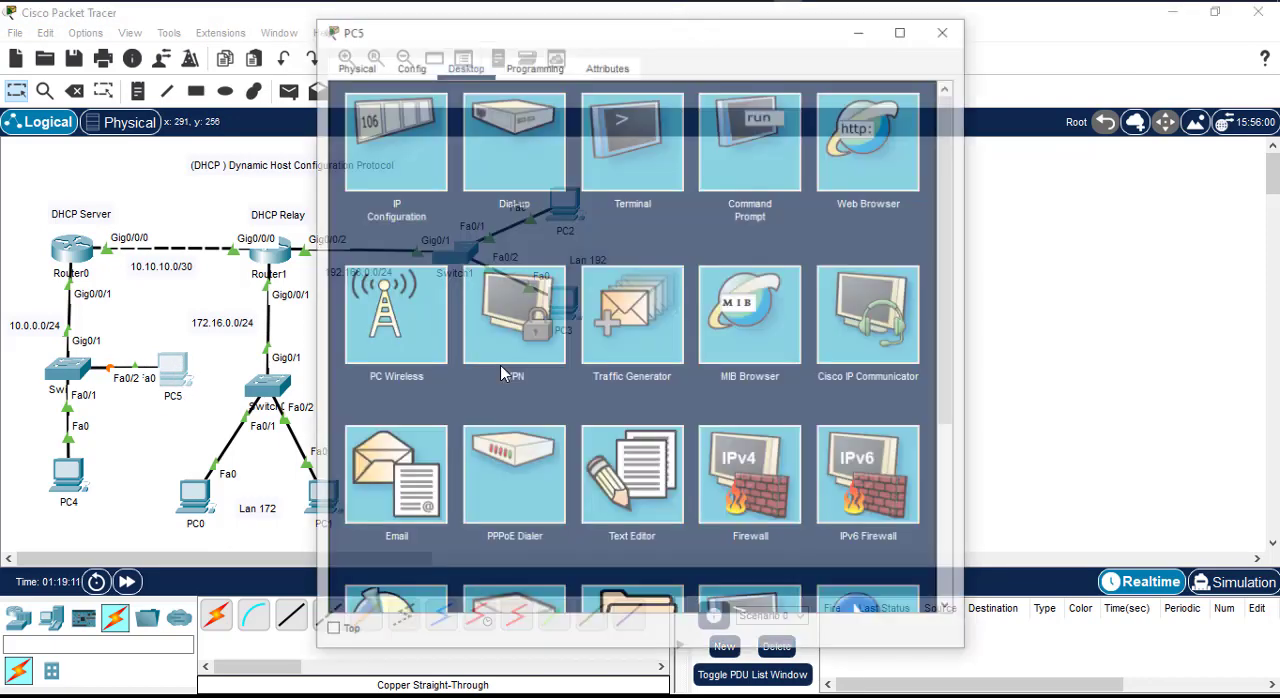
click(383, 184)
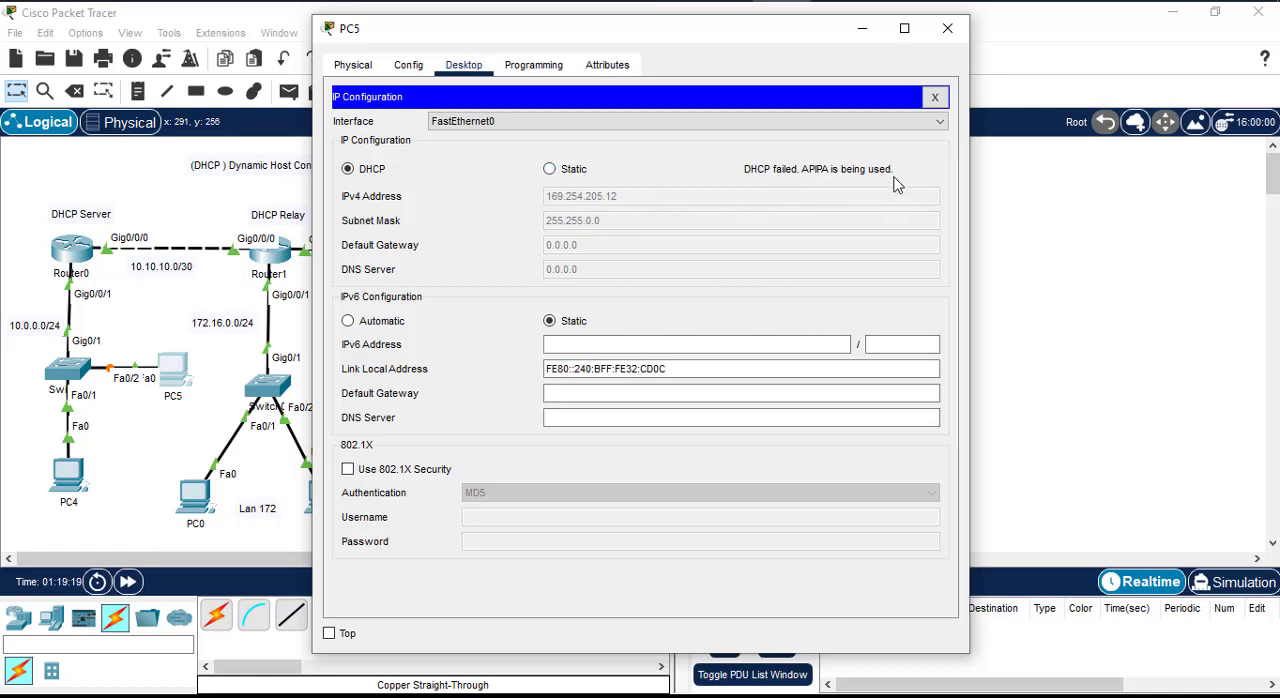
click(552, 169)
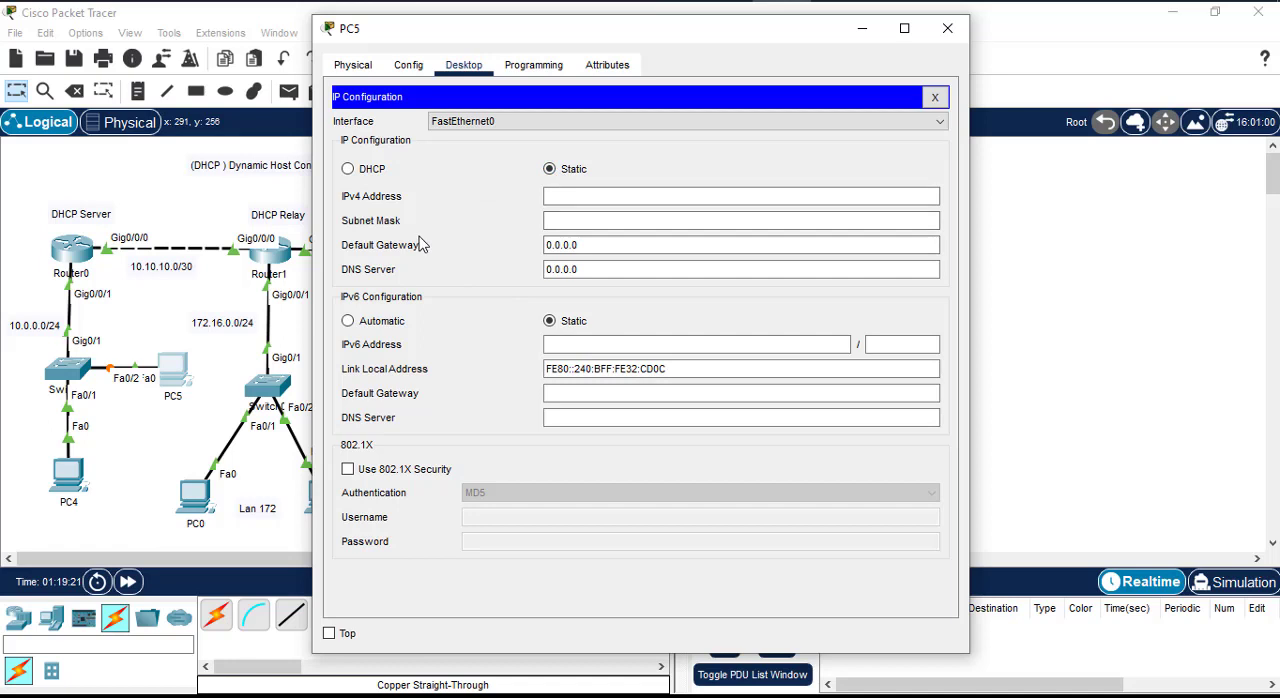
click(348, 169)
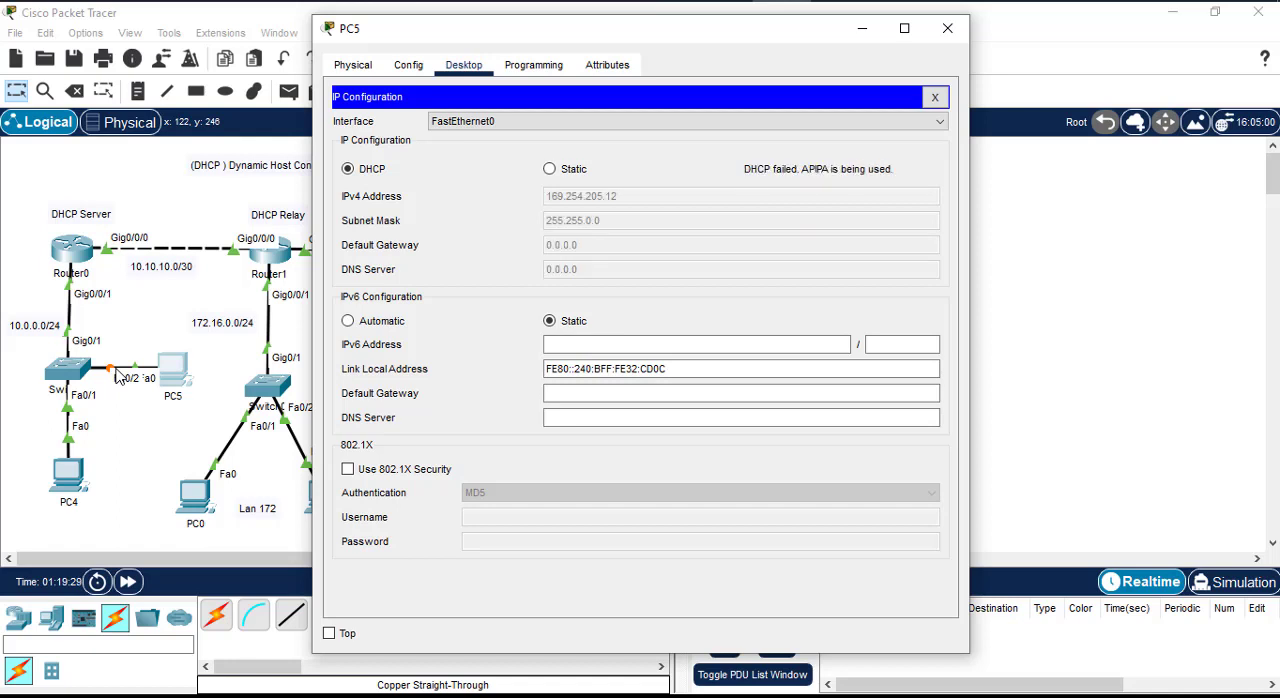
click(558, 169)
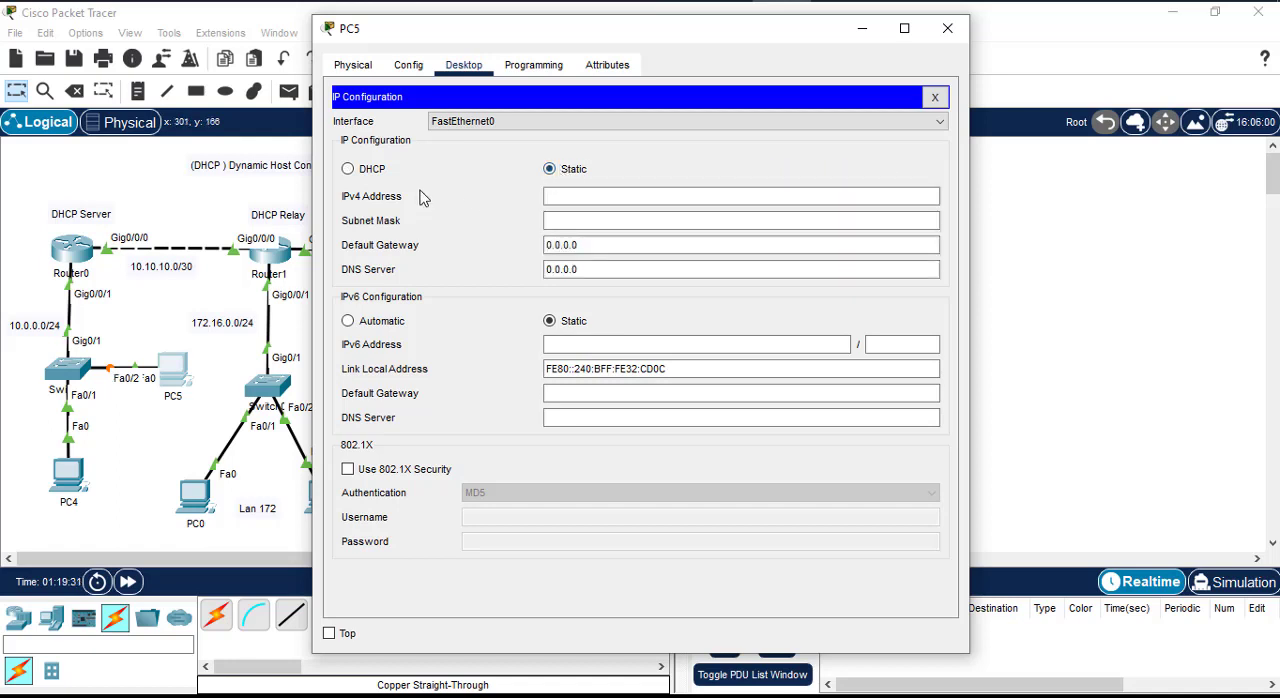
click(362, 170)
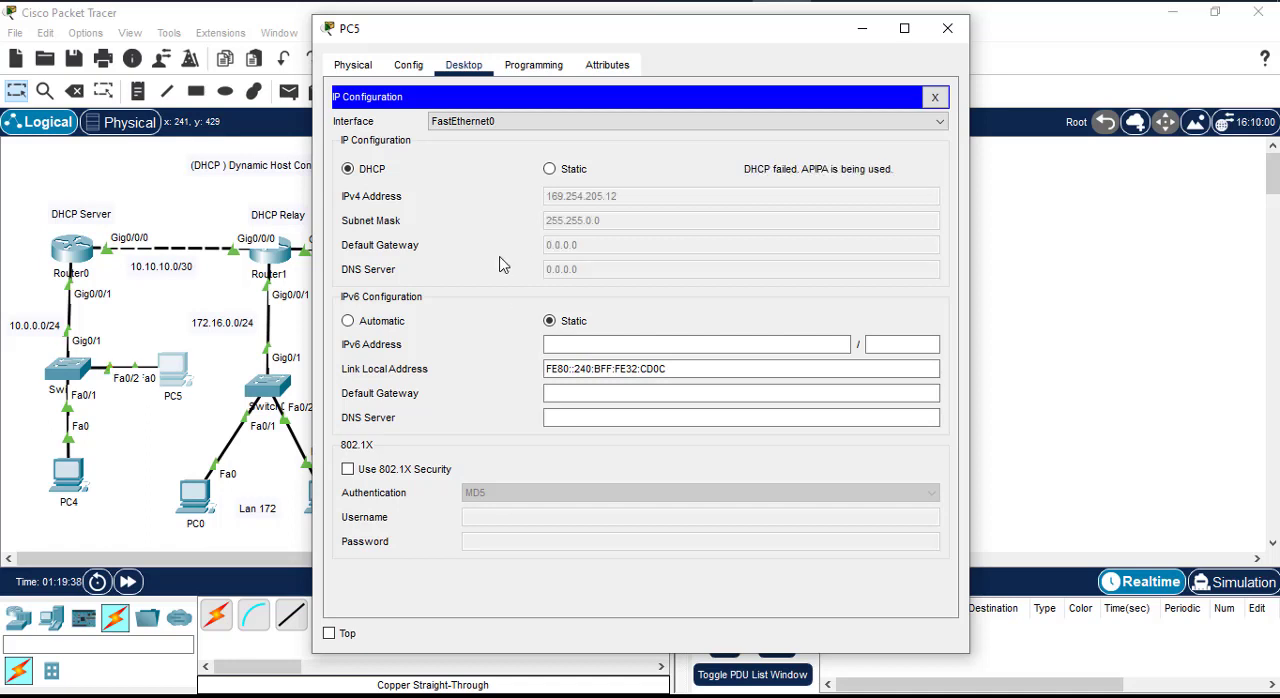
click(551, 170)
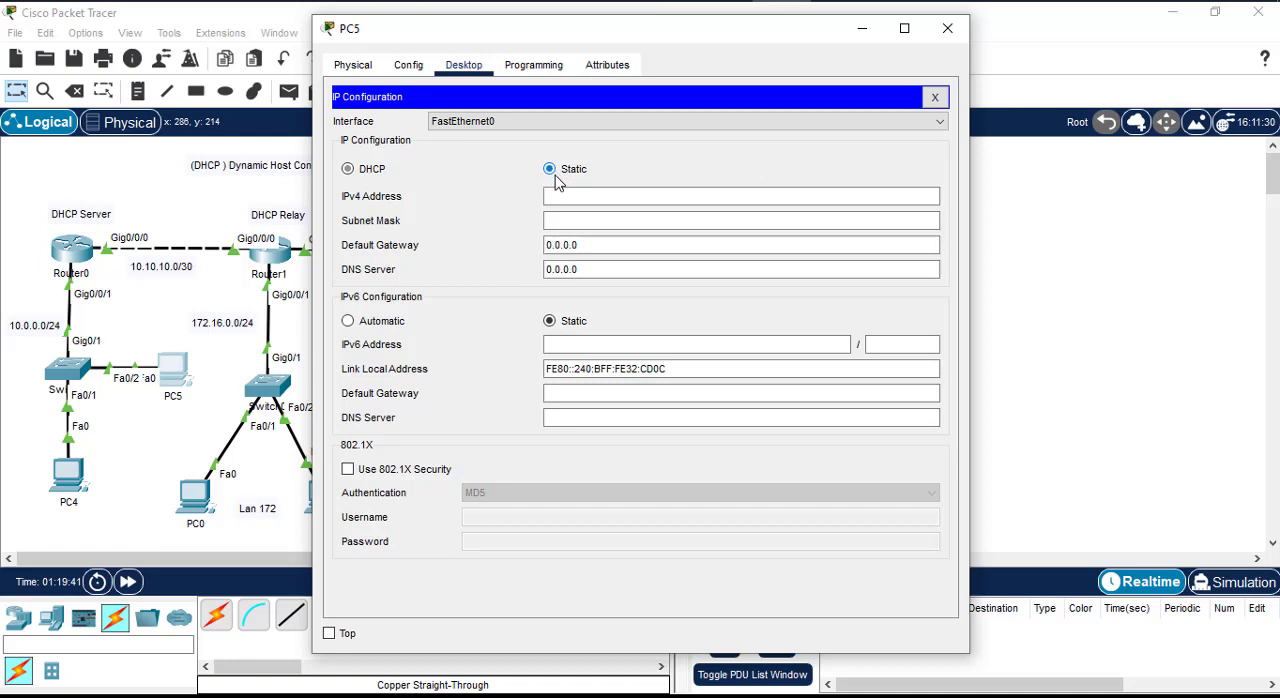
click(349, 170)
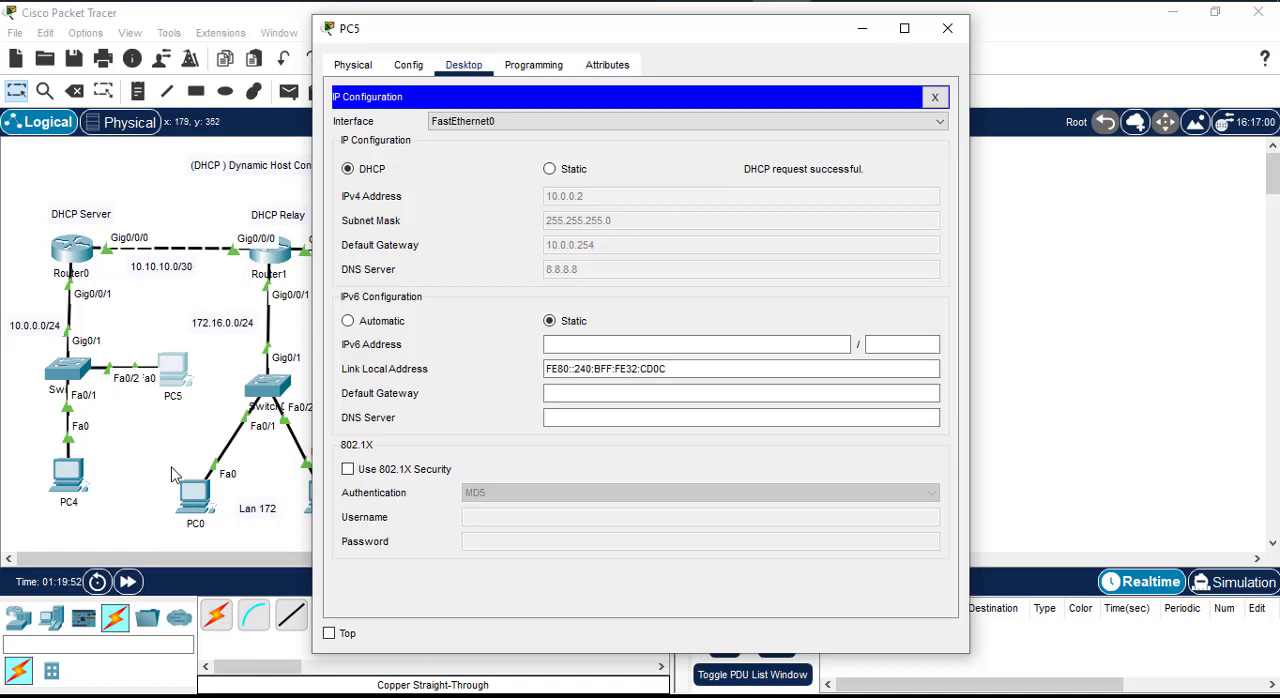
click(933, 95)
click(947, 28)
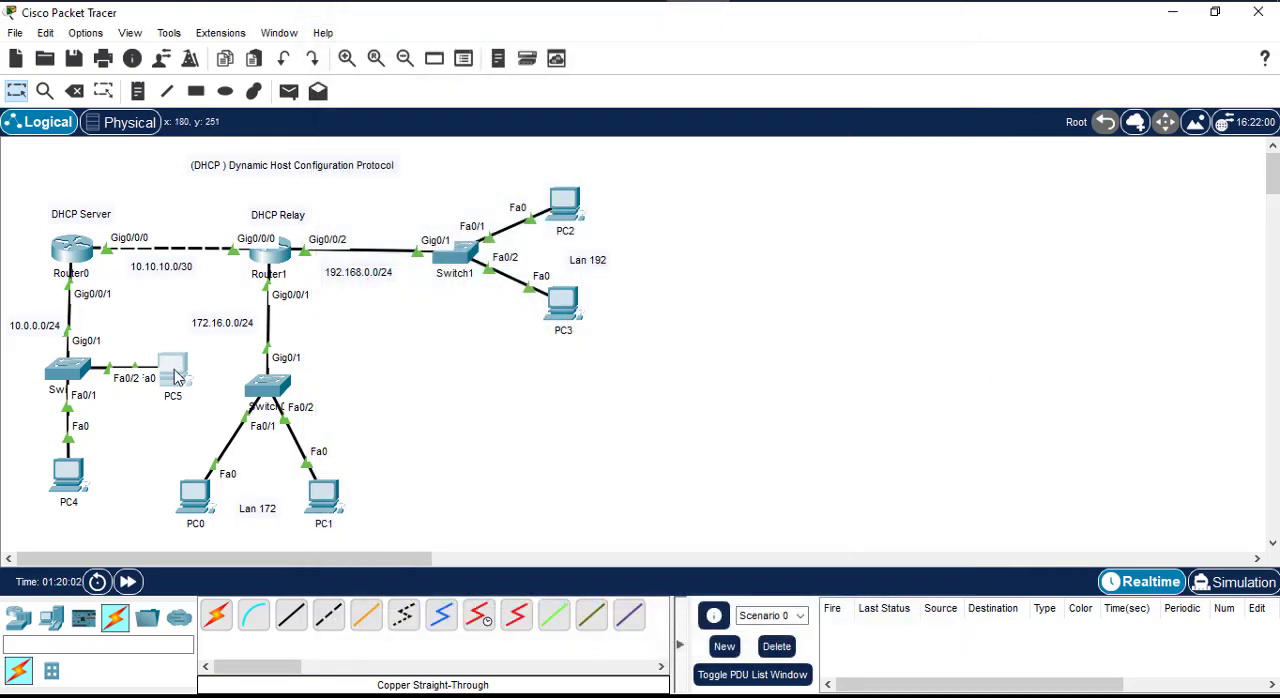
Step: Delete PC5 from the 10.0.0.0/24 LAN and return to the selection tool
mouse_move(172, 375)
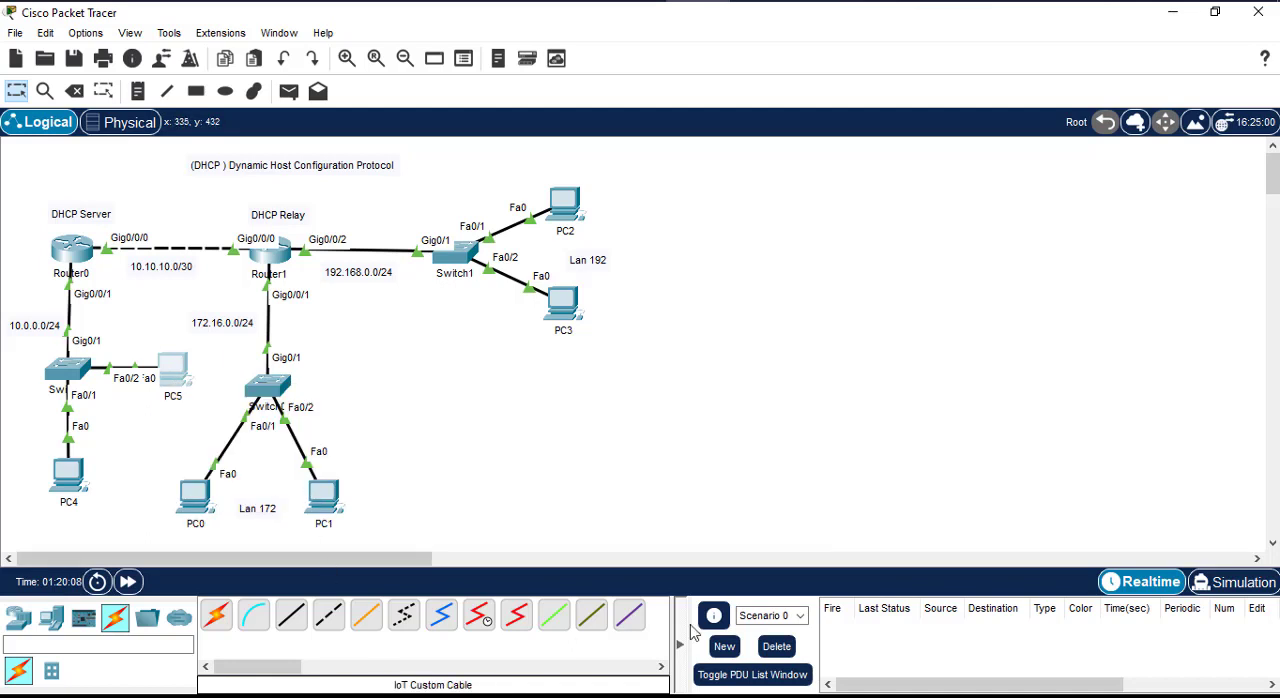
click(74, 91)
click(172, 372)
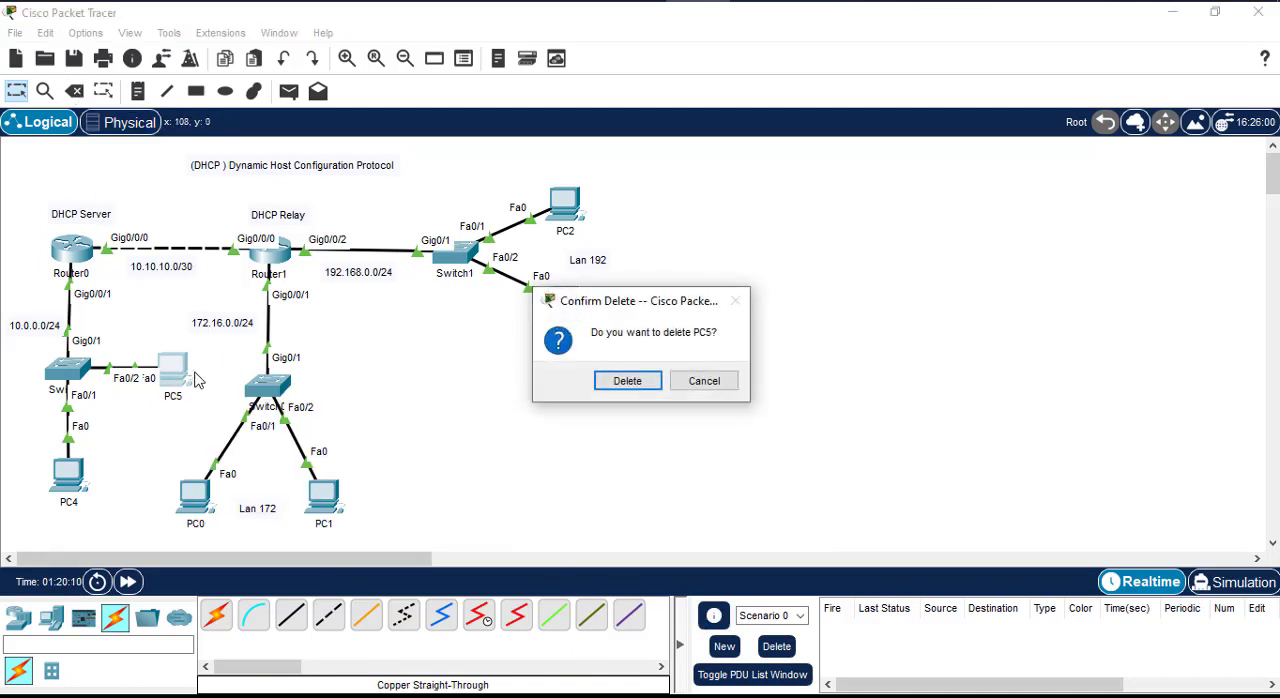
click(700, 379)
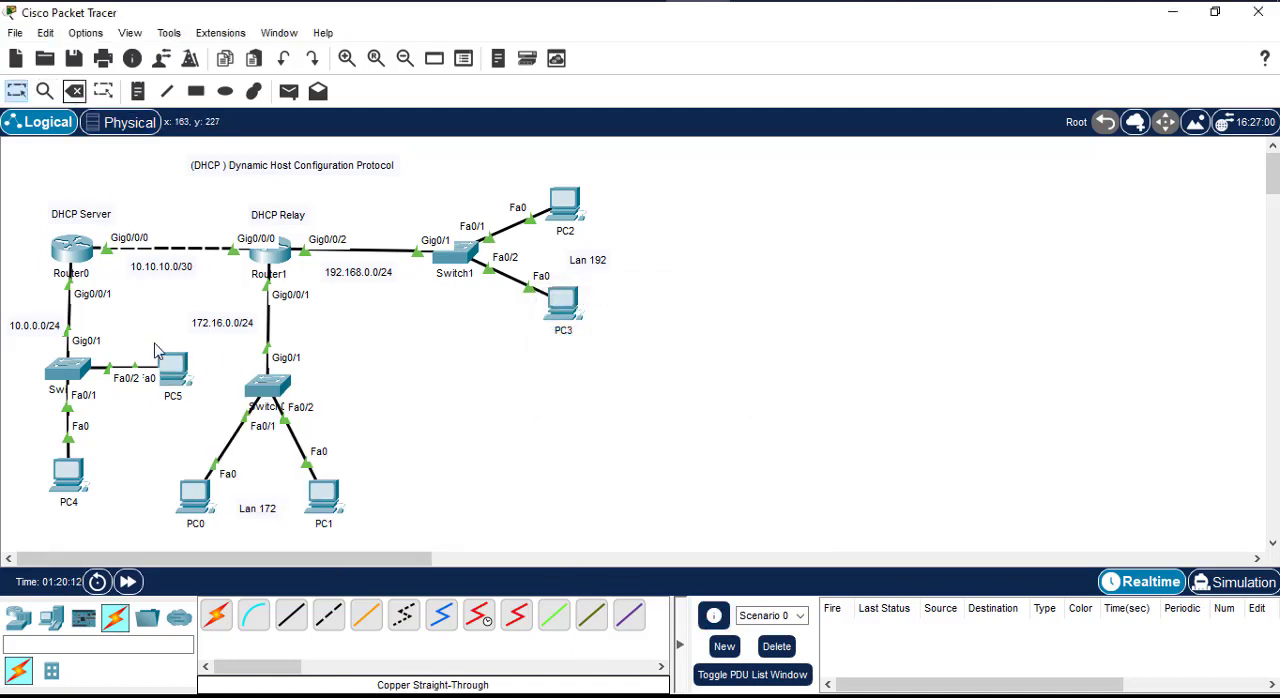
click(172, 368)
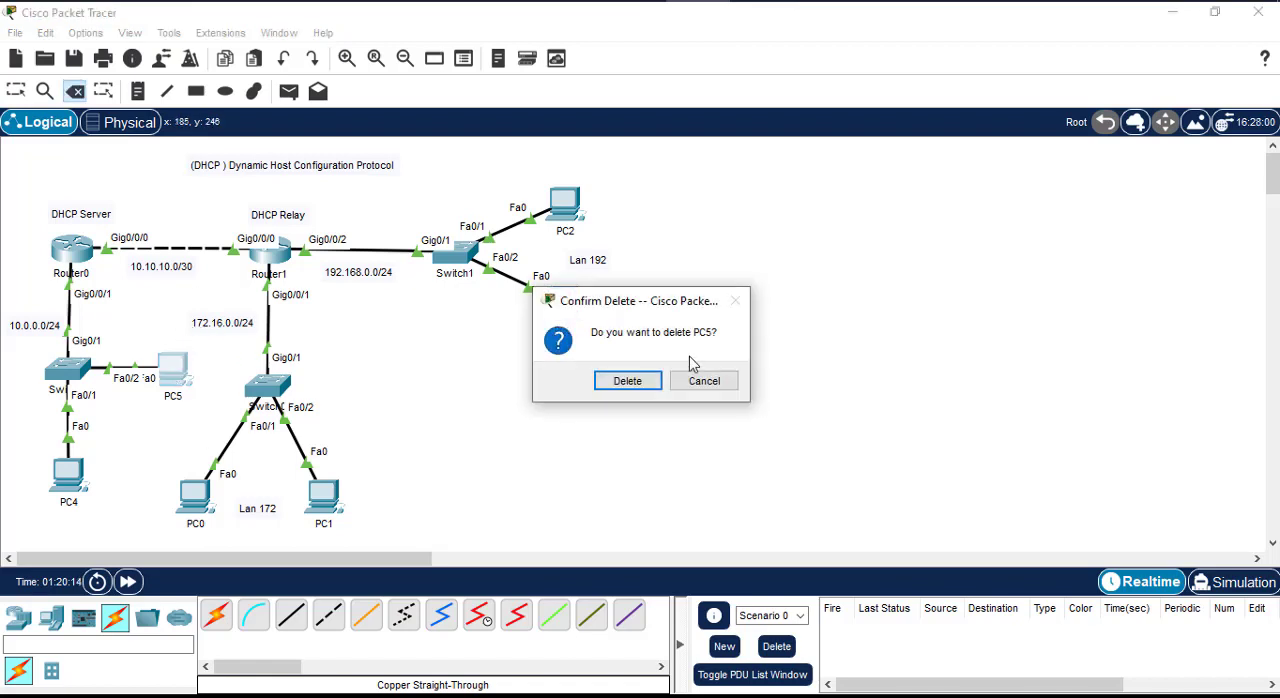
click(640, 389)
click(16, 91)
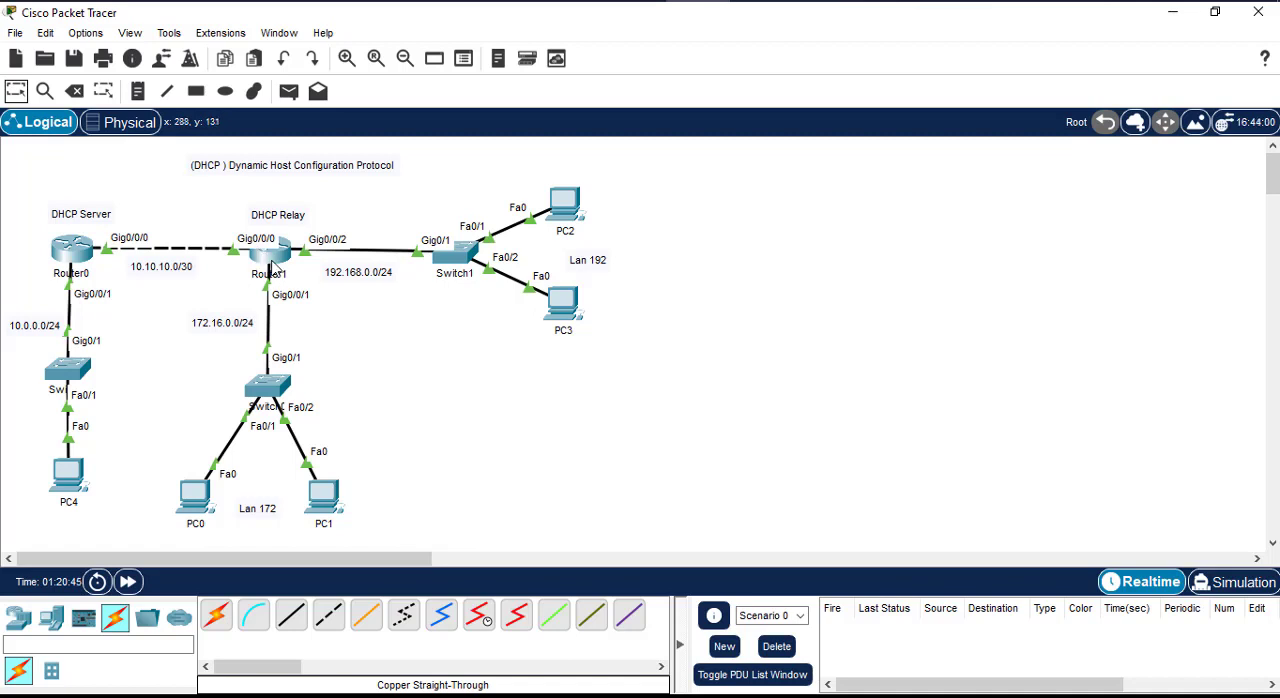
Step: Open Router0's command line to review its DHCP pools and excluded addresses, with the window moved clear of the topology
mouse_move(289, 264)
click(70, 252)
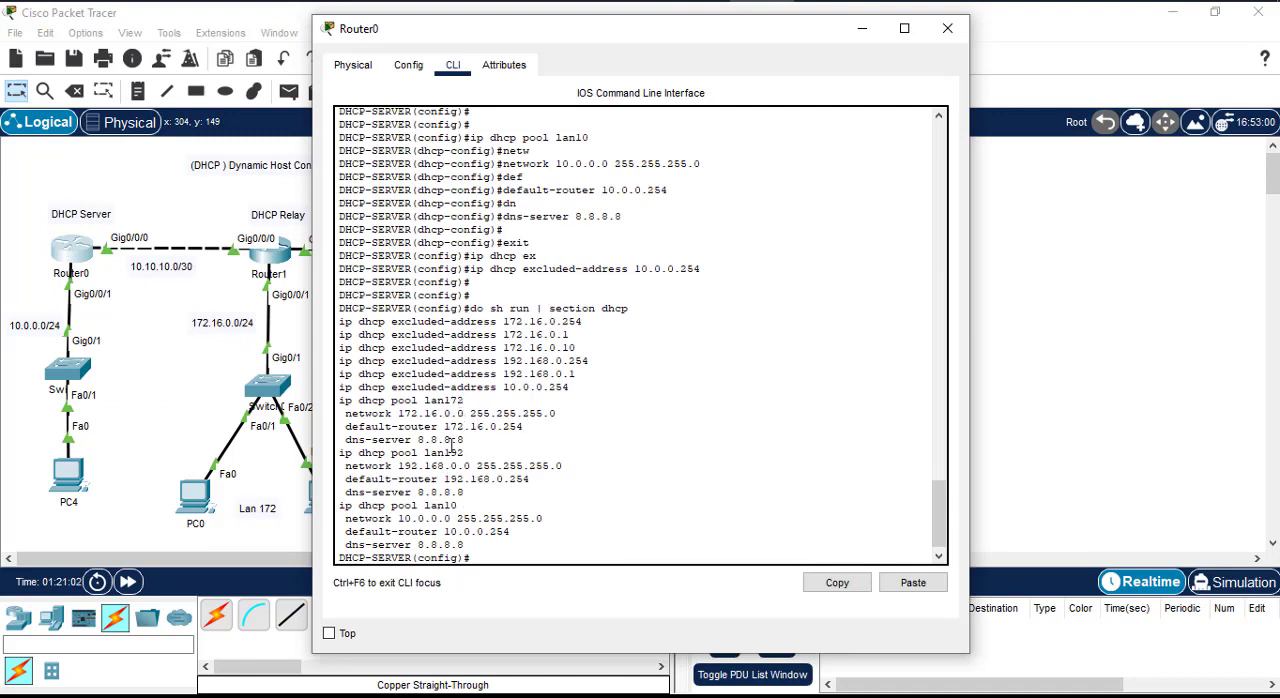
click(496, 505)
drag(790, 30, 1078, 30)
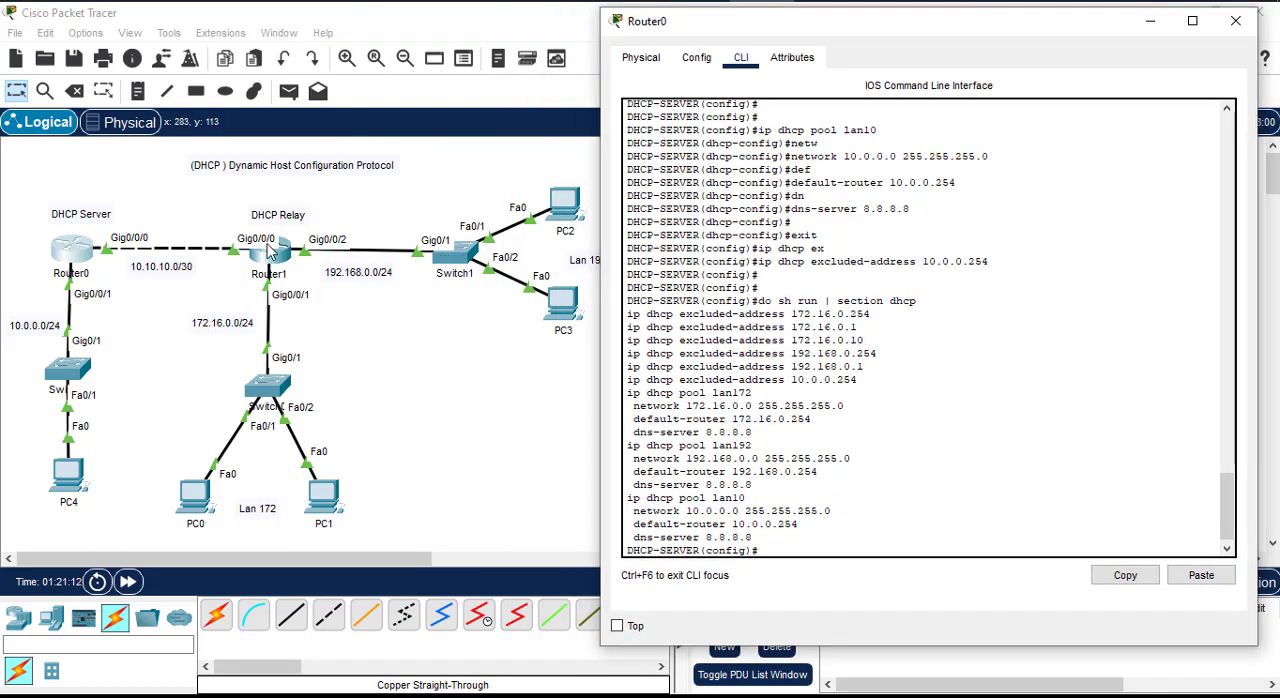
Step: Open Router1's command line beside the topology and enter global configuration mode
click(271, 254)
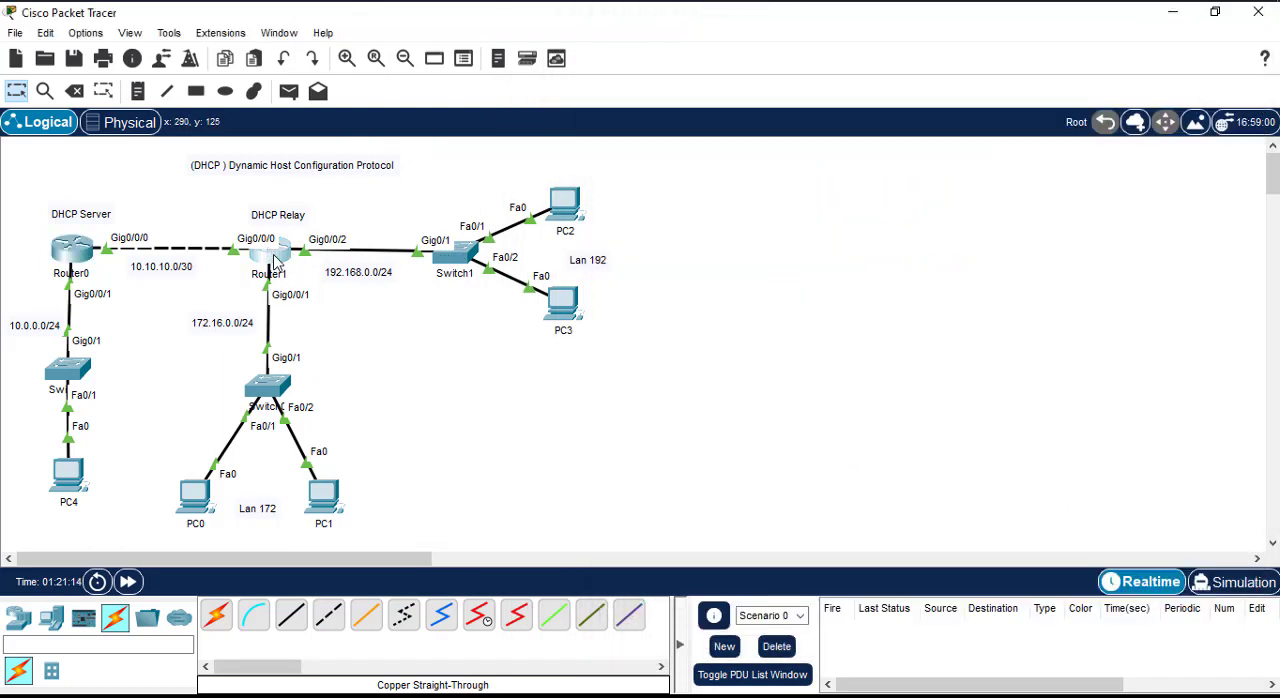
drag(686, 49, 1000, 38)
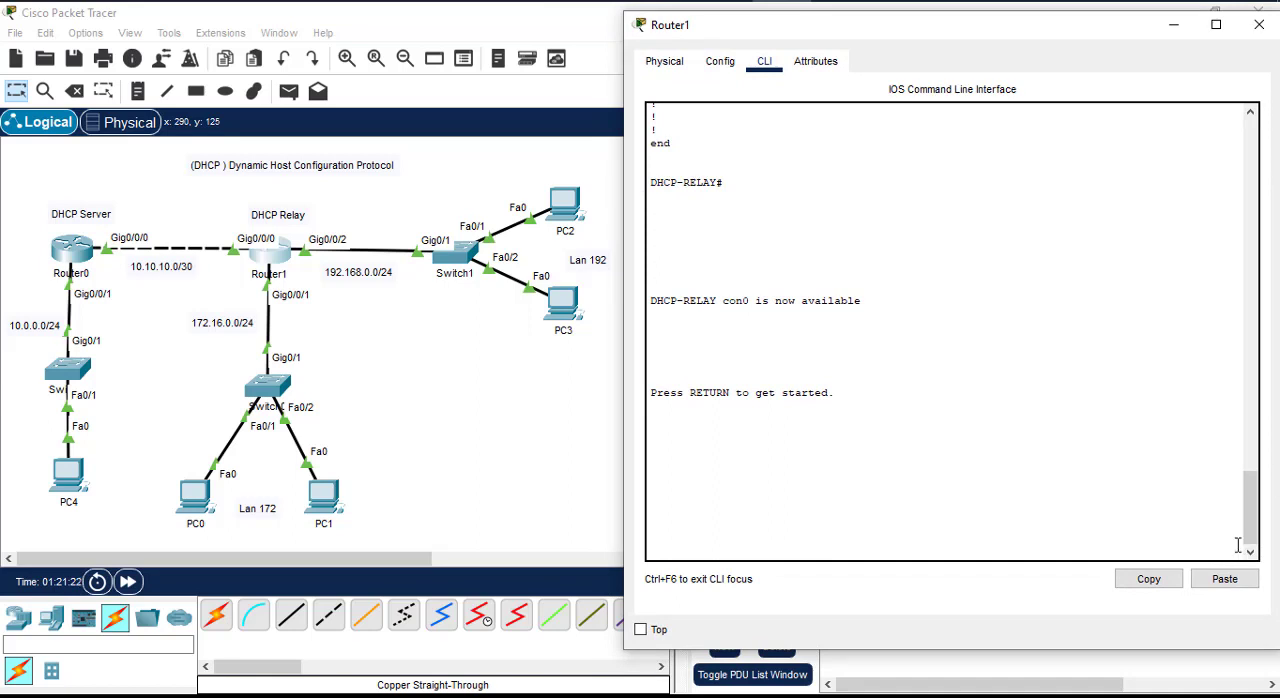
click(976, 441)
key(Return)
key(Return)
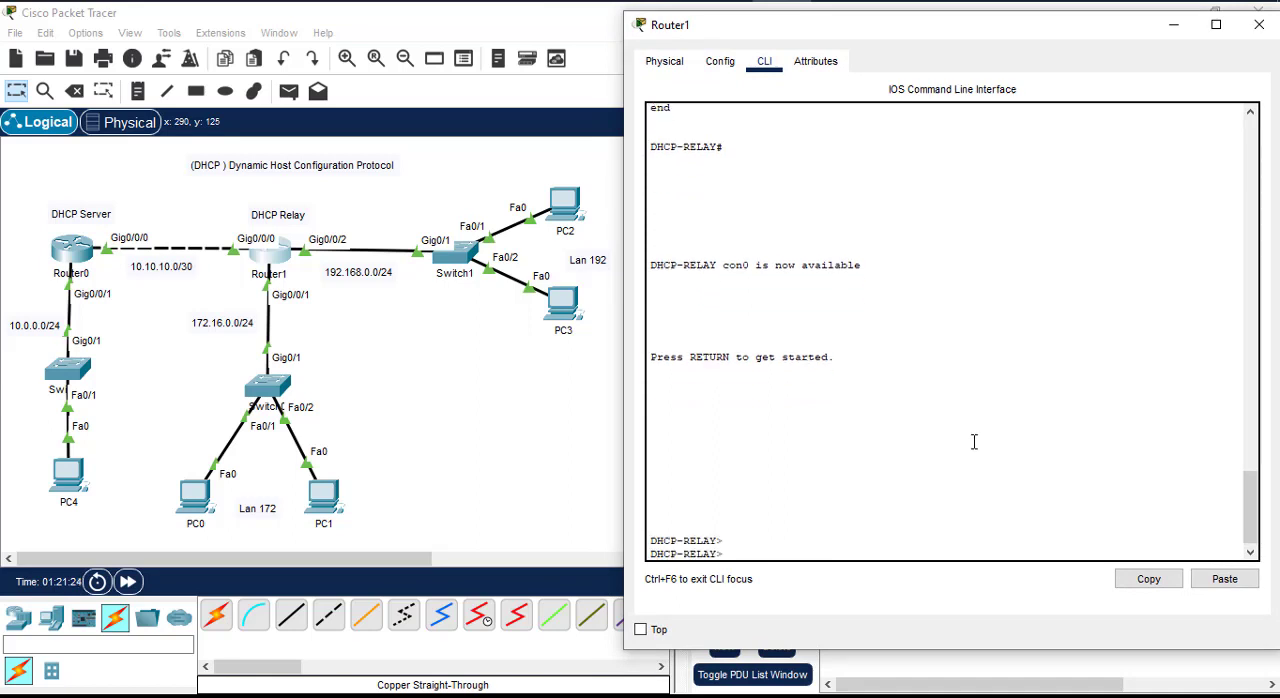
text(en)
key(Return)
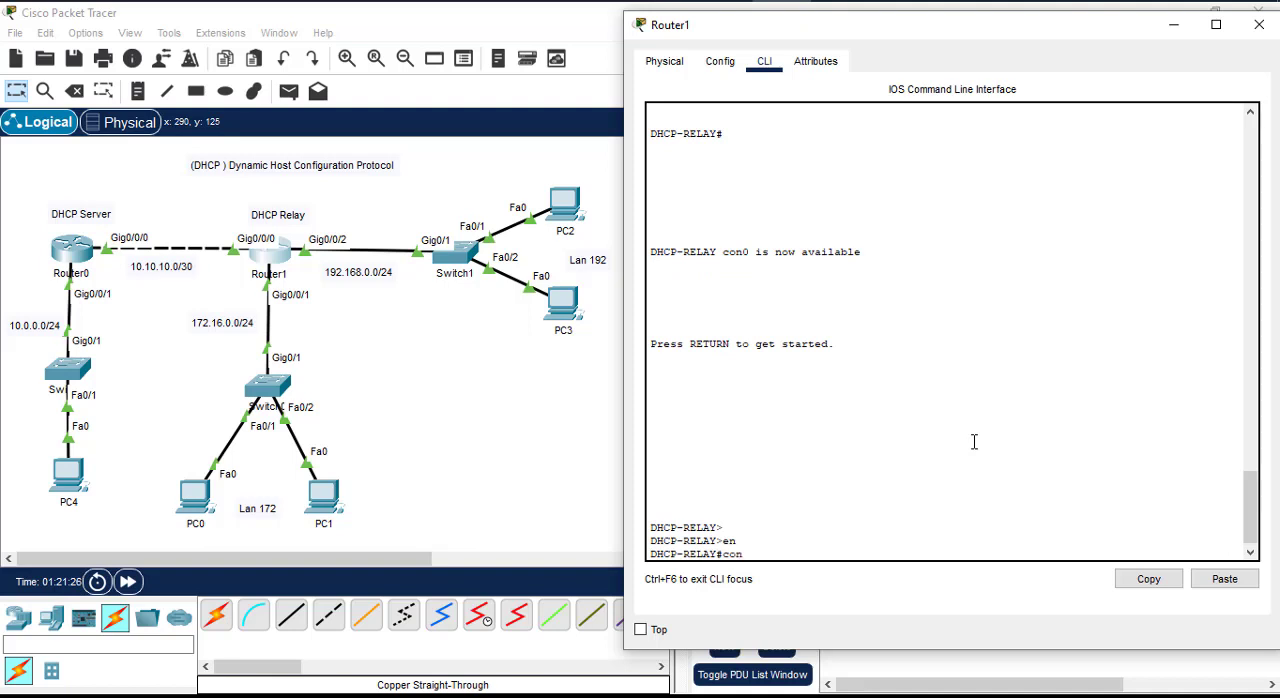
text(conf t)
key(Return)
key(Return)
key(Return)
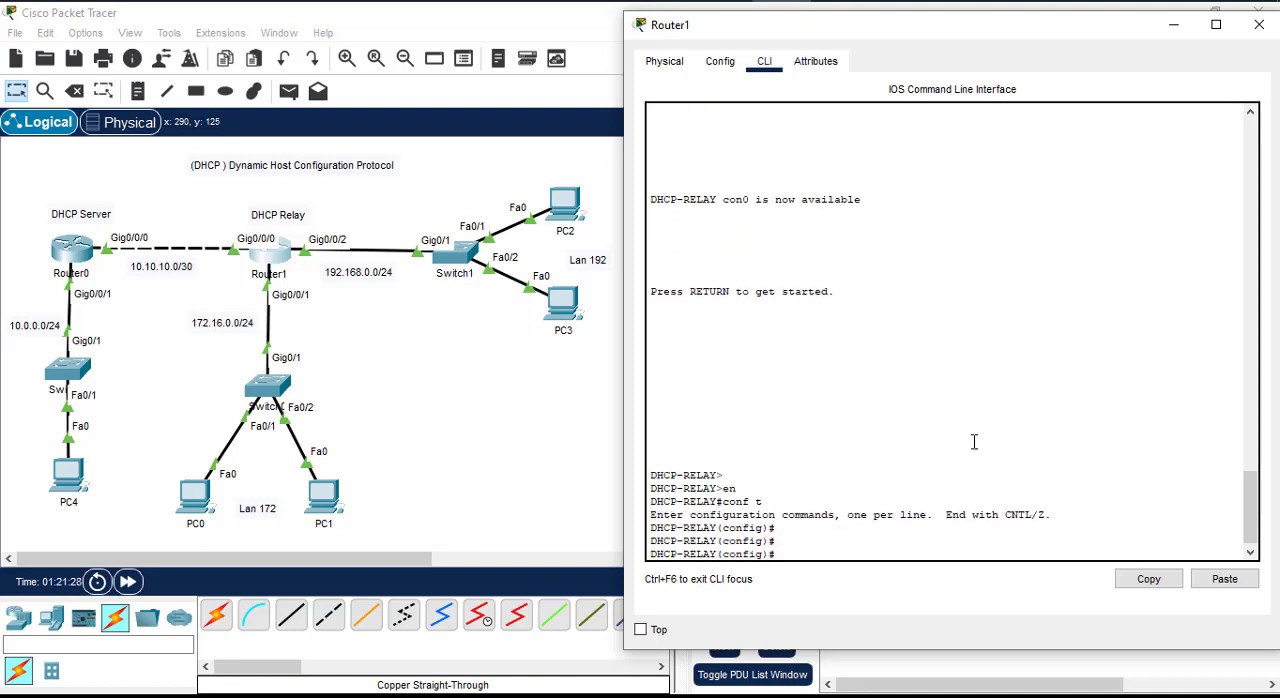
Step: Display Router1's running configuration and examine its interface addresses and OSPF networks
text(do sh run)
key(Return)
key(space)
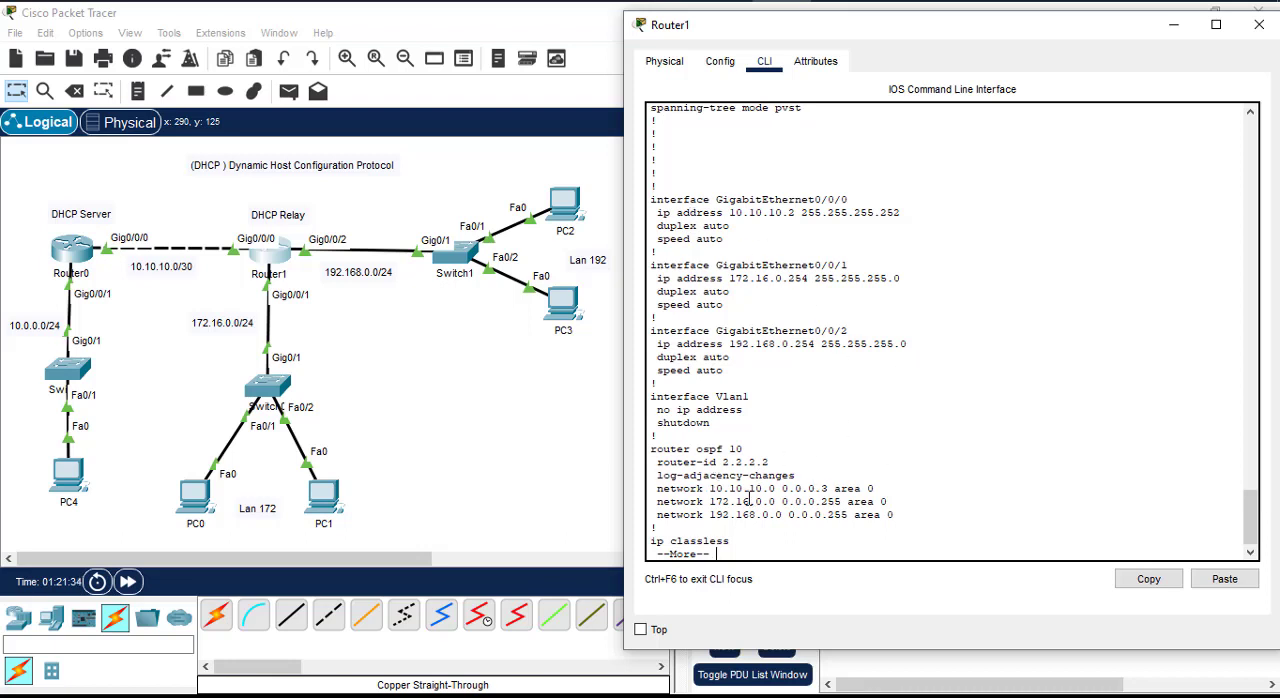
key(space)
scroll(964, 428, up, 2)
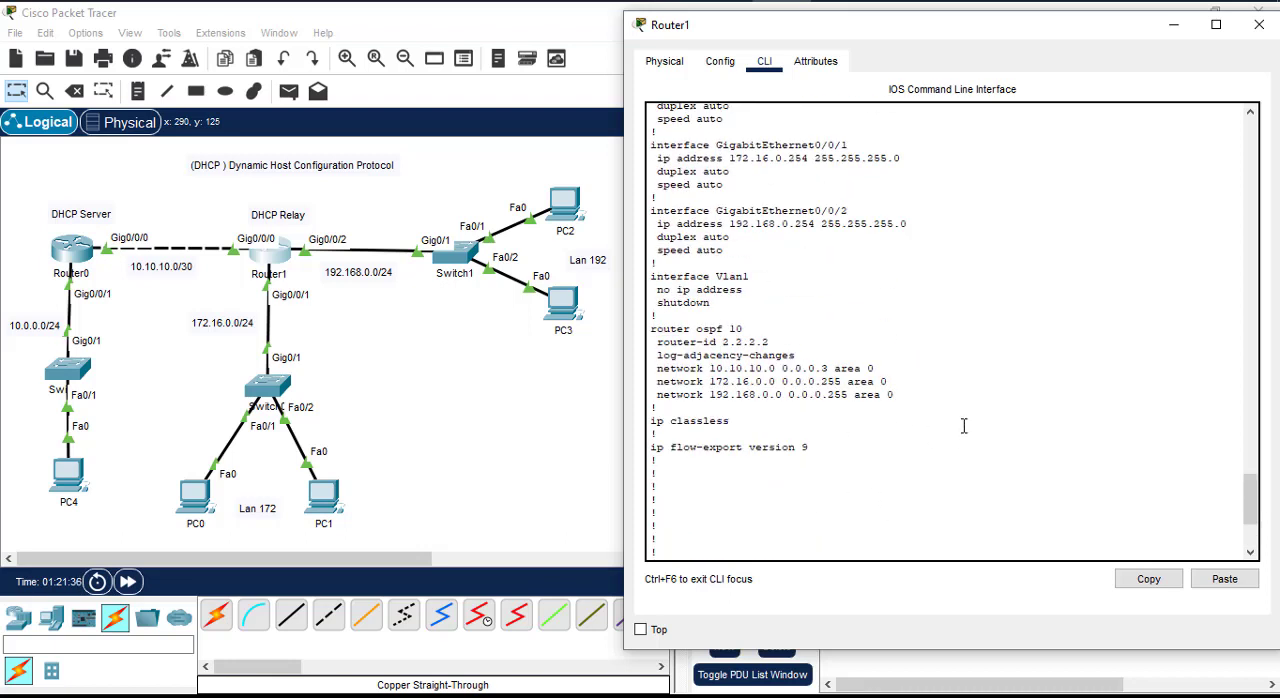
scroll(964, 426, up, 15)
scroll(803, 349, down, 14)
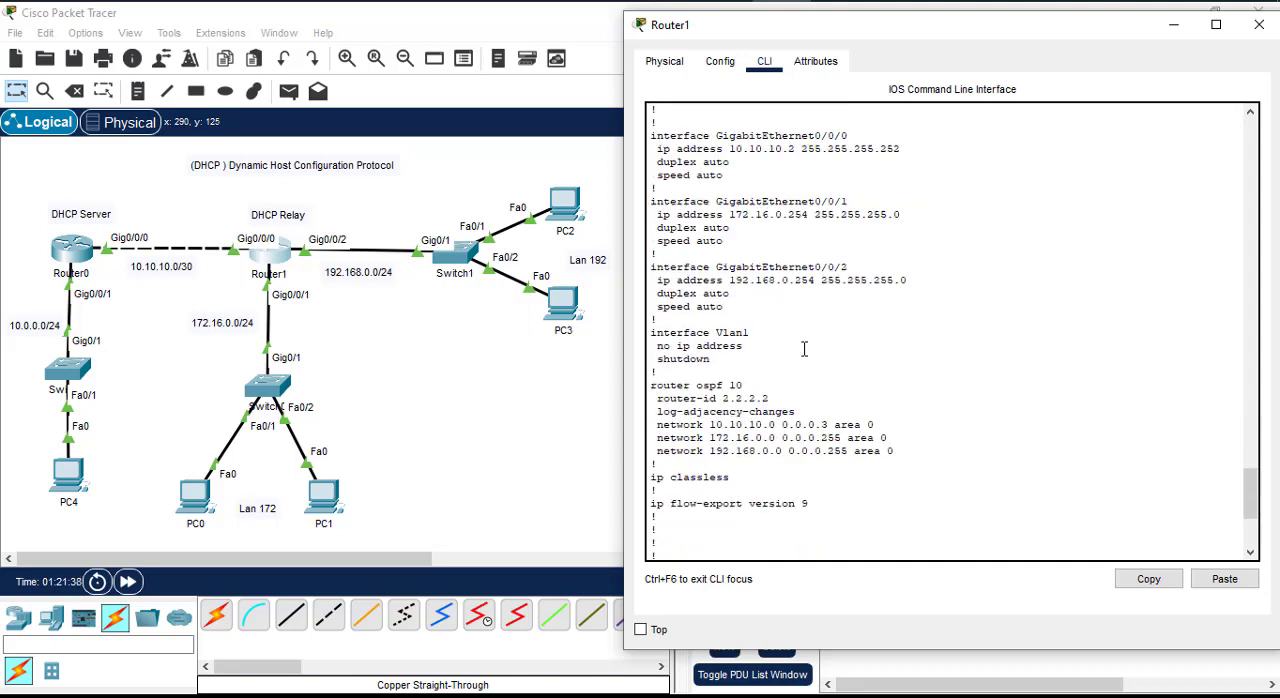
scroll(803, 349, down, 5)
Step: Display Router0's running configuration, examine its DHCP excluded addresses and pools, and minimize Router0's window
click(72, 250)
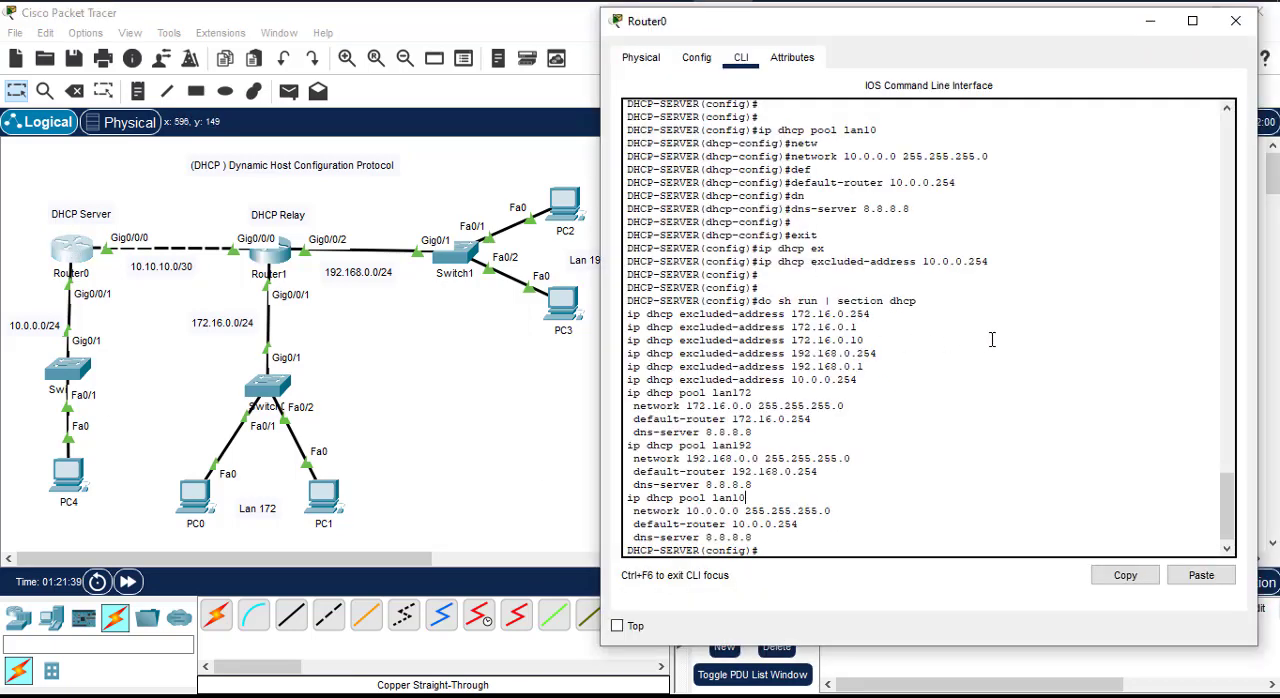
text(do sh ru)
key(Return)
key(space)
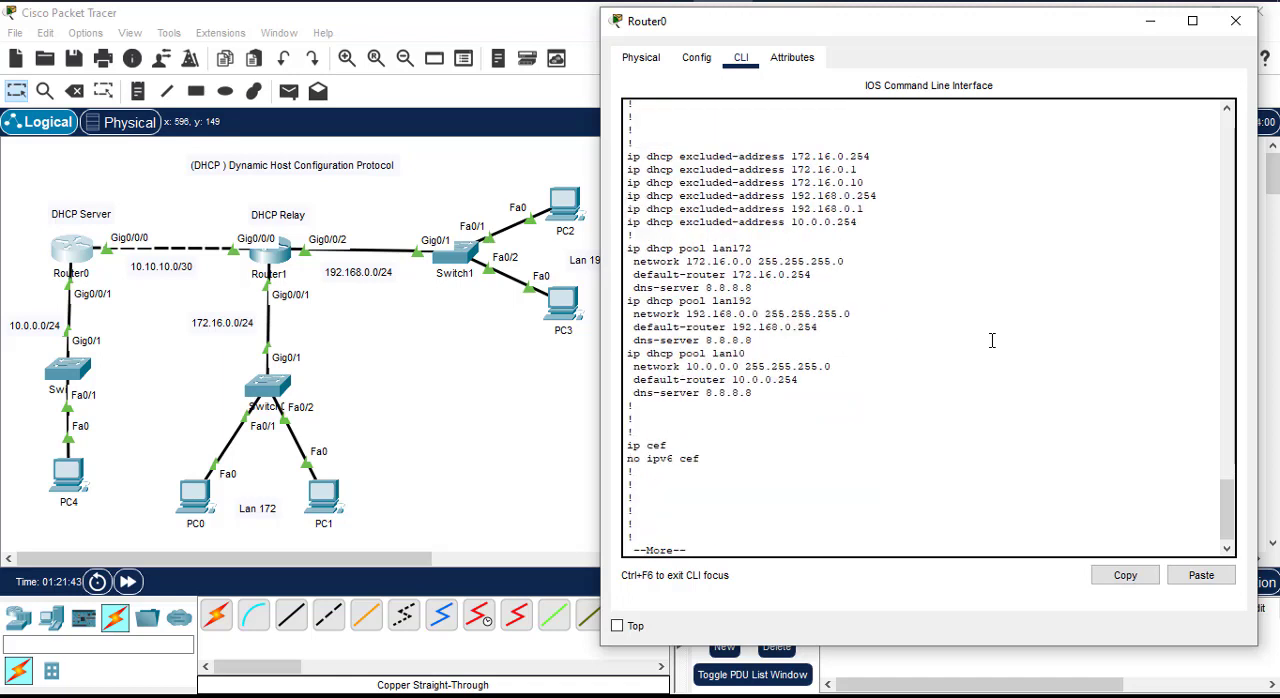
scroll(677, 417, up, 4)
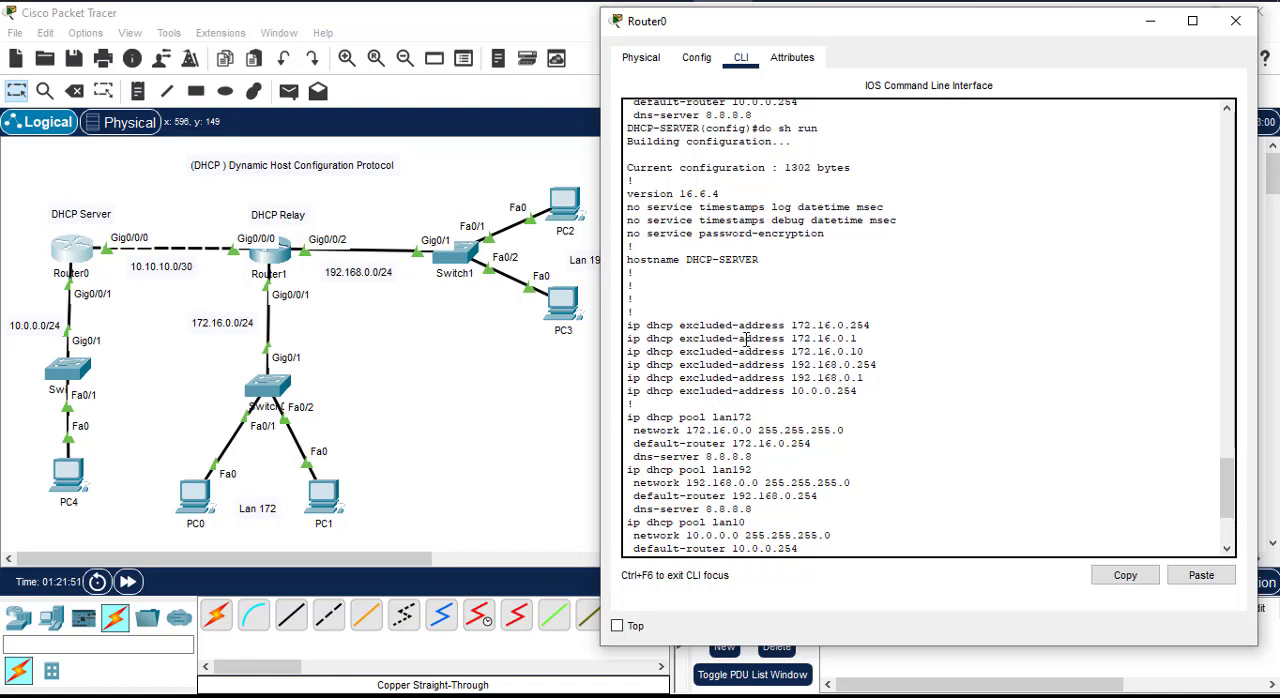
scroll(756, 450, down, 1)
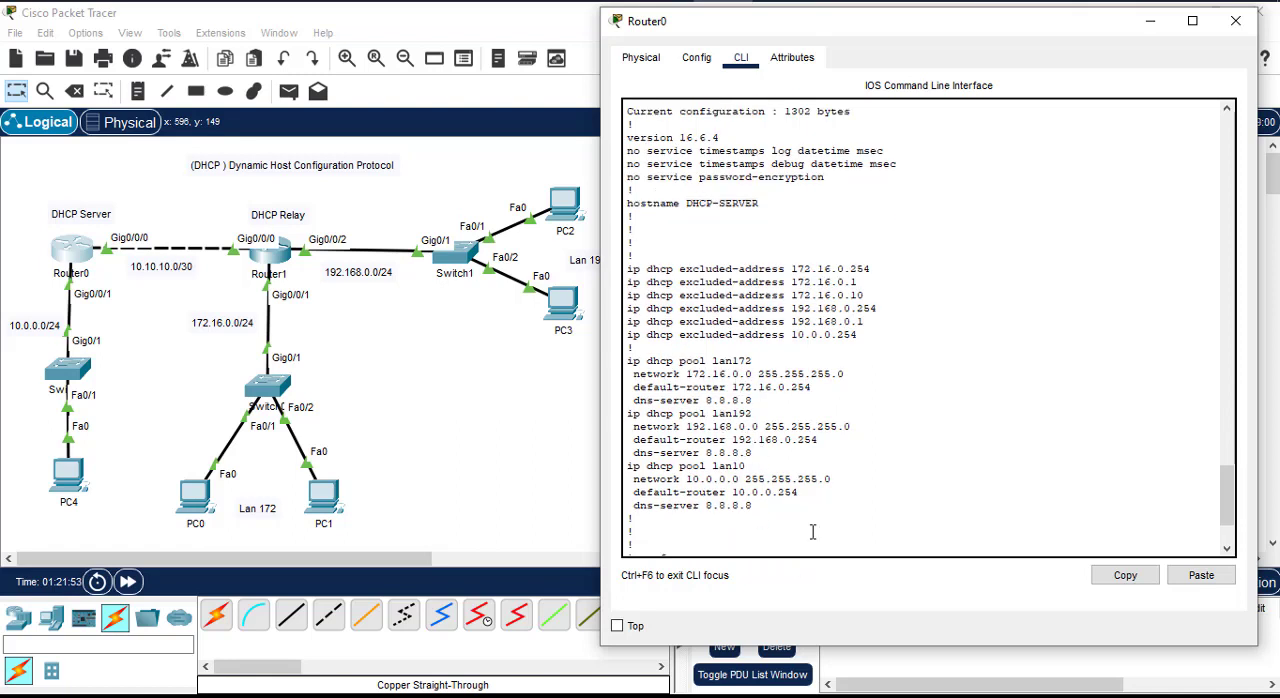
click(1151, 22)
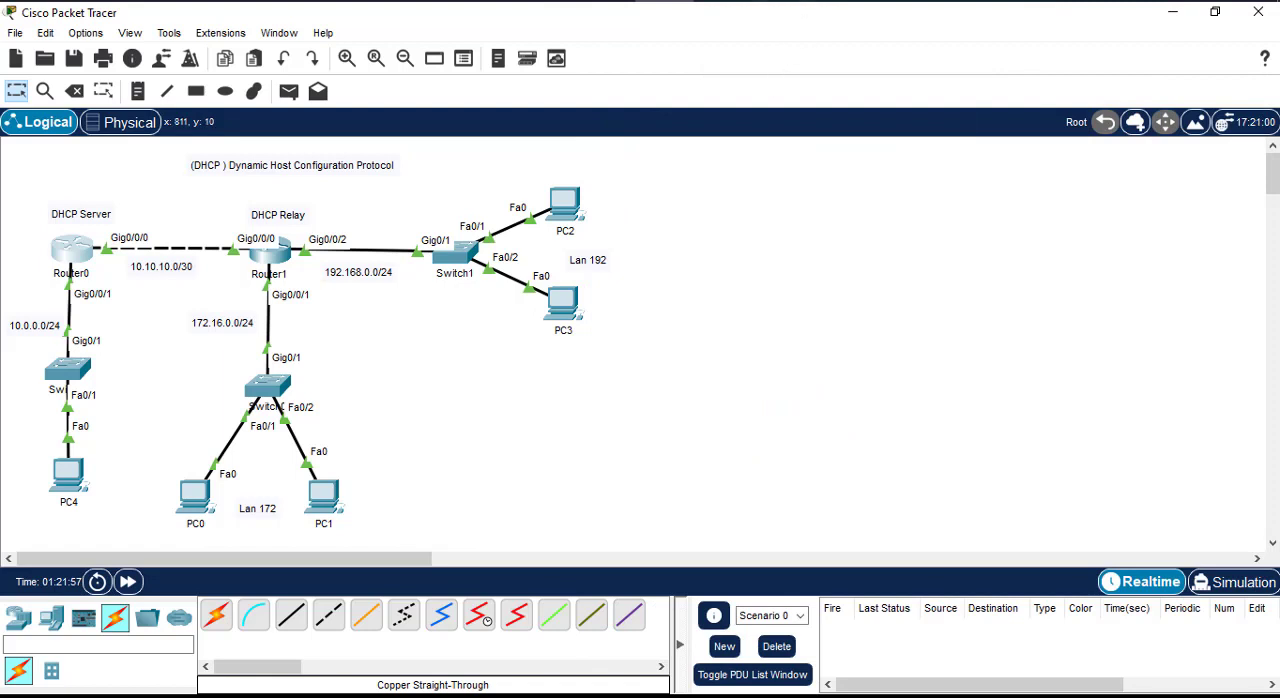
Step: Return to Router1's command line and enter configuration mode for interface g0/0/1
key(alt+Tab)
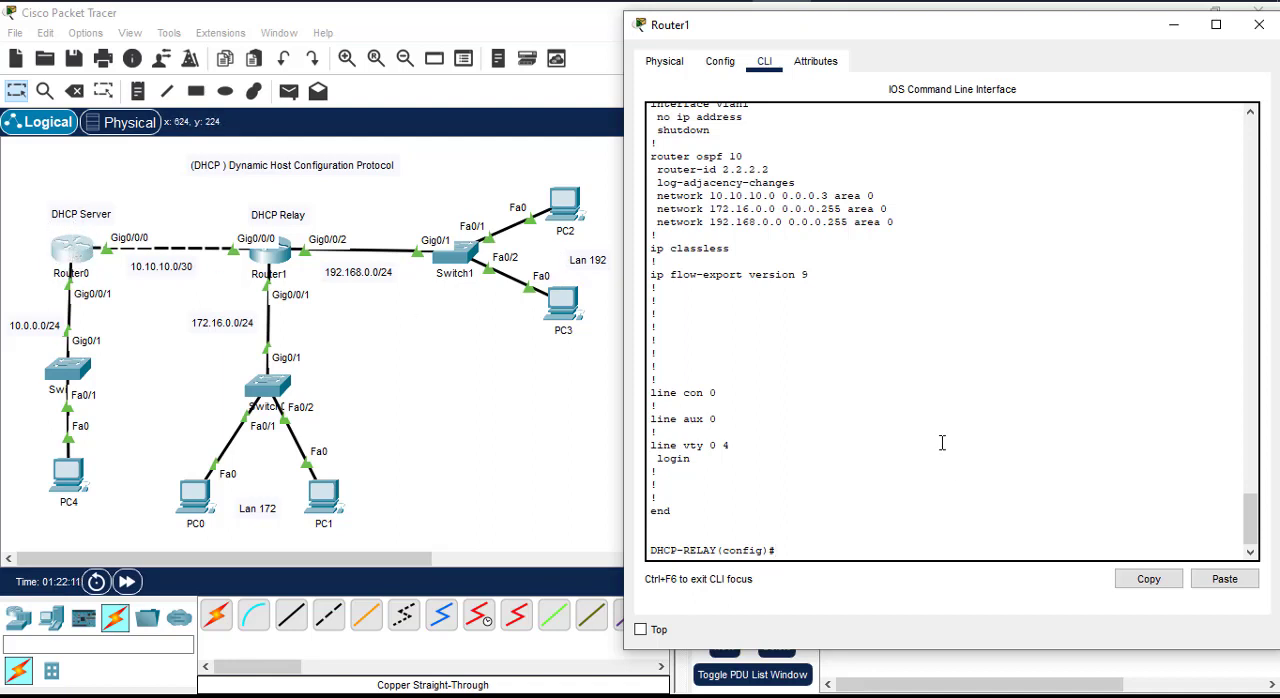
key(Return)
key(Return)
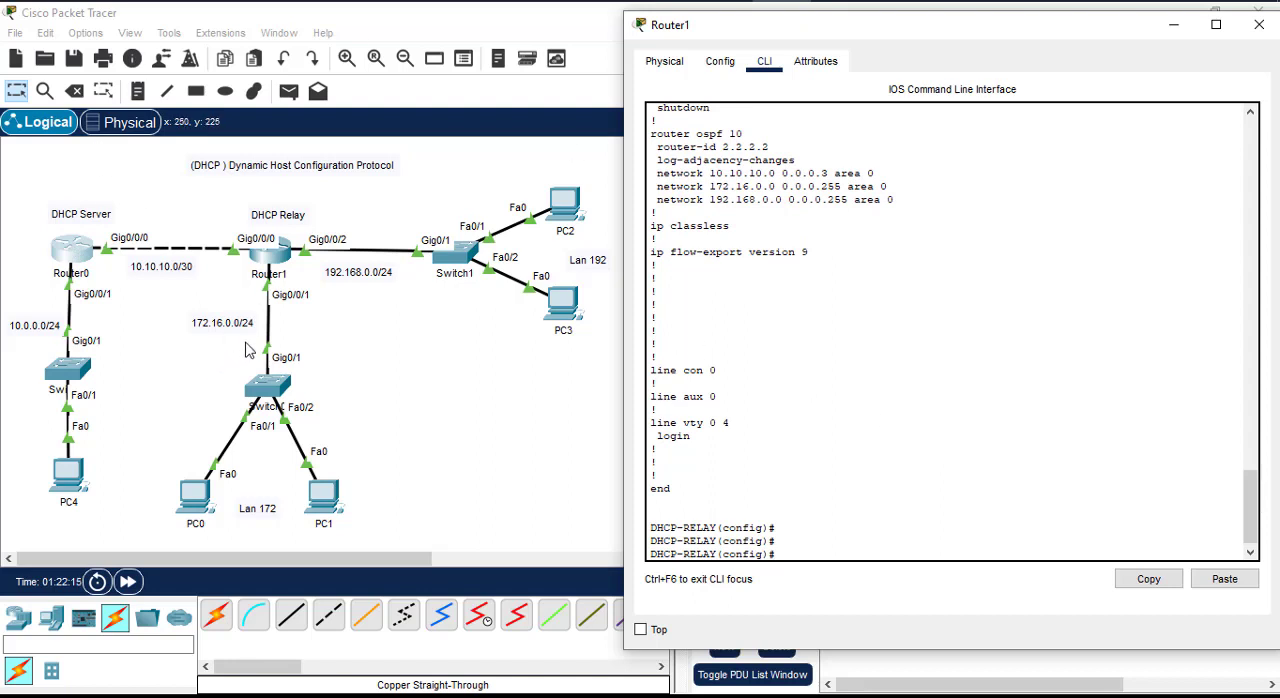
text(interf)
key(BackSpace)
key(Return)
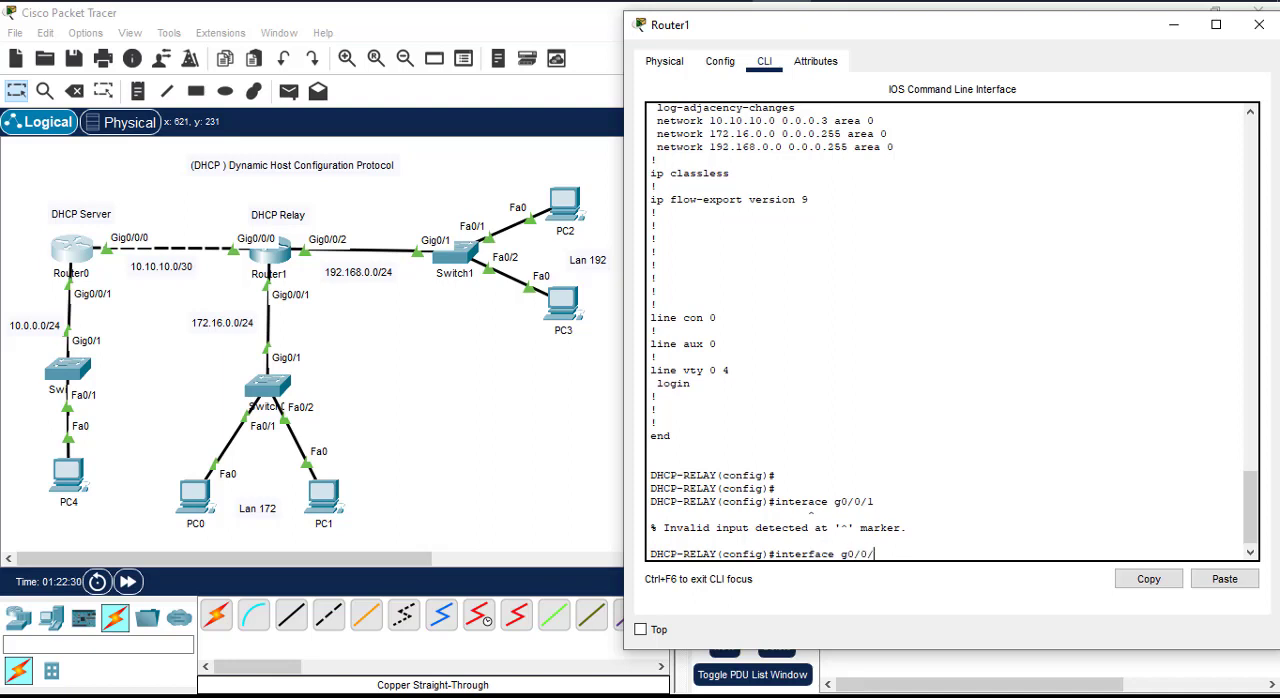
text(interface g0/0/1)
key(Return)
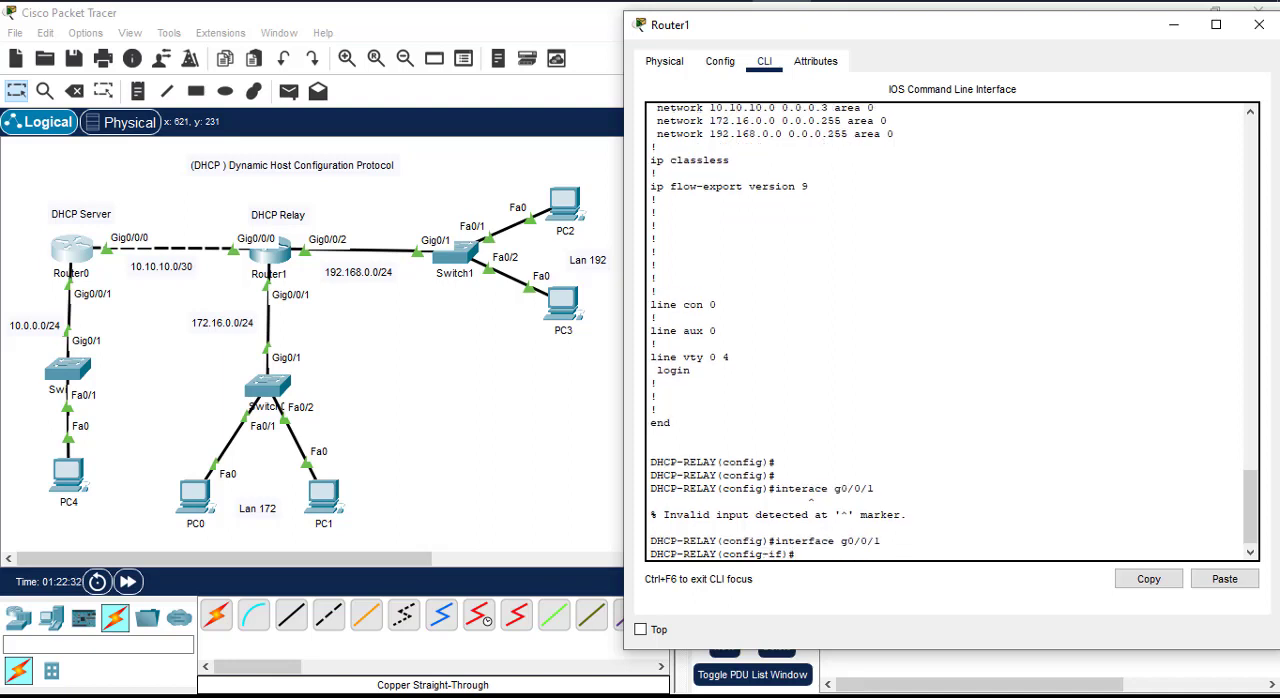
Step: Set the IP helper address 10.10.10.1 on Router1's g0/0/1 interface, checking the available ip subcommands first, and exit the interface
text(ip ?)
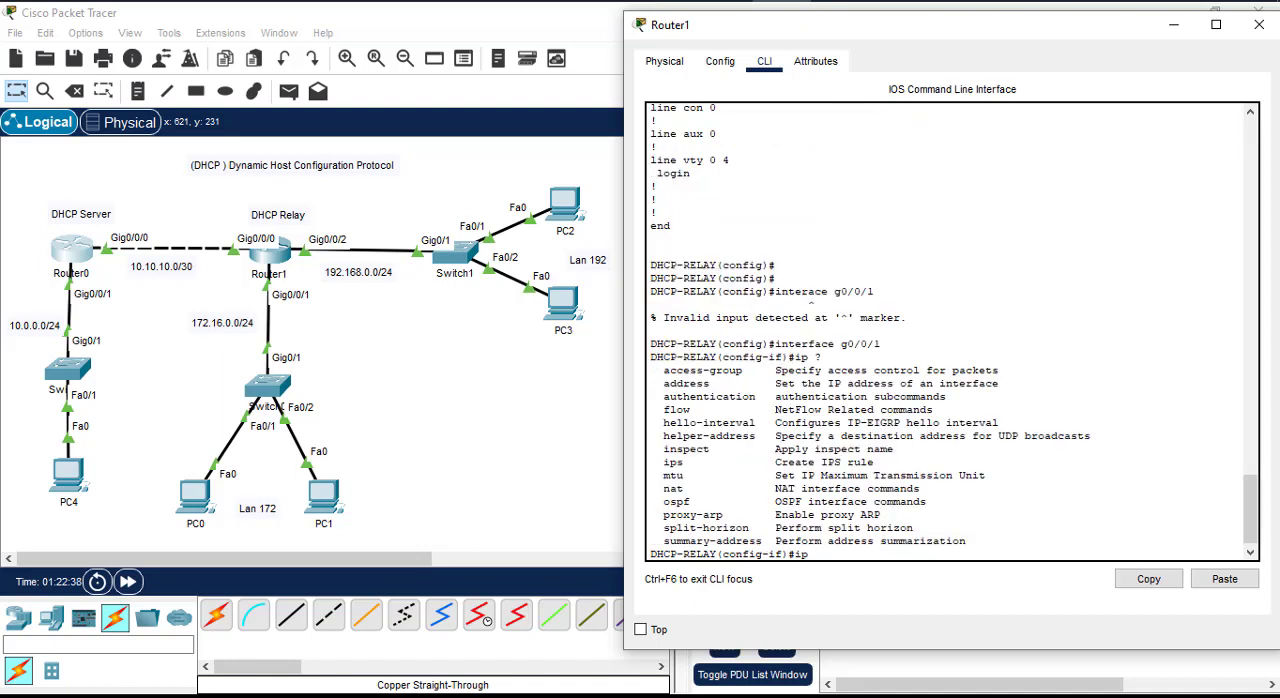
text(hel)
key(Tab)
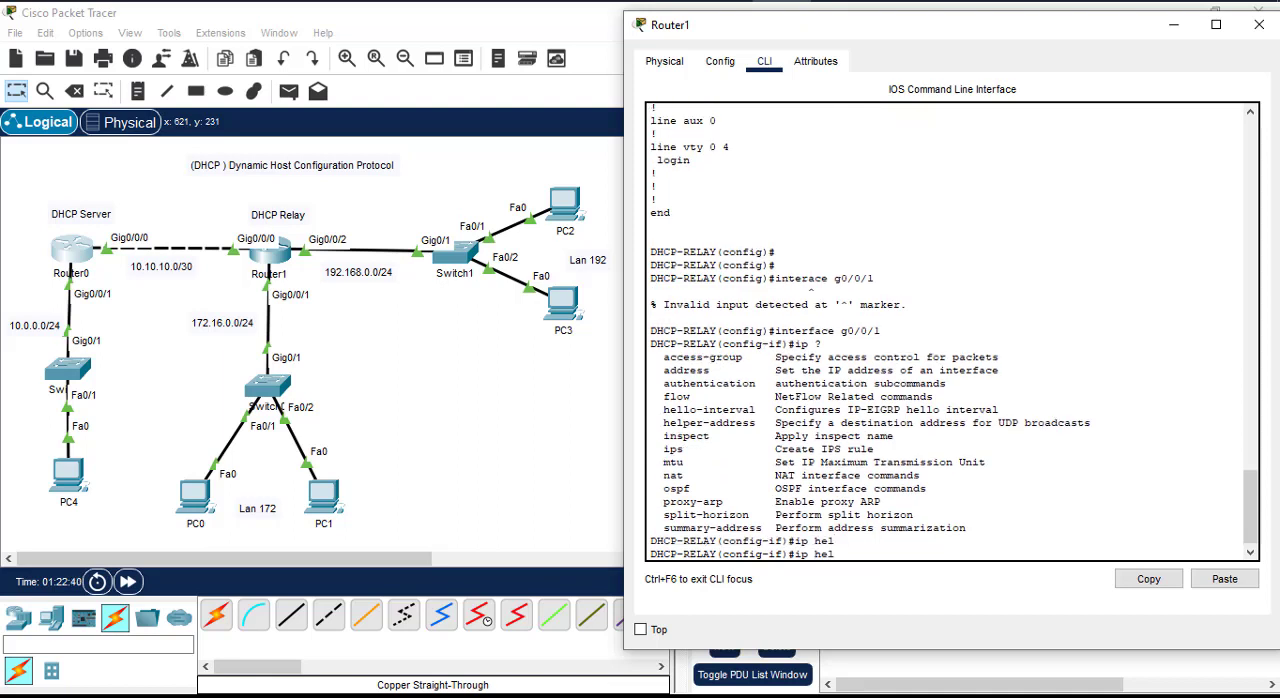
text(p)
key(Tab)
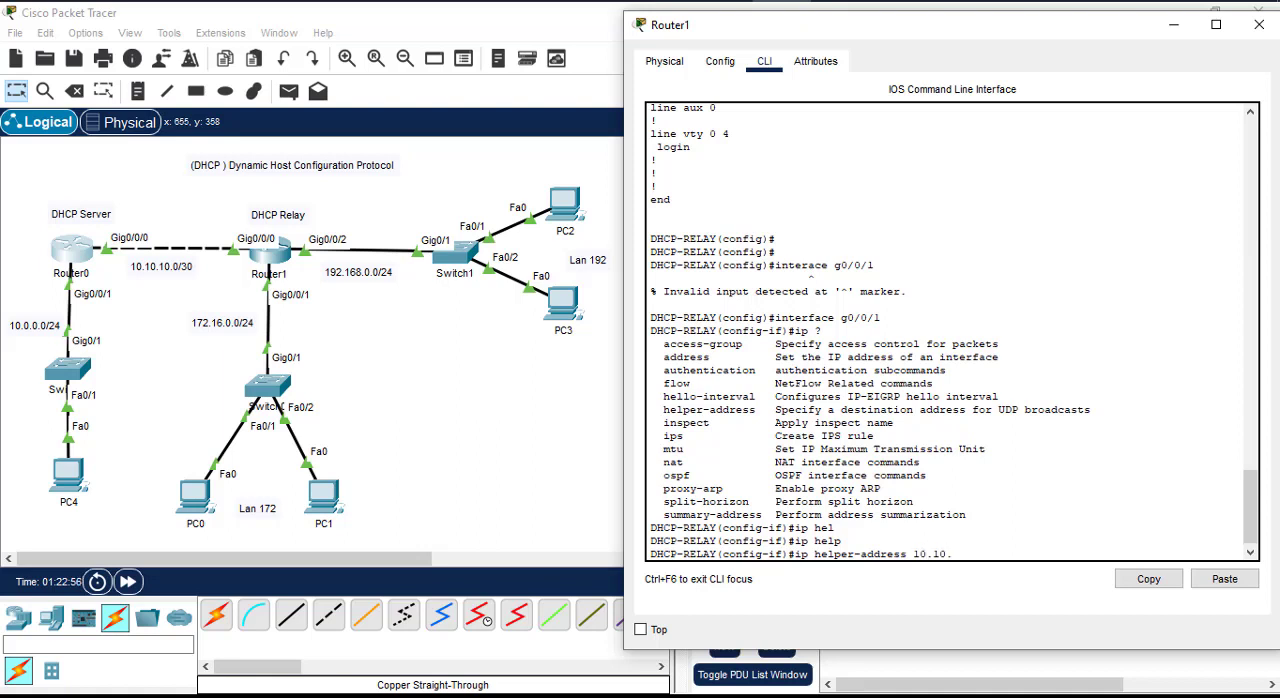
text(10.1)
key(Return)
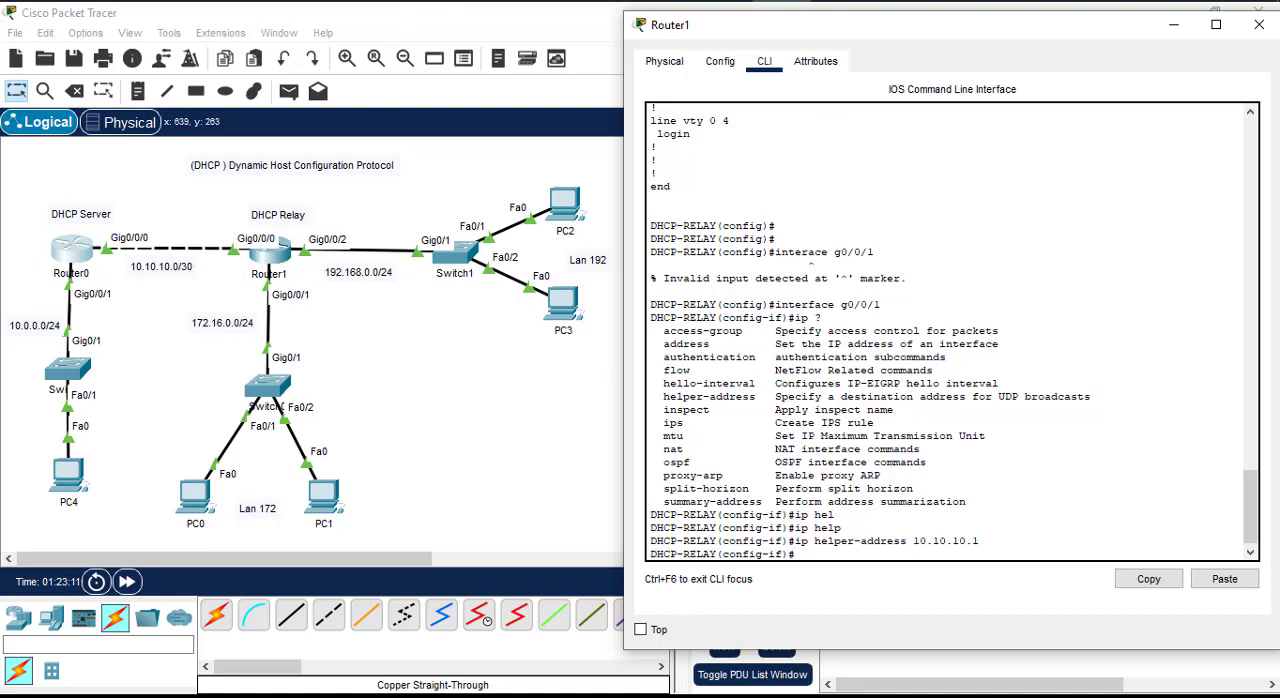
text(exit)
key(Return)
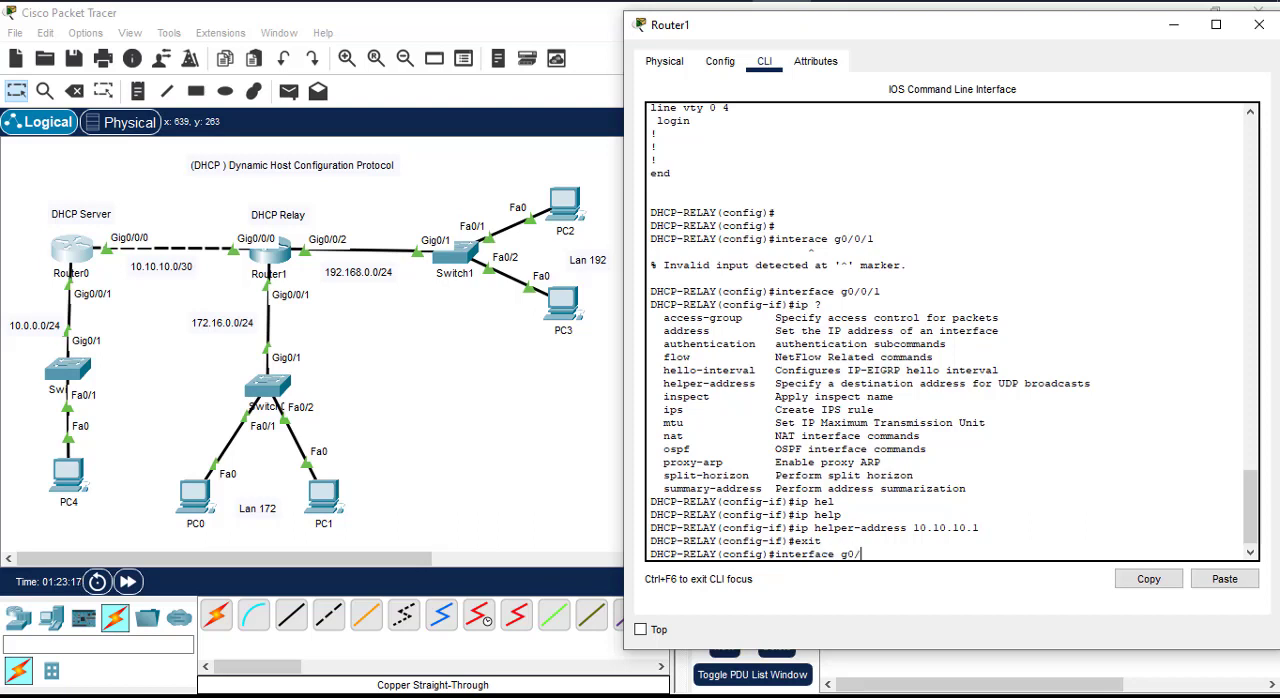
Step: Set the IP helper address 10.10.10.1 on Router1's g0/0/2 interface and return to global configuration mode
key(Return)
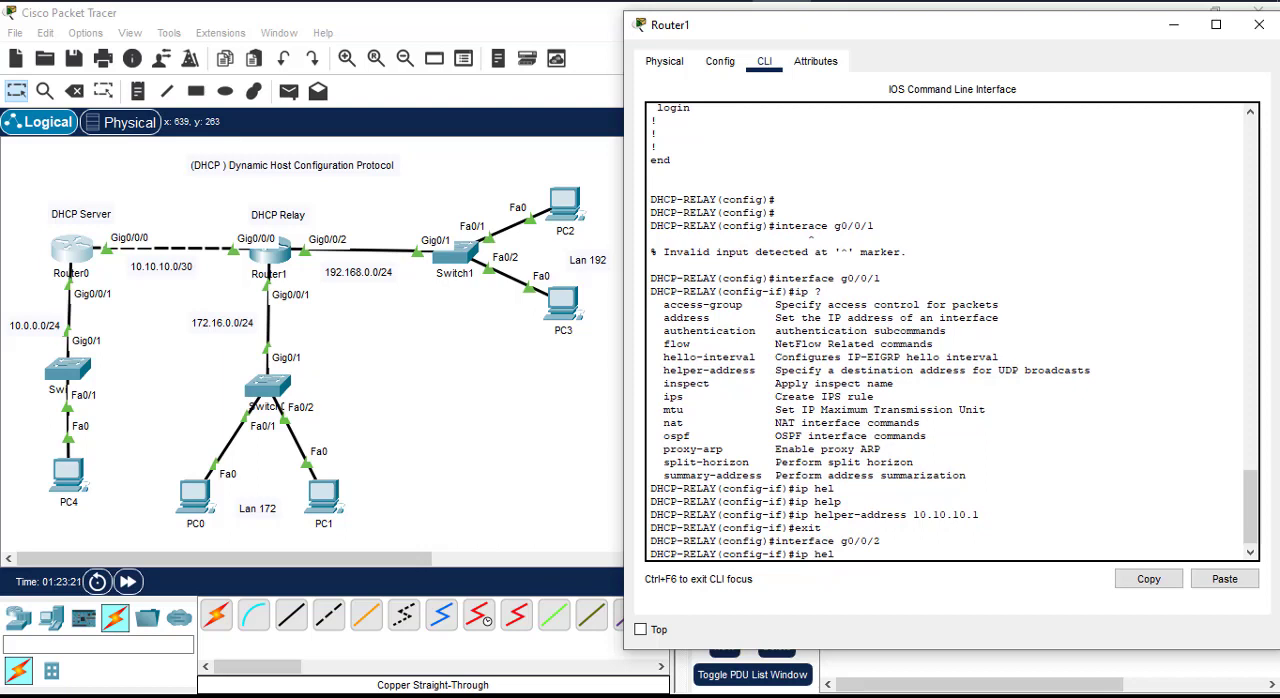
text(ip hel)
key(Tab)
text(p)
key(Tab)
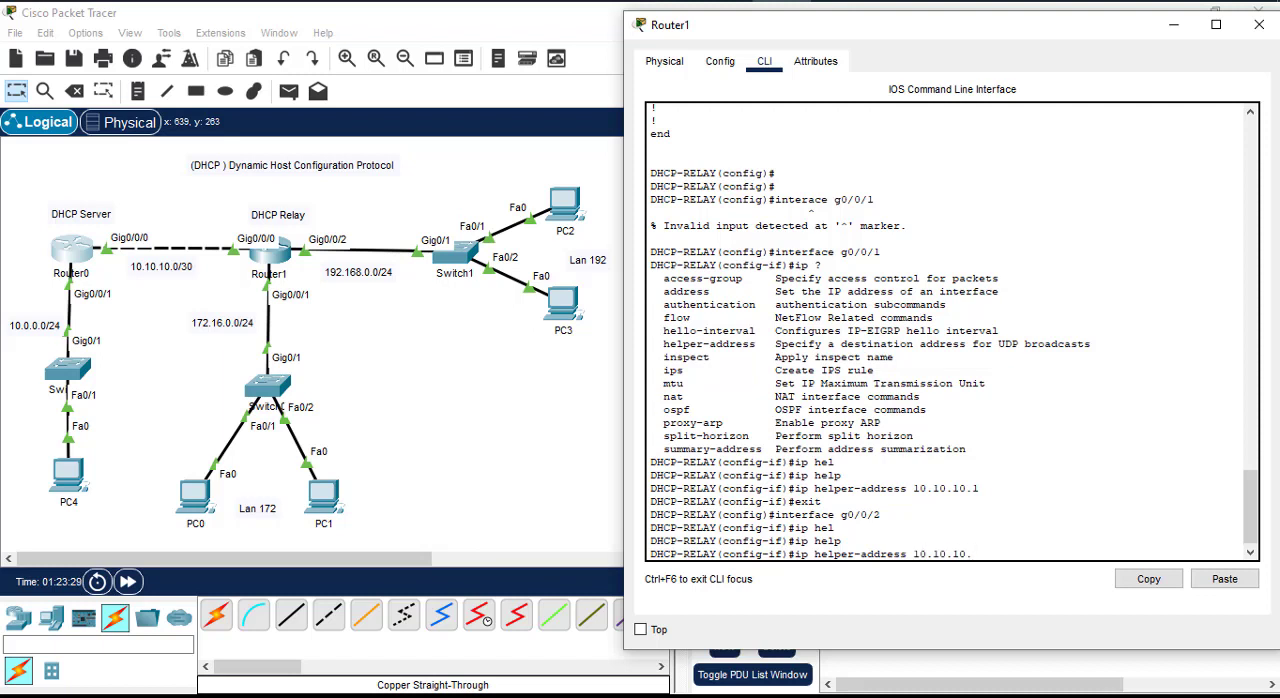
text(10.10.10.1)
key(Return)
key(Return)
key(Return)
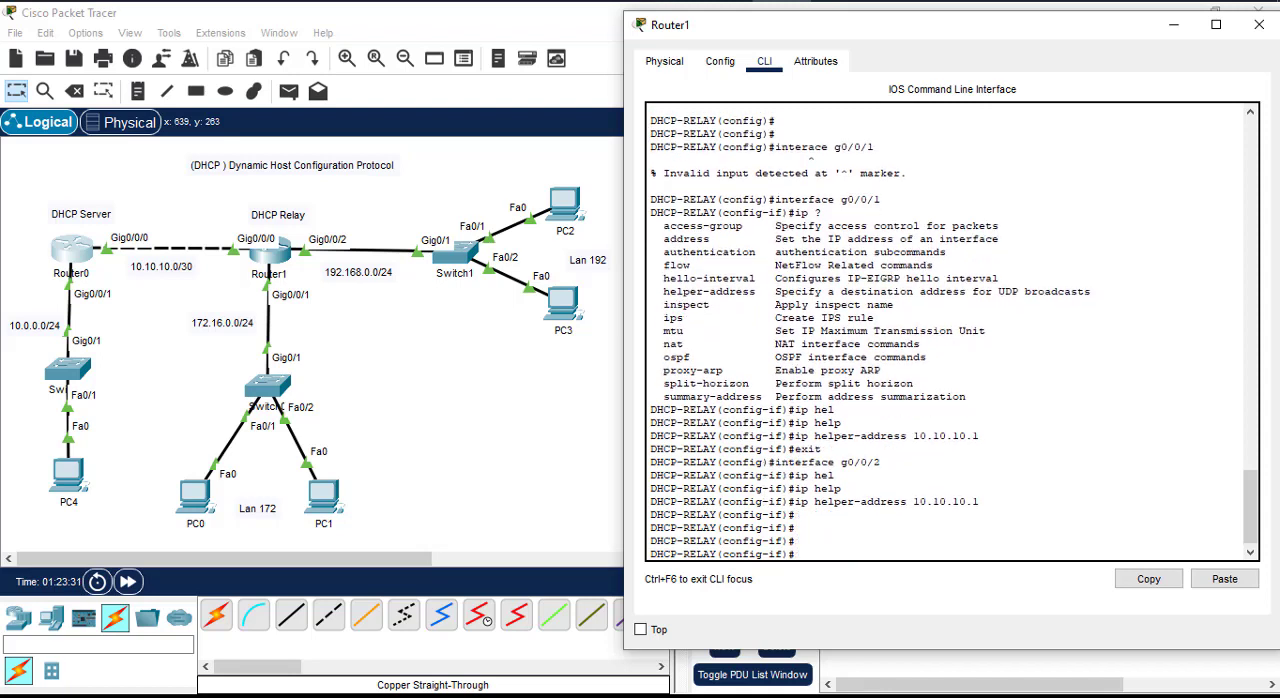
text(exit)
key(Return)
key(Return)
key(Return)
key(Return)
key(Return)
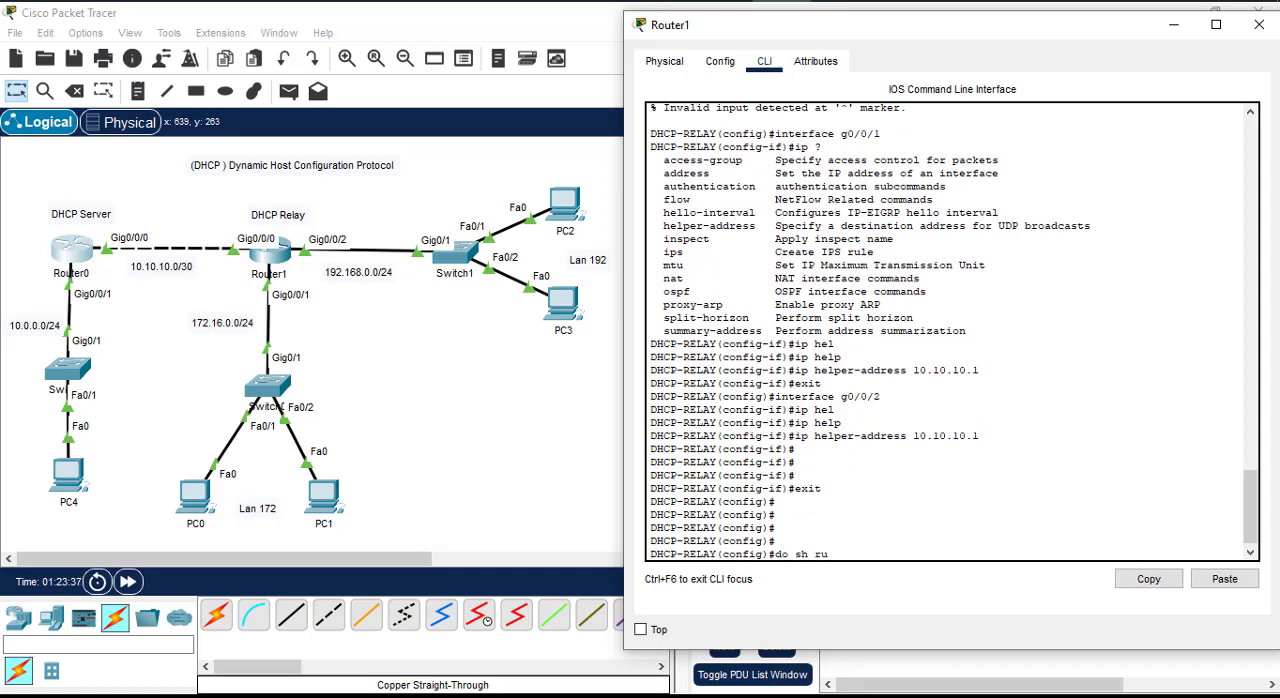
Step: Display Router1's running configuration and check the helper addresses on GigabitEthernet0/0/1 and GigabitEthernet0/0/2
text(do sh run)
key(Return)
key(space)
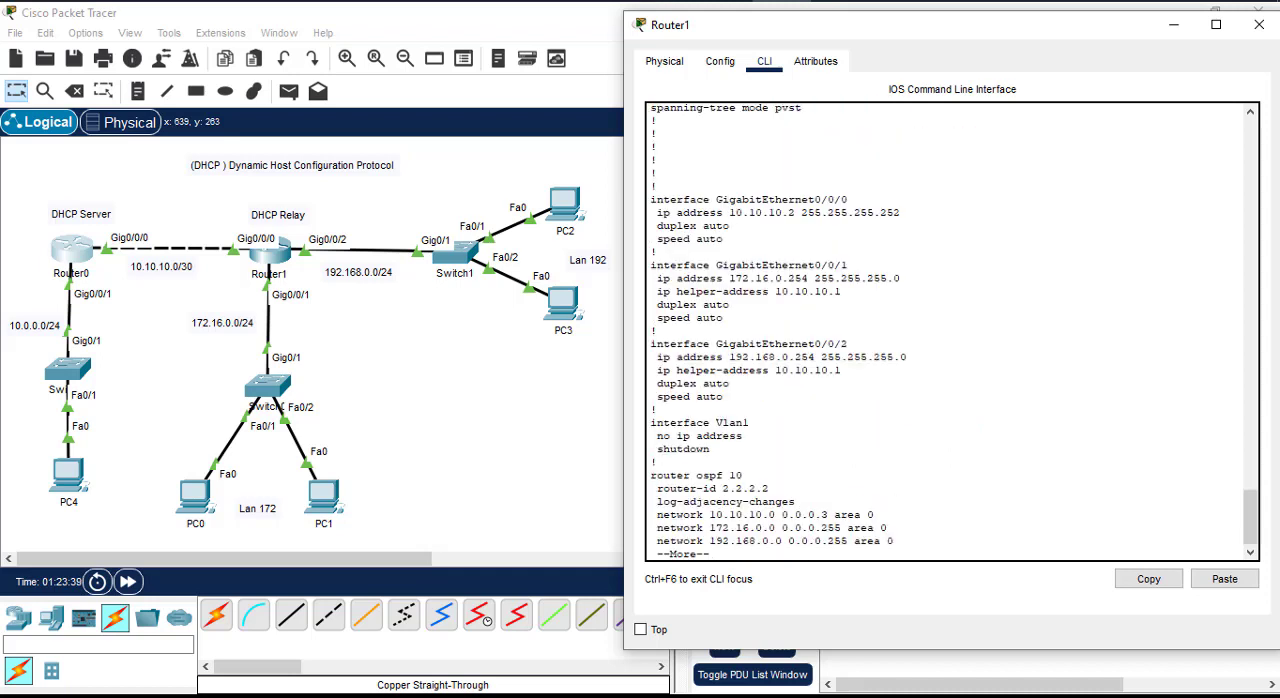
key(space)
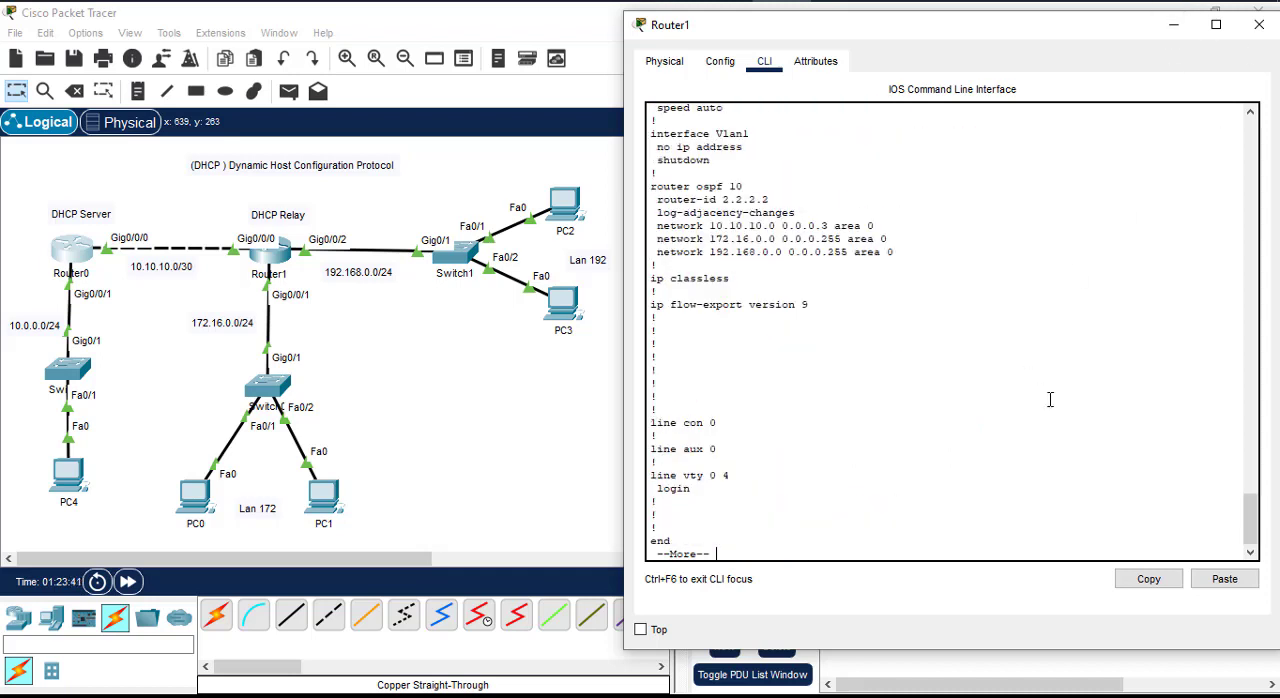
key(space)
scroll(980, 429, up, 10)
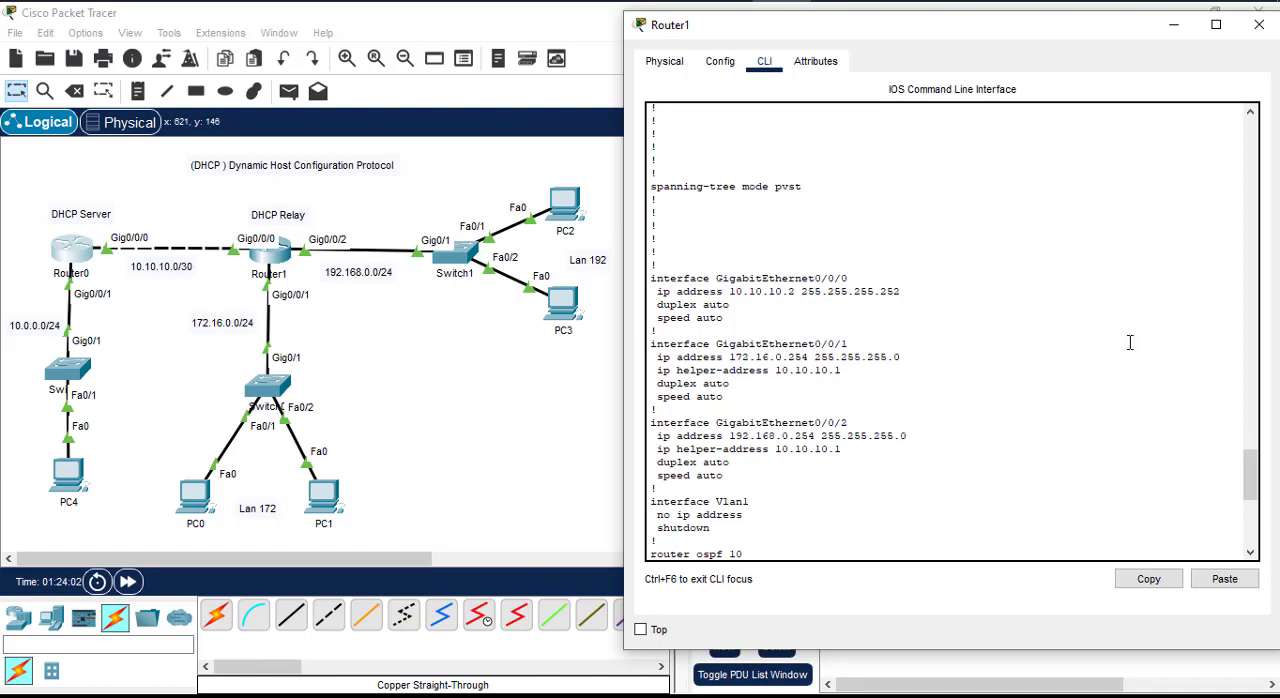
Step: Return to the end of Router1's running configuration and enter configuration mode for interface g0/0/2
scroll(1060, 340, down, 7)
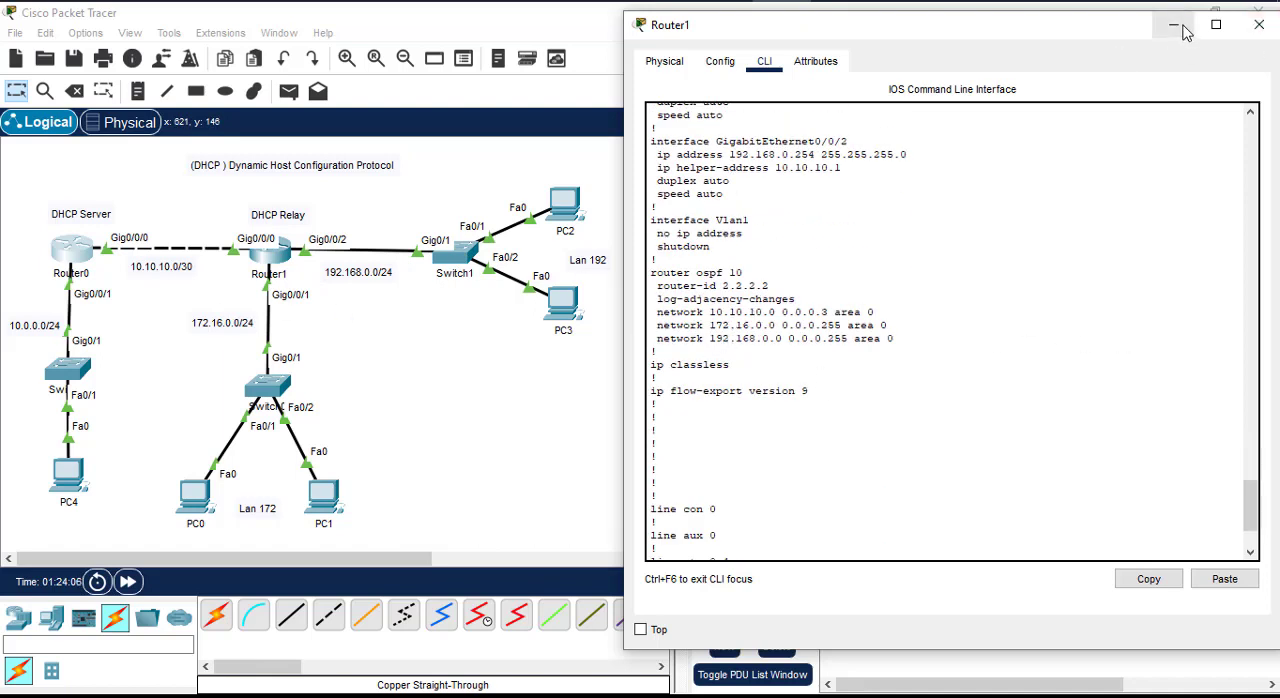
scroll(1009, 451, down, 3)
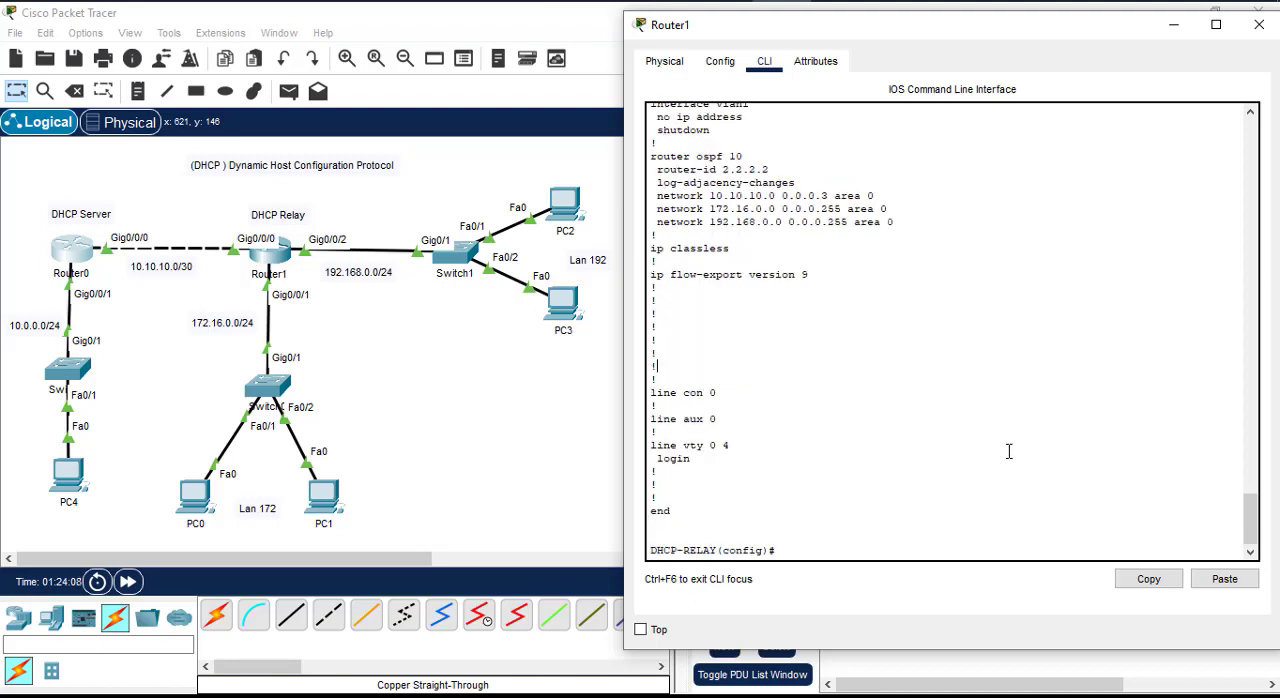
key(Return)
key(Return)
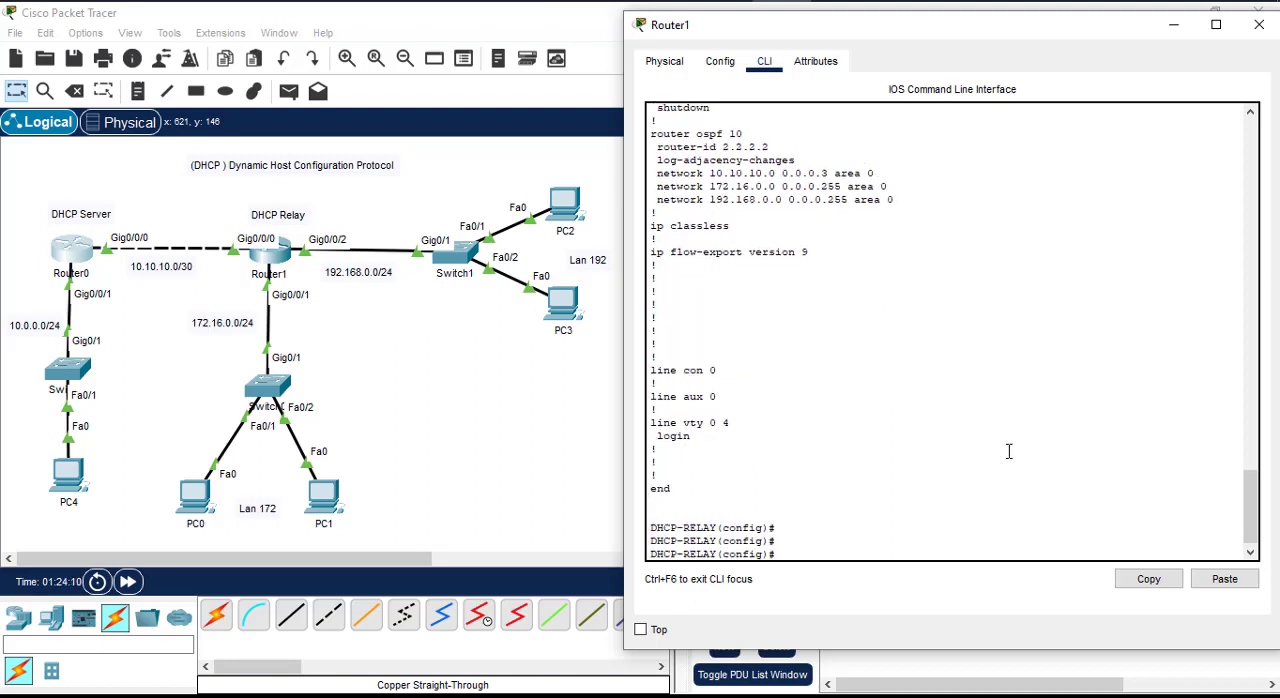
text(interface g0/0/2)
key(Return)
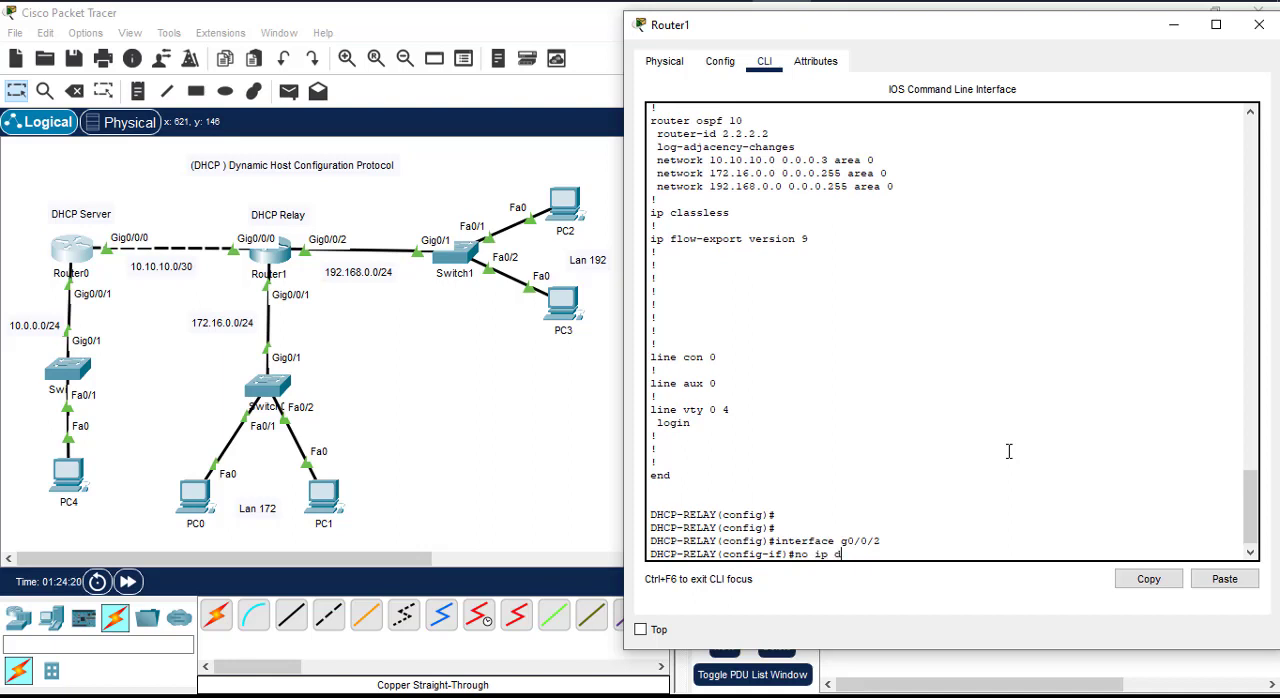
Step: Remove the IP helper address 10.10.10.1 from Router1's g0/0/2 interface
text(no ip he)
key(Tab)
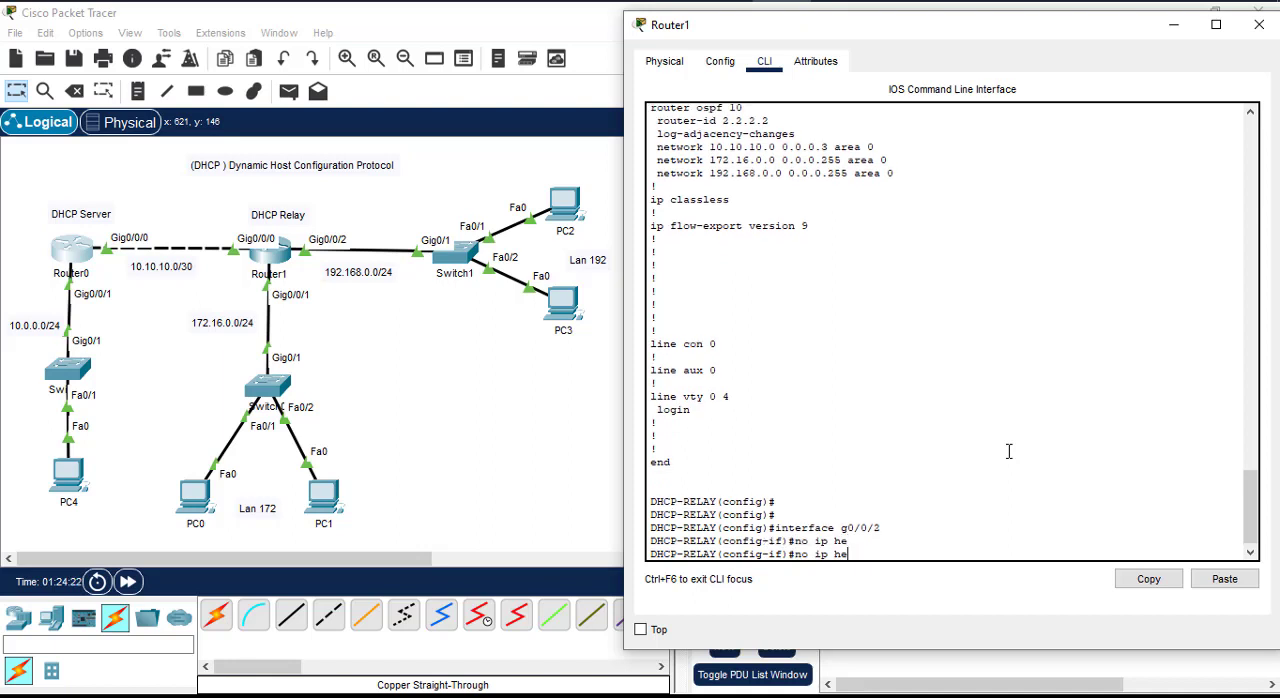
text(lp)
key(Tab)
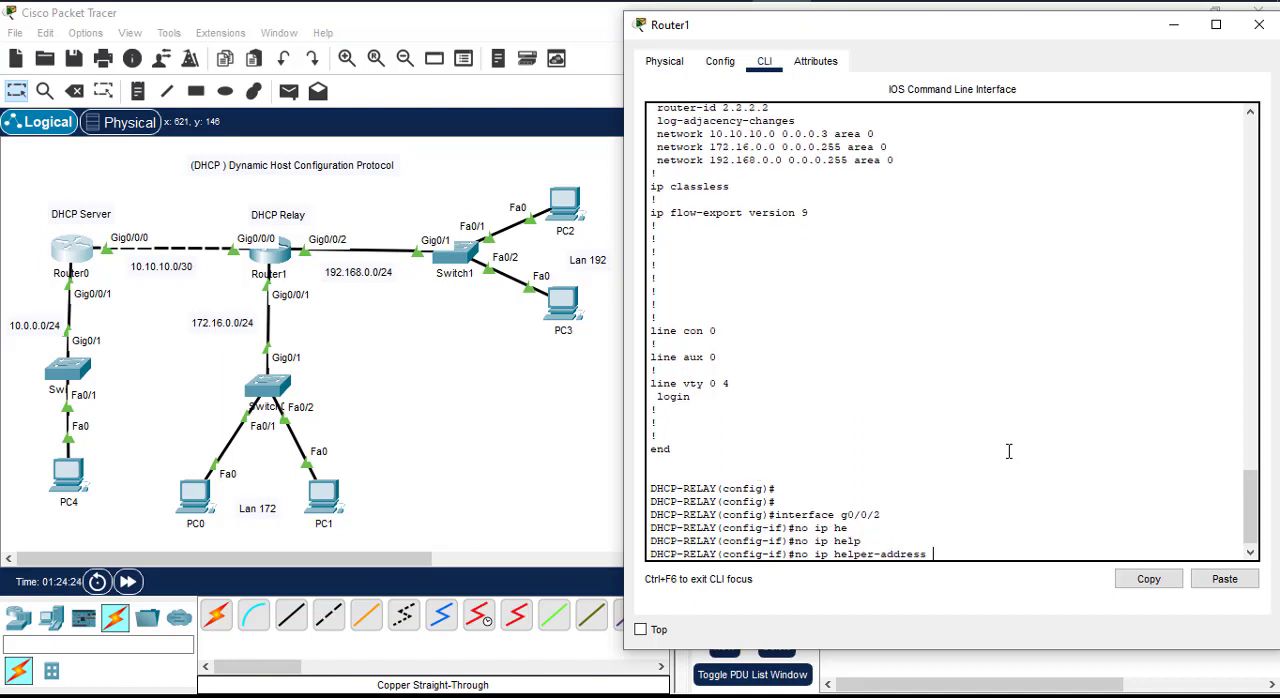
text(10.10.10.1)
key(Return)
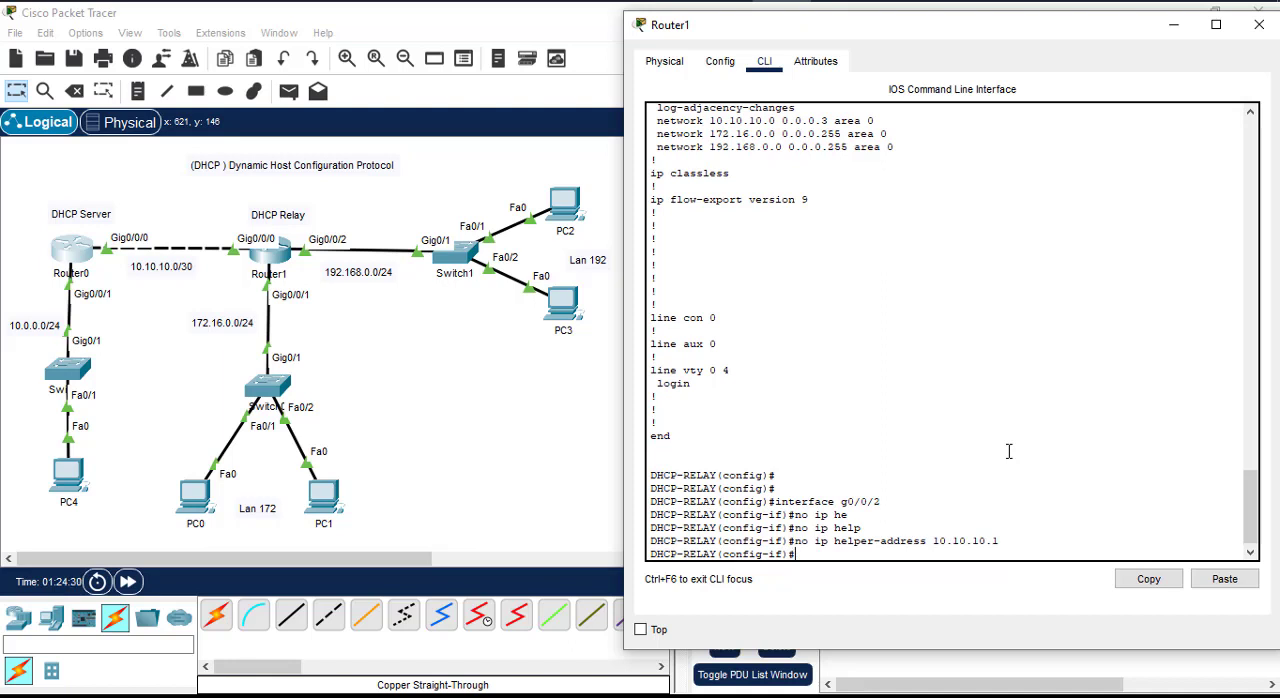
Step: Display Router1's running configuration, compare the helper address entries of GigabitEthernet0/0/1 and GigabitEthernet0/0/2, and minimize the router window
text(do sh run)
key(Return)
key(space)
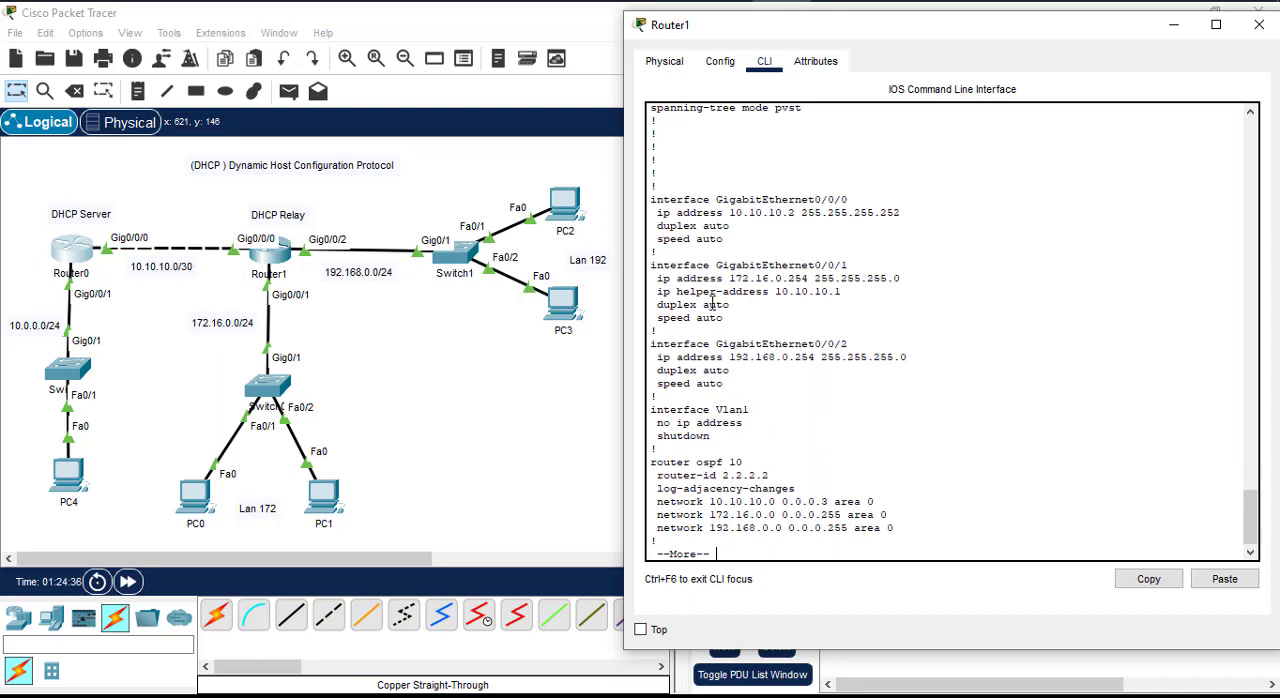
drag(659, 287, 851, 266)
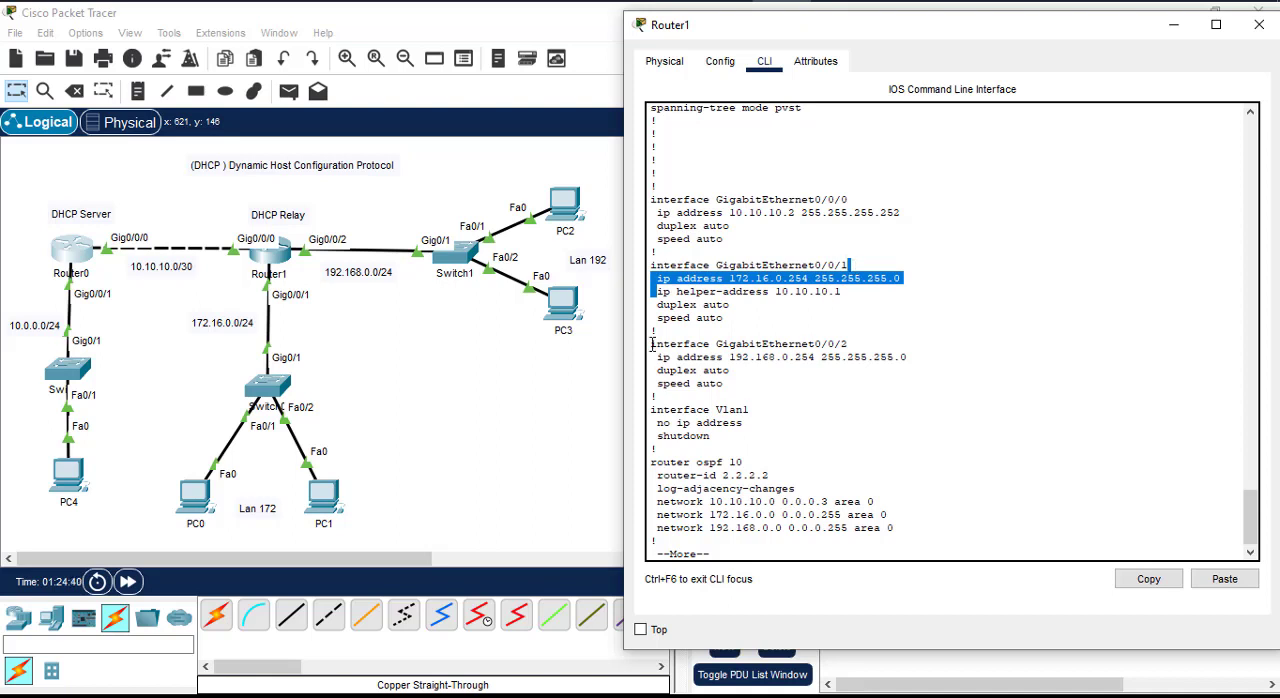
drag(650, 342, 763, 366)
click(1112, 421)
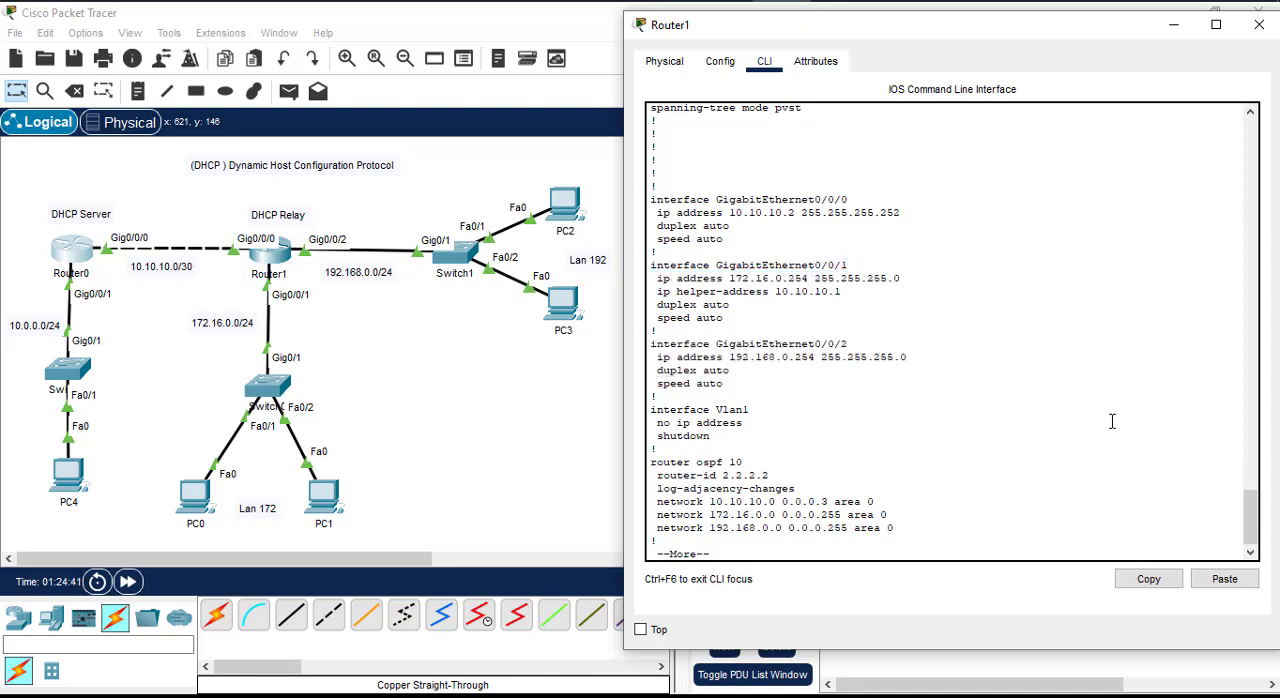
click(1177, 26)
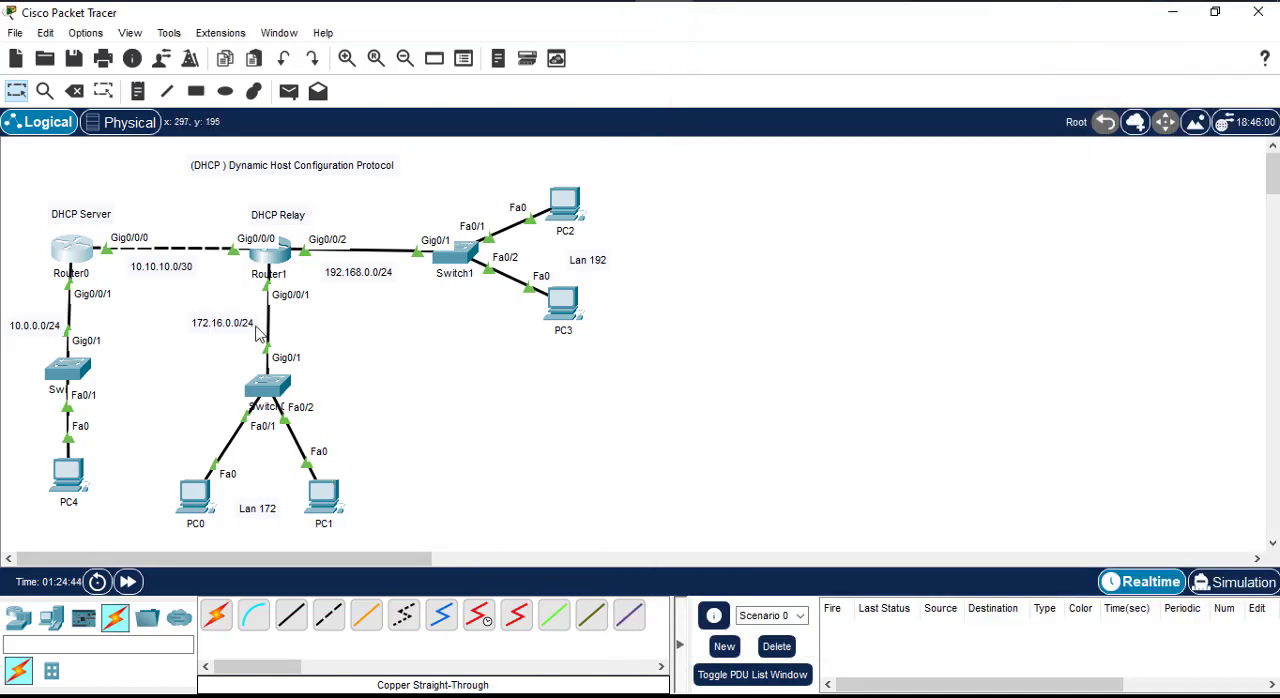
click(797, 1)
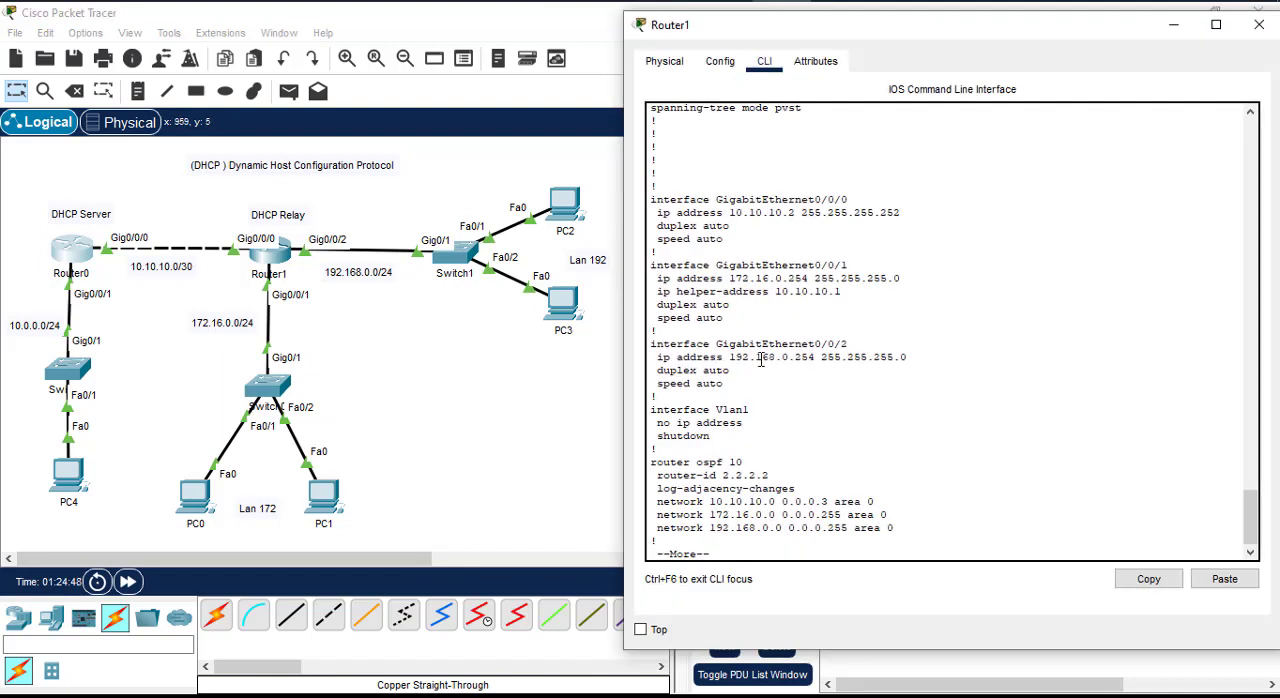
click(1174, 26)
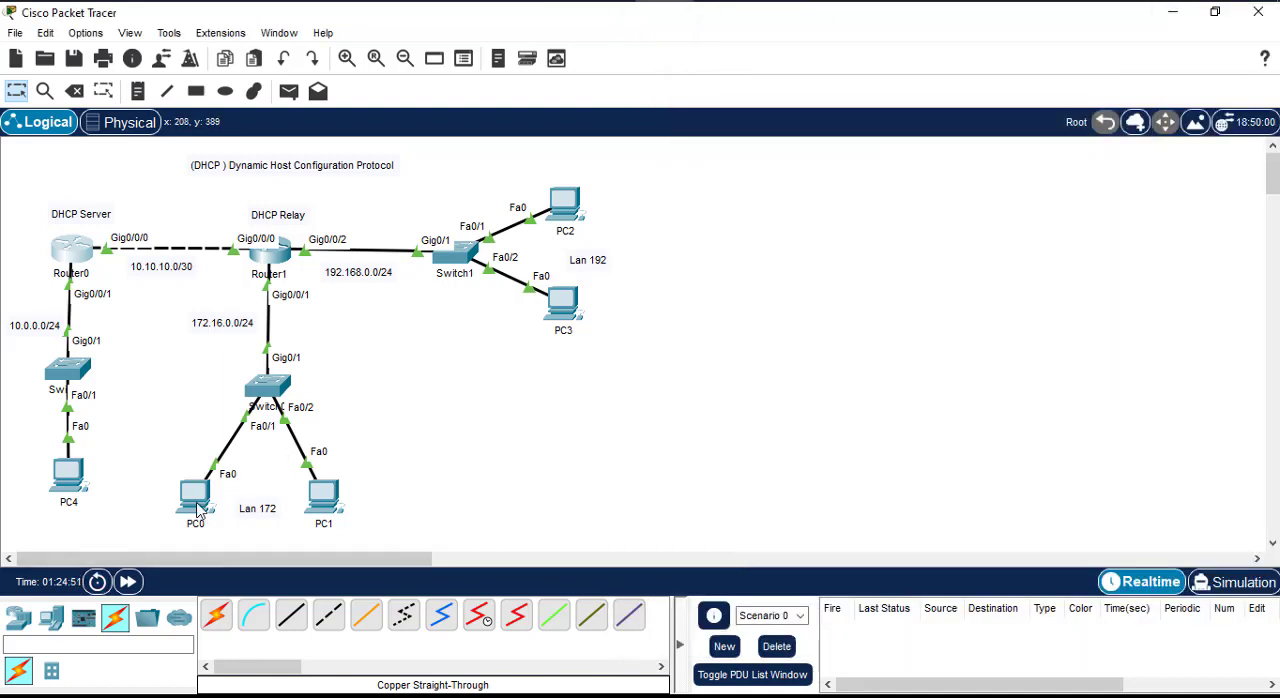
Step: Switch PC0's IPv4 configuration from static to DHCP
mouse_move(199, 508)
mouse_move(78, 253)
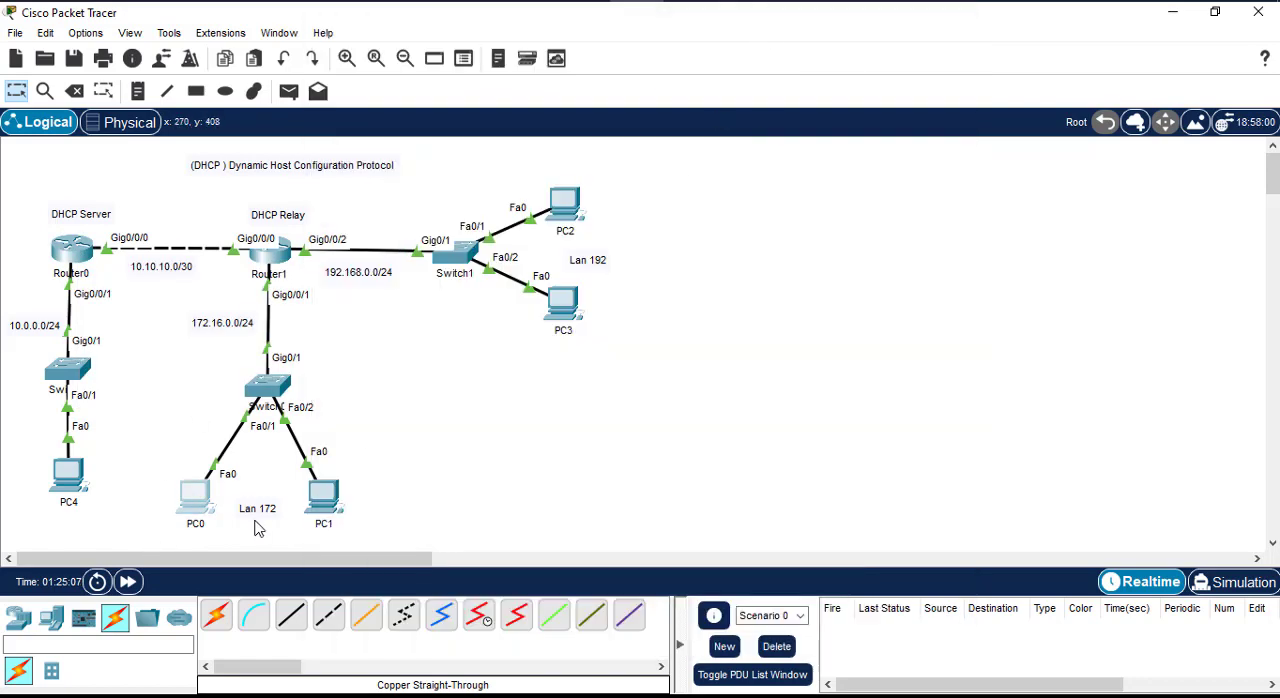
click(193, 497)
drag(686, 44, 920, 40)
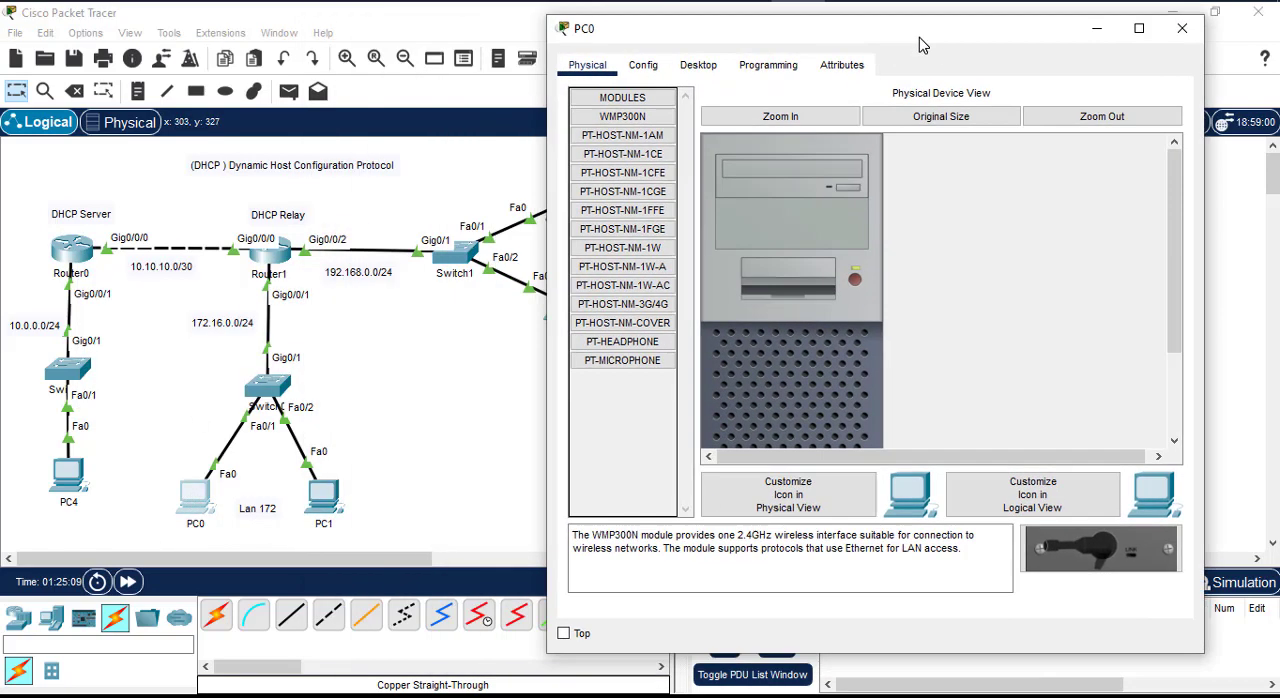
click(680, 66)
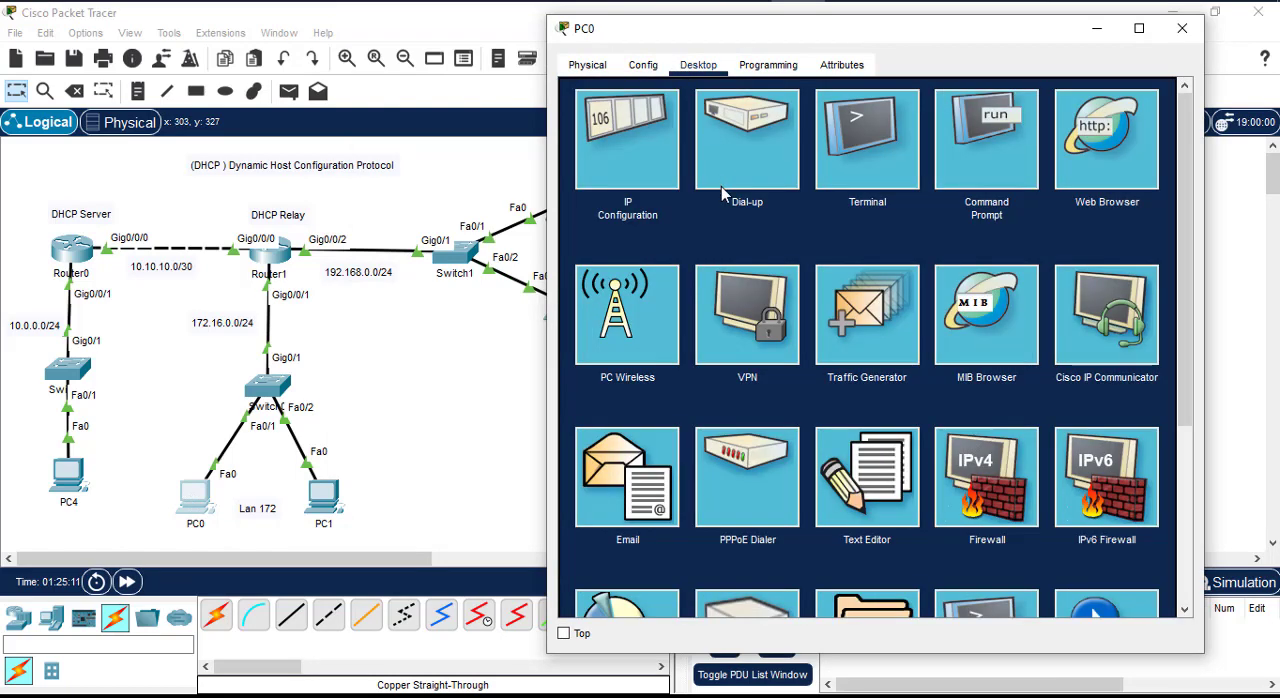
click(640, 180)
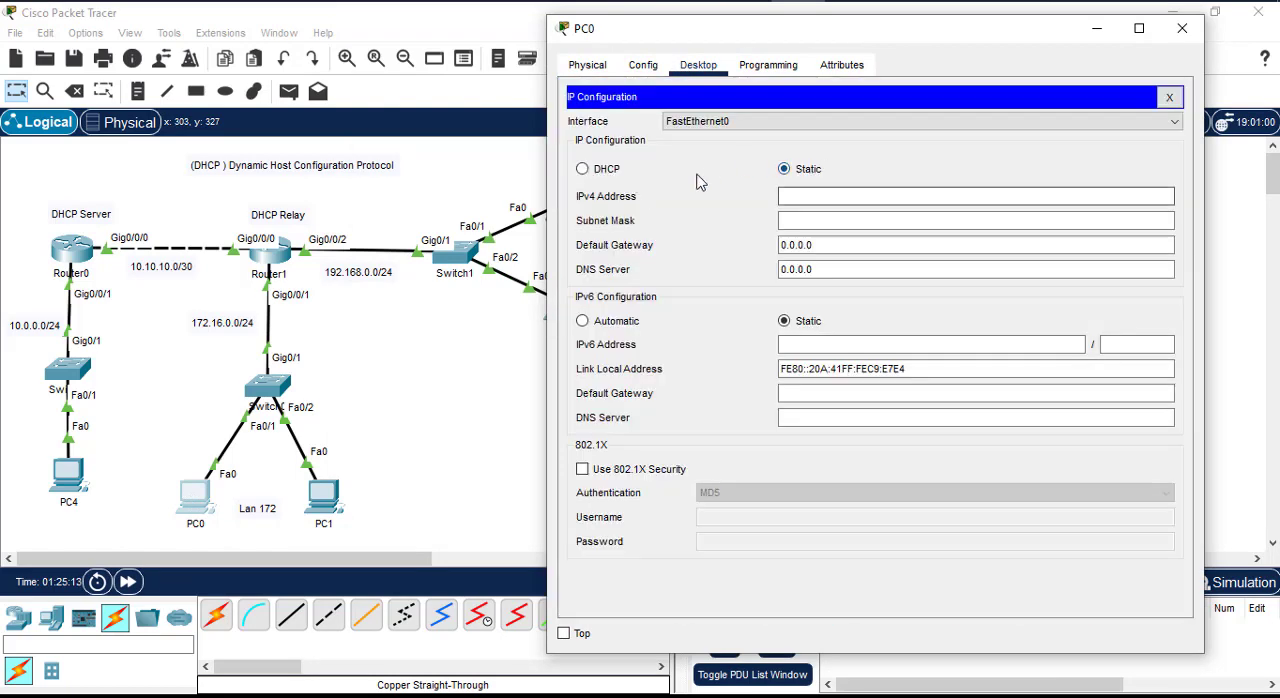
click(619, 170)
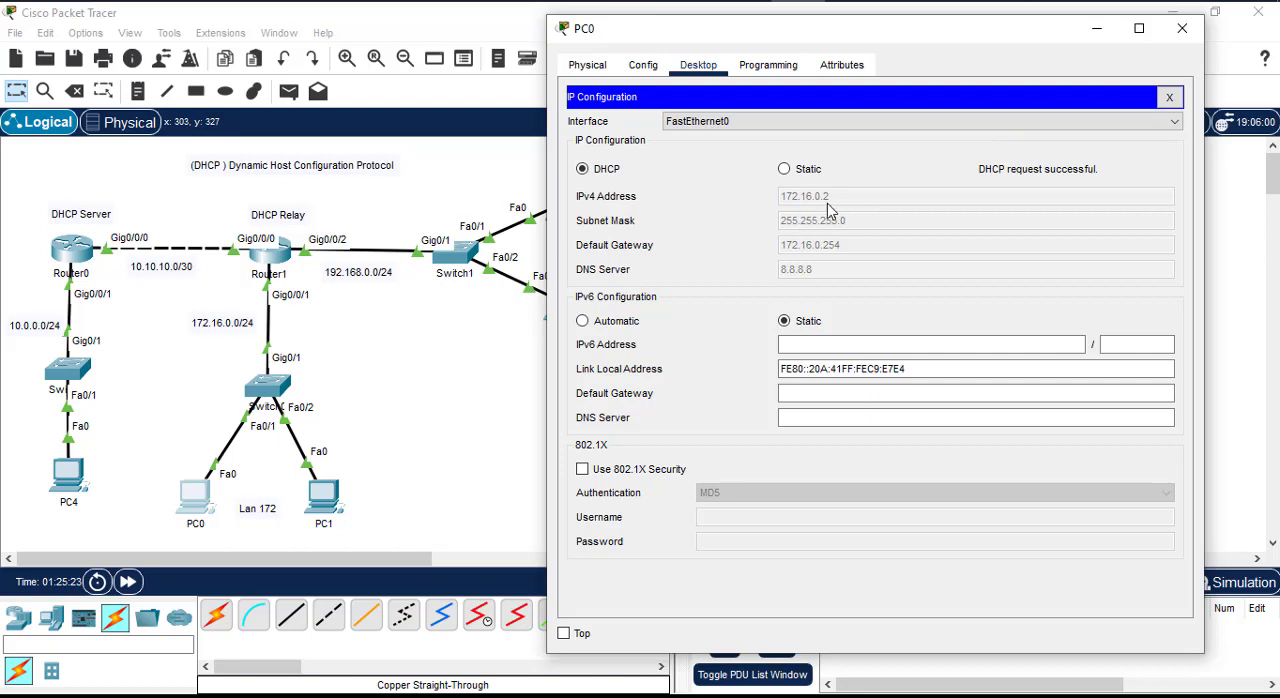
Step: Compare PC0's assigned address with the DHCP excluded addresses in Router0's running configuration, and close PC0's window
click(100, 275)
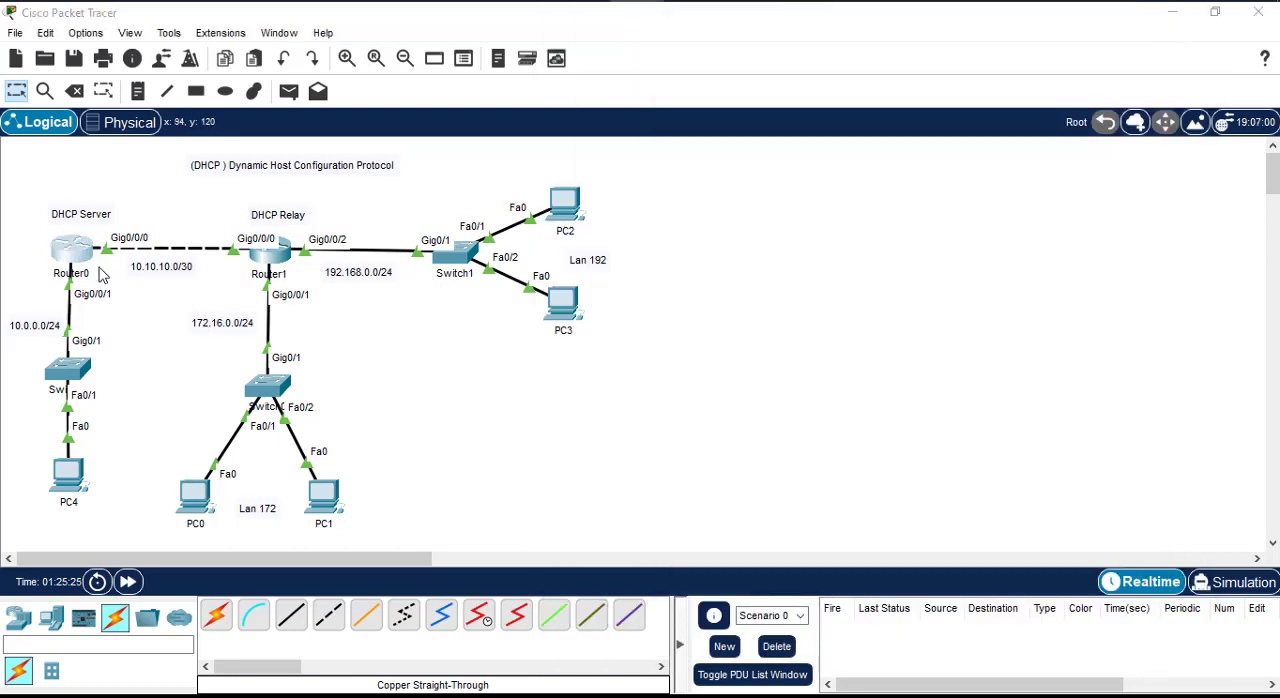
drag(849, 282, 797, 283)
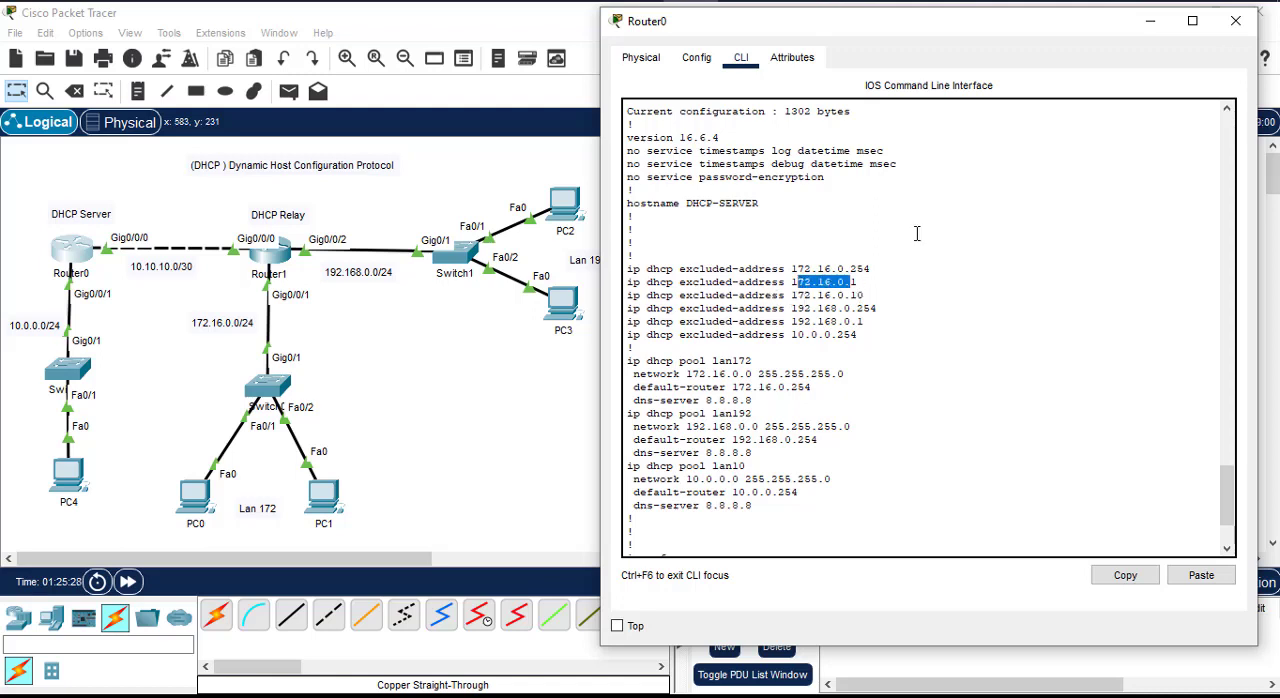
click(1150, 21)
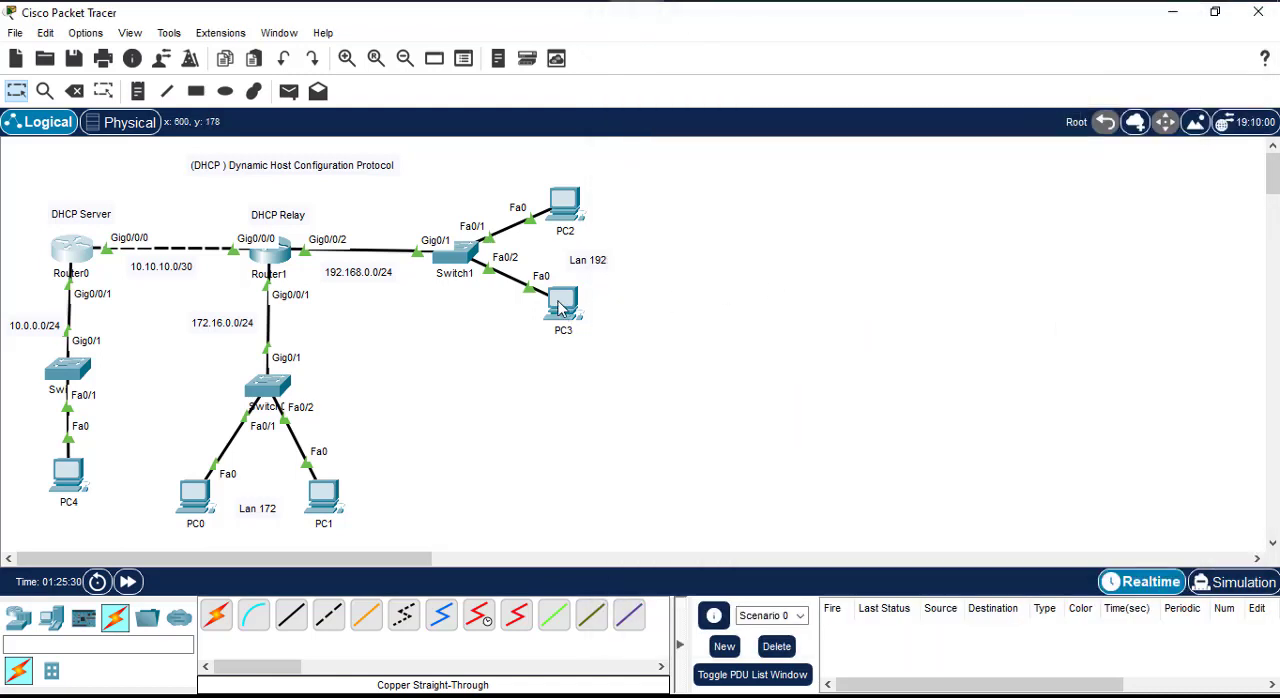
click(197, 498)
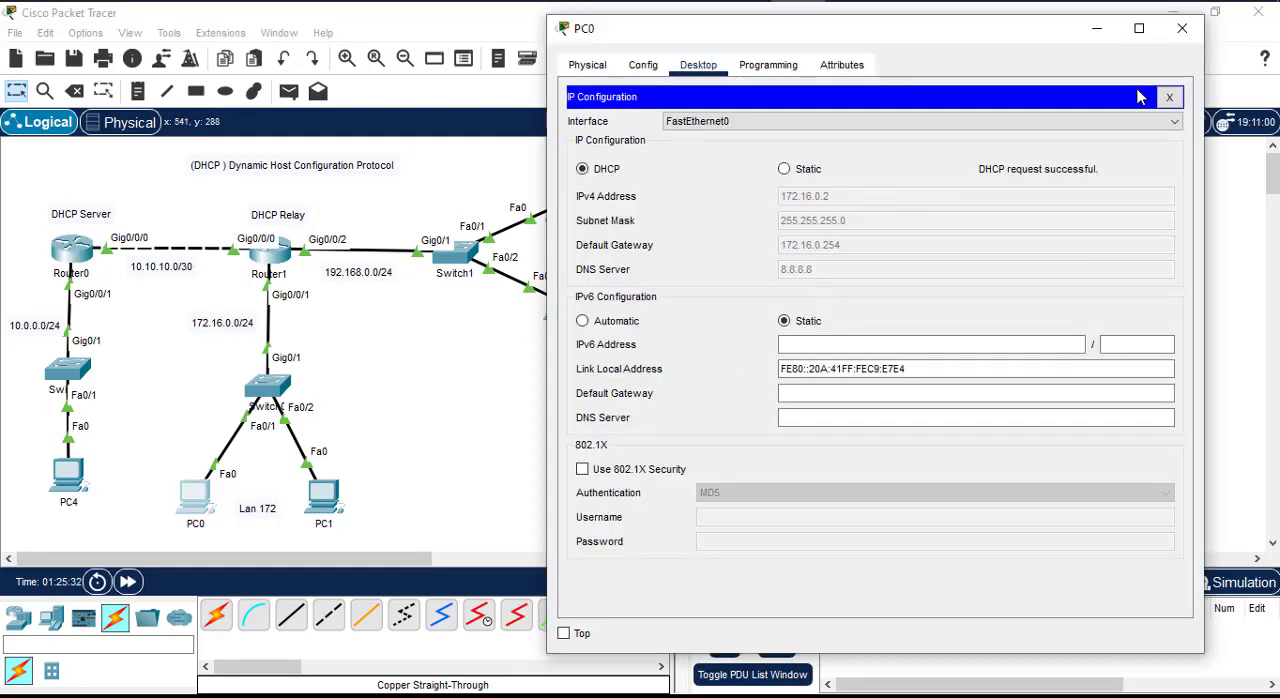
click(1182, 28)
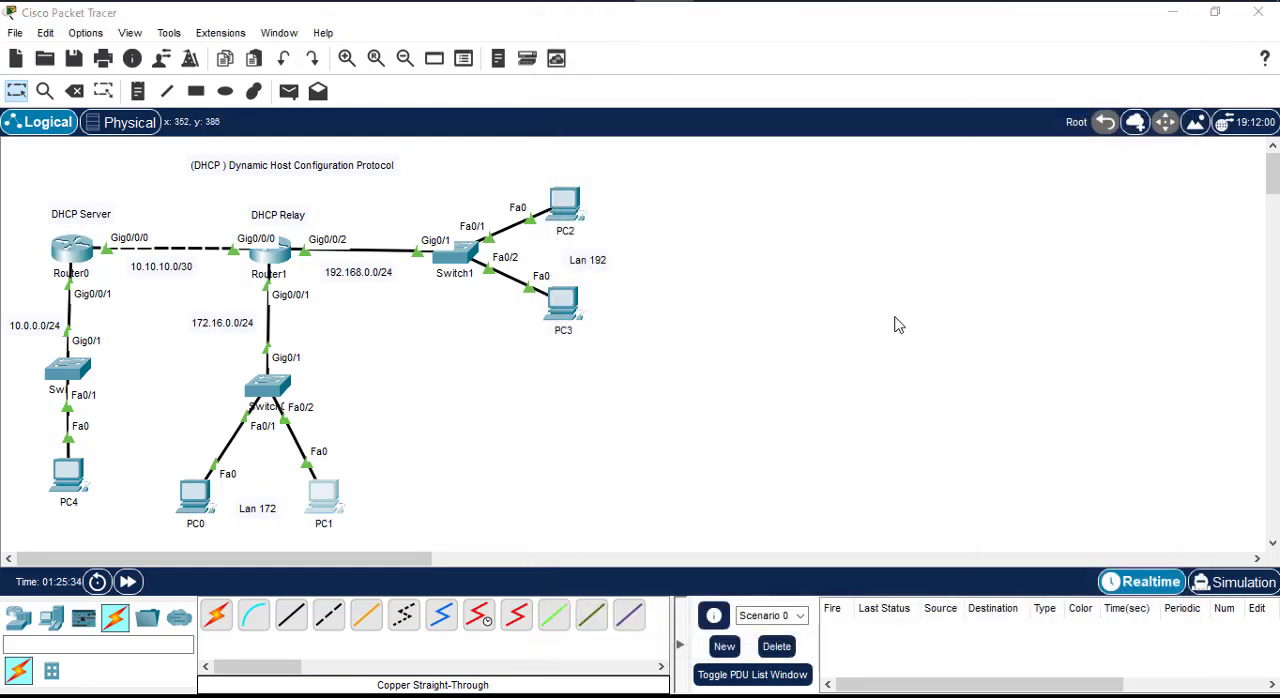
Step: Switch PC1's IPv4 configuration to DHCP and close its window once the request has completed
click(323, 493)
click(463, 60)
drag(577, 39, 890, 42)
click(728, 145)
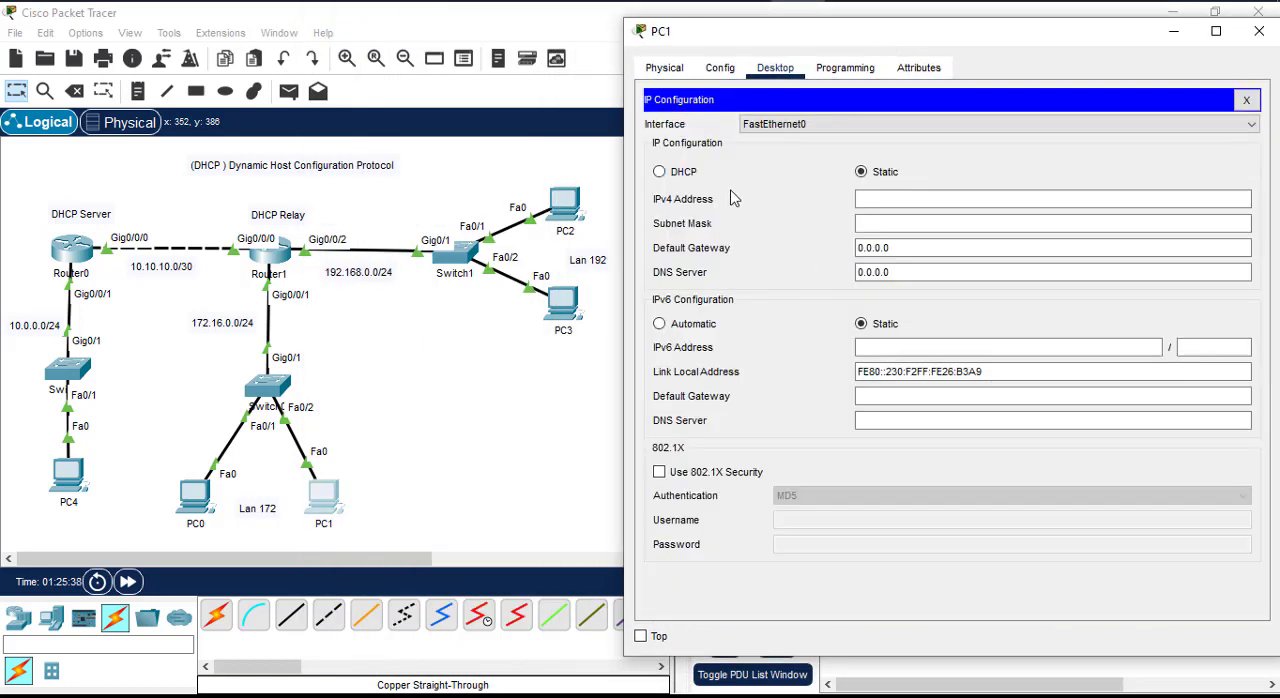
click(684, 174)
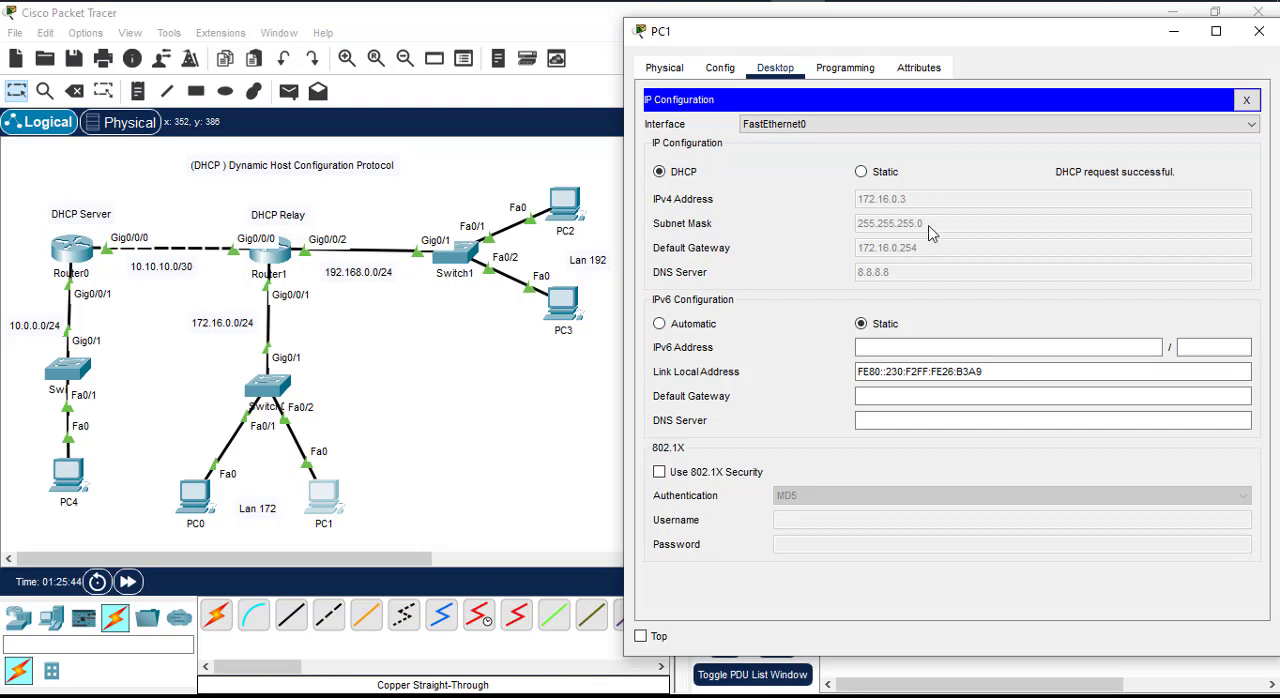
click(1246, 100)
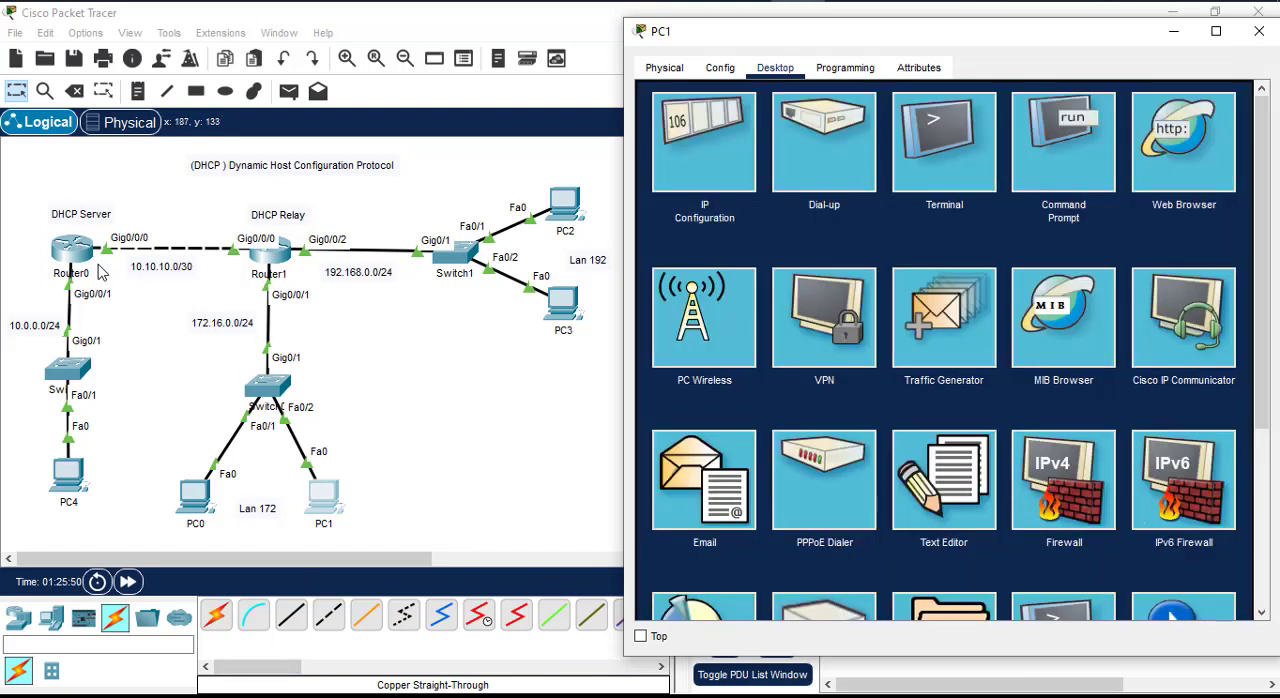
click(1266, 33)
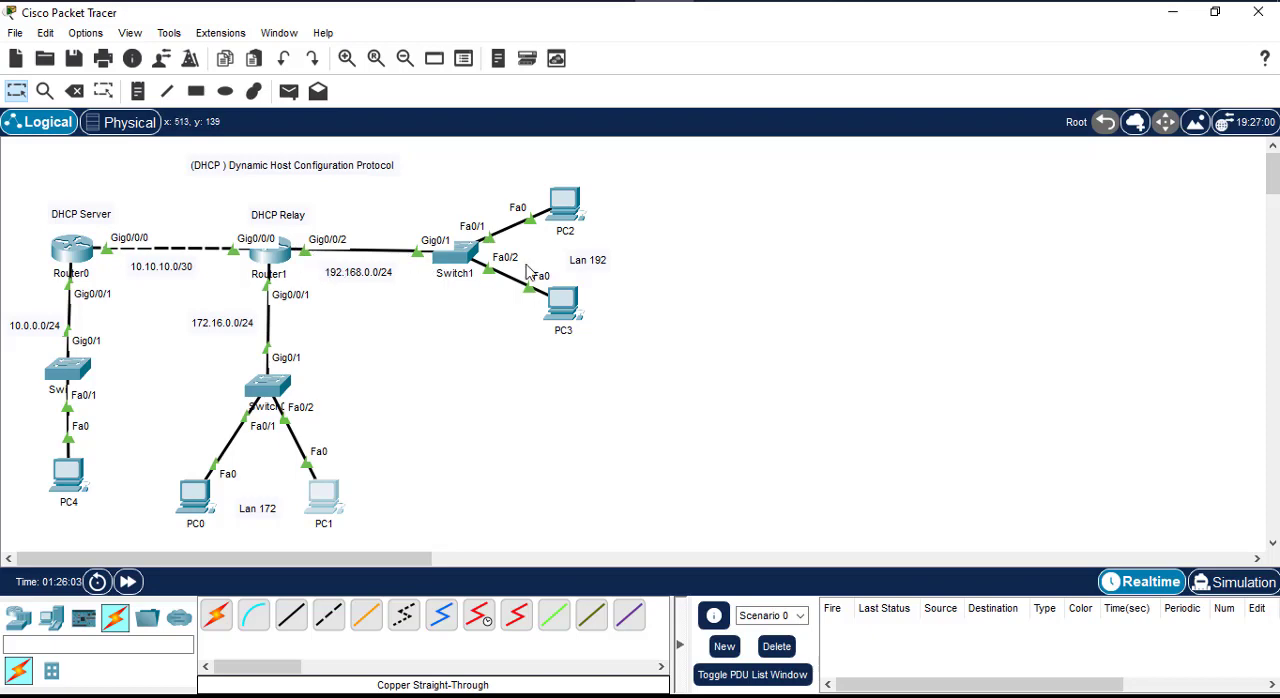
Step: Switch PC2's IPv4 configuration in the 192.168.0.0/24 LAN to DHCP
click(565, 205)
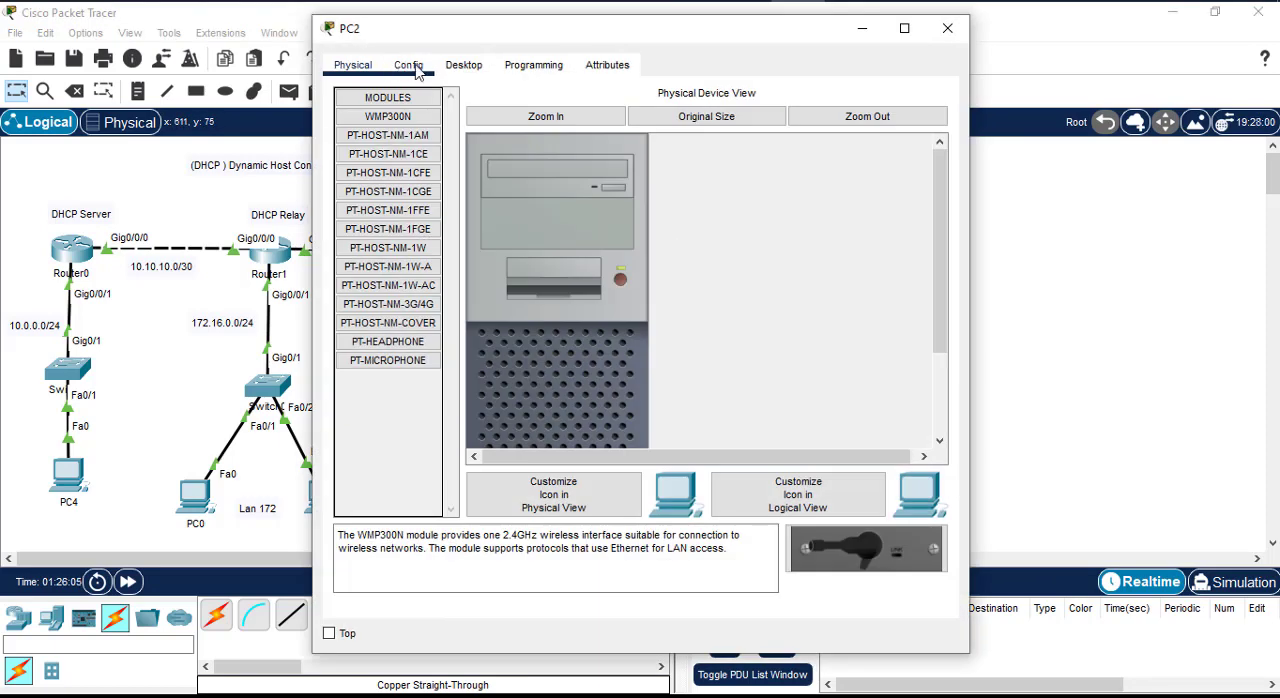
click(413, 66)
click(470, 68)
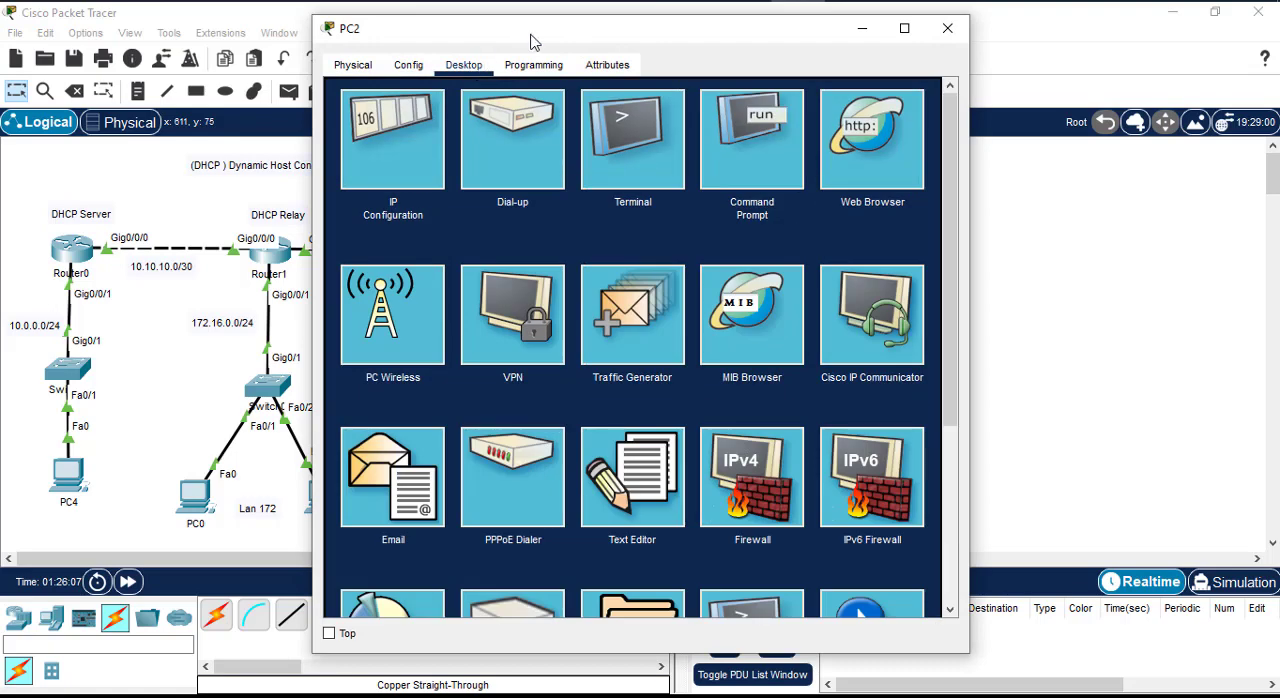
drag(529, 38, 848, 43)
click(700, 155)
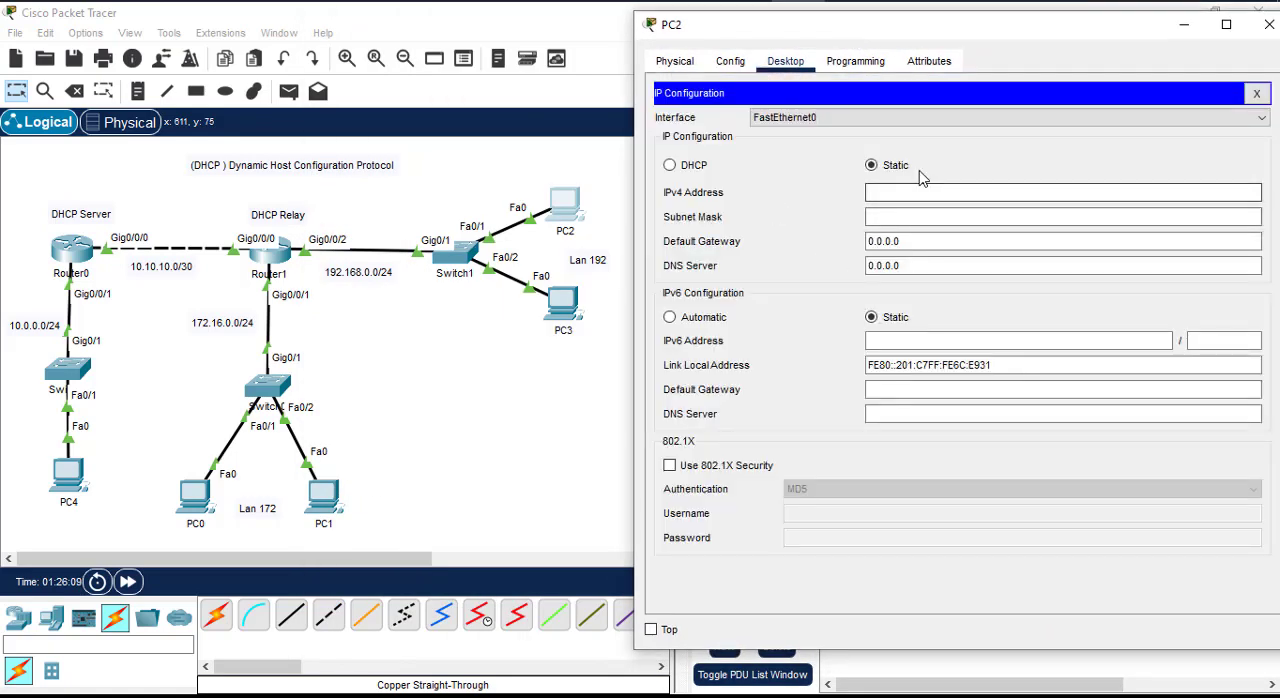
click(688, 169)
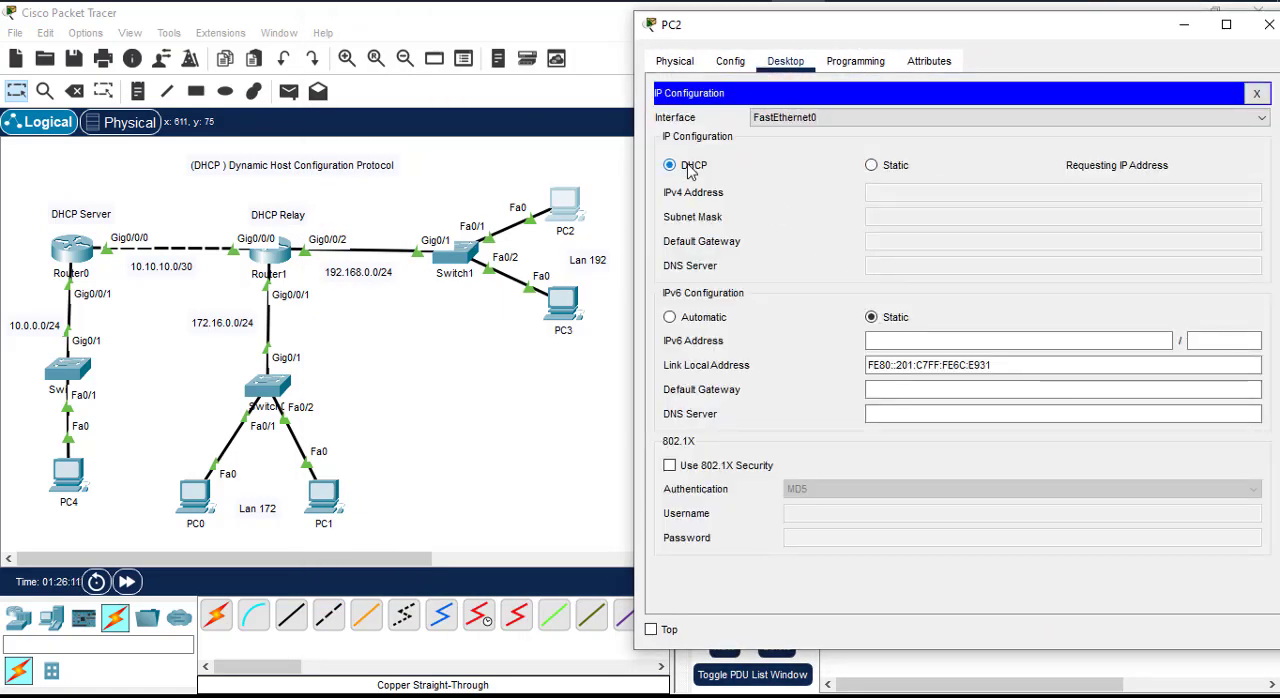
Step: Switch PC3's IPv4 configuration to DHCP, and check the outcome of PC2's DHCP request before closing PC2's window
click(560, 303)
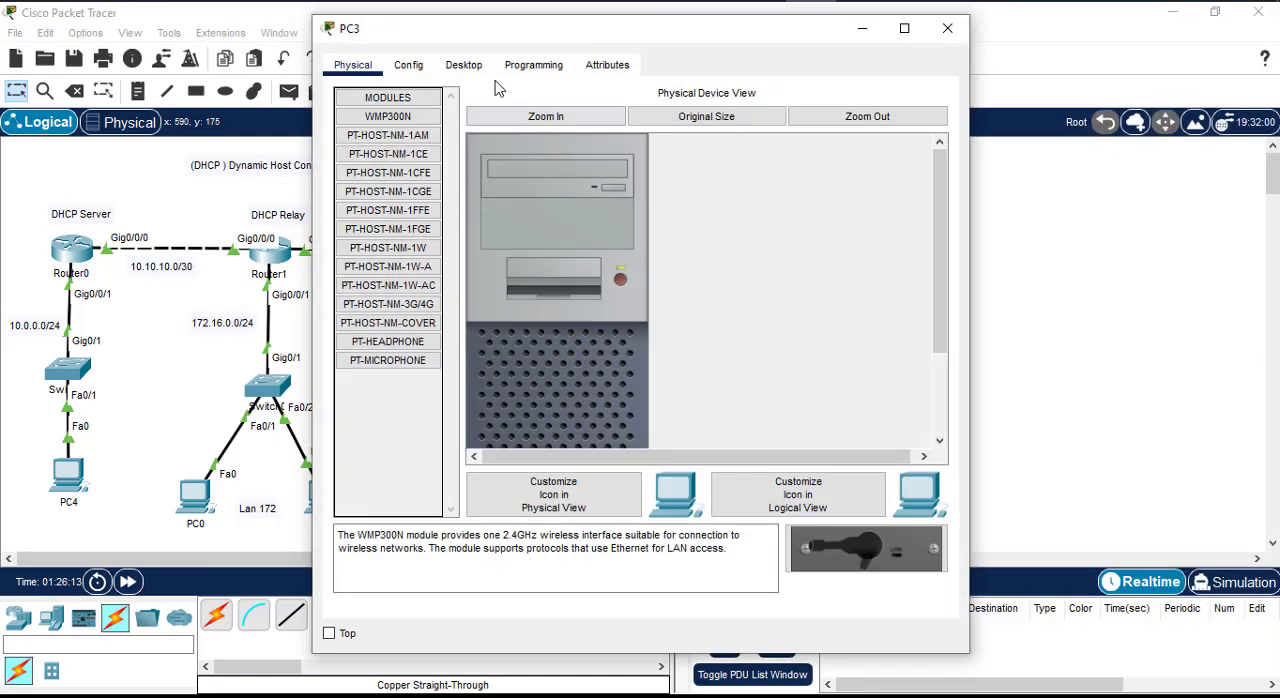
click(464, 65)
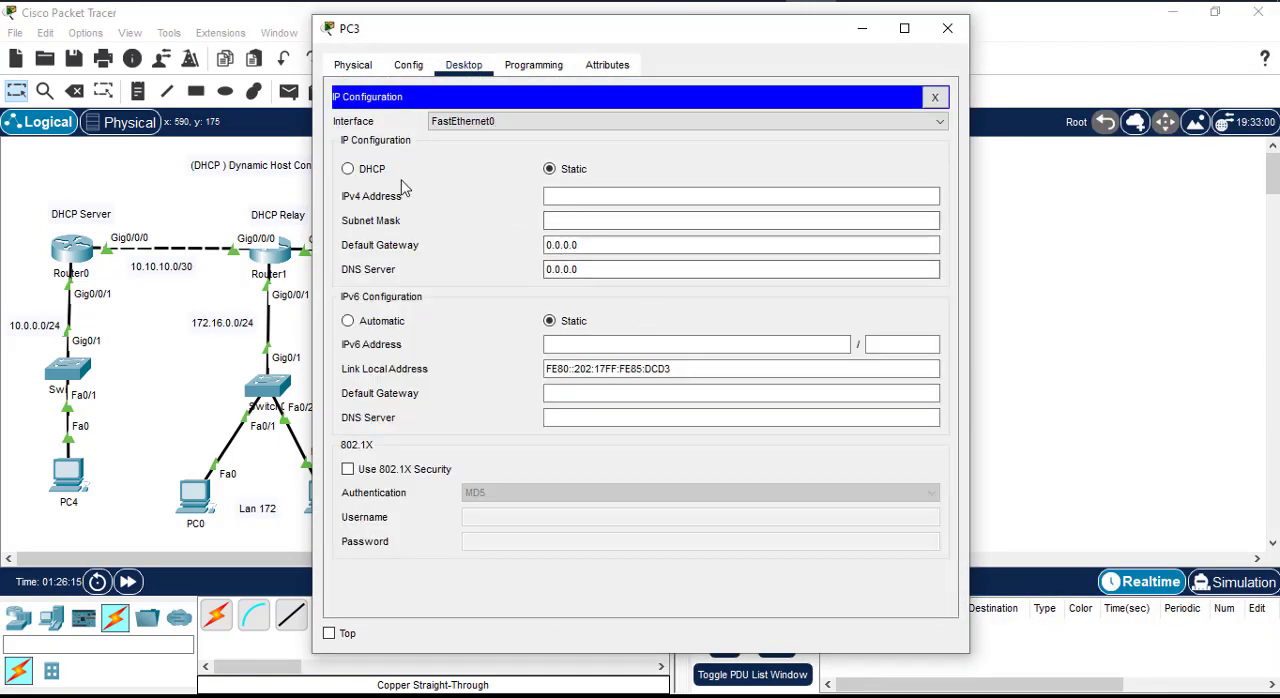
click(374, 169)
drag(666, 36, 974, 27)
click(760, 1)
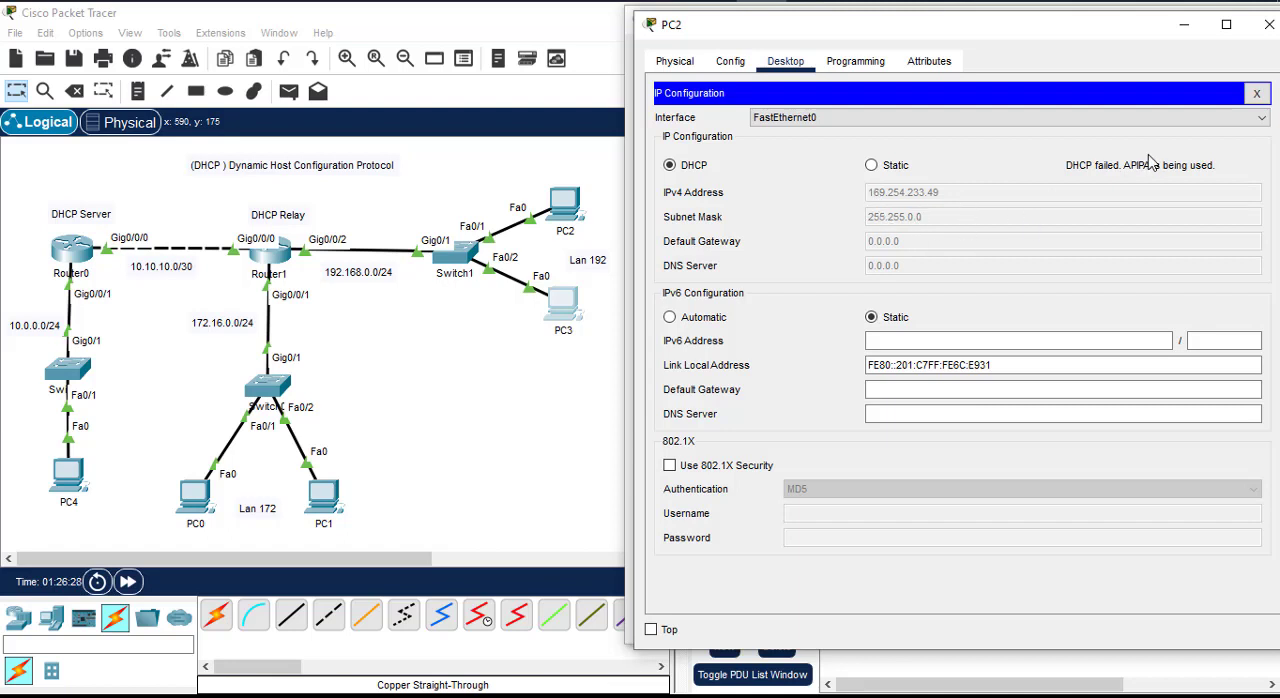
click(1269, 24)
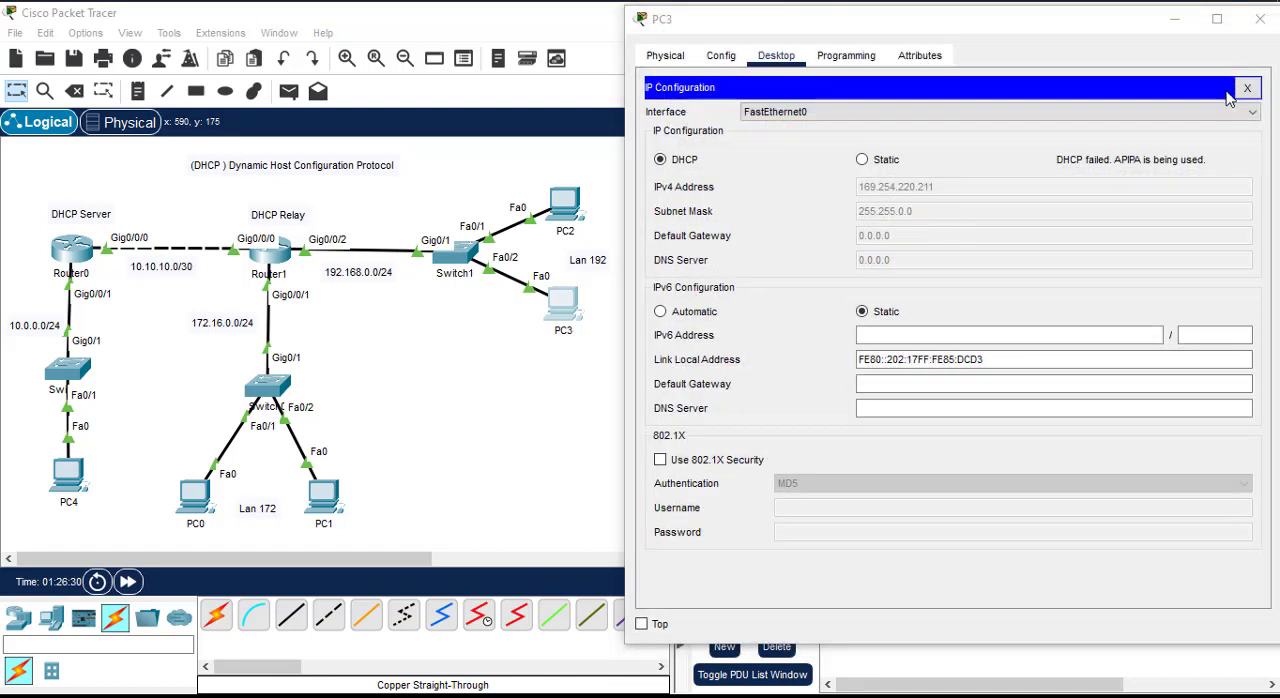
Step: Close PC3's window and page through the rest of Router1's running configuration to return to the interface configuration prompt
click(1260, 19)
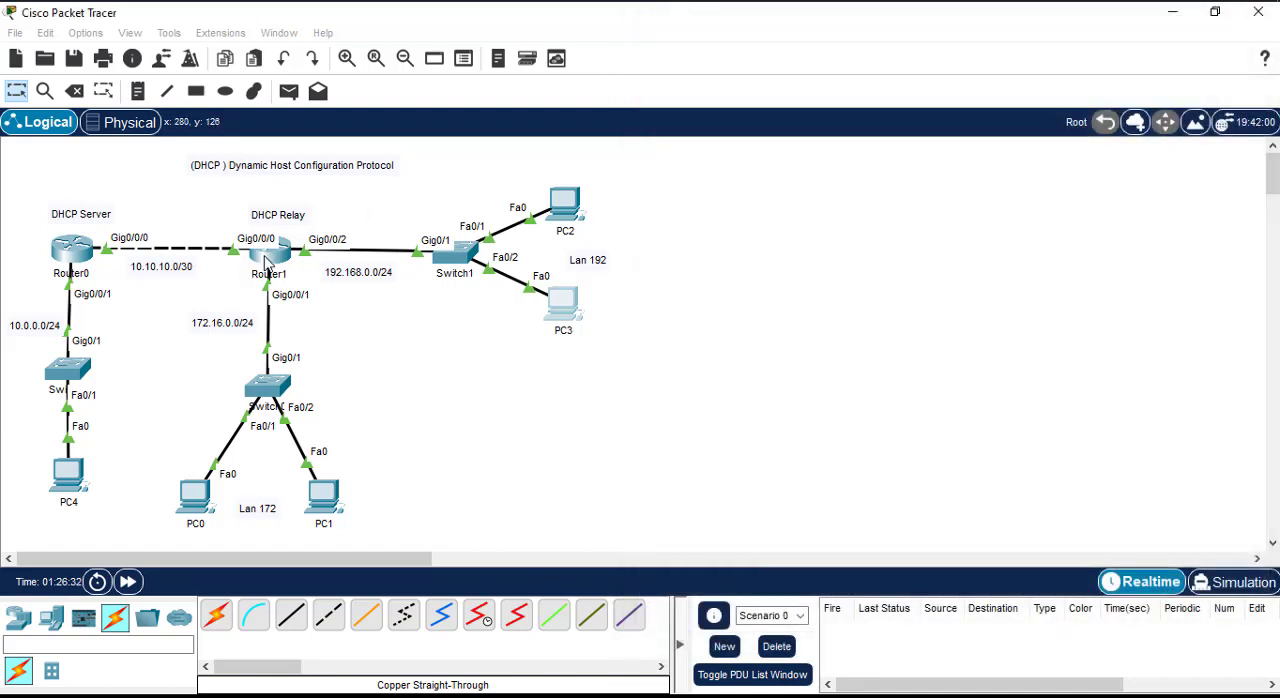
click(268, 255)
key(Return)
key(Return)
key(Return)
key(Return)
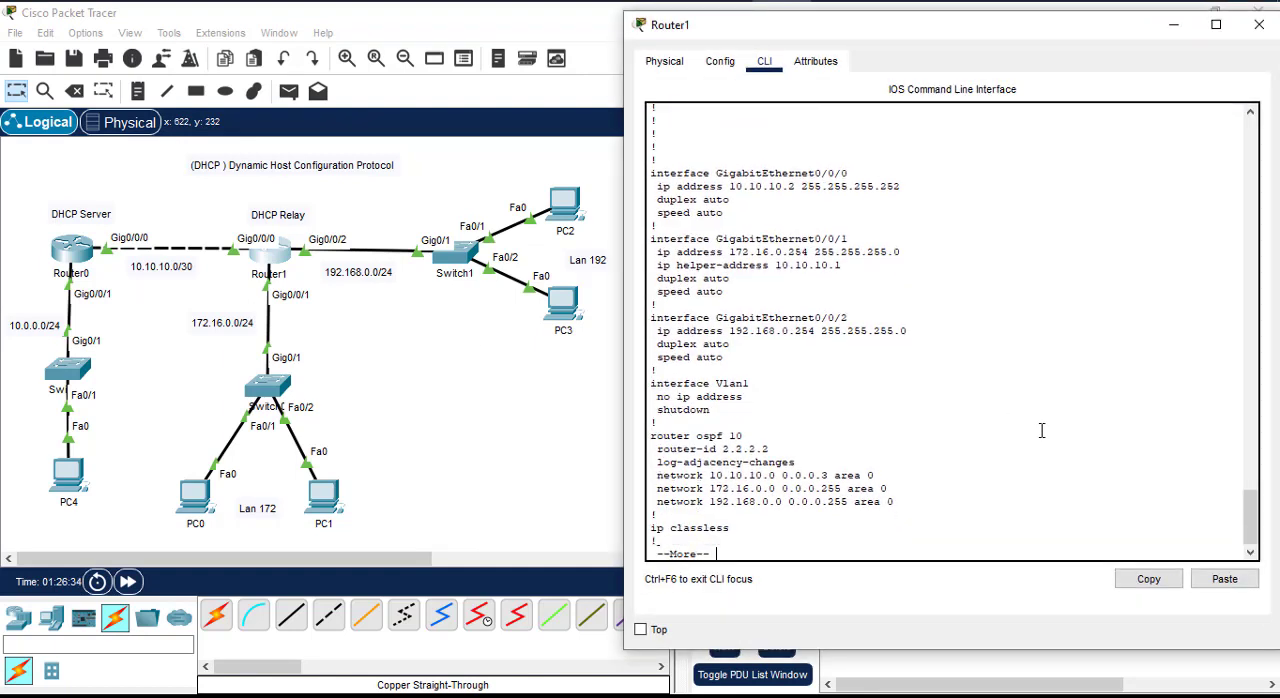
key(space)
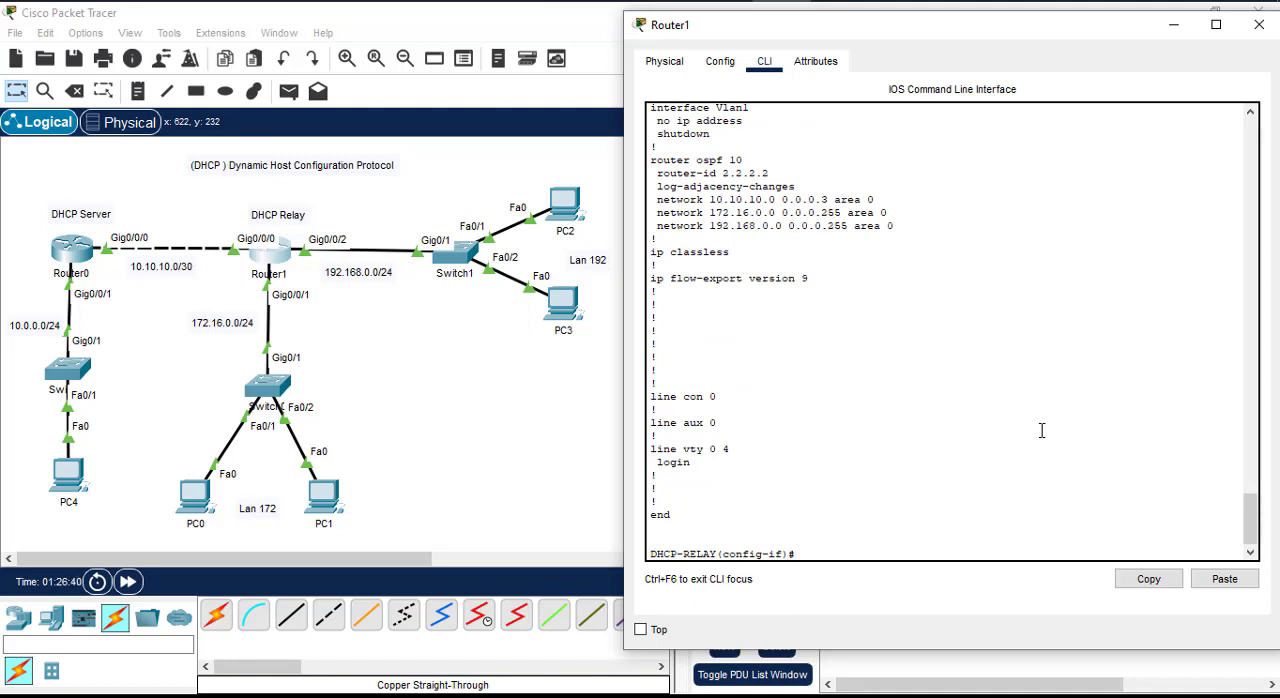
Step: Set 10.10.10.1 as the IP helper address on Router1's GigabitEthernet0/0/2 interface
text(no ip helper-address 10.10.10.1)
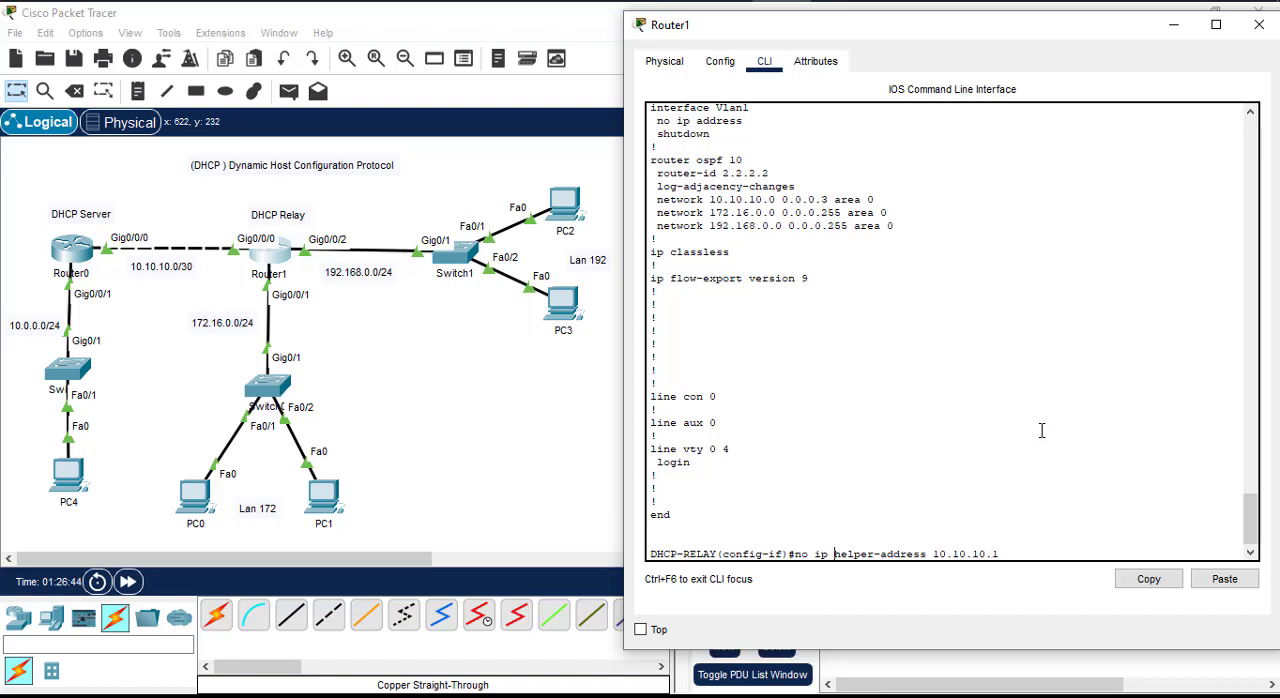
key(Home)
key(Delete)
key(Delete)
key(Delete)
scroll(816, 358, up, 8)
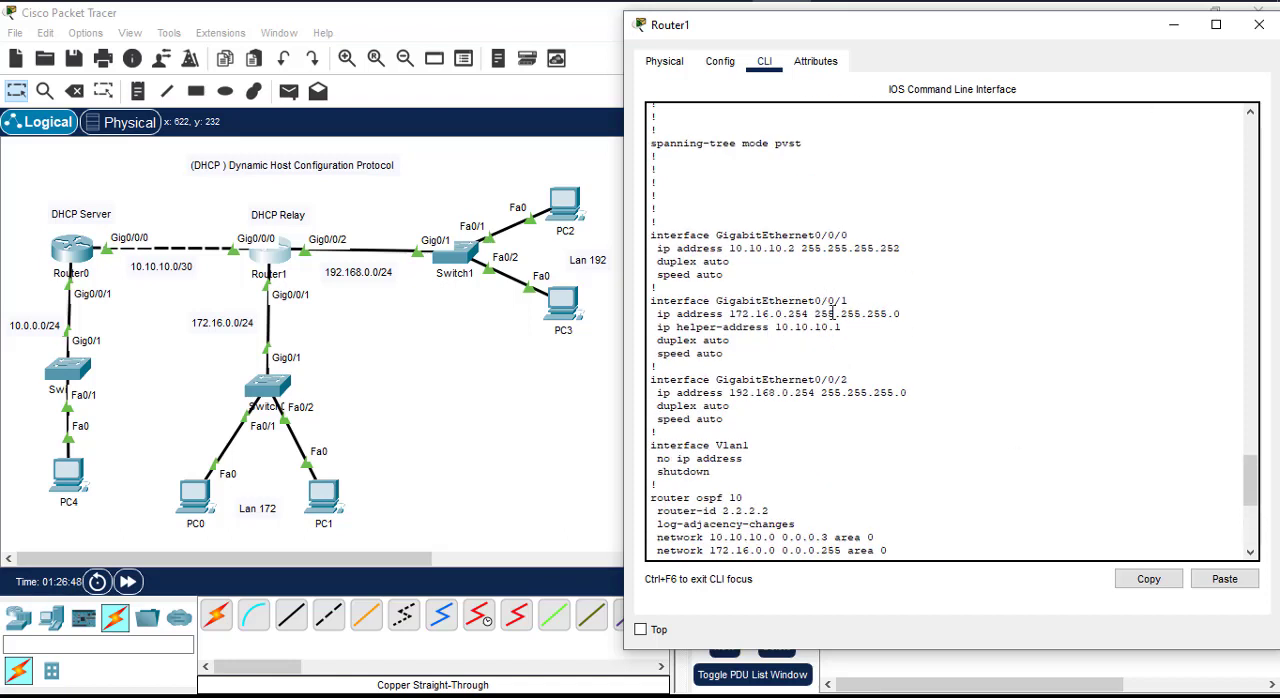
scroll(937, 417, down, 8)
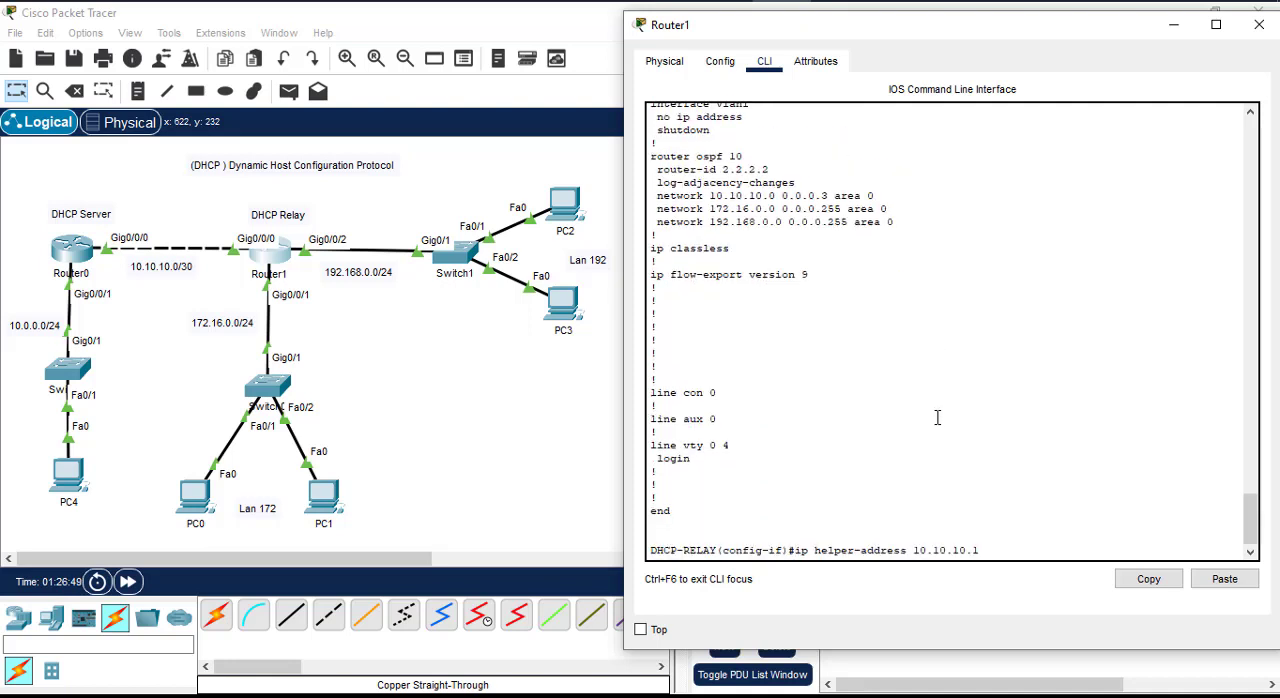
key(Return)
Step: Run "do sh run" on Router1 to check the helper address under GigabitEthernet0/0/2, and minimize the router's window
text(d)
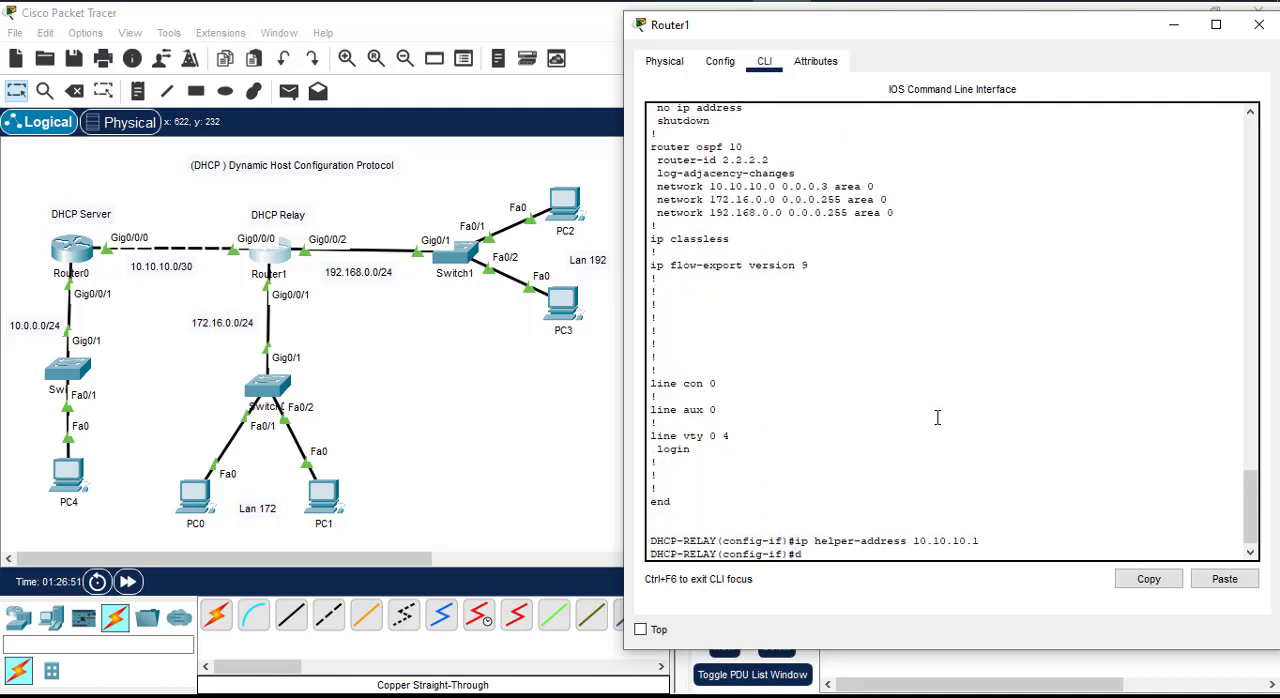
text(o sh run)
key(Return)
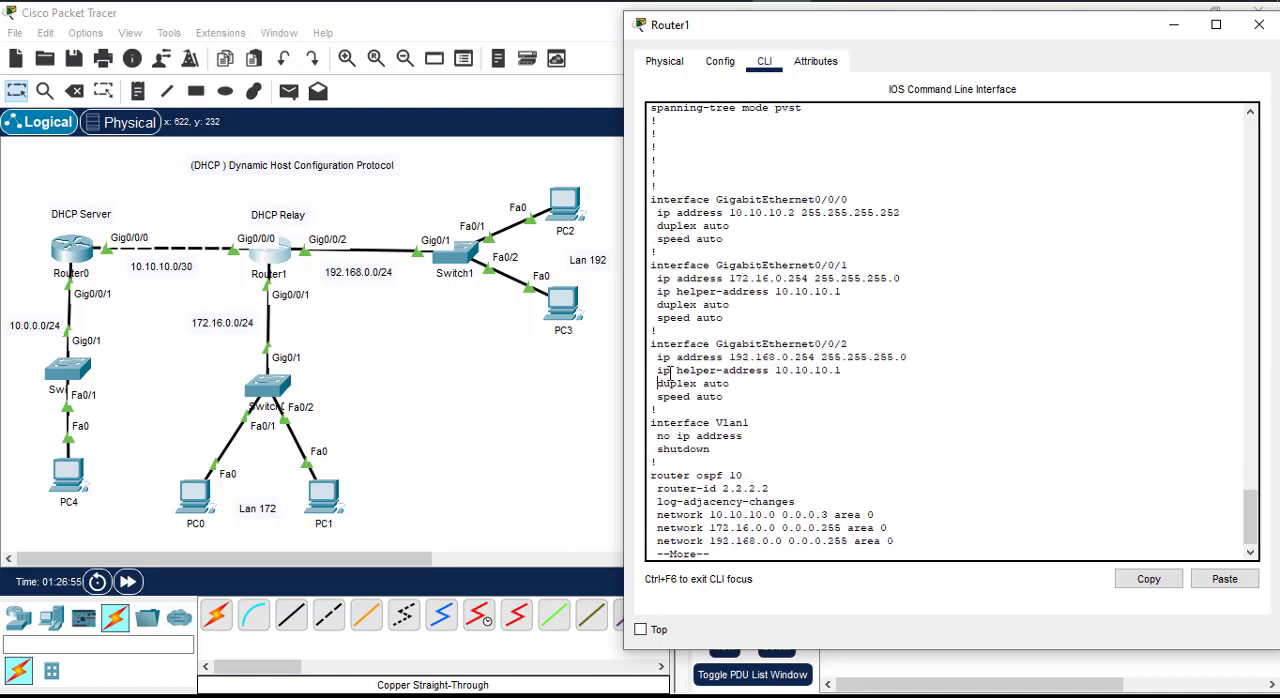
drag(652, 350, 840, 372)
click(908, 421)
click(1174, 24)
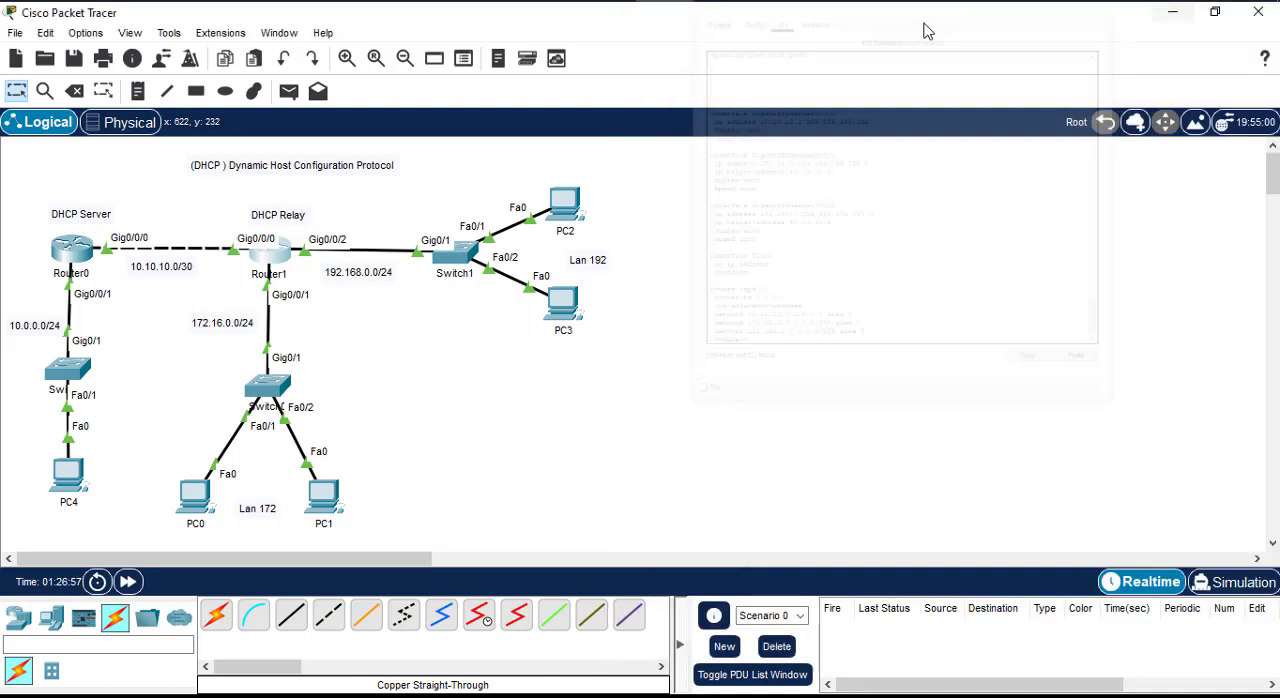
Step: Switch PC2's IPv4 configuration to Static and back to DHCP to send a fresh address request
click(565, 205)
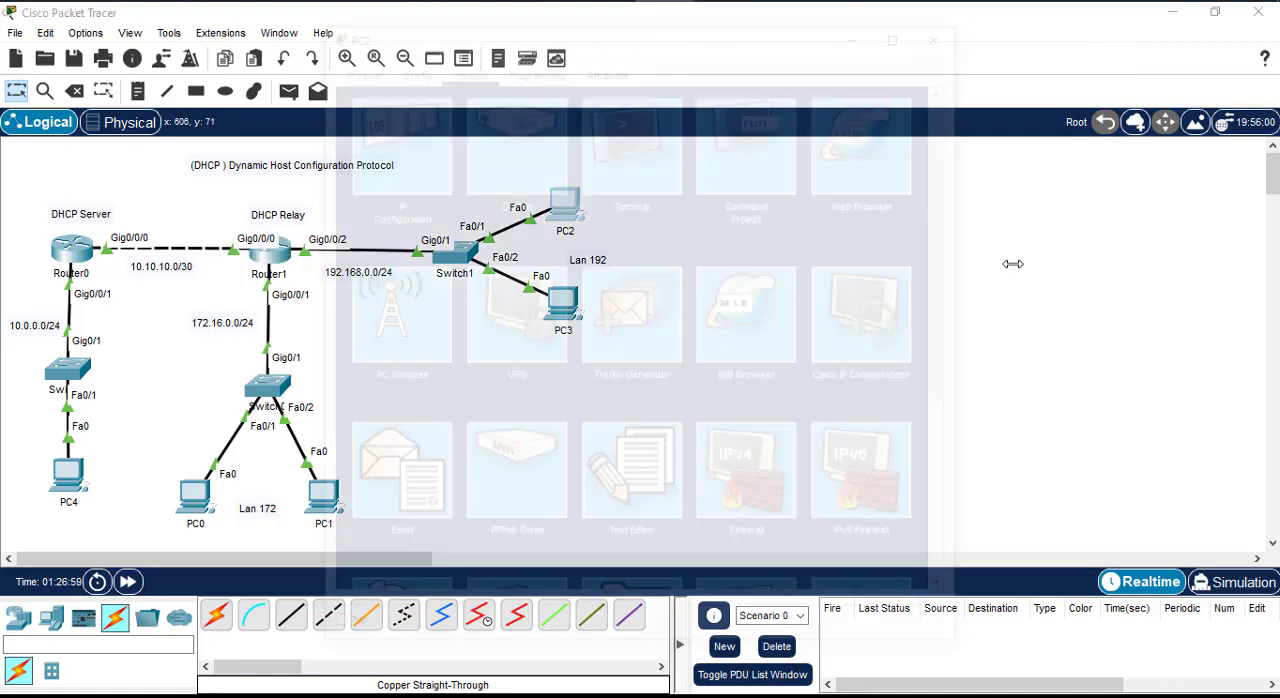
drag(645, 50, 962, 40)
click(700, 140)
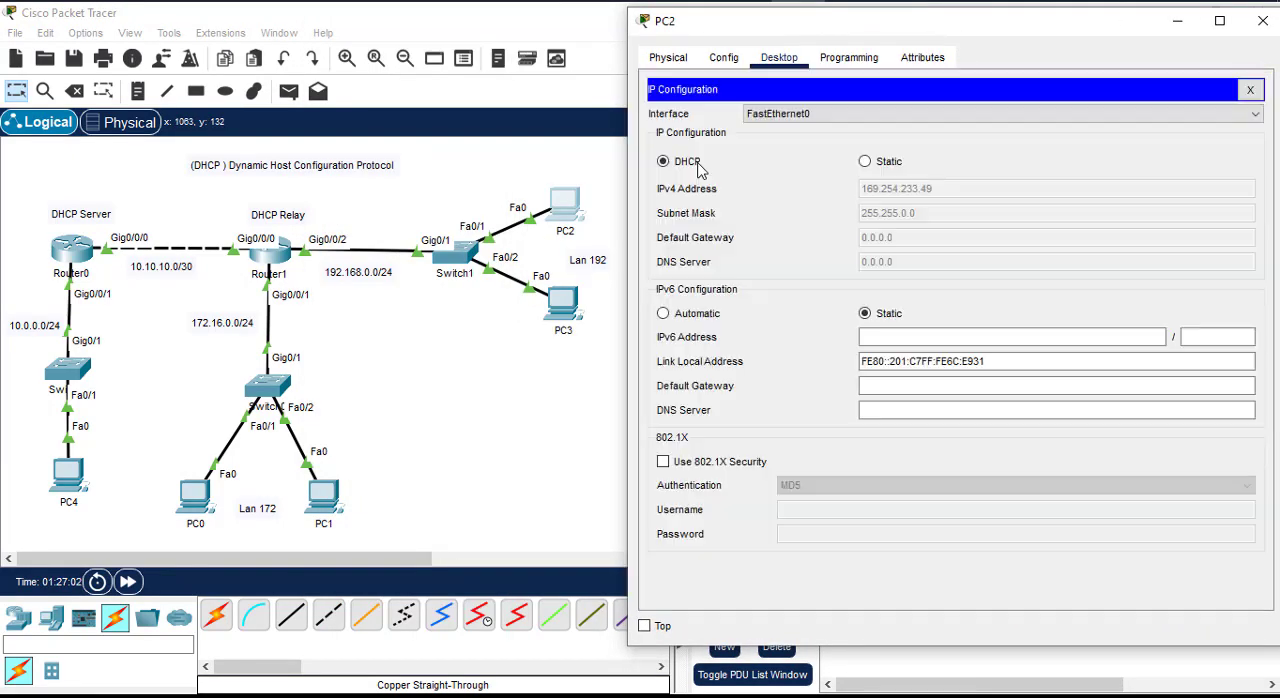
click(866, 162)
click(871, 215)
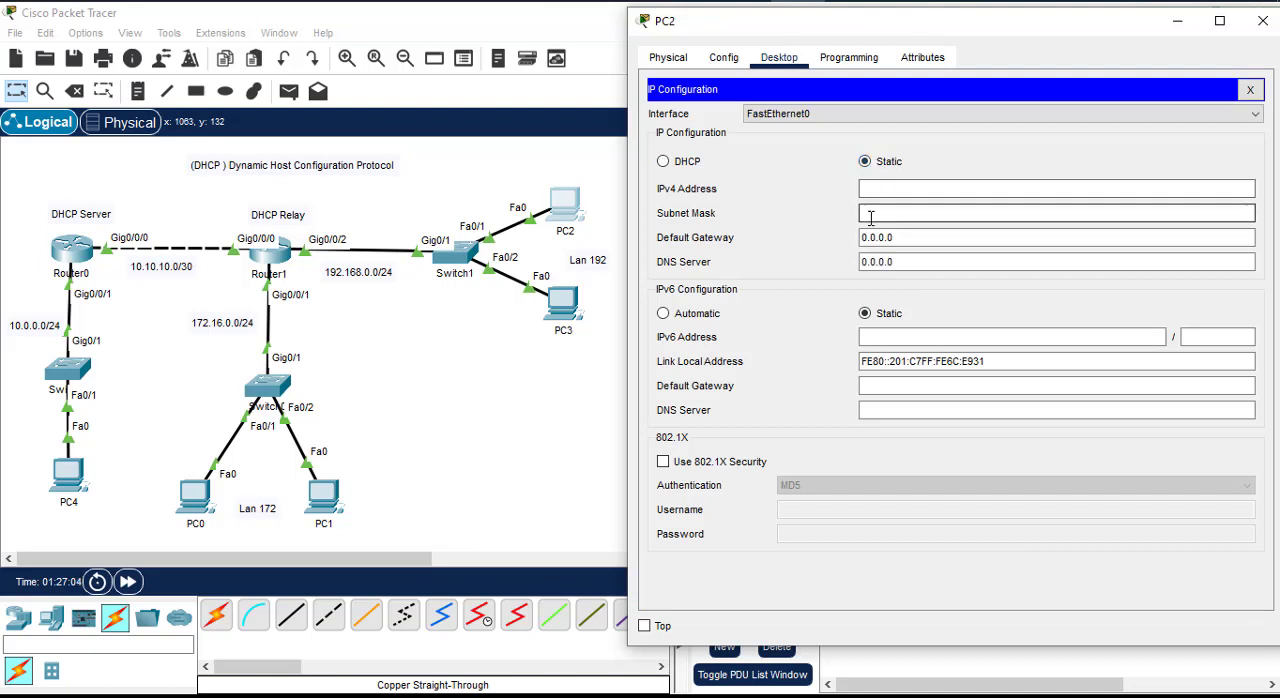
click(684, 163)
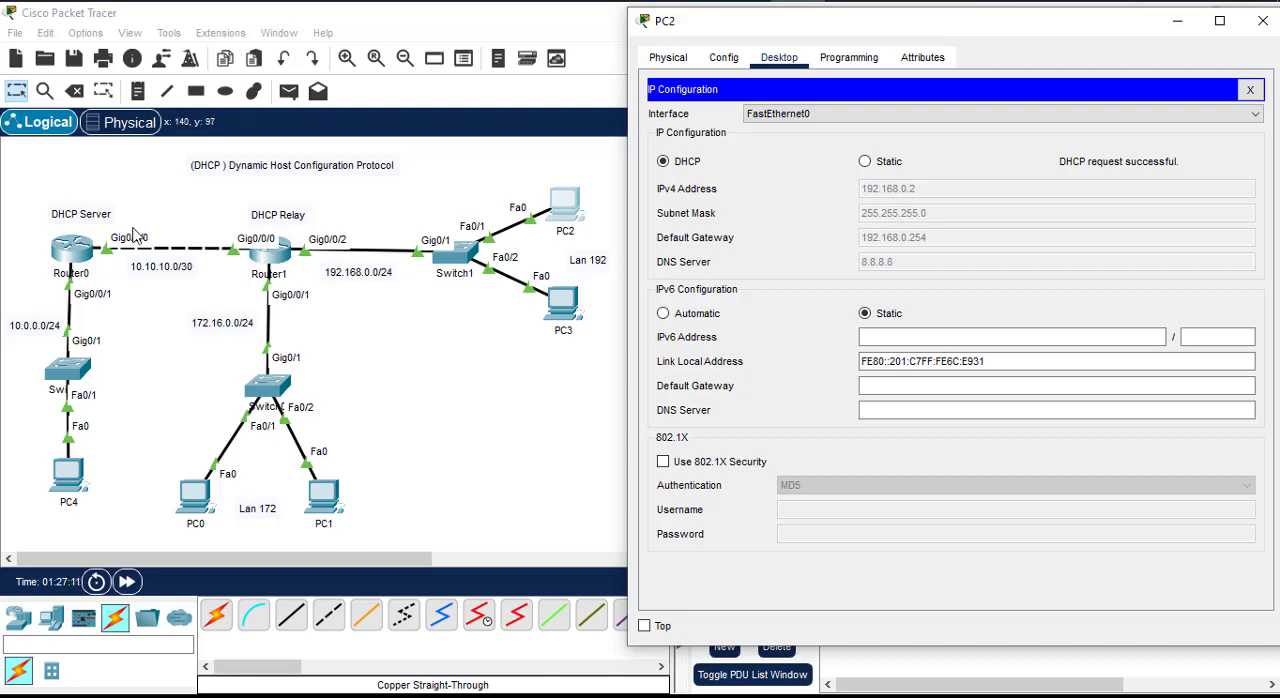
Step: Compare PC2's assigned address with the 192.168.0.1 exclusion in Router0's running configuration, and minimize the router's window
click(85, 262)
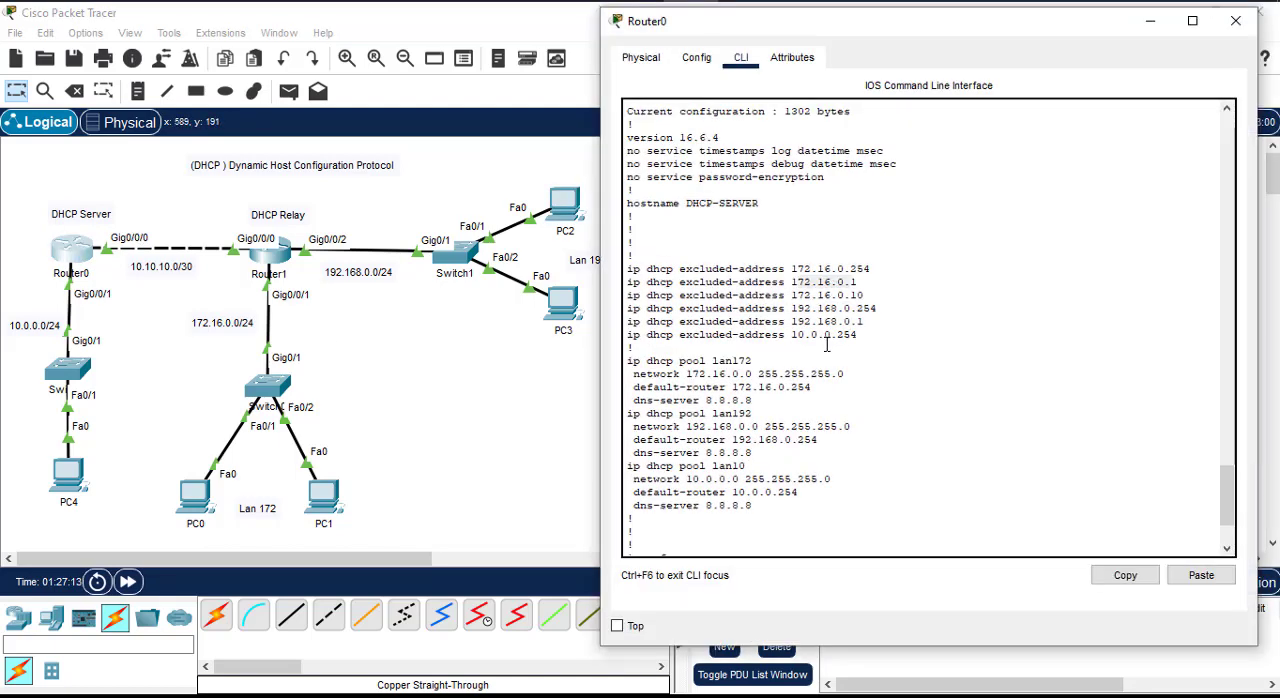
drag(797, 321, 899, 321)
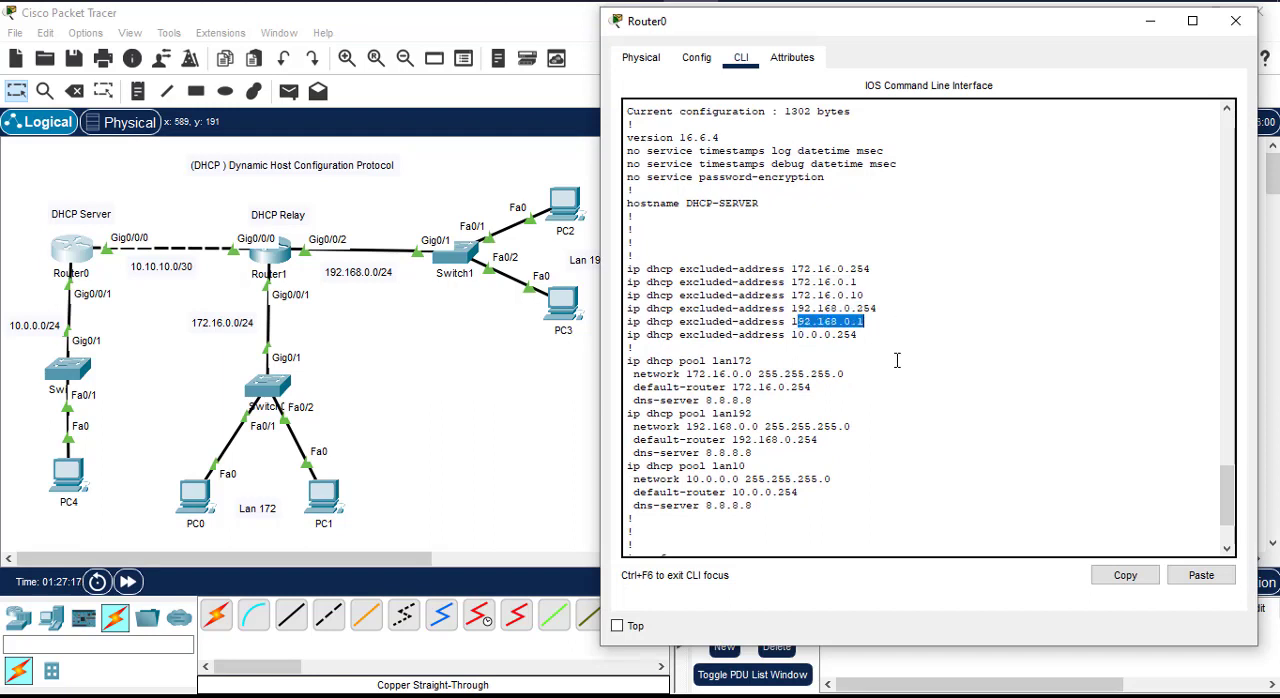
click(864, 349)
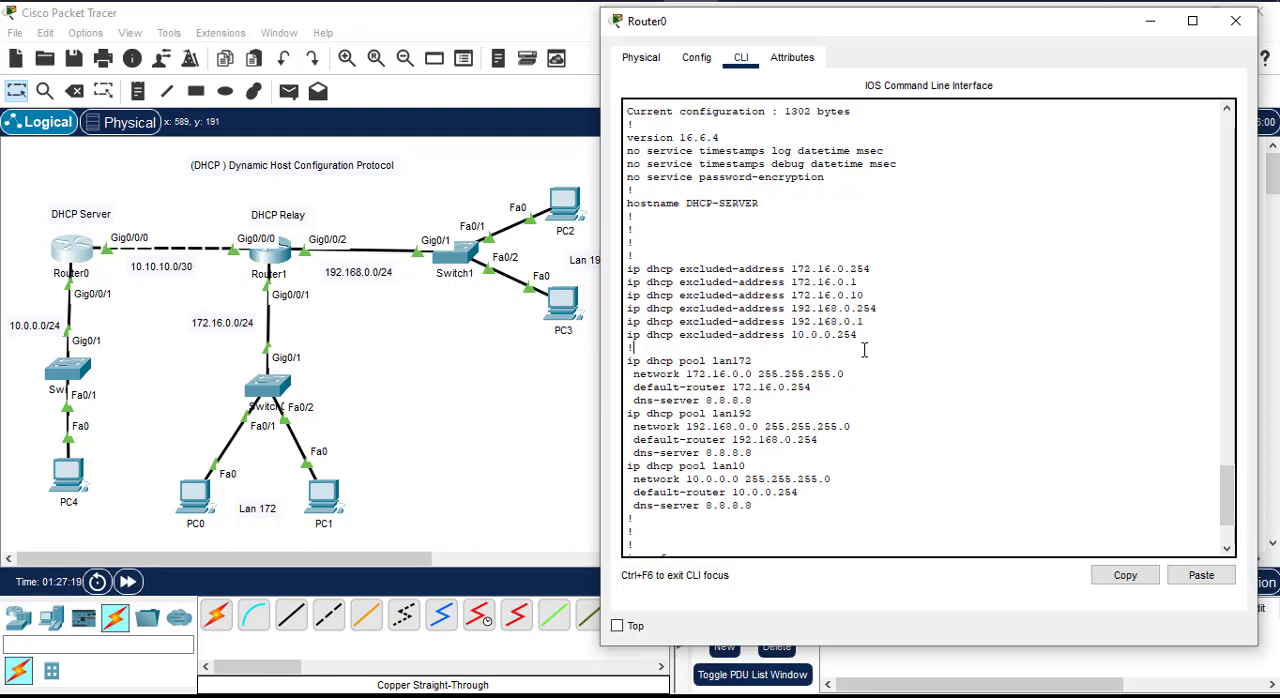
click(1150, 21)
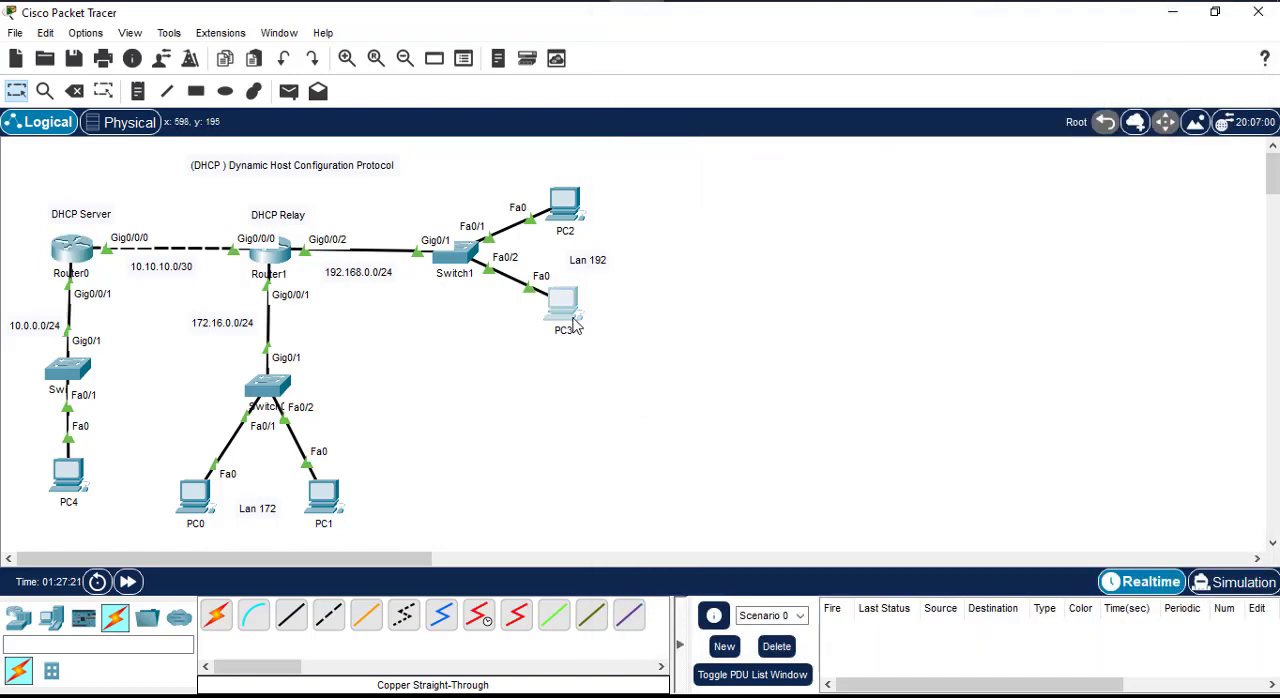
Step: Renew PC3's IPv4 address by switching to Static and back to DHCP, and close its window once the request completes
click(568, 308)
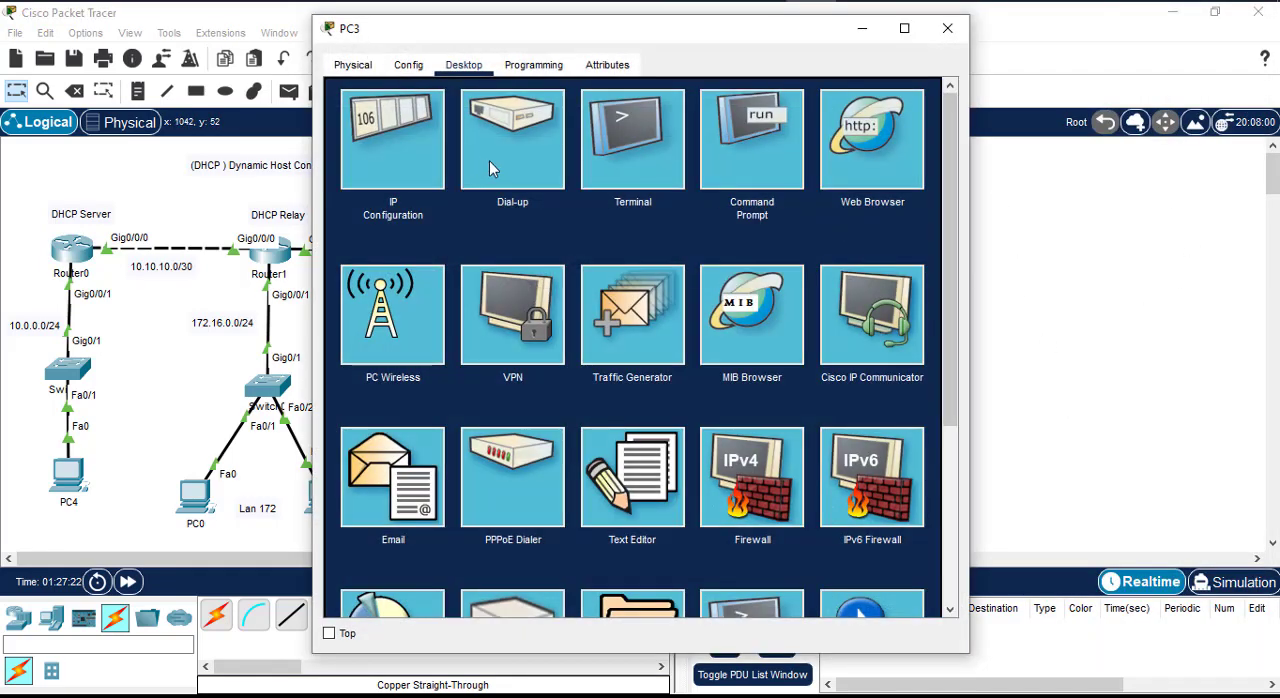
click(419, 170)
drag(684, 28, 1033, 40)
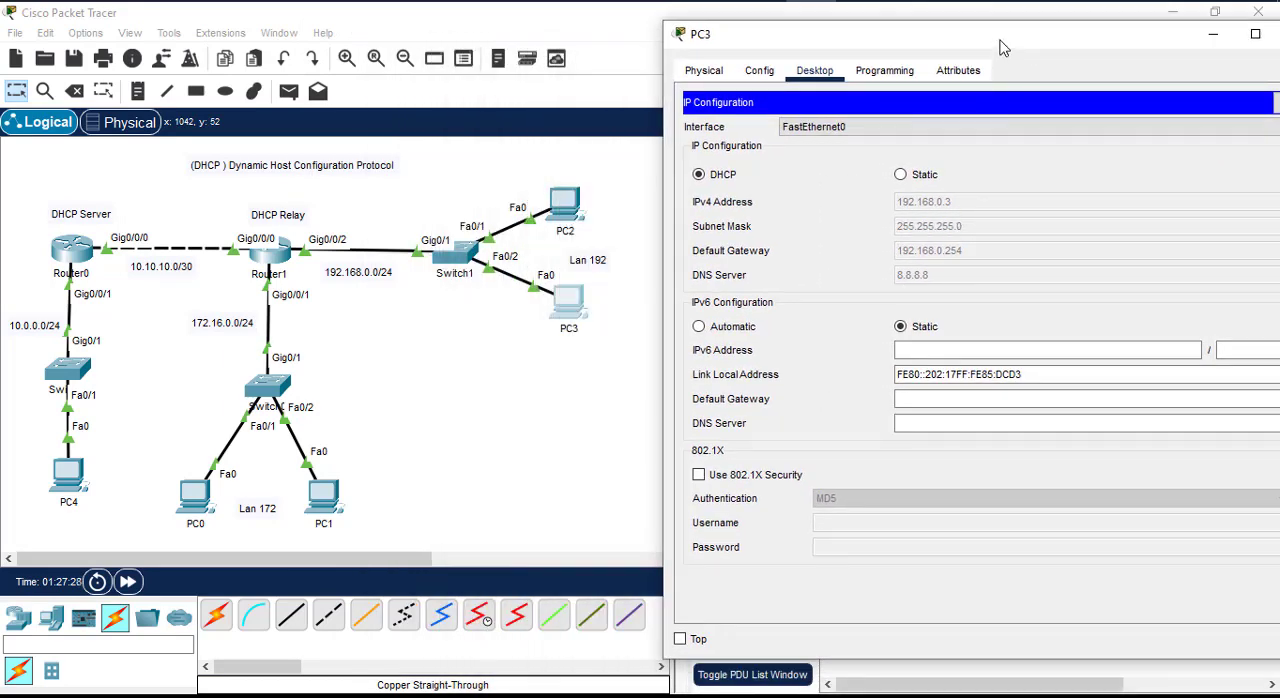
drag(1003, 42, 921, 52)
click(845, 188)
click(643, 186)
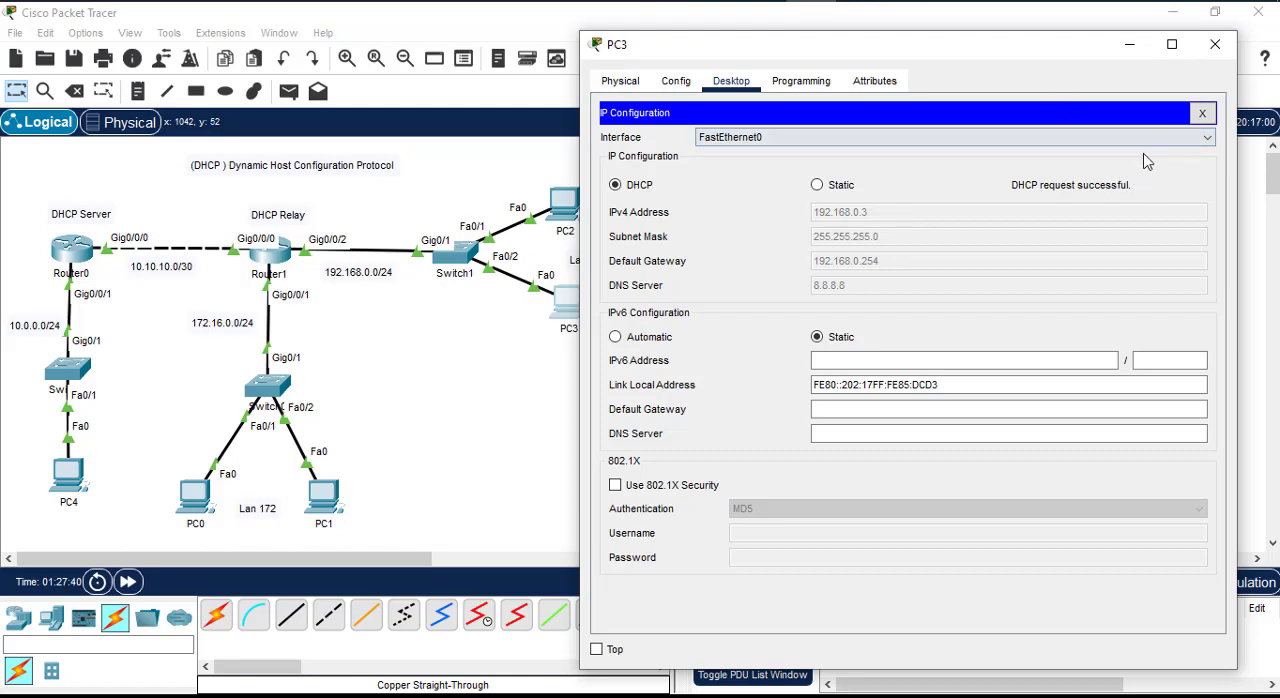
click(1216, 46)
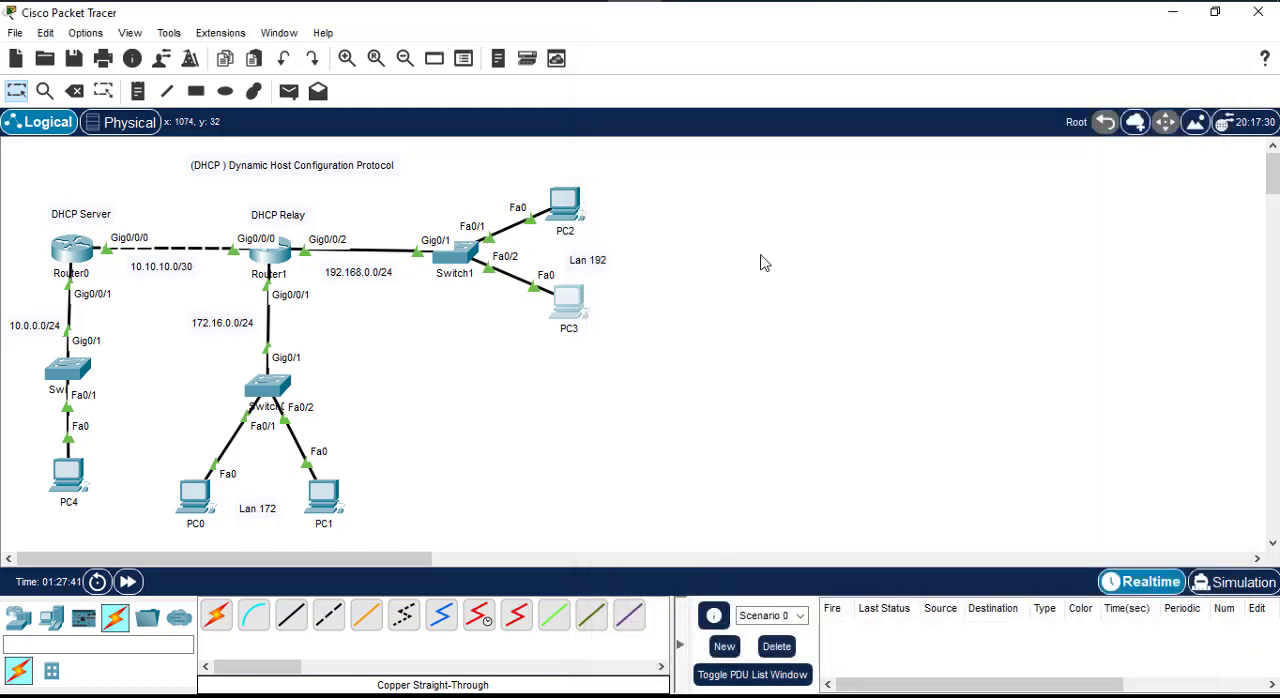
Step: Page past the remaining configuration listing on Router1 and exit configuration mode to the privileged EXEC prompt
click(281, 262)
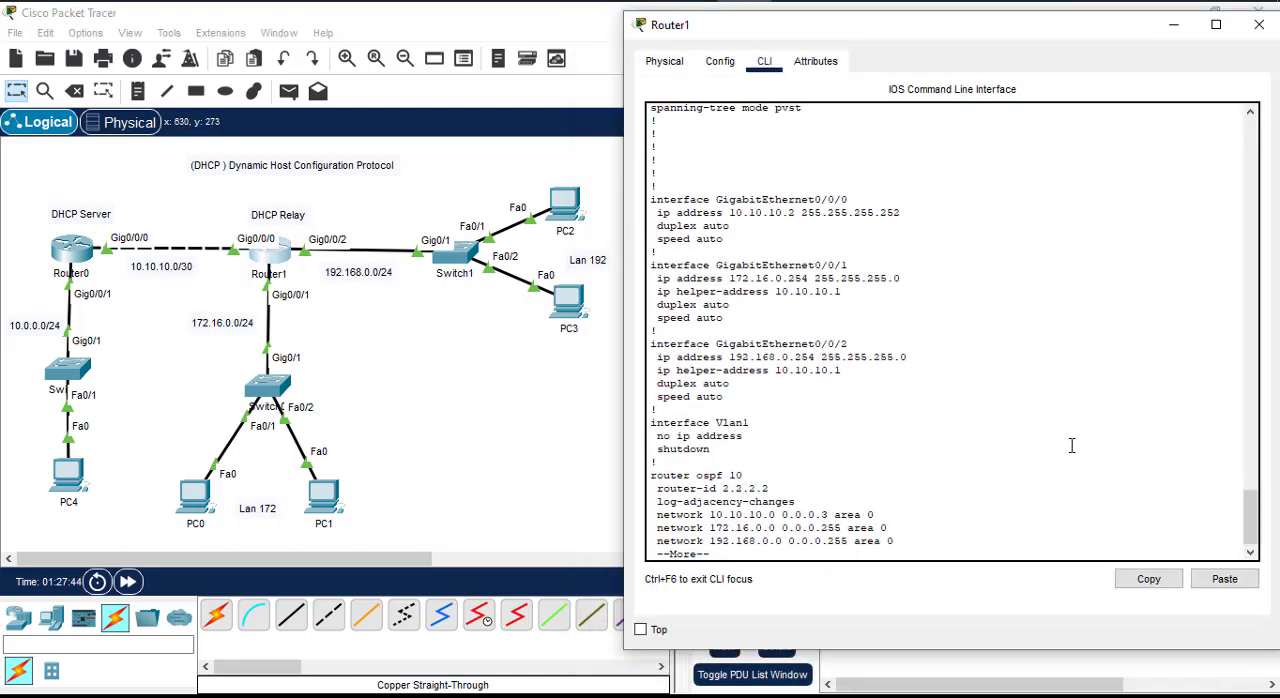
scroll(1074, 446, down, 1)
key(space)
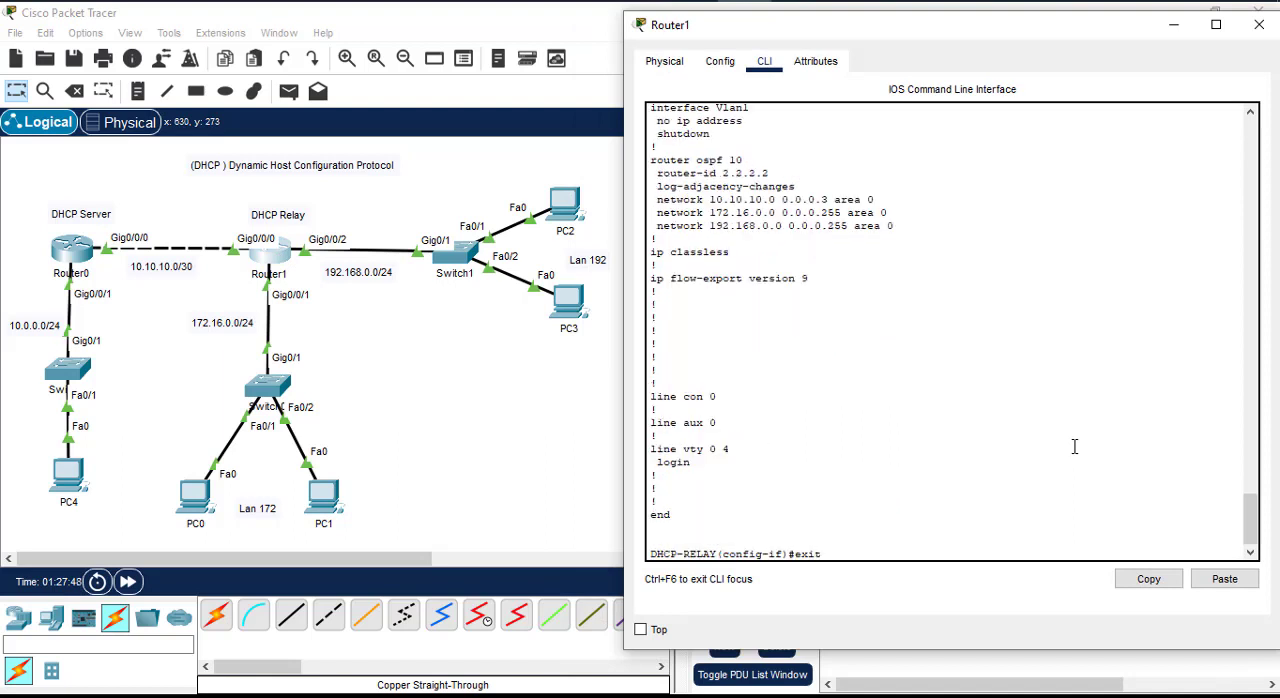
text(exit)
key(Return)
key(Return)
key(Return)
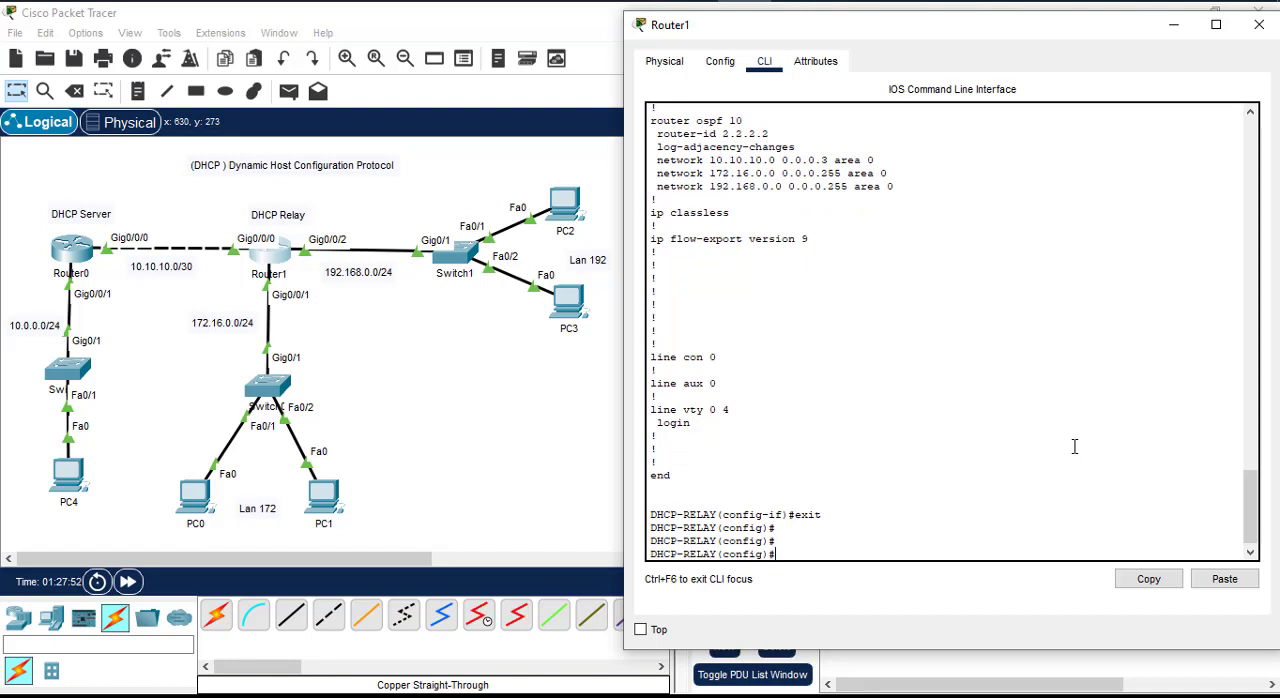
key(Return)
key(Return)
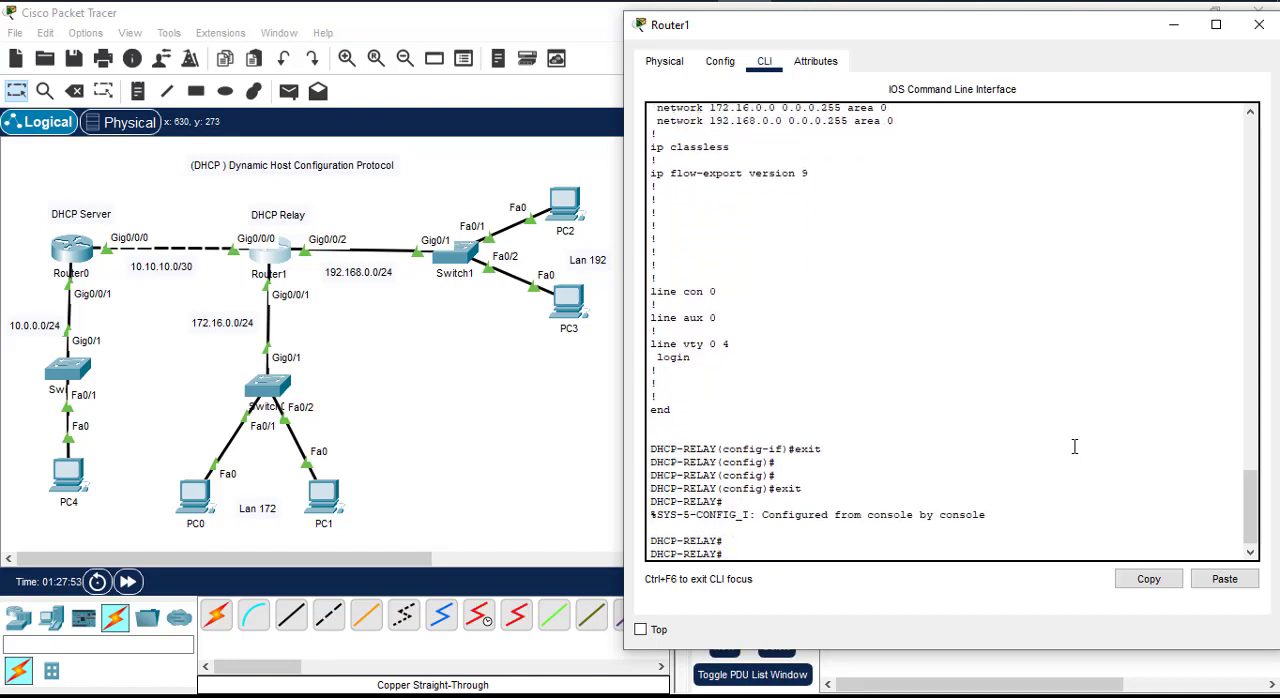
Step: Filter Router1's running configuration for DHCP lines with "sh run | section dhcp"
text(sh r)
text(un | sec)
key(Tab)
text(d)
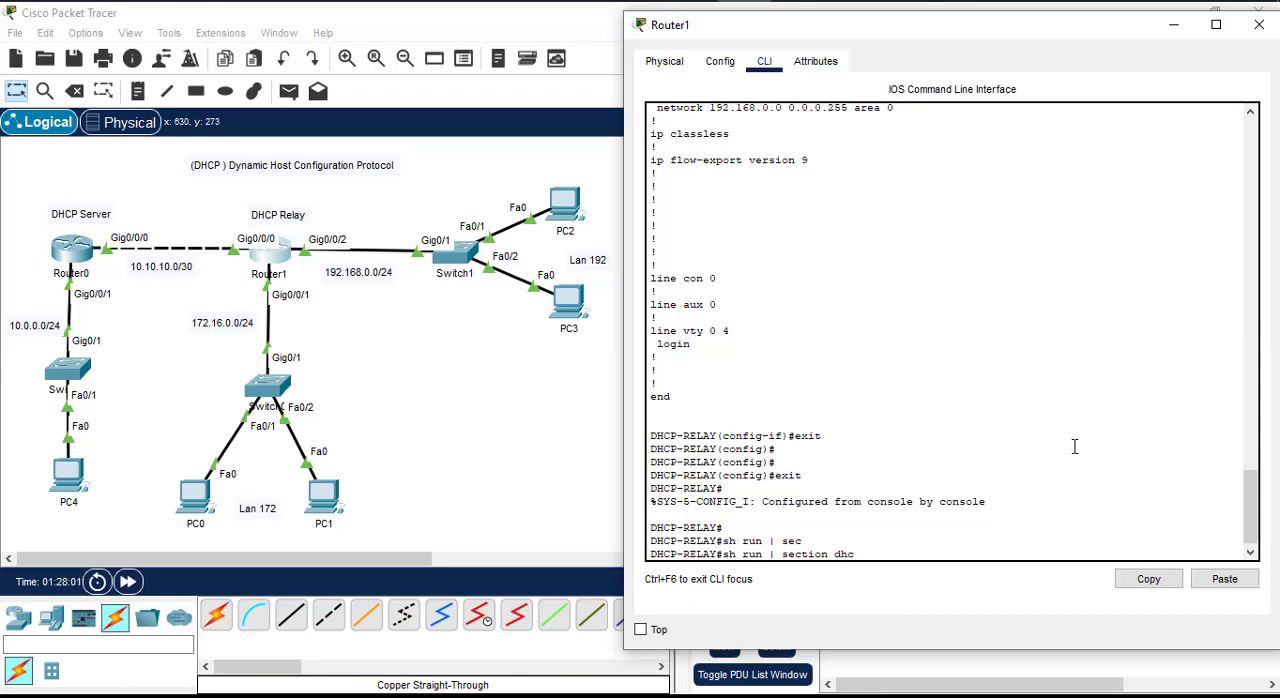
text(hcp)
key(Return)
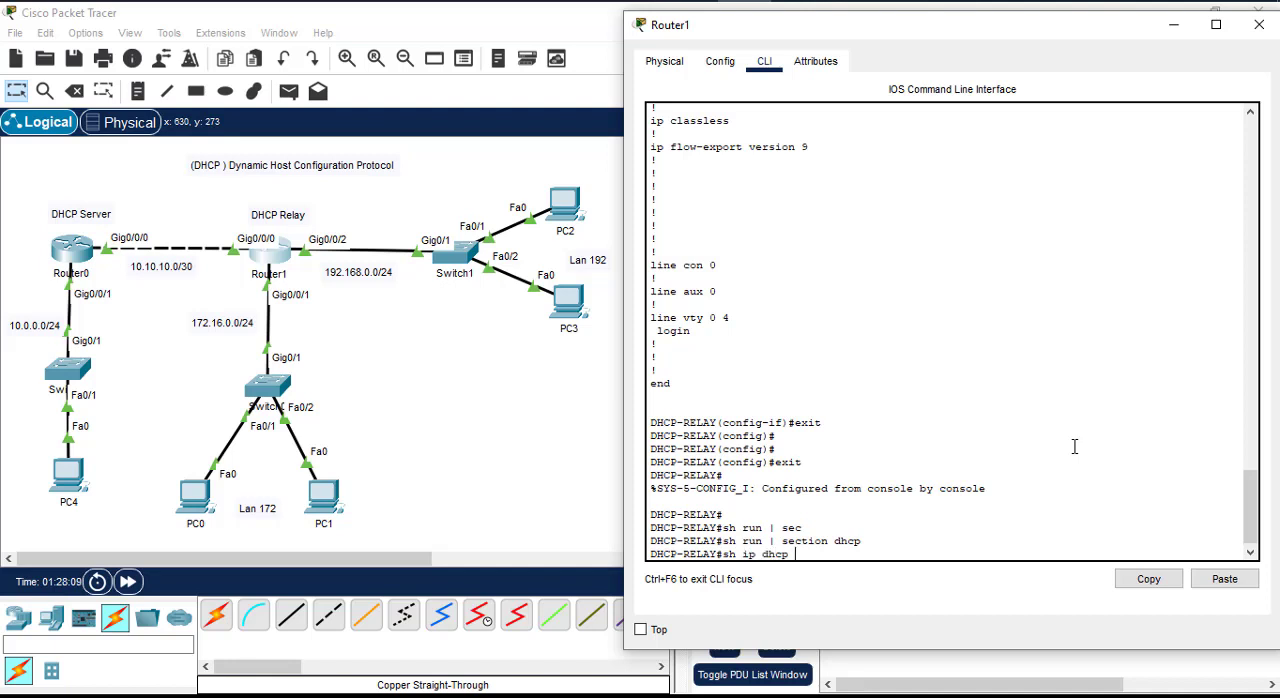
Step: Display the DHCP lease table on Router1 with "sh ip dhcp binding"
text(sh ip dhcp bindi)
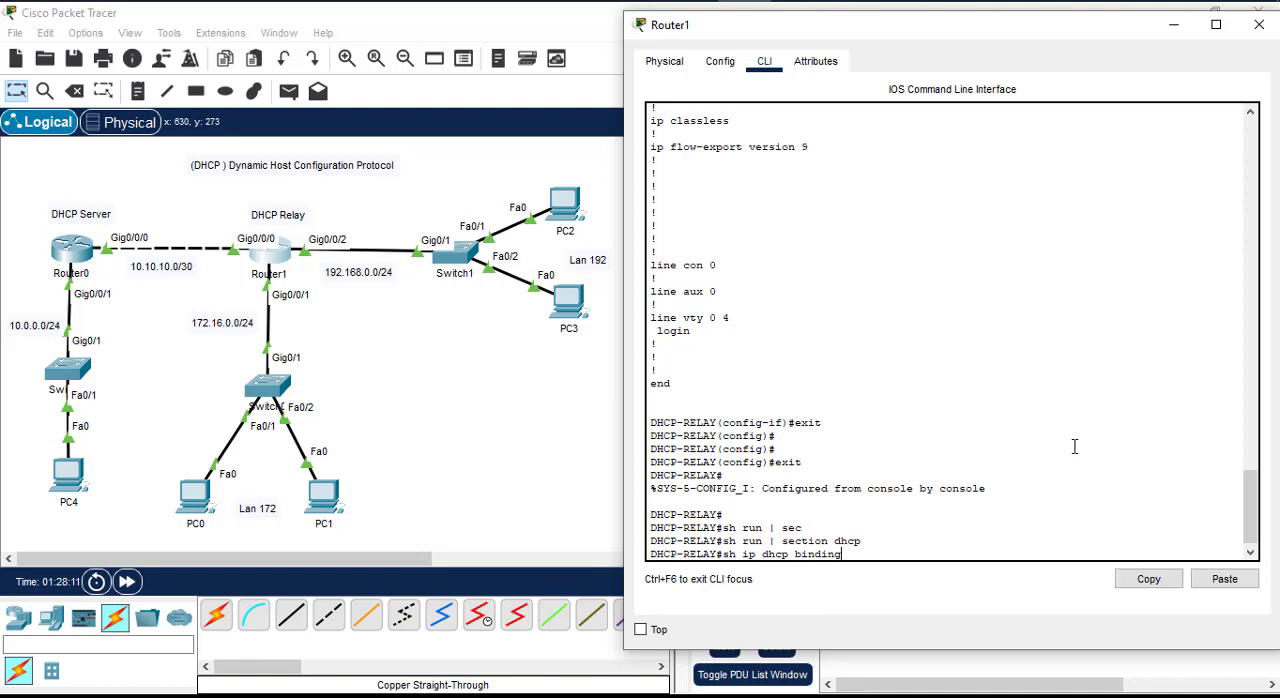
text(ng)
key(Return)
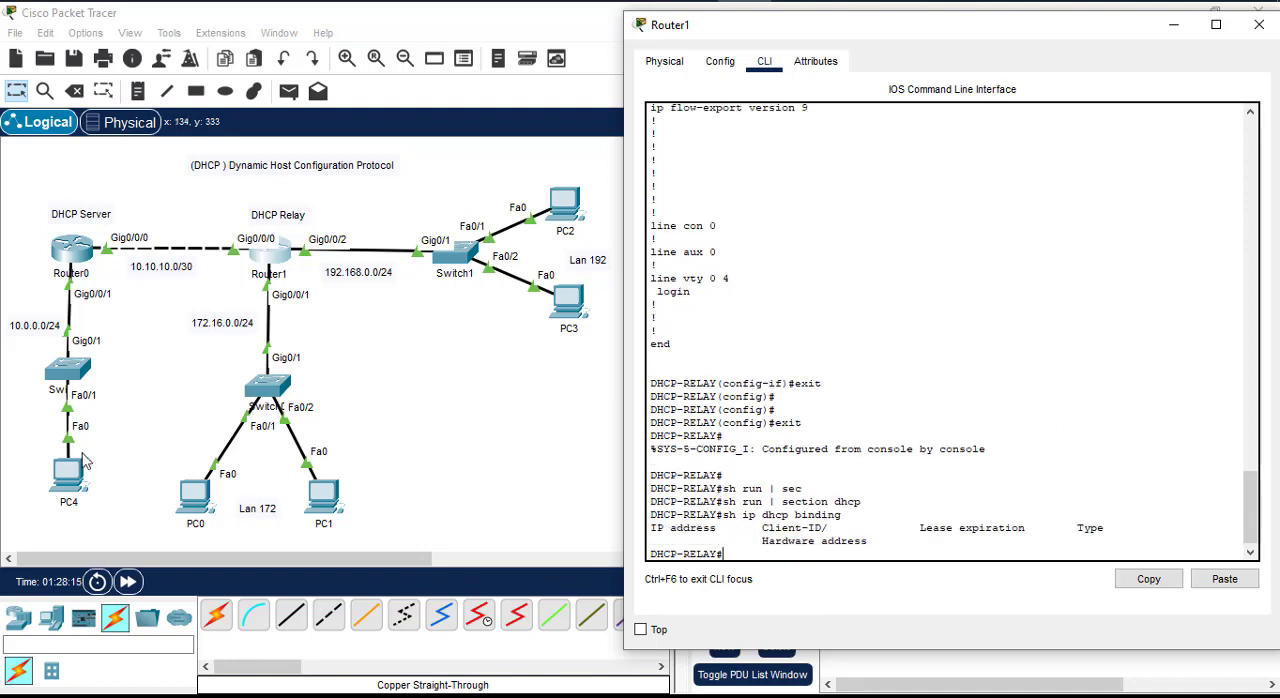
Step: Page through the remaining running configuration on Router0 and exit global configuration mode to the privileged EXEC prompt
click(70, 265)
scroll(1056, 440, down, 2)
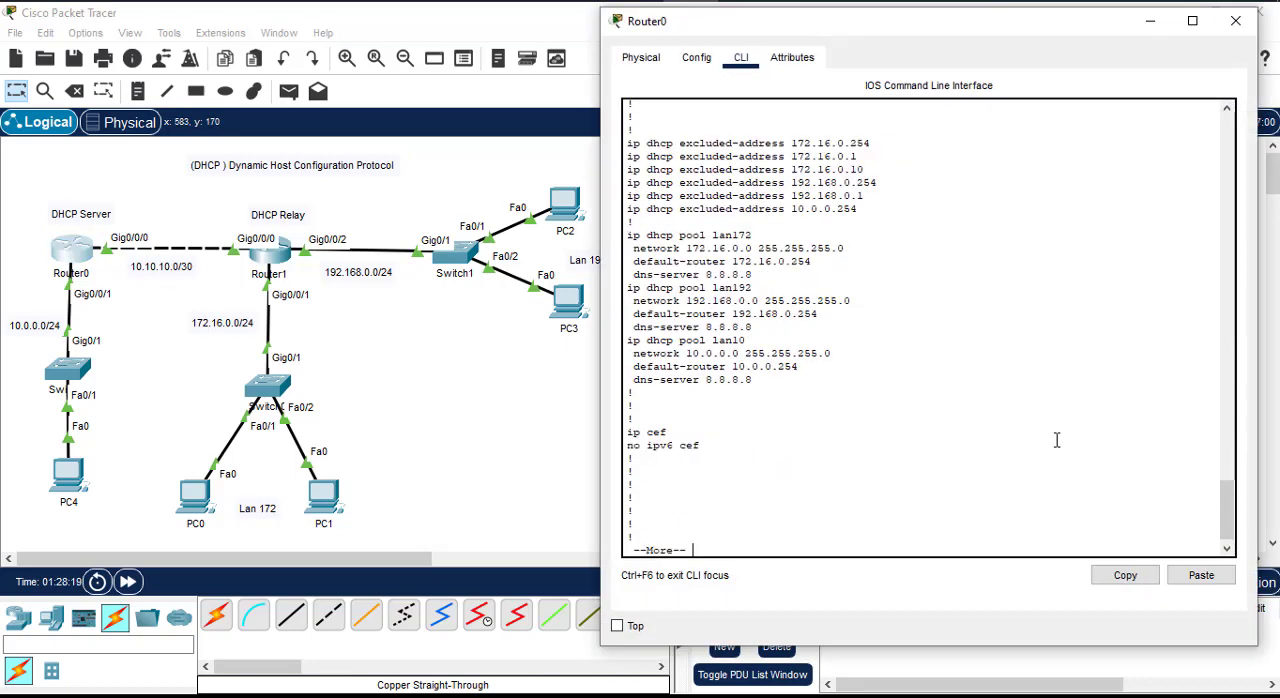
scroll(1056, 440, down, 1)
key(space)
key(space)
key(space)
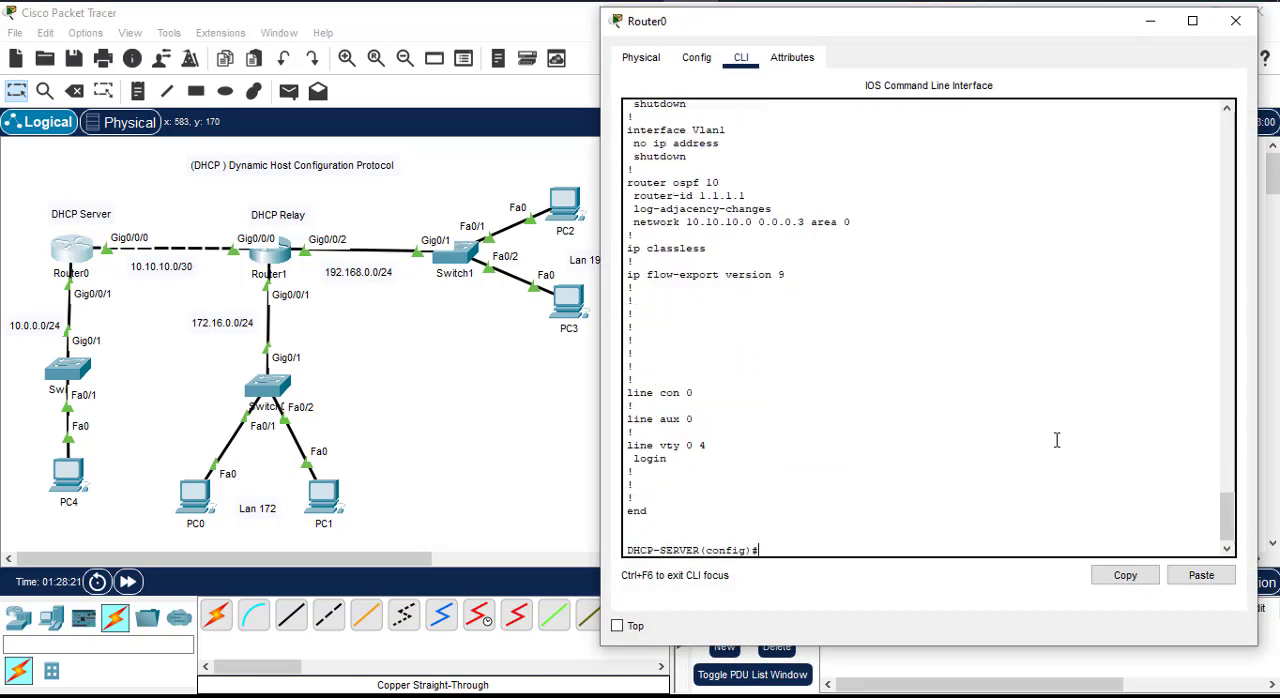
text(exit)
key(Return)
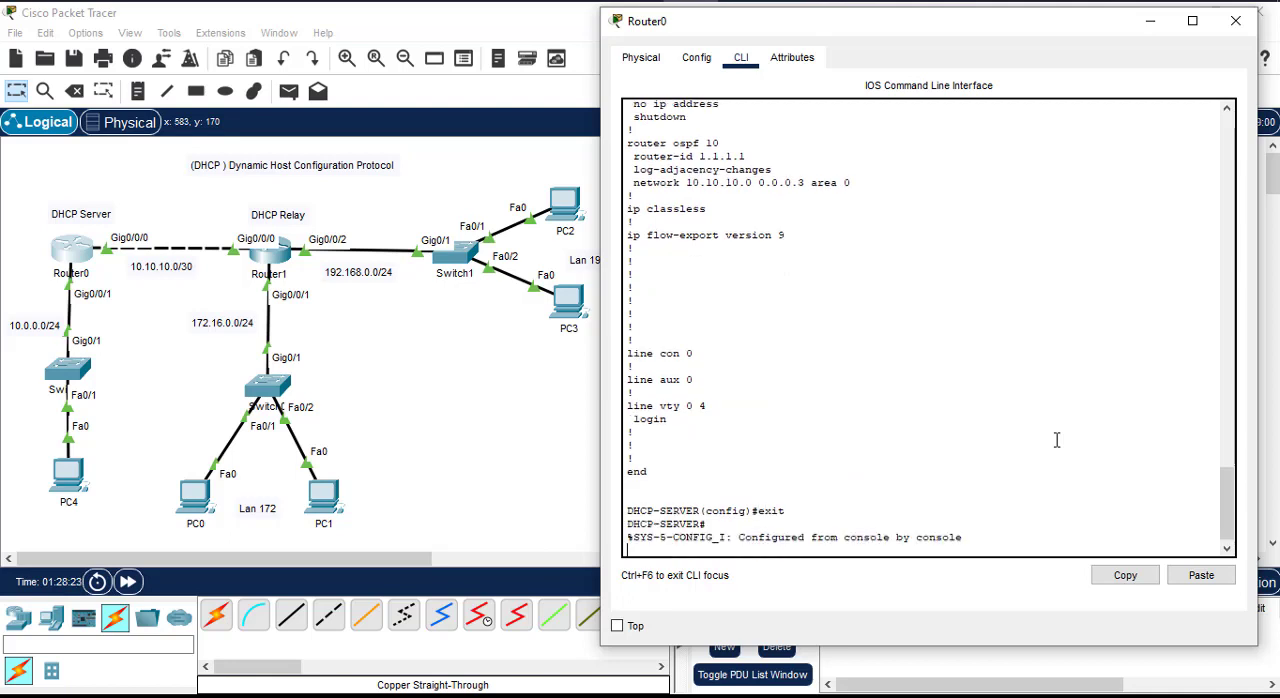
key(Return)
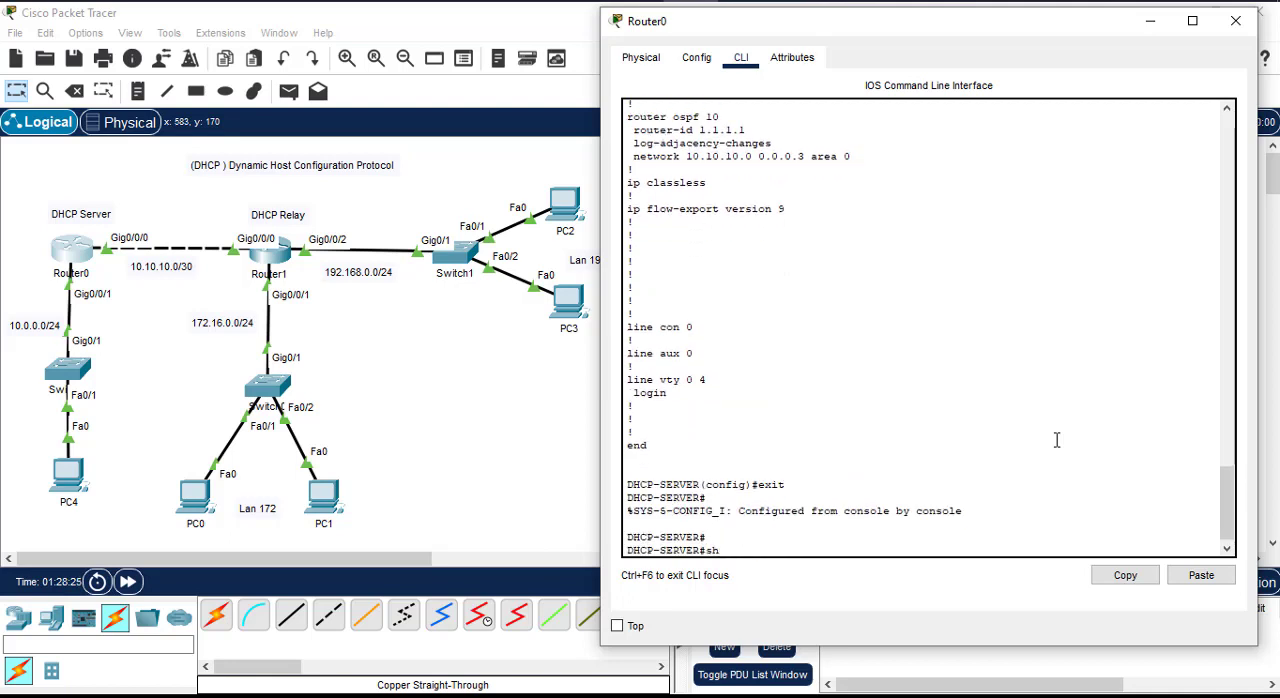
Step: Filter Router0's running configuration with "sh run | section dhcp" and review the excluded addresses and DHCP pools
text(sh run | sec)
key(Tab)
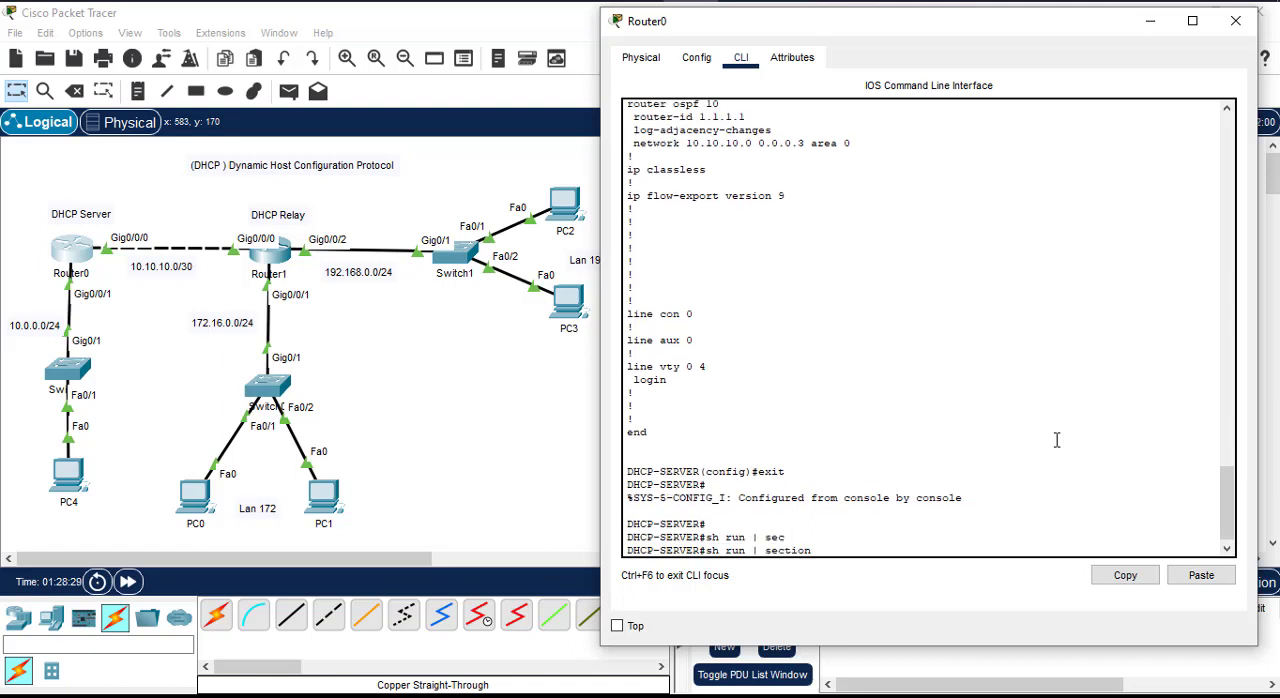
text(dh)
key(Tab)
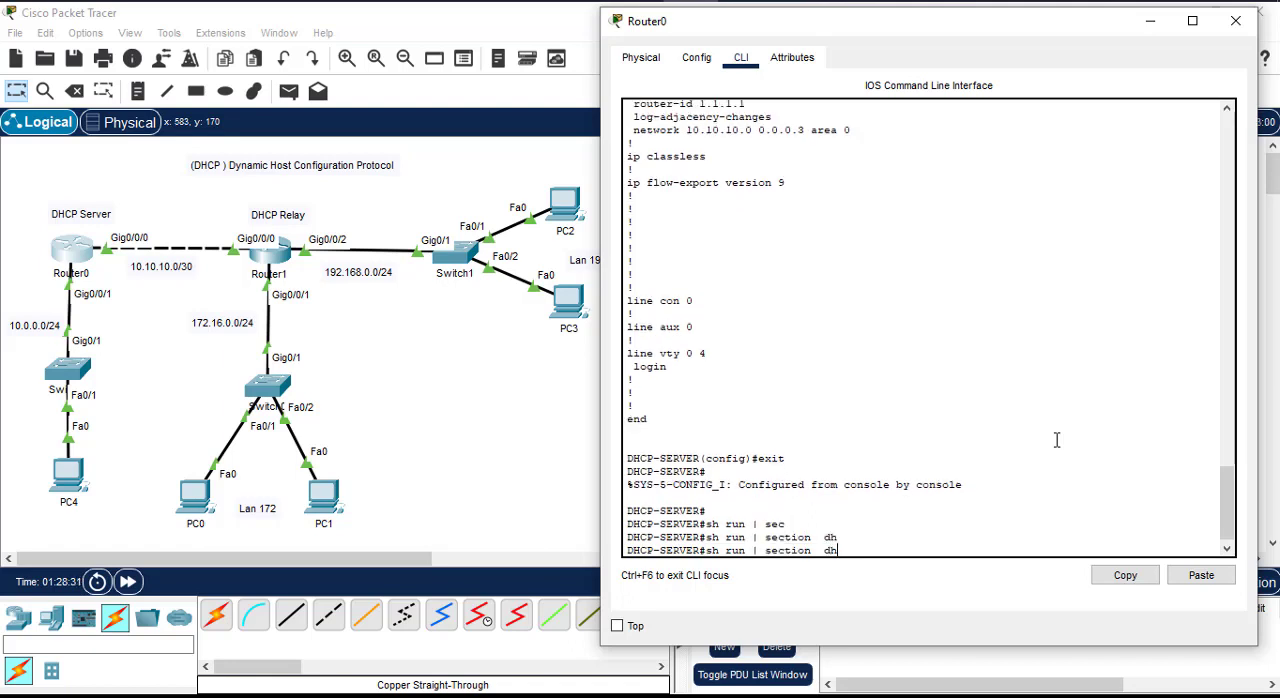
text(cp)
key(Return)
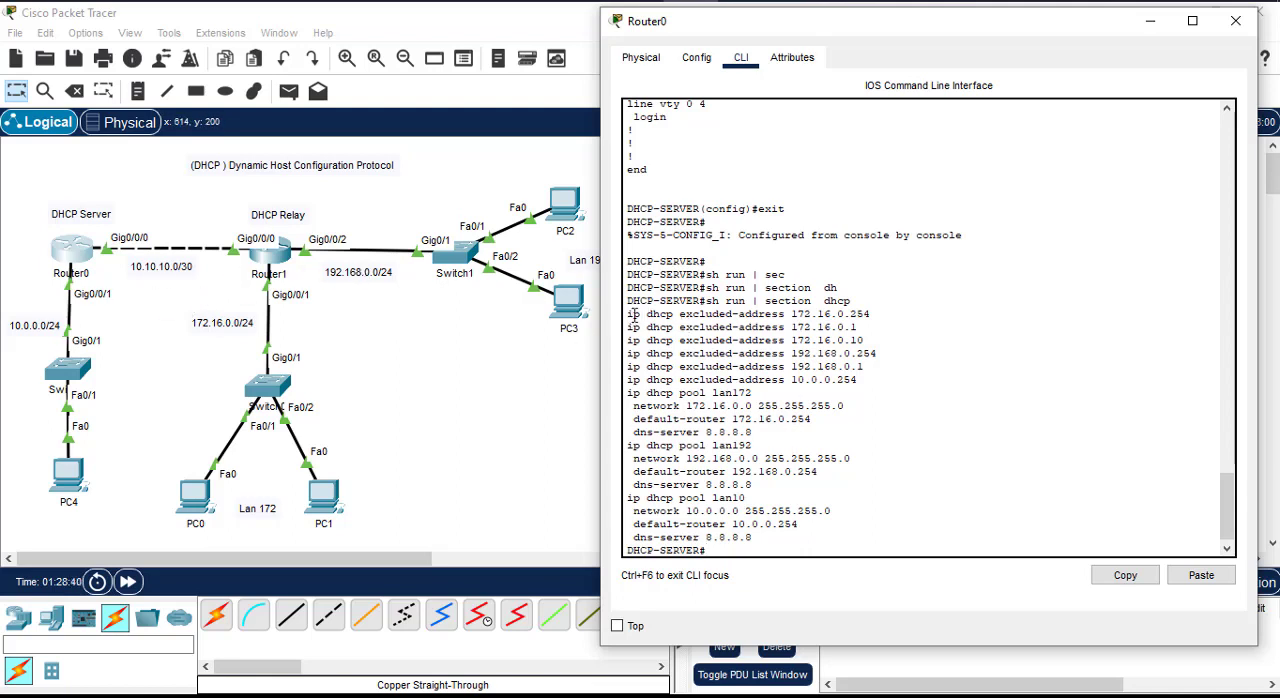
drag(628, 316, 793, 540)
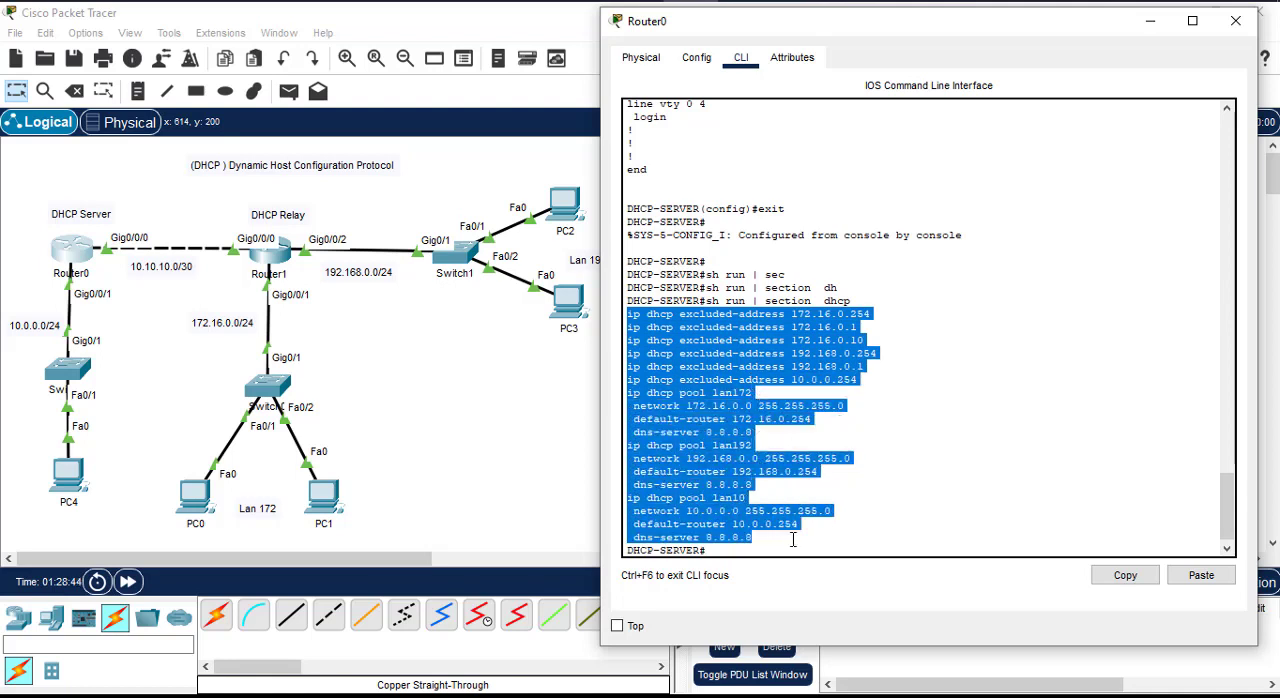
click(977, 499)
Step: List the available DHCP show options on Router0 with "sh ip dhcp ?"
key(Up)
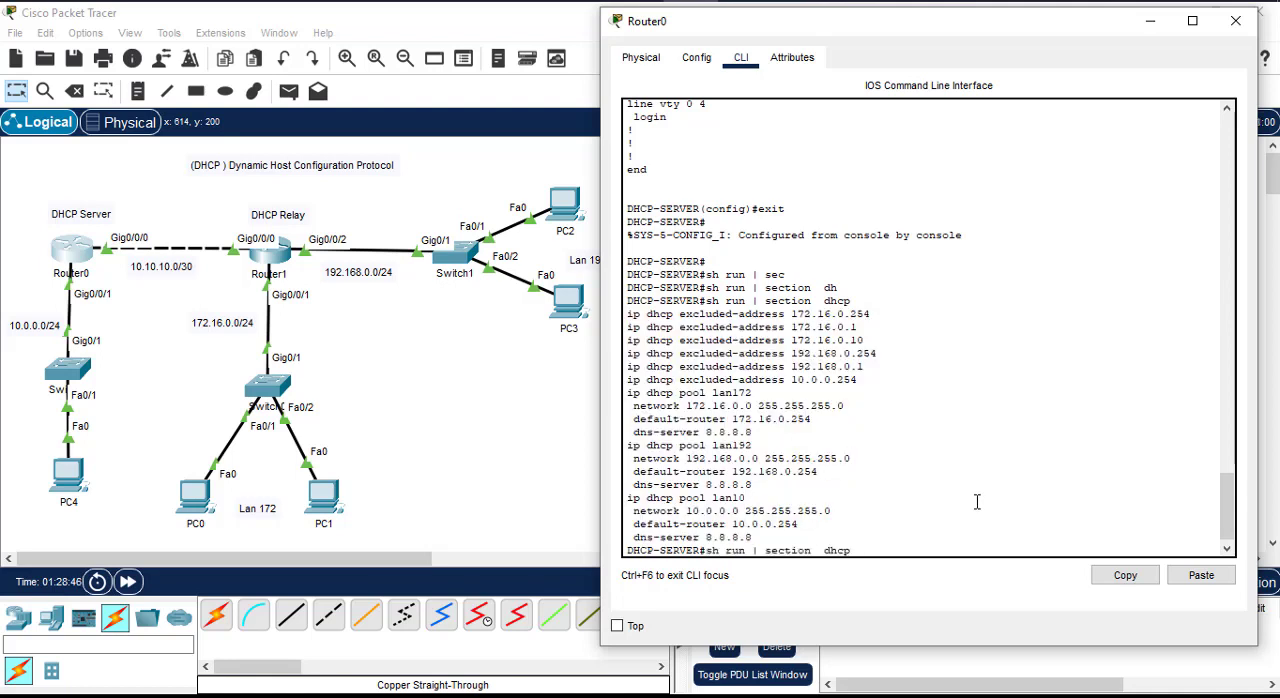
key(BackSpace)
key(BackSpace)
key(BackSpace)
key(BackSpace)
key(BackSpace)
key(BackSpace)
key(BackSpace)
key(BackSpace)
key(BackSpace)
key(BackSpace)
key(BackSpace)
key(BackSpace)
text(ip dhcp ?)
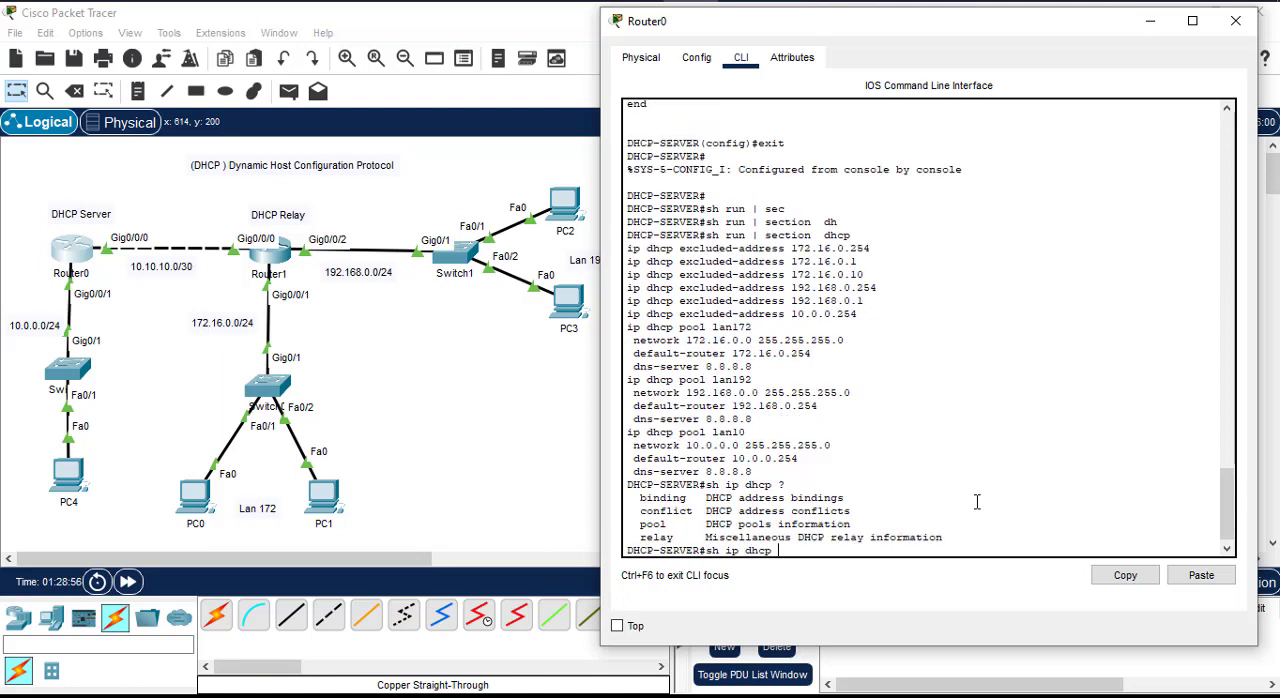
text(binding)
Step: Display the DHCP lease table on Router0 with "sh ip dhcp binding" and review the lease entries
key(Return)
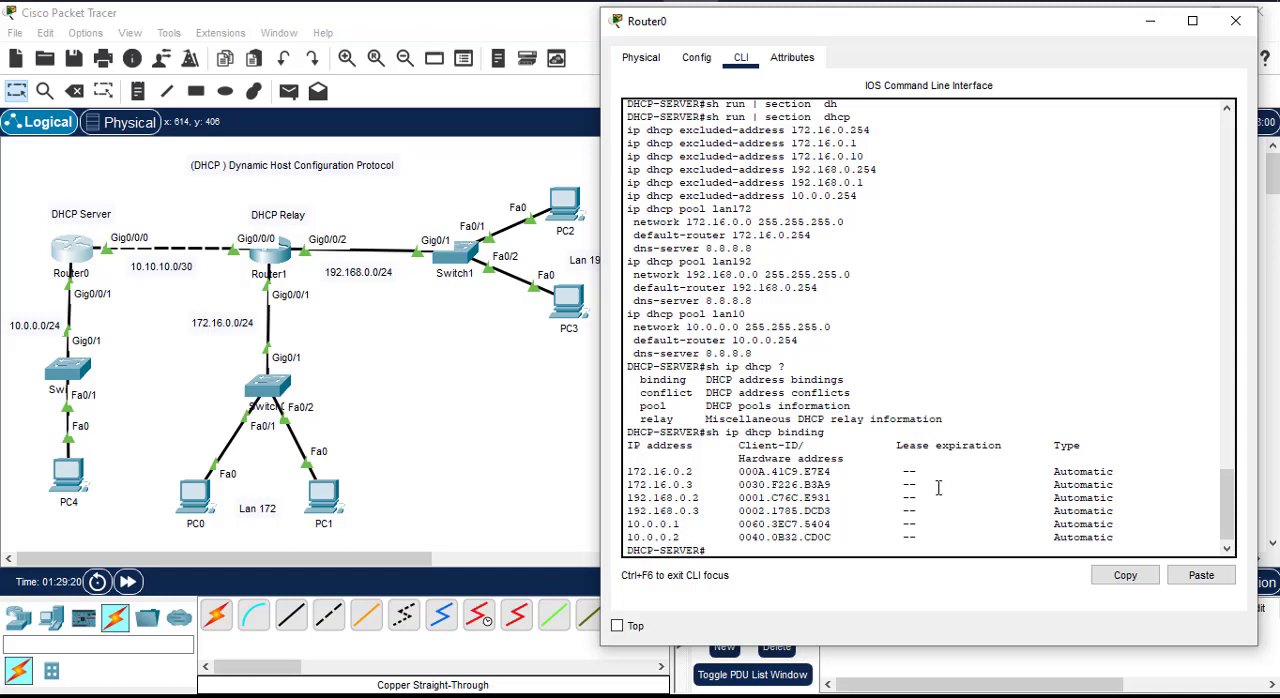
drag(905, 474, 925, 537)
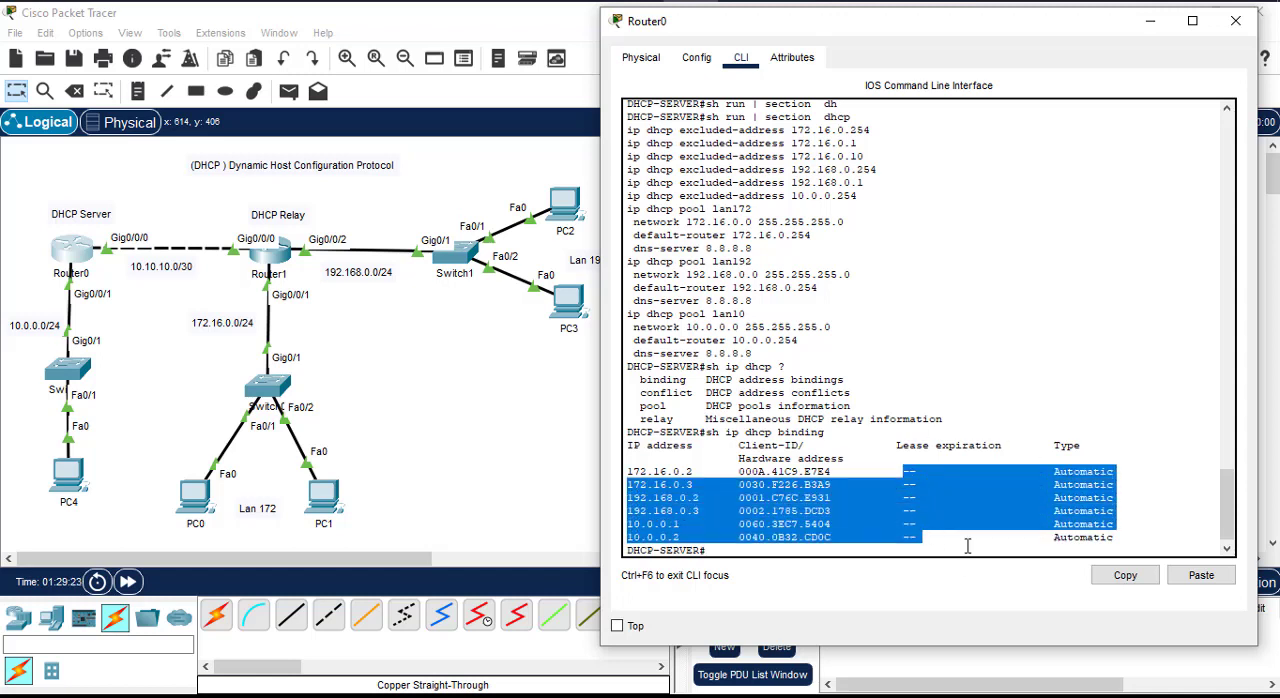
click(967, 545)
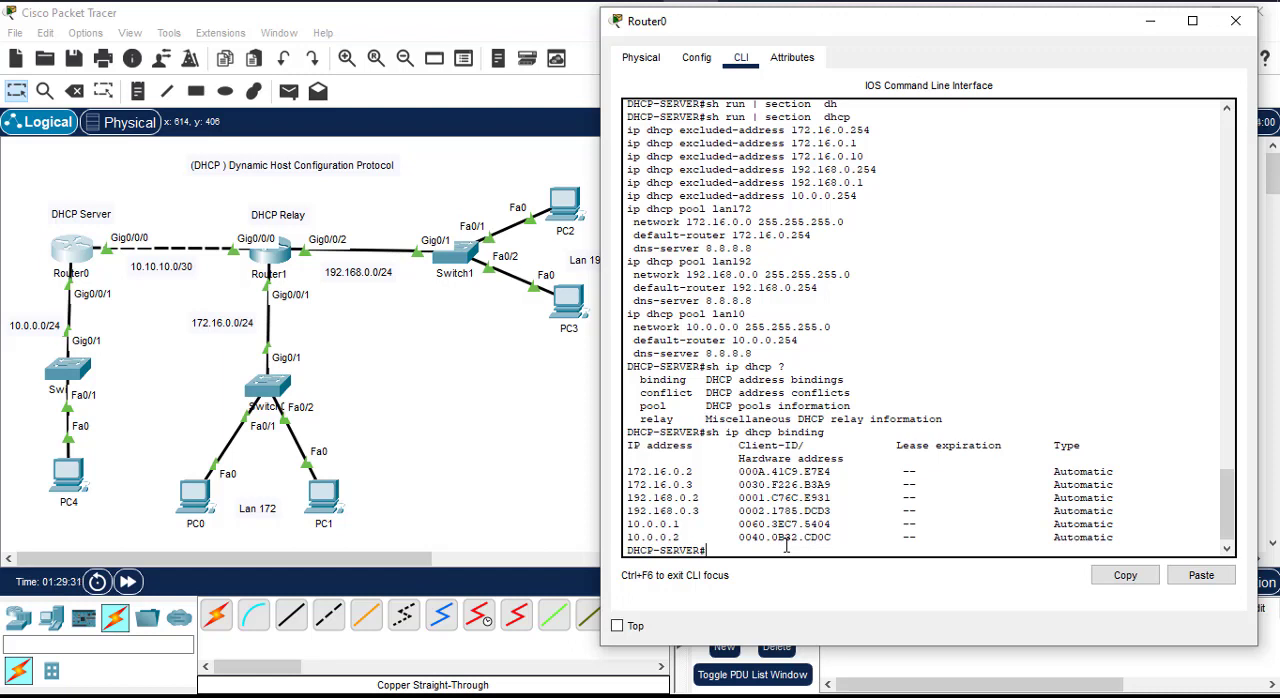
Step: Try "sh ip dhcp relay" on Router0 and list its options with "sh ip dhcp relay ?"
key(Up)
key(BackSpace)
key(BackSpace)
key(BackSpace)
key(BackSpace)
key(BackSpace)
key(BackSpace)
key(BackSpace)
text(rela)
key(Return)
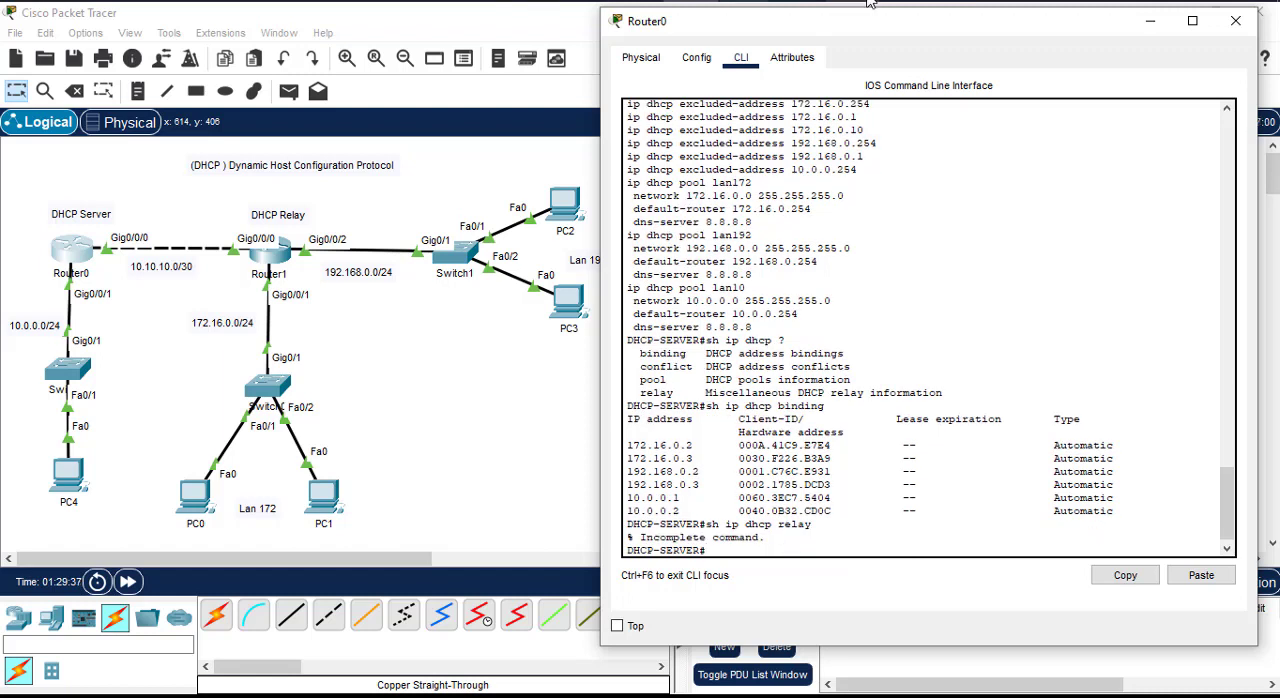
key(Up)
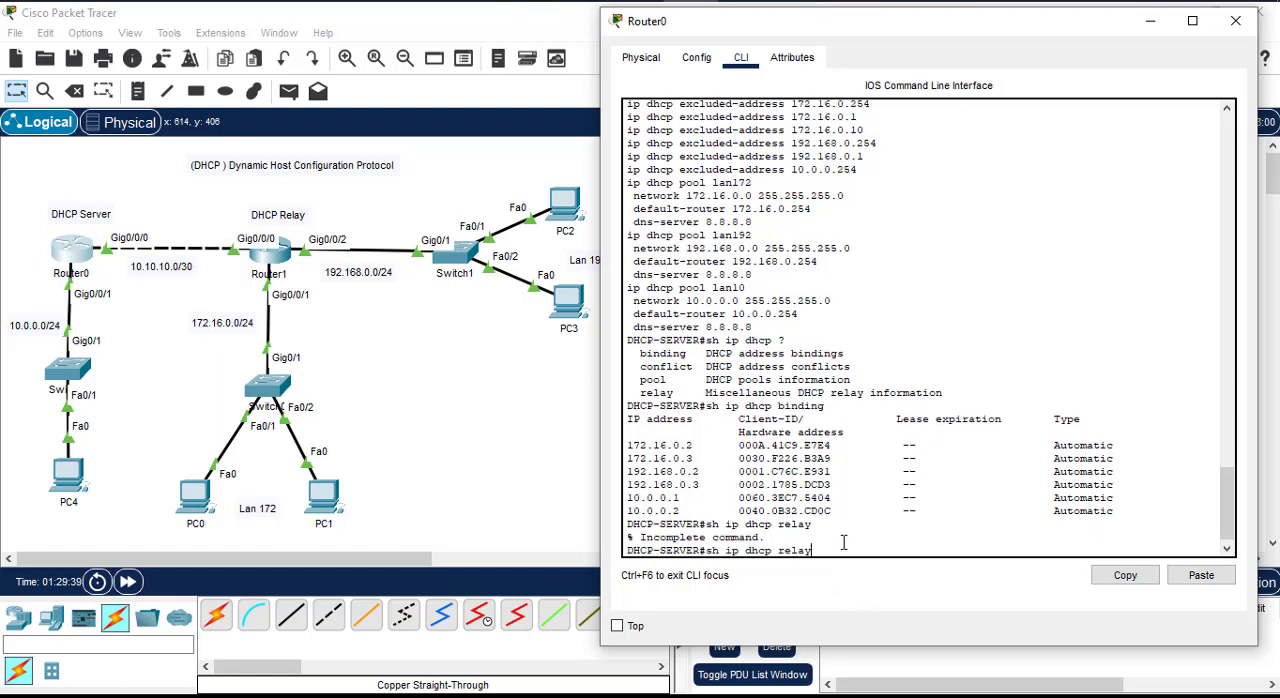
text(?)
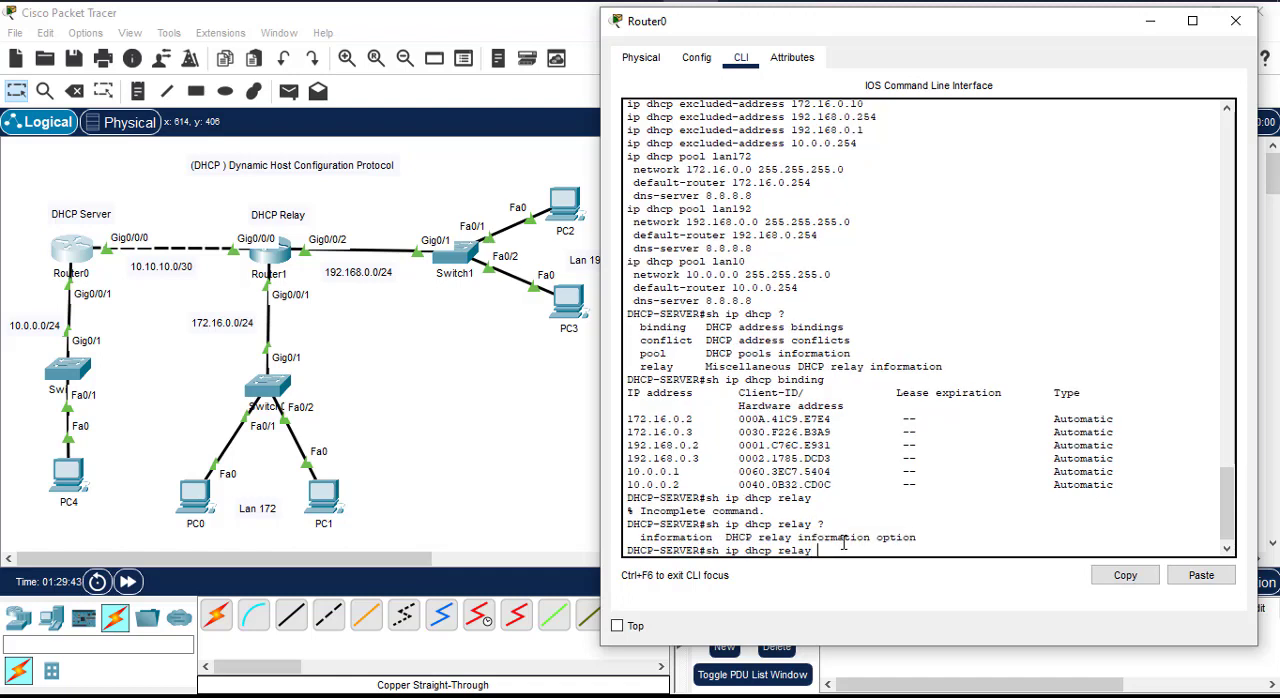
Step: Switch to Router1's console and try the command "ip dhcp relay"
mouse_move(750, 1)
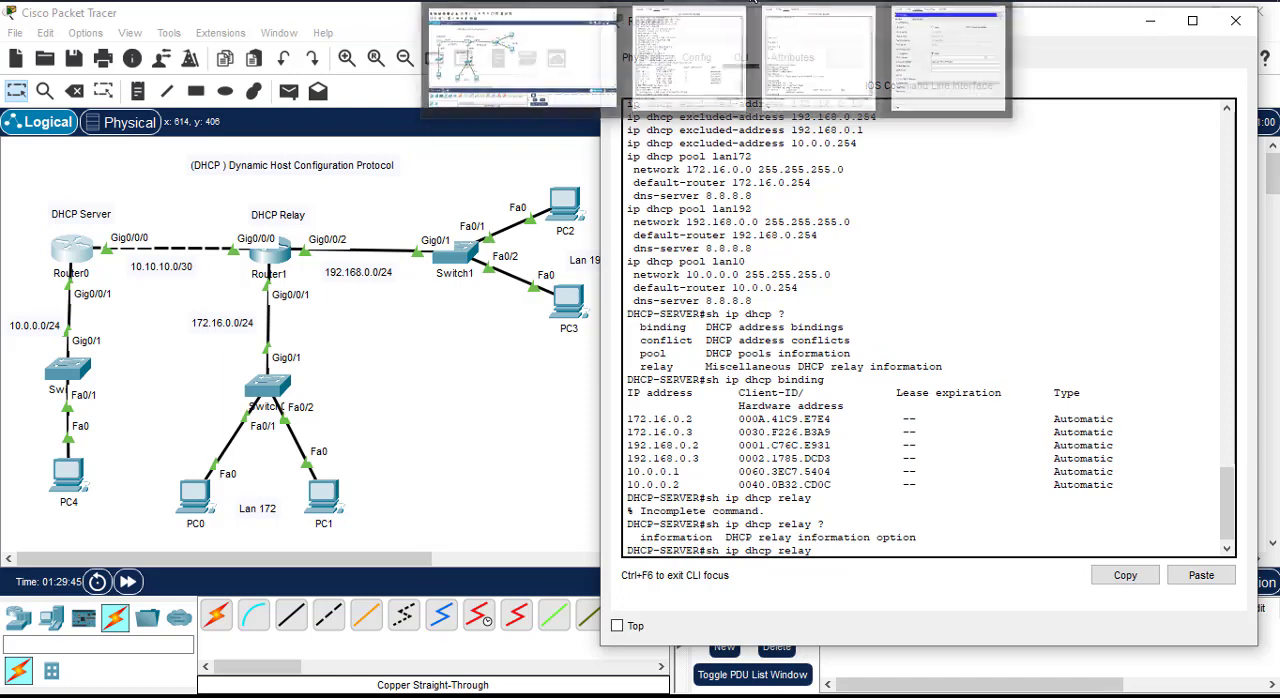
click(705, 48)
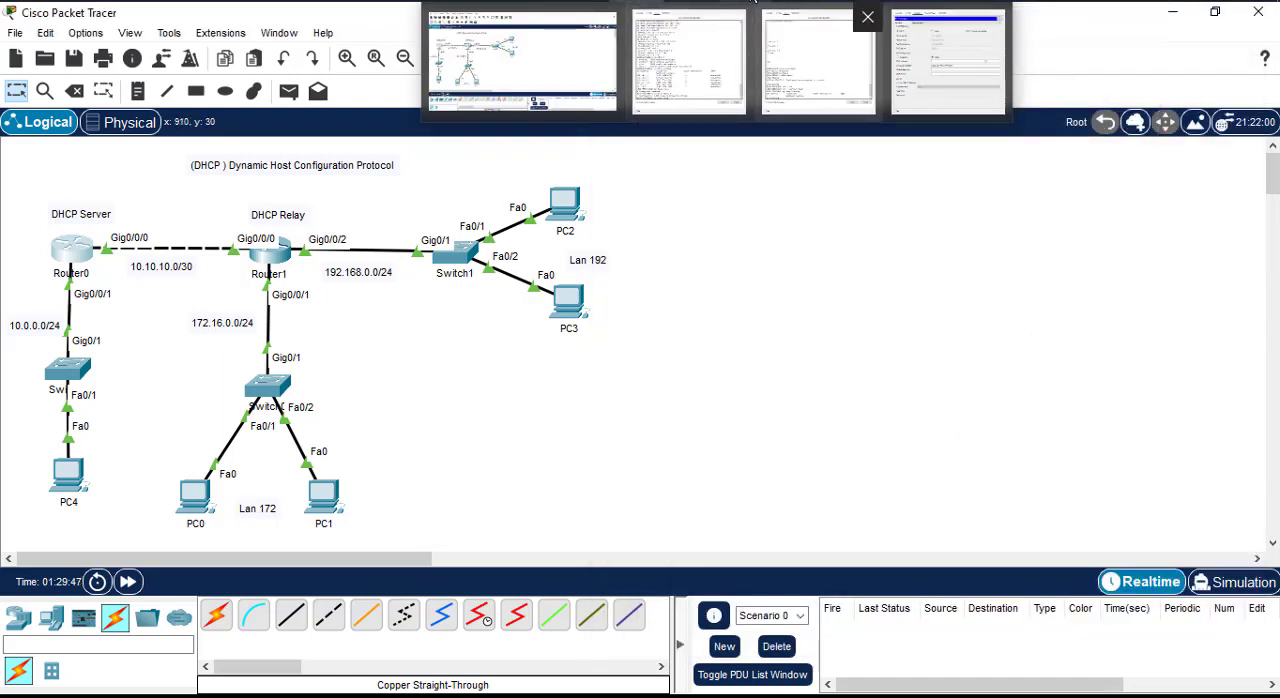
click(783, 46)
text(ip)
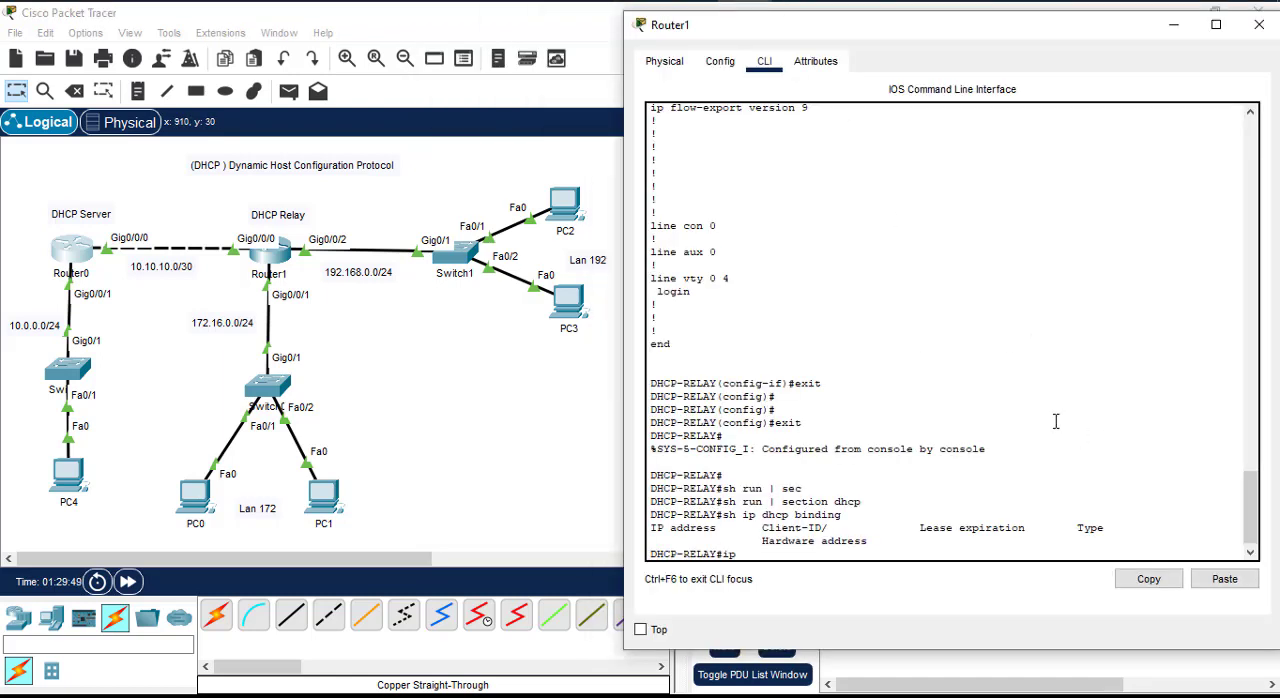
text( dhcp relay)
key(Return)
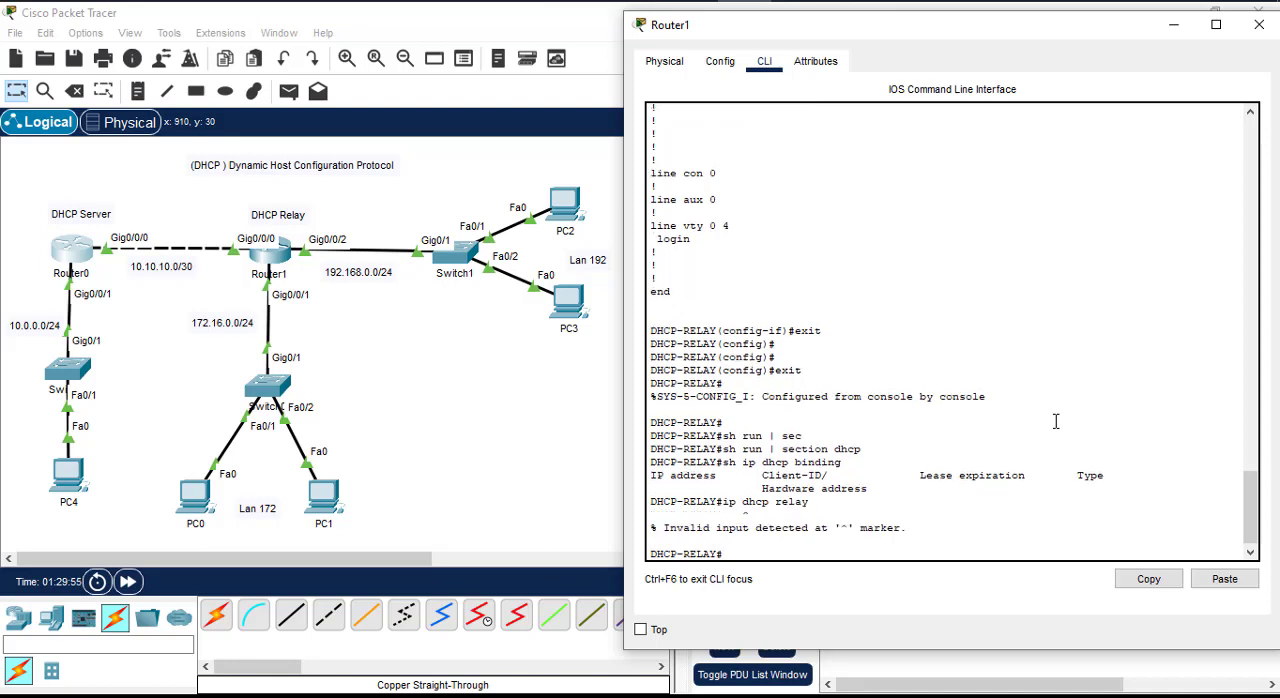
Step: Try "sh ip dhcp relay" on Router1 and list its options with "sh ip dhcp relay ?"
key(Up)
key(Home)
text(sh)
key(Return)
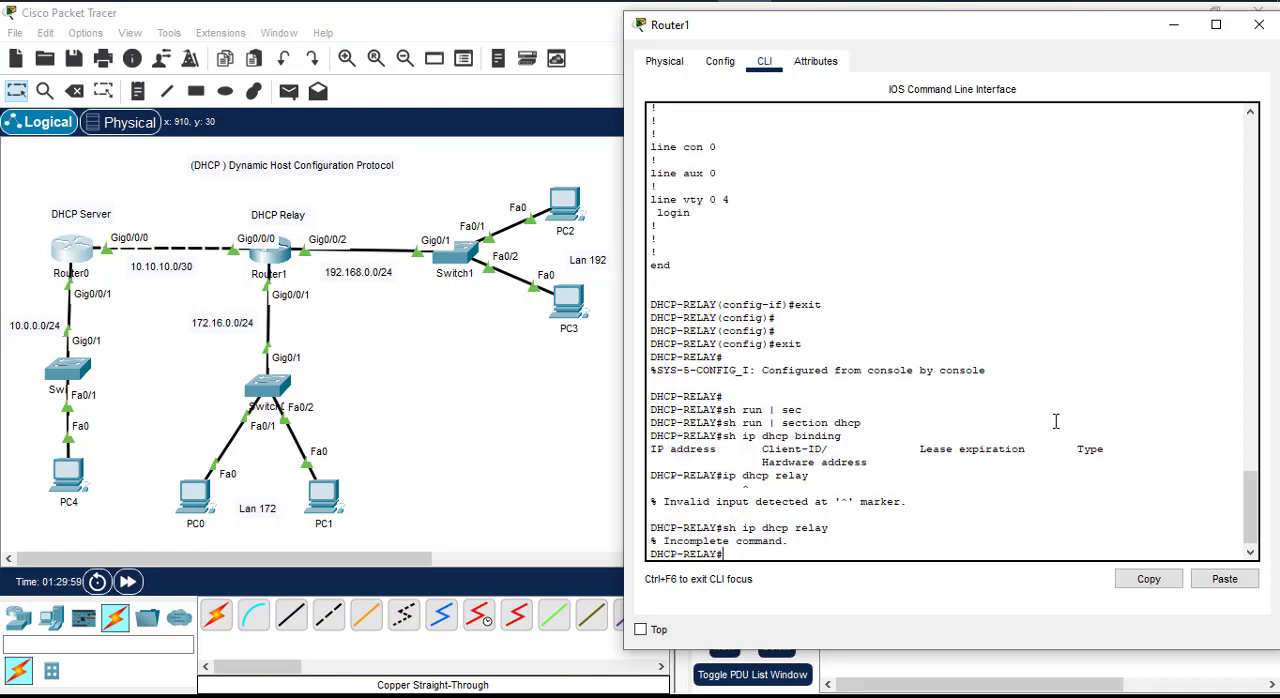
key(Up)
text(?)
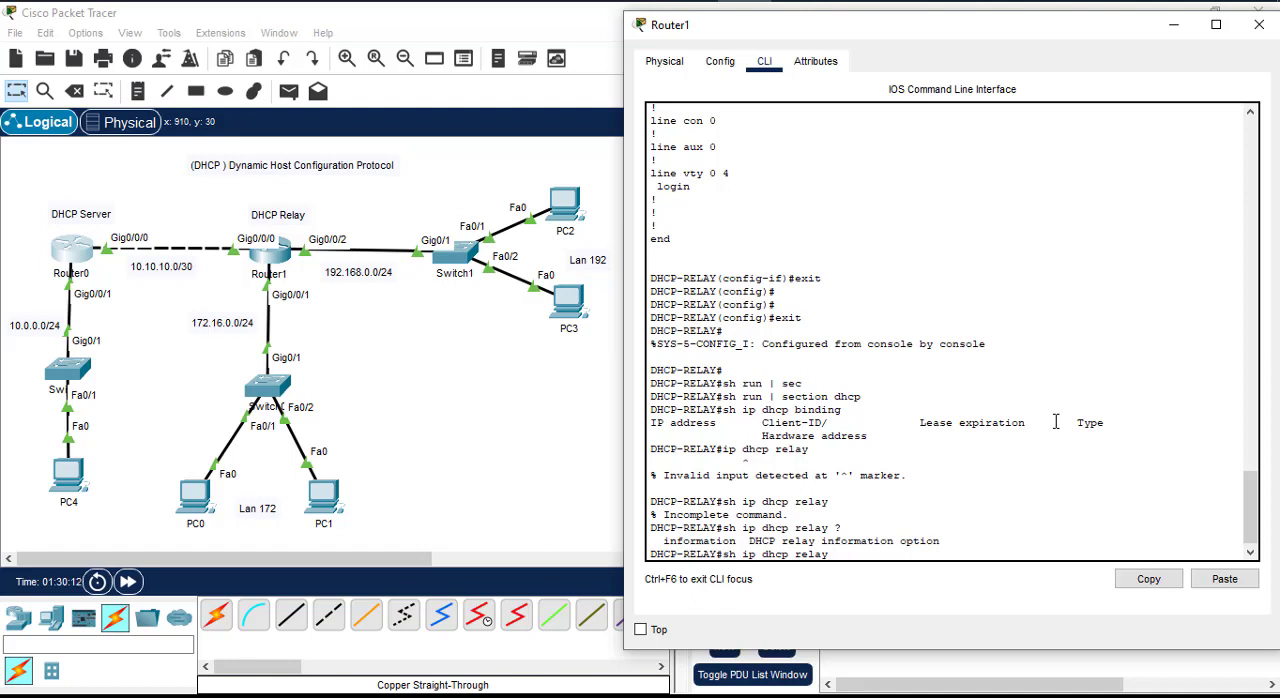
Step: List Router1's DHCP show options with "sh ip dhcp ?" and recheck the options of its relay keyword
key(BackSpace)
key(BackSpace)
key(BackSpace)
key(BackSpace)
key(BackSpace)
text(?)
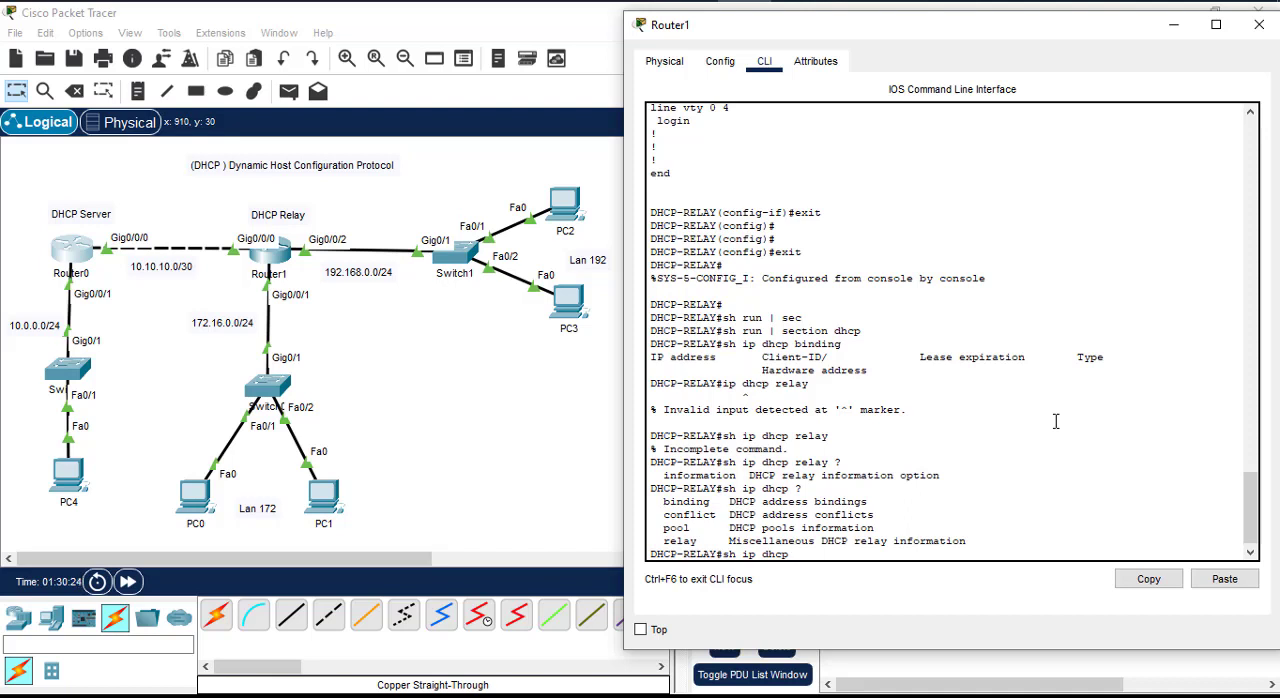
text(re)
key(Tab)
text(?)
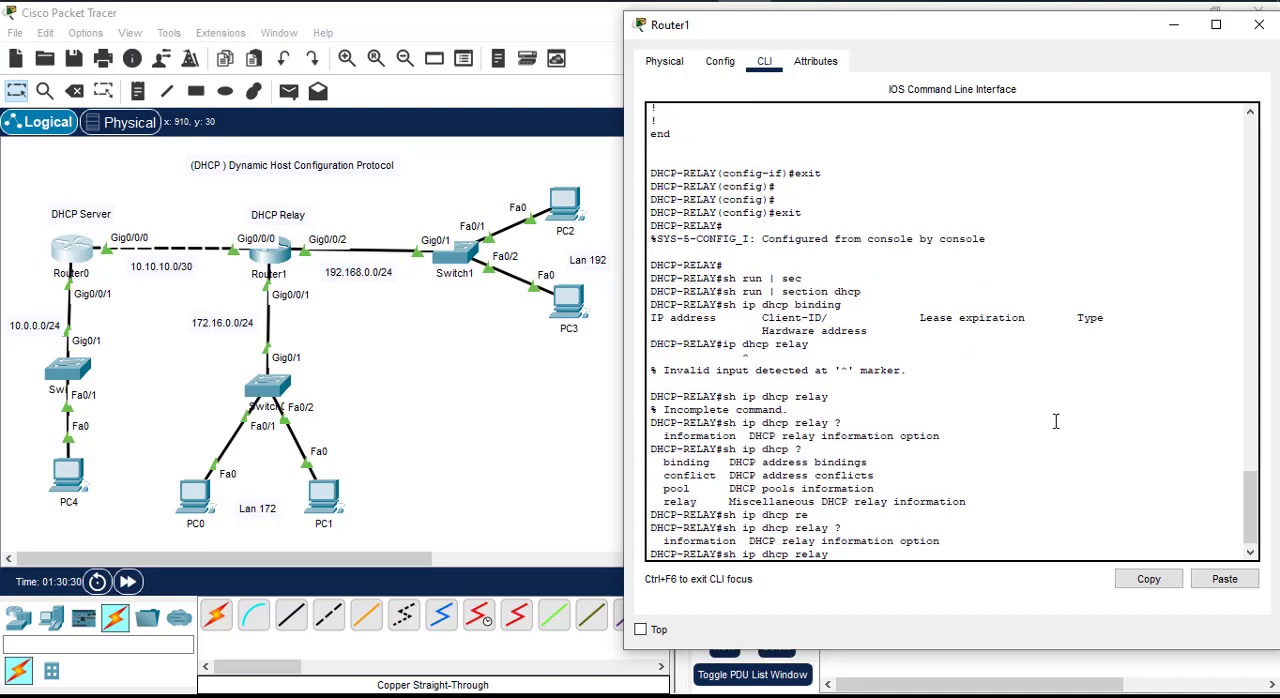
Step: Try "sh ip dhcp relay lan192" on Router1, then recall the command and erase its last argument
key(BackSpace)
text(lan192)
key(Return)
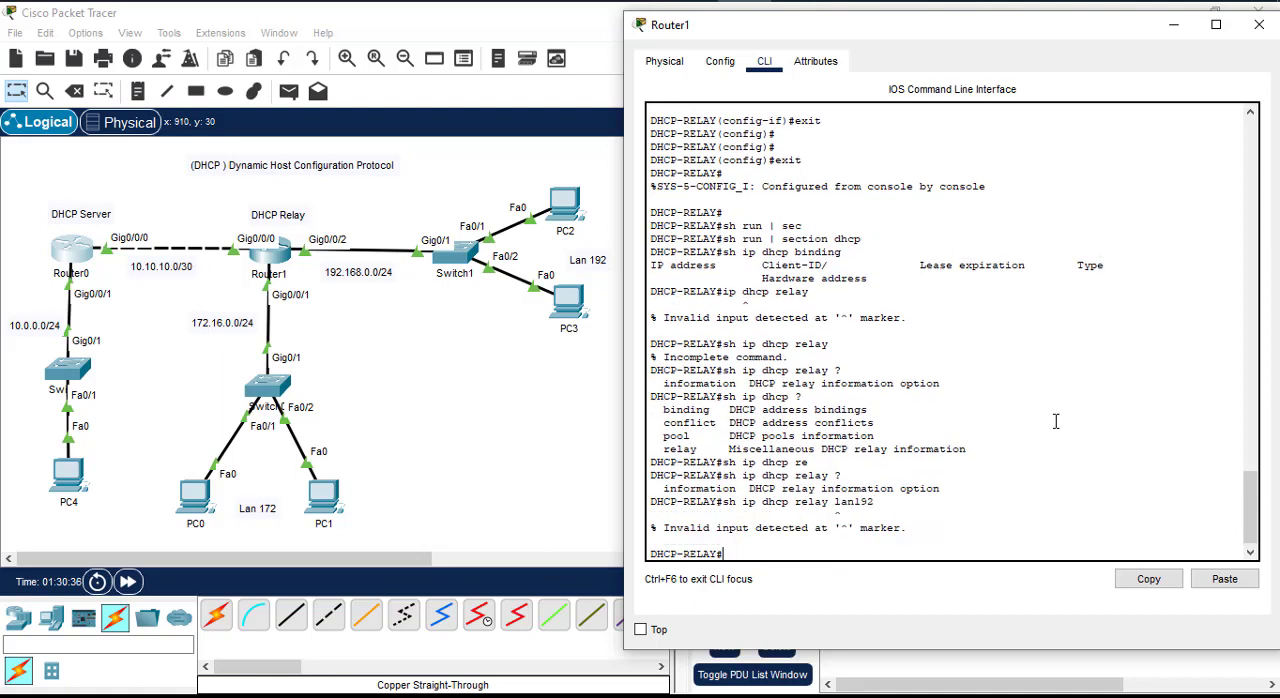
key(Up)
key(BackSpace)
key(BackSpace)
key(BackSpace)
key(BackSpace)
key(BackSpace)
key(BackSpace)
key(BackSpace)
key(BackSpace)
key(BackSpace)
key(BackSpace)
key(BackSpace)
key(BackSpace)
key(BackSpace)
key(BackSpace)
key(BackSpace)
key(BackSpace)
key(BackSpace)
key(BackSpace)
key(BackSpace)
key(BackSpace)
key(BackSpace)
Step: Return to Router0's console and try "sh ip dhcp relay" and "sh ip dhcp relay lan192" there
click(1259, 24)
click(736, 1)
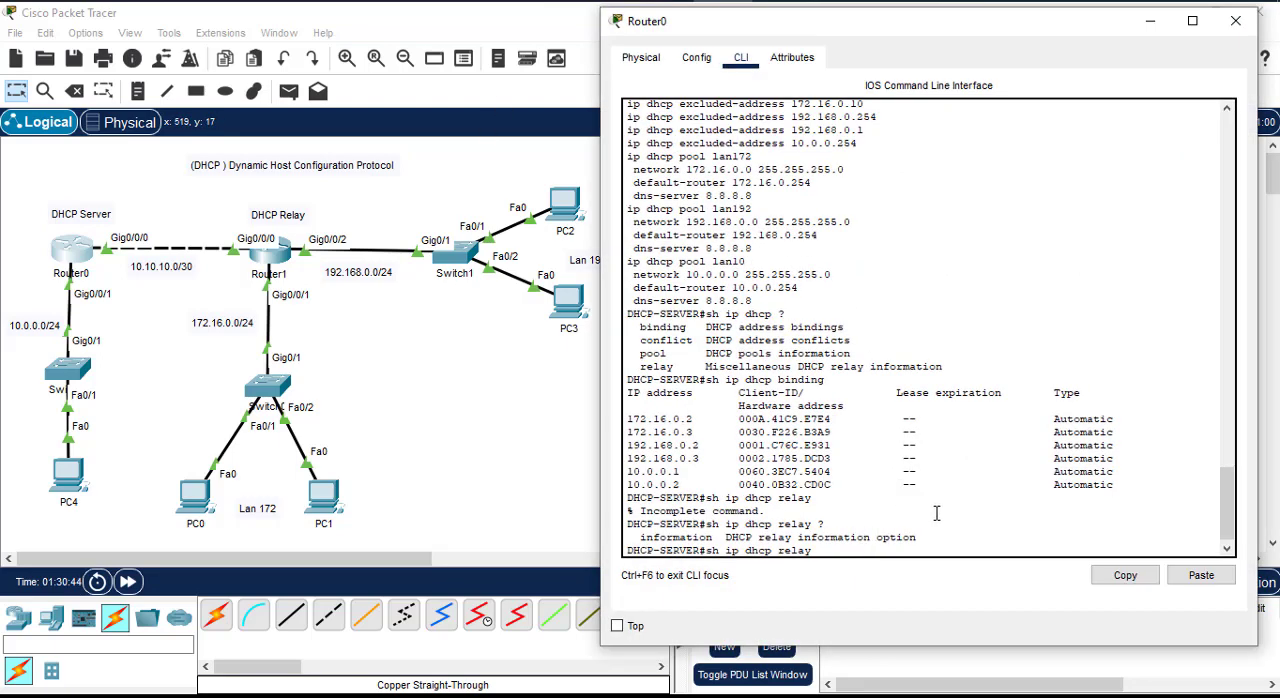
key(Return)
text(sh ip dhcp relay )
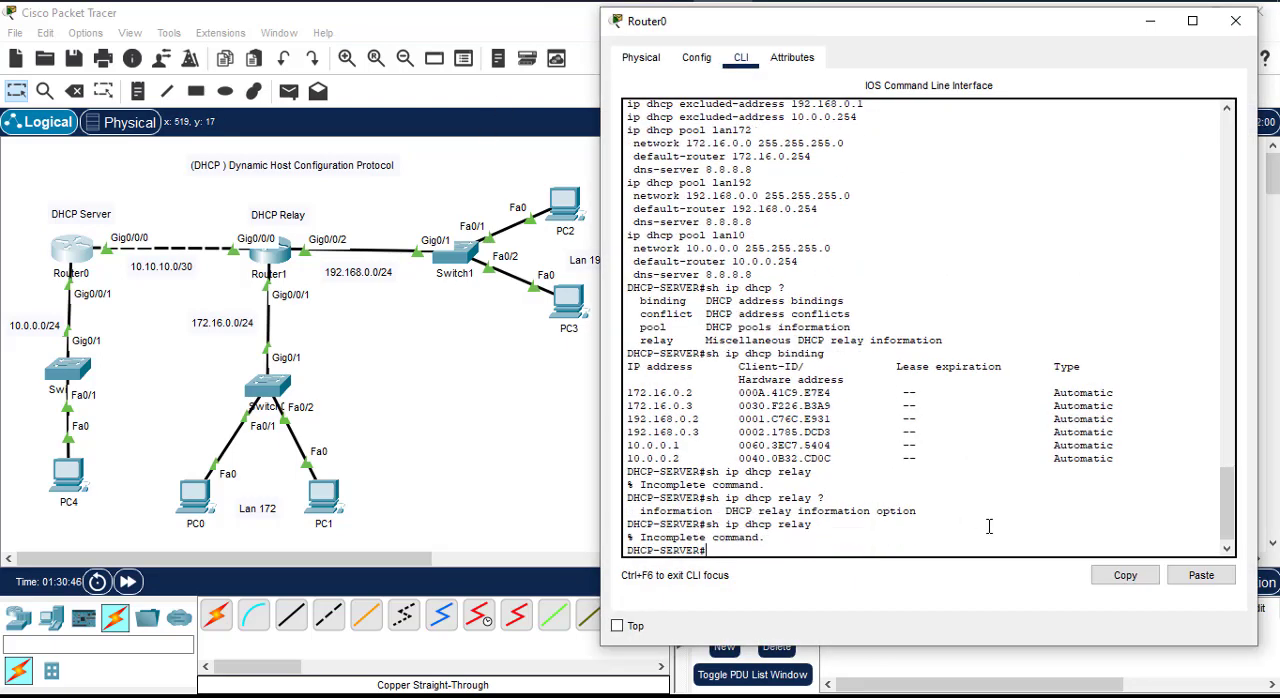
text(l)
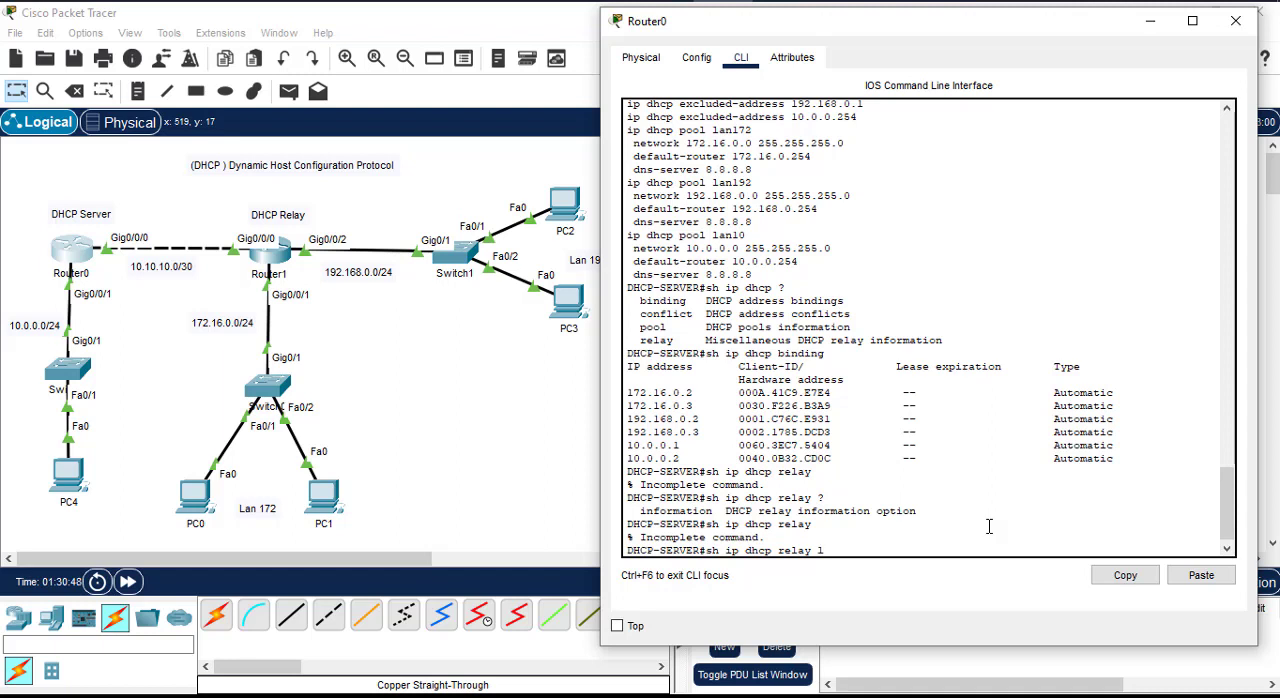
text(an192)
key(Return)
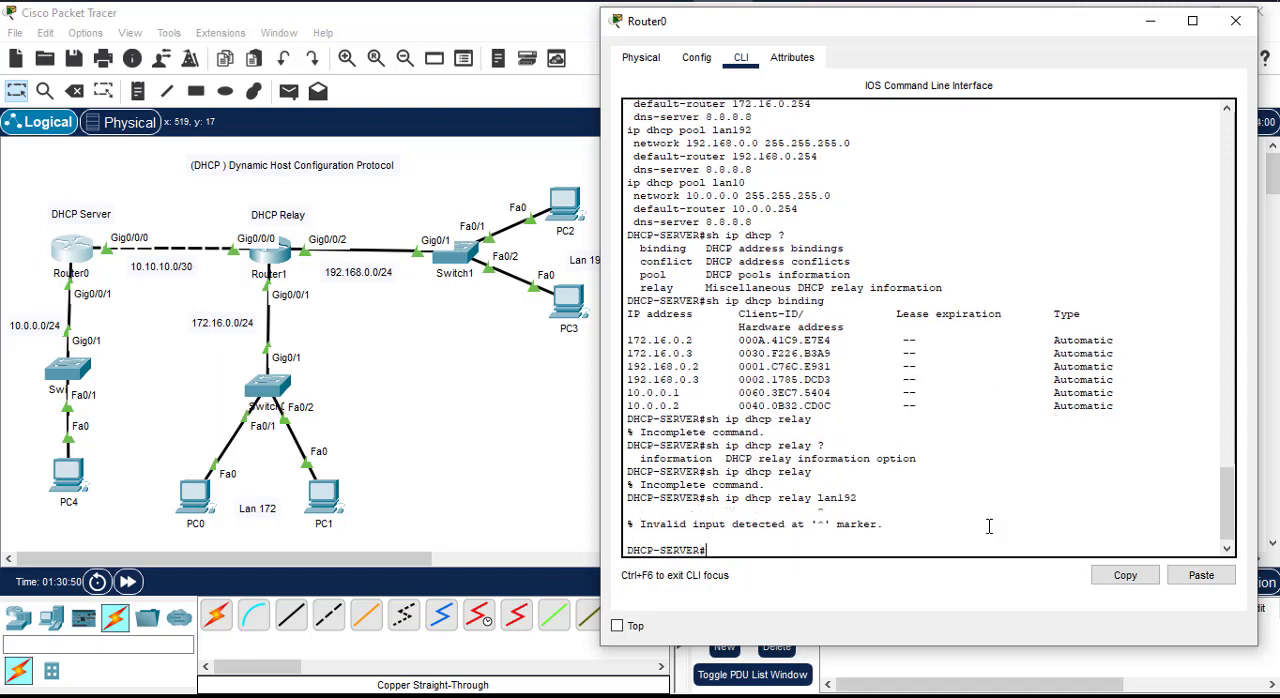
Step: List the DHCP show options on Router0 again and display the pool information with "sh ip dhcp pool"
key(Up)
key(BackSpace)
key(BackSpace)
key(BackSpace)
key(BackSpace)
key(BackSpace)
key(BackSpace)
key(BackSpace)
key(BackSpace)
key(BackSpace)
key(BackSpace)
key(BackSpace)
text(?pool)
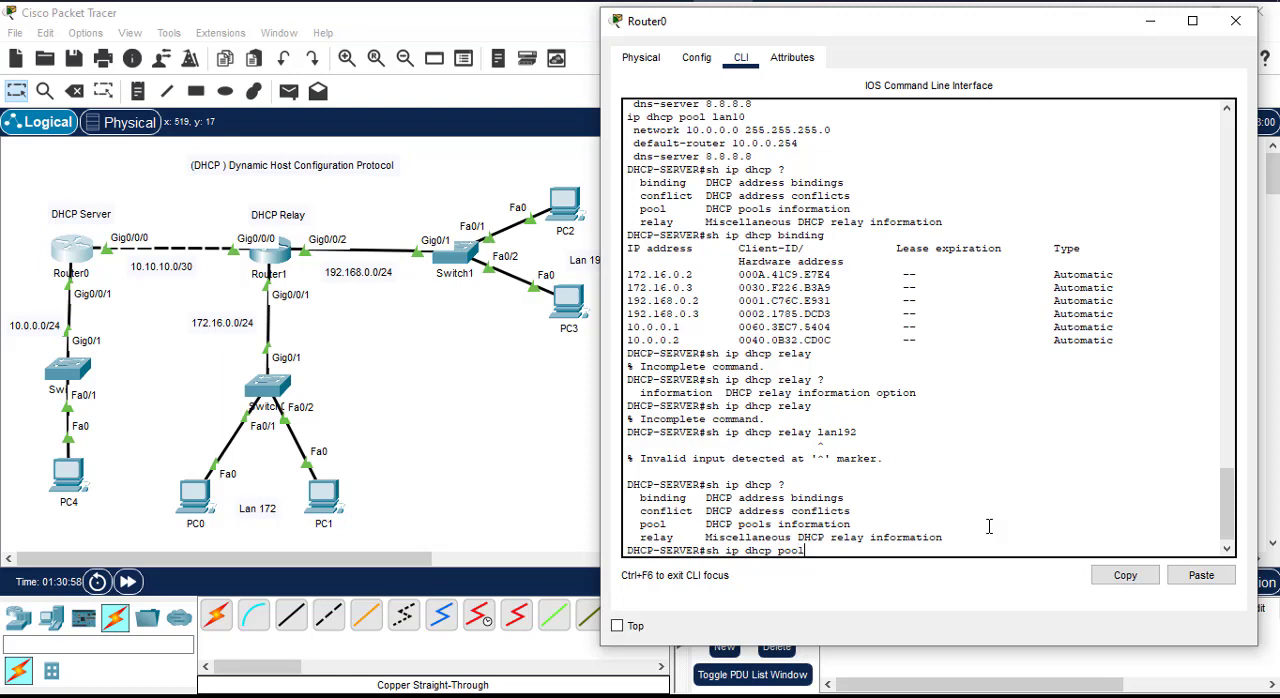
key(Return)
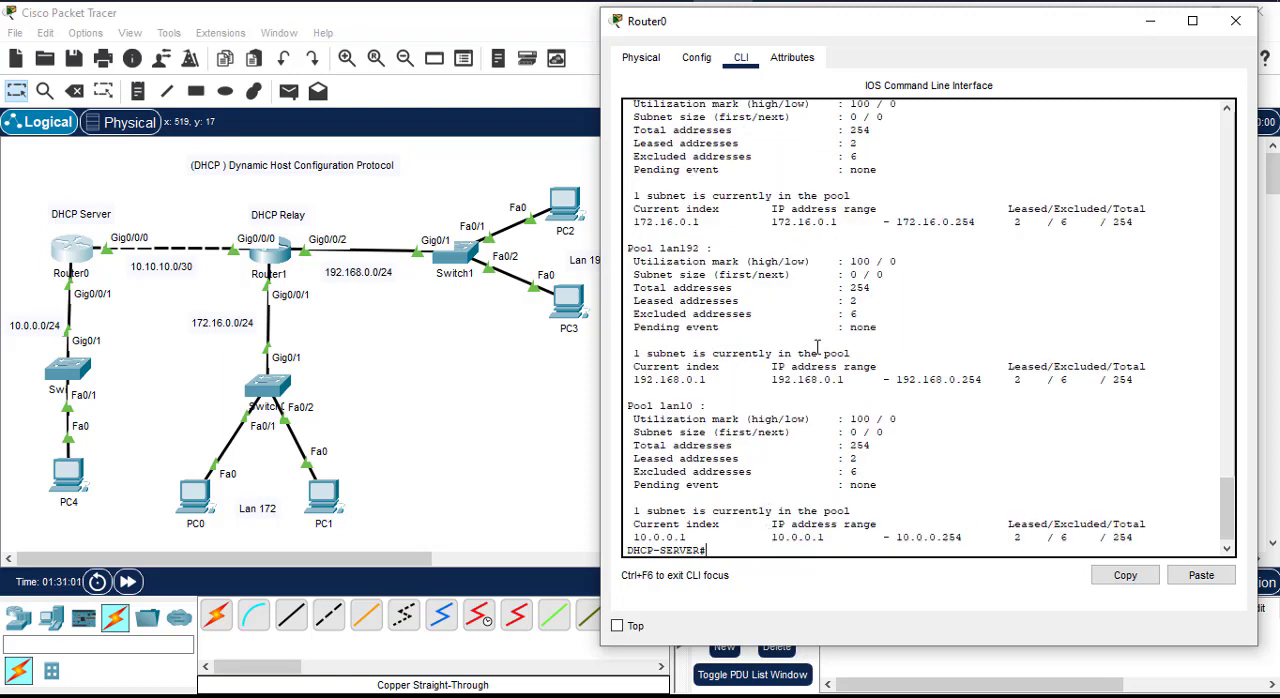
Step: Examine the leased and excluded address counts for pools lan172, lan192 and lan10 in the pool output
scroll(890, 325, up, 2)
scroll(890, 325, up, 4)
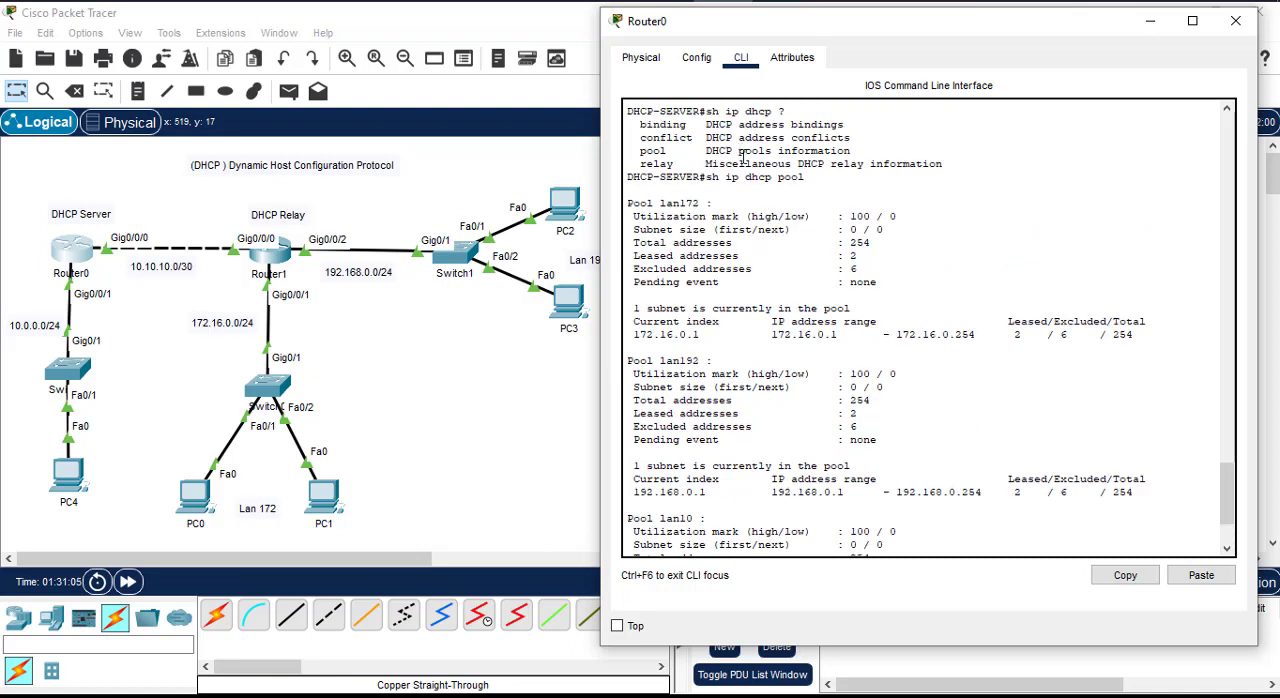
scroll(834, 265, down, 2)
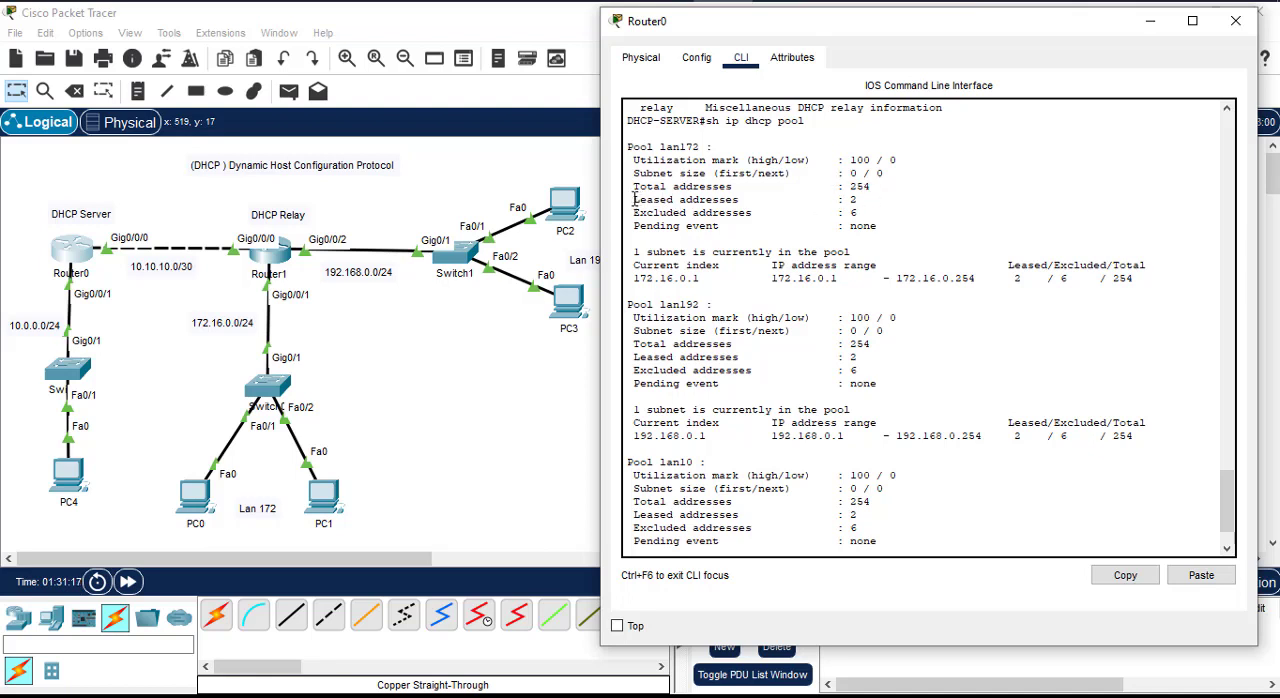
drag(634, 200, 869, 197)
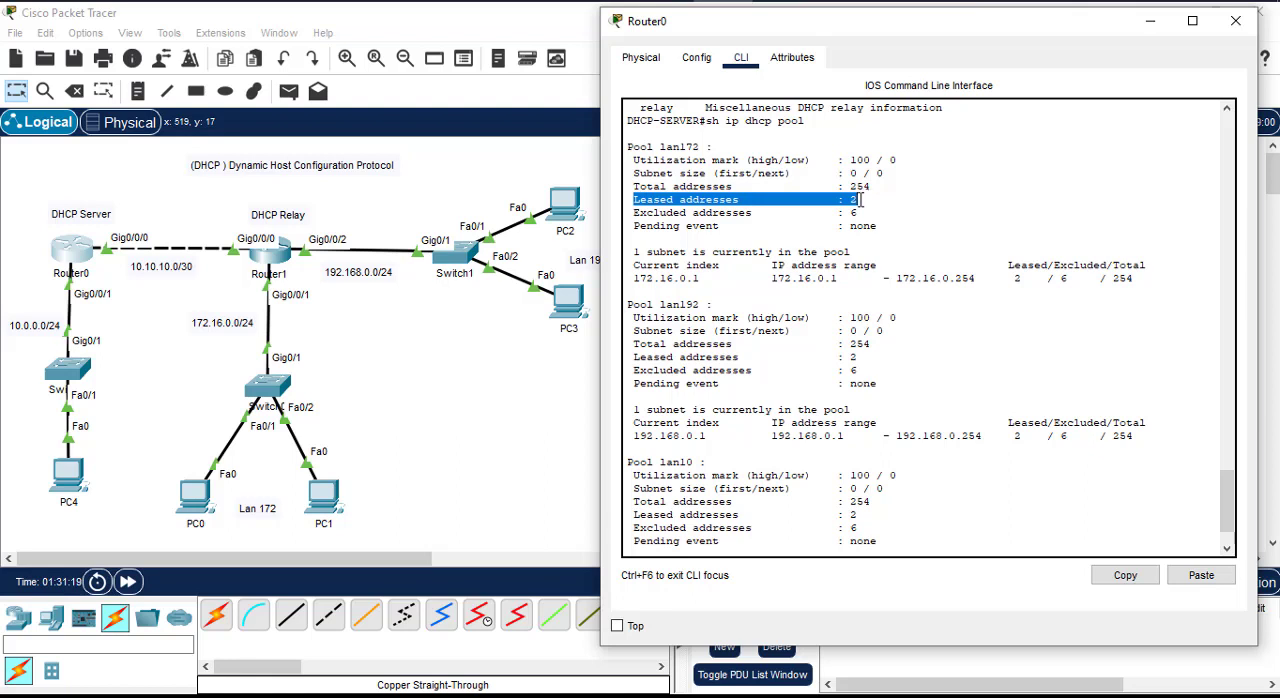
drag(634, 213, 866, 212)
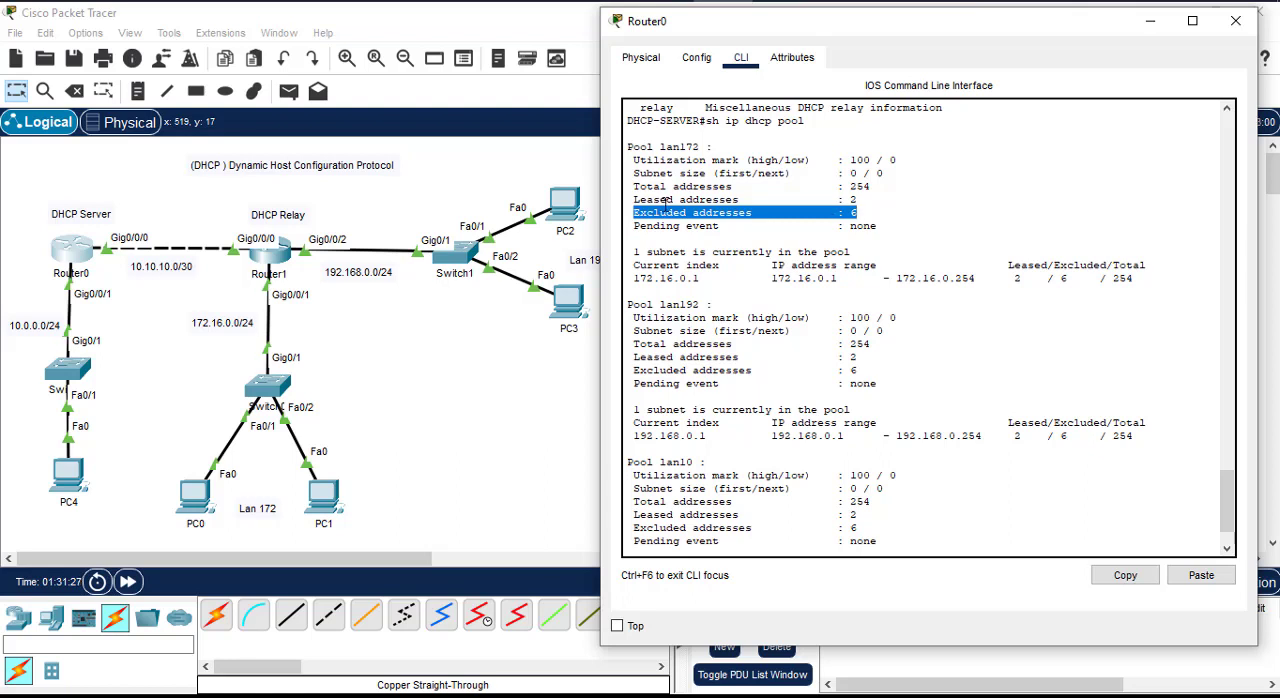
drag(634, 199, 870, 203)
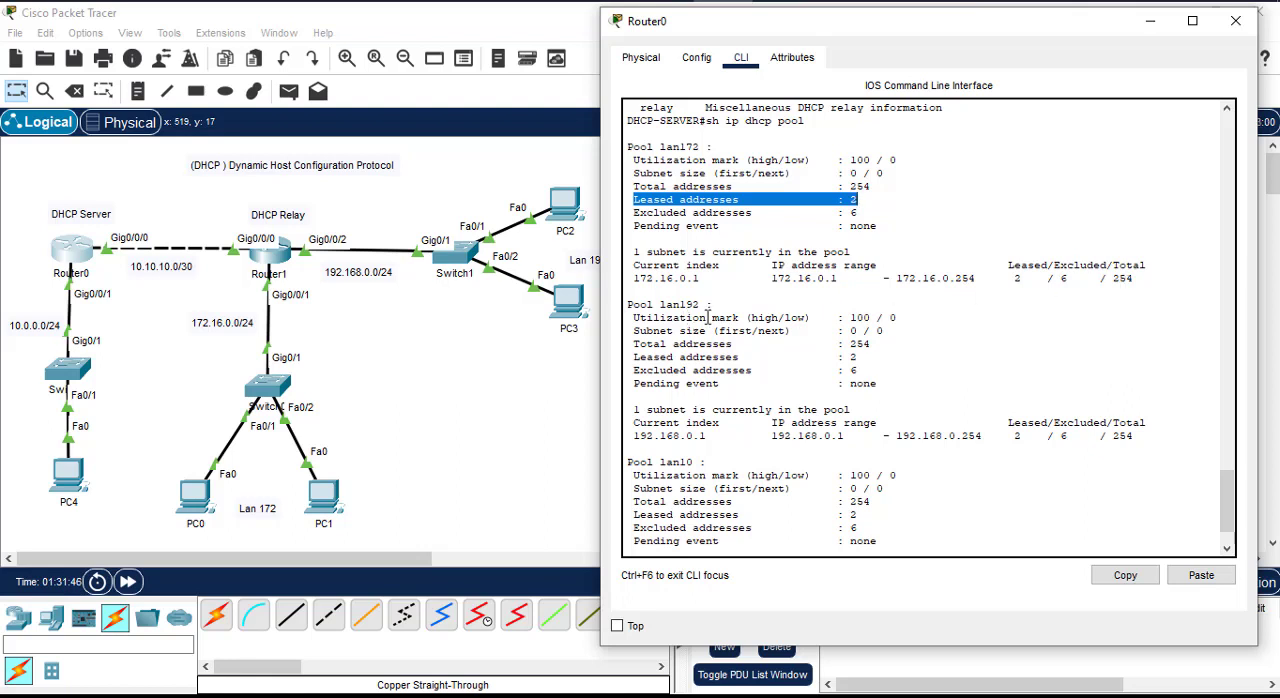
double_click(853, 357)
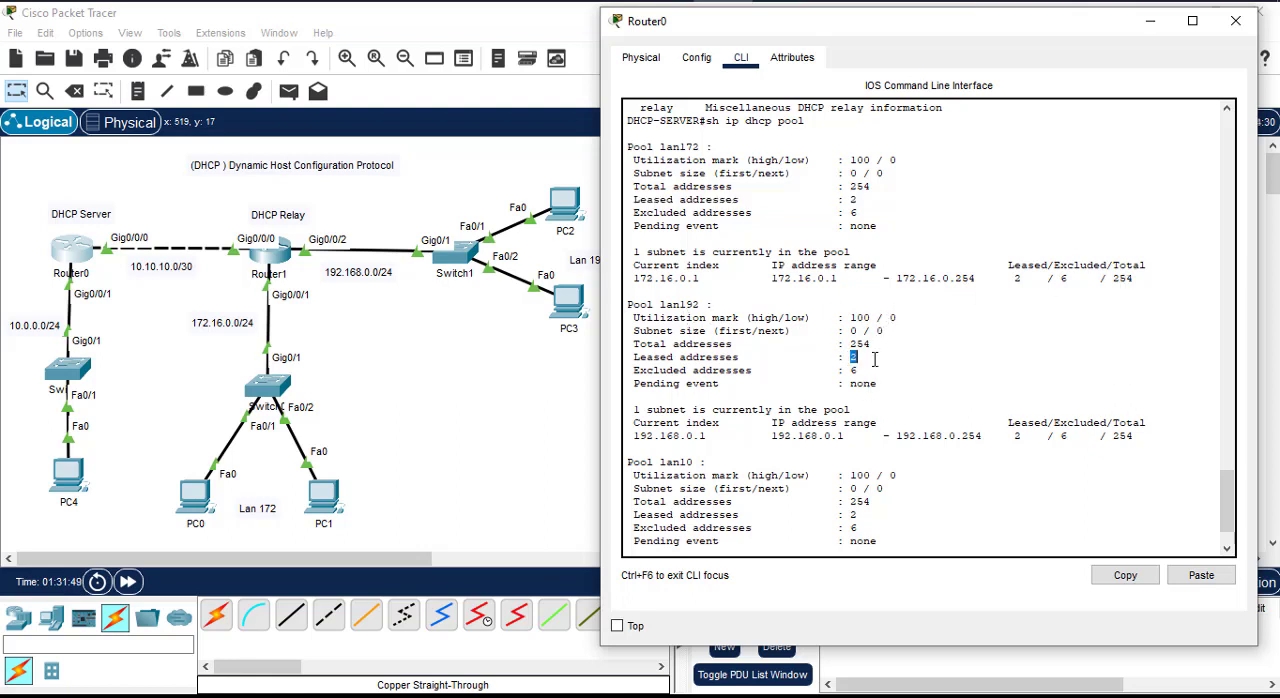
double_click(852, 370)
scroll(935, 460, down, 2)
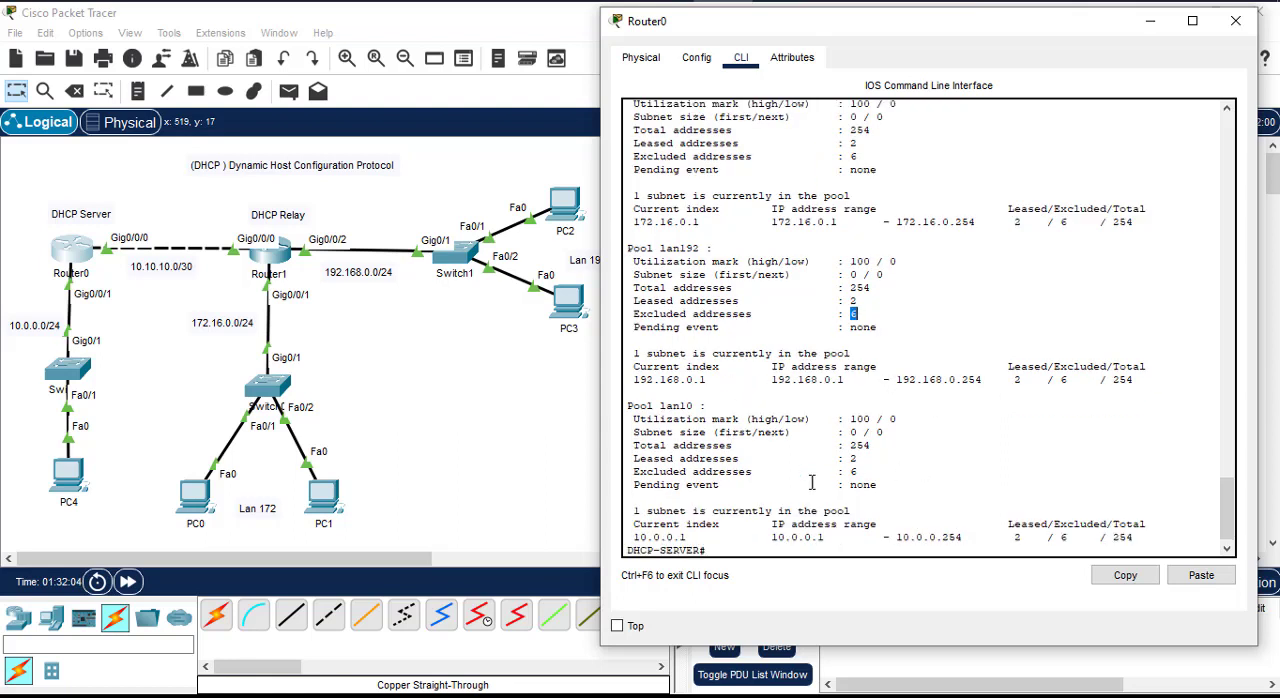
scroll(891, 482, down, 1)
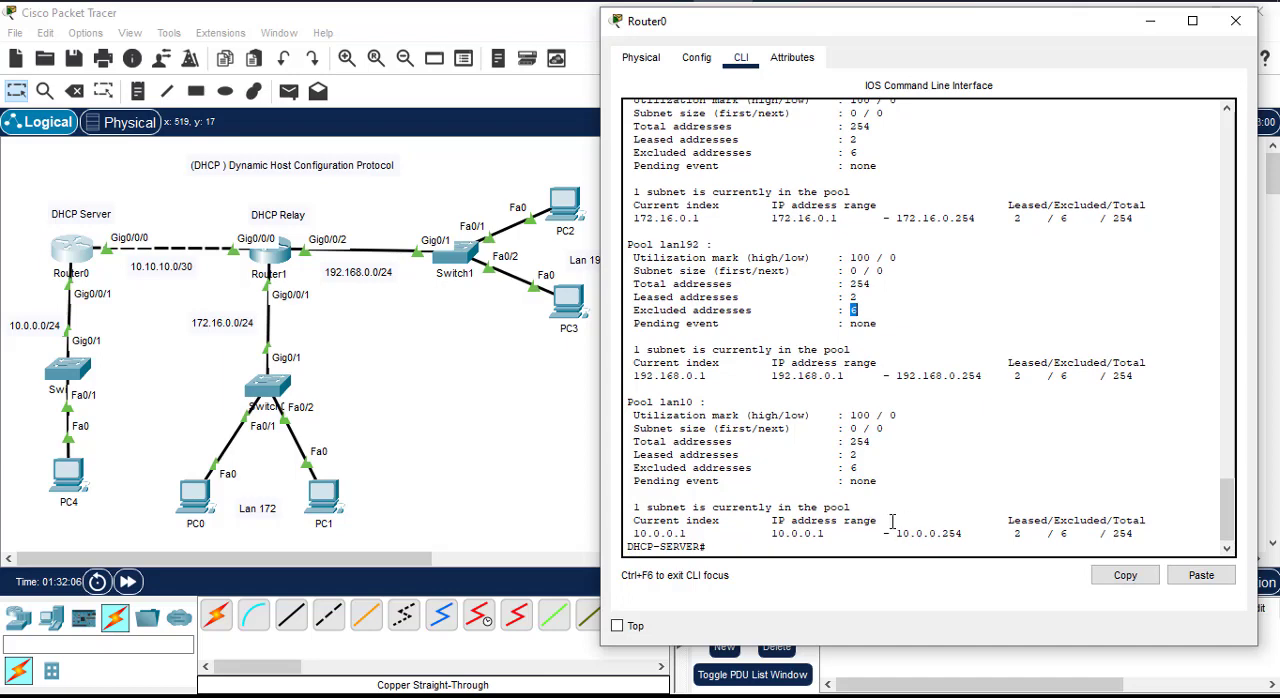
Step: Minimize Router0's console and delete Switch2 and PC4 from the 10.0.0.0/24 segment
click(1020, 445)
scroll(812, 384, up, 3)
scroll(819, 383, down, 3)
click(1150, 20)
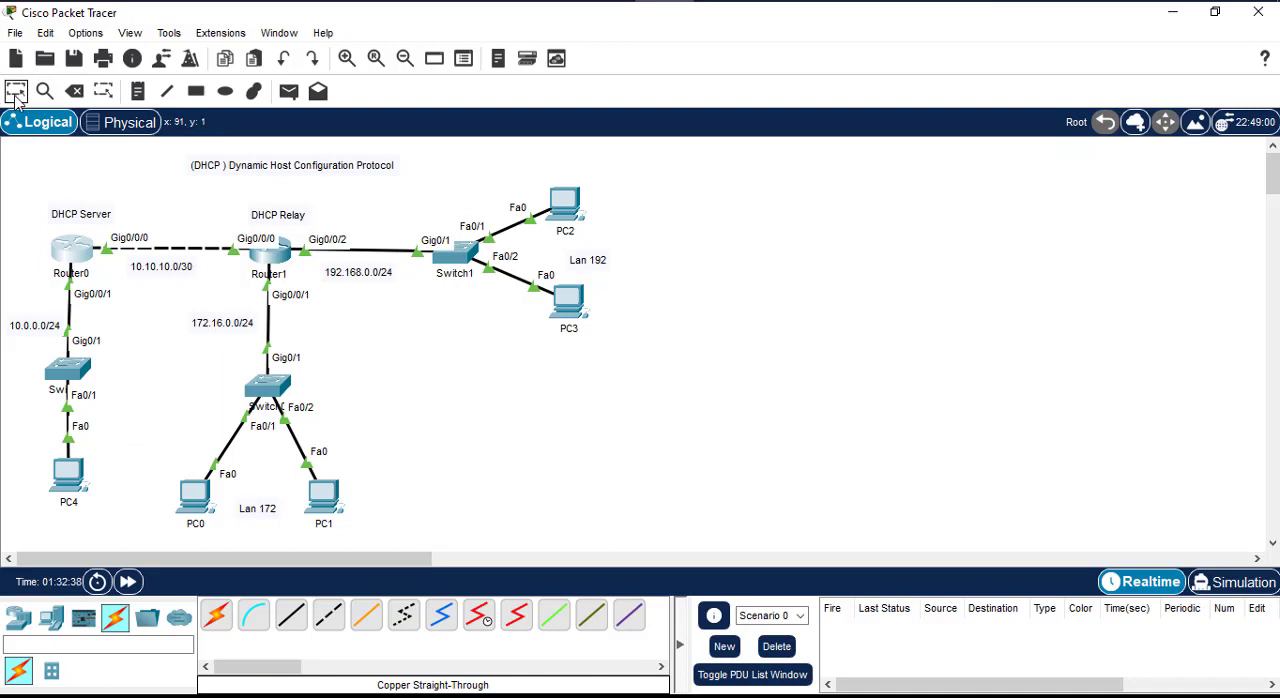
click(75, 91)
click(76, 370)
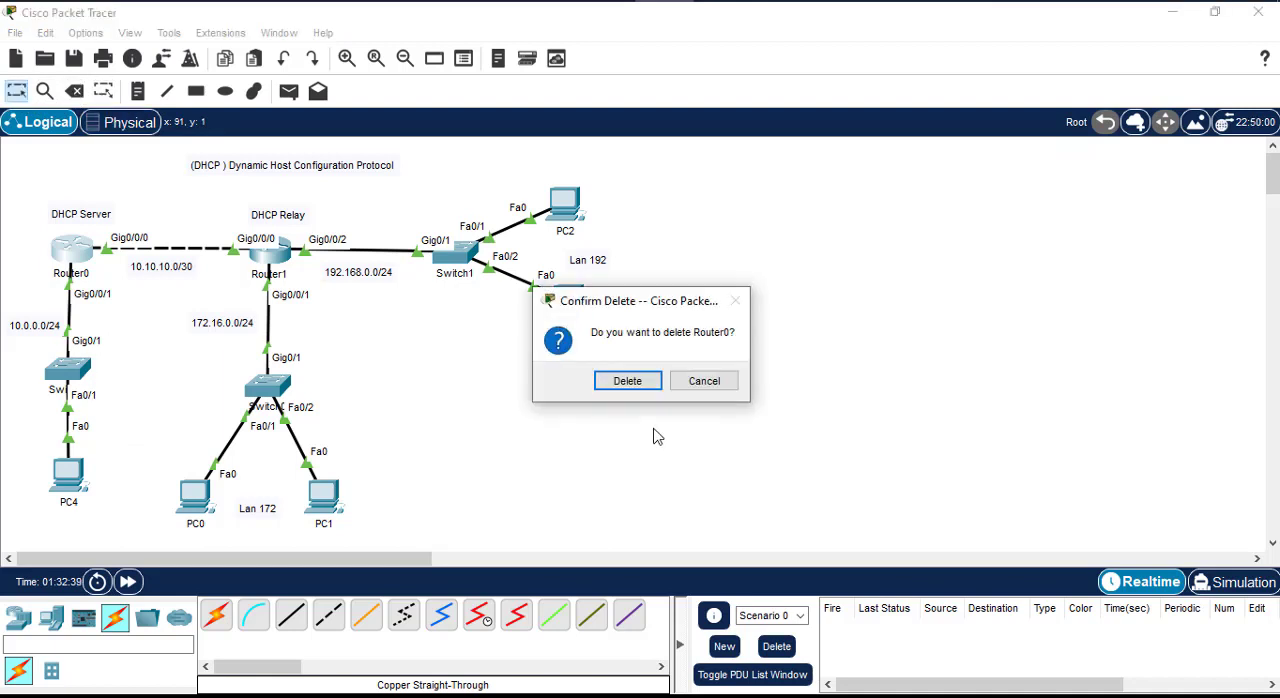
click(697, 384)
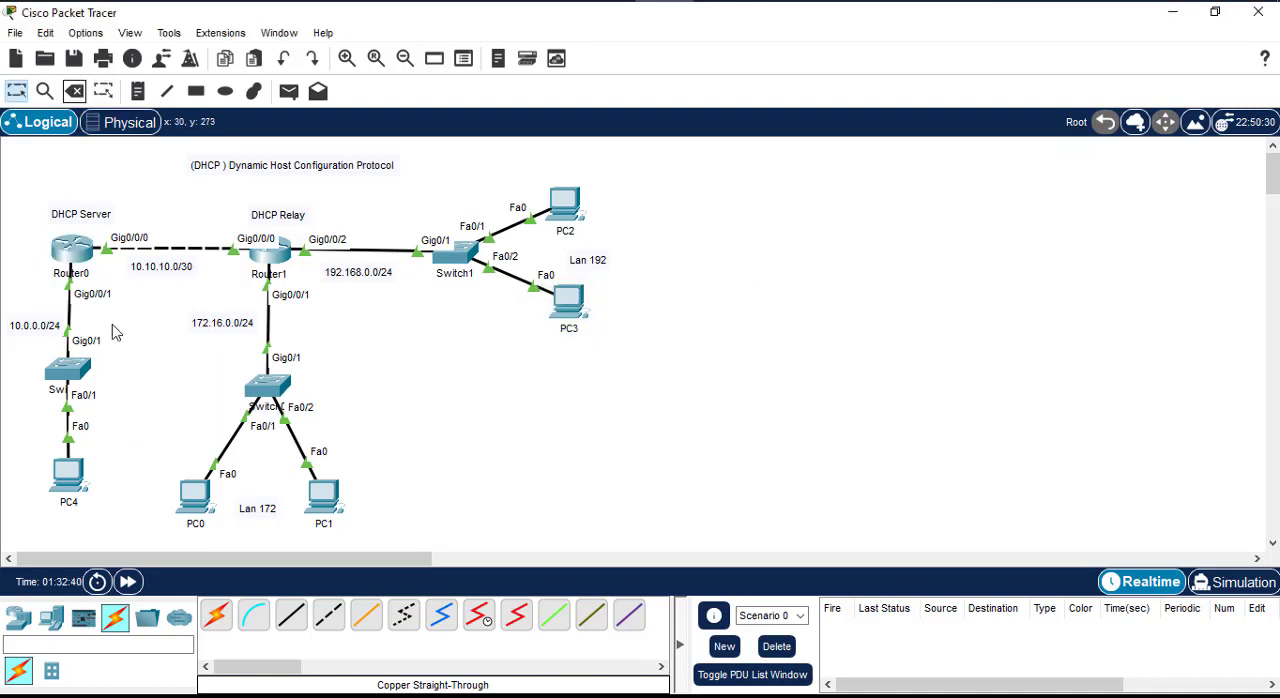
click(68, 368)
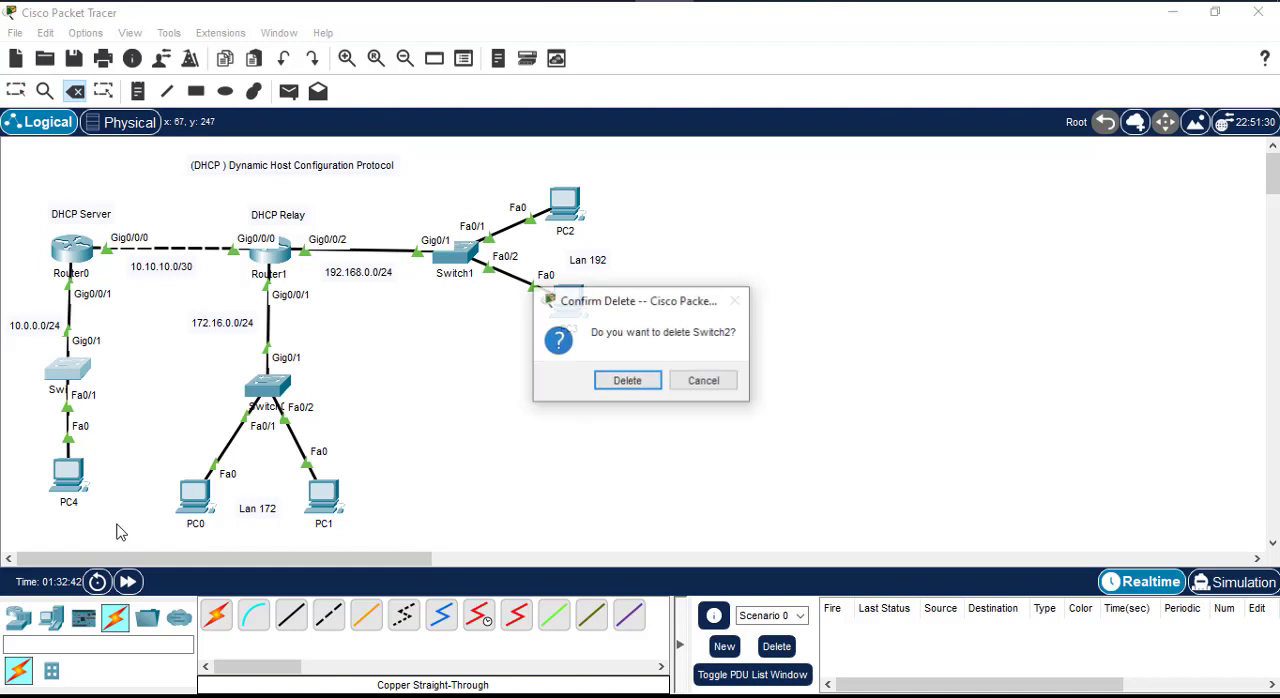
click(624, 380)
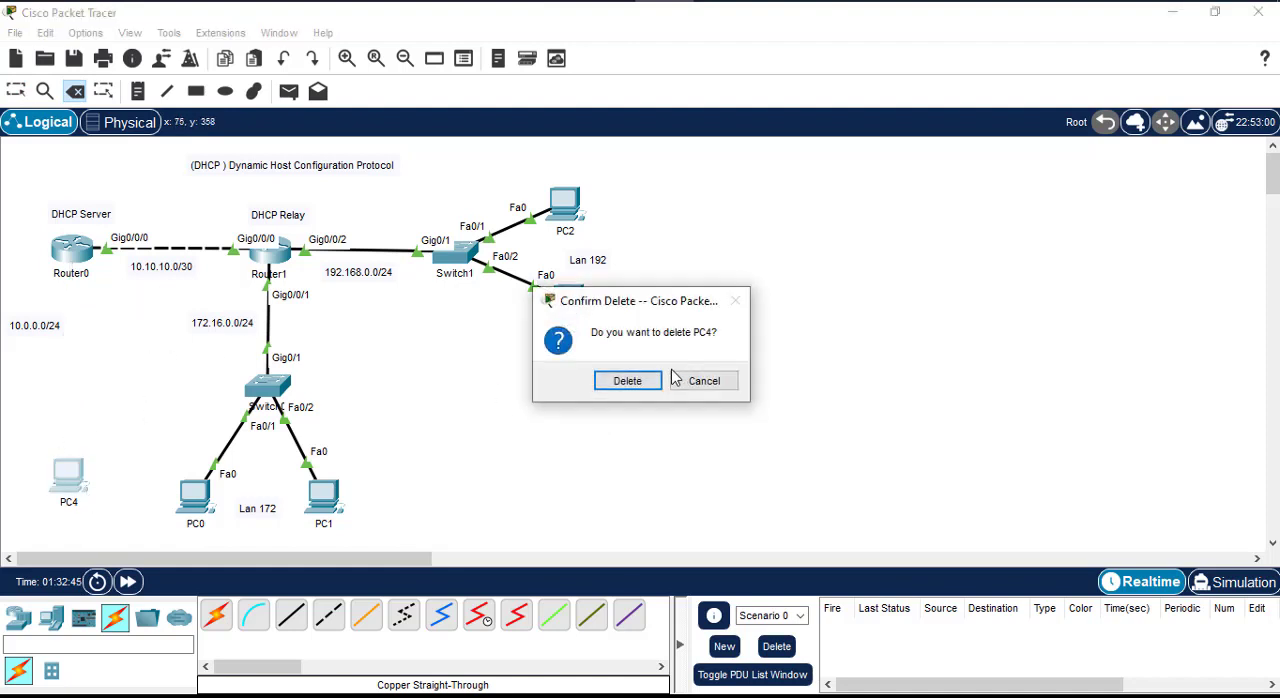
click(620, 381)
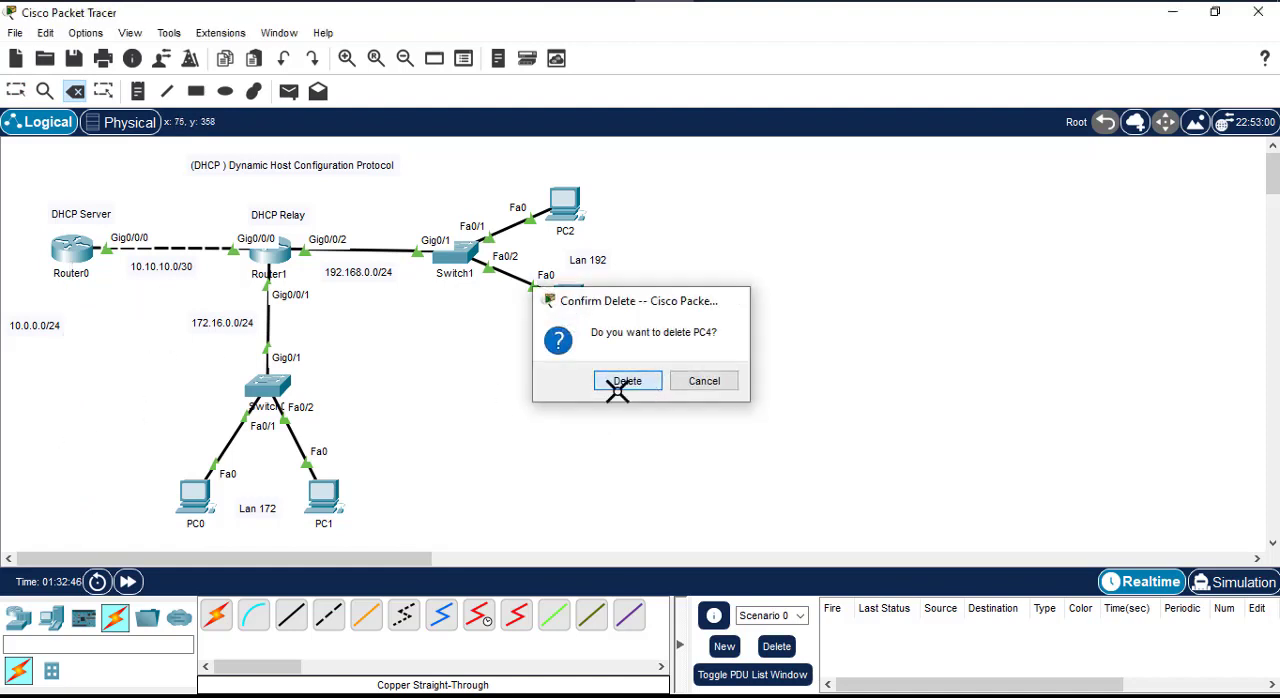
click(16, 91)
Step: Place a 4331 router below Router0 and connect Router0's Gig0/0/1 to its Gig0/0/0 with a copper straight-through cable
click(18, 618)
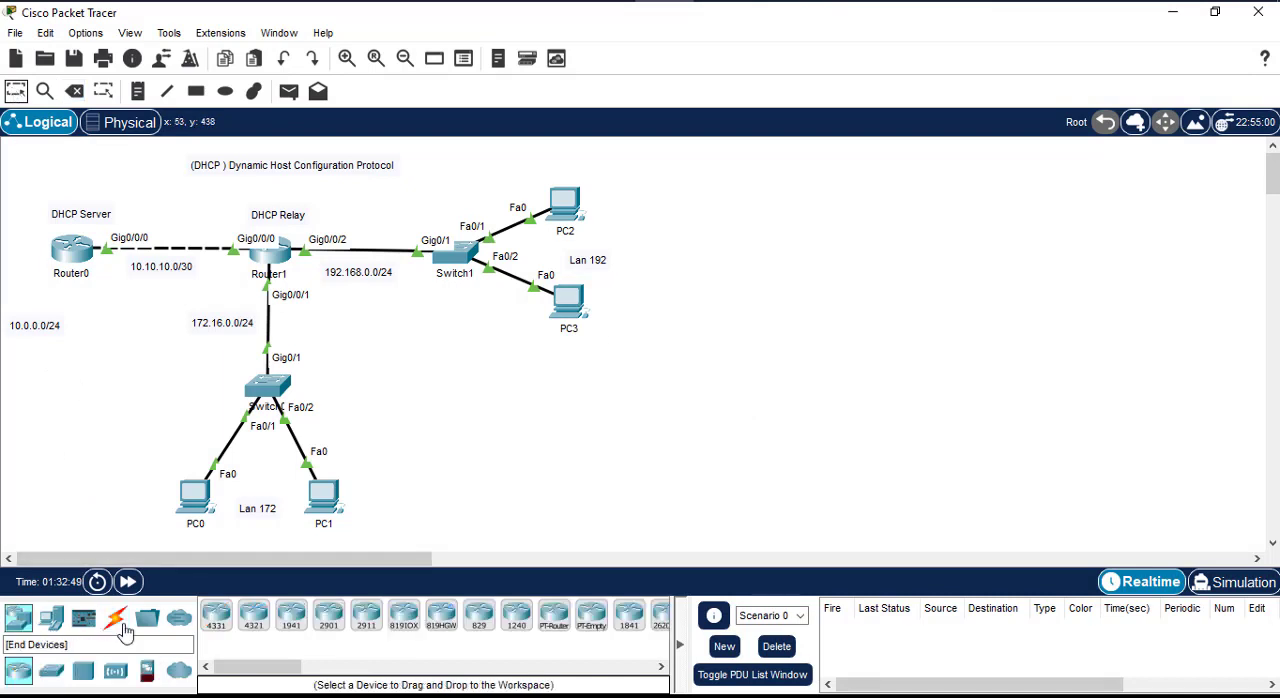
drag(216, 614, 72, 404)
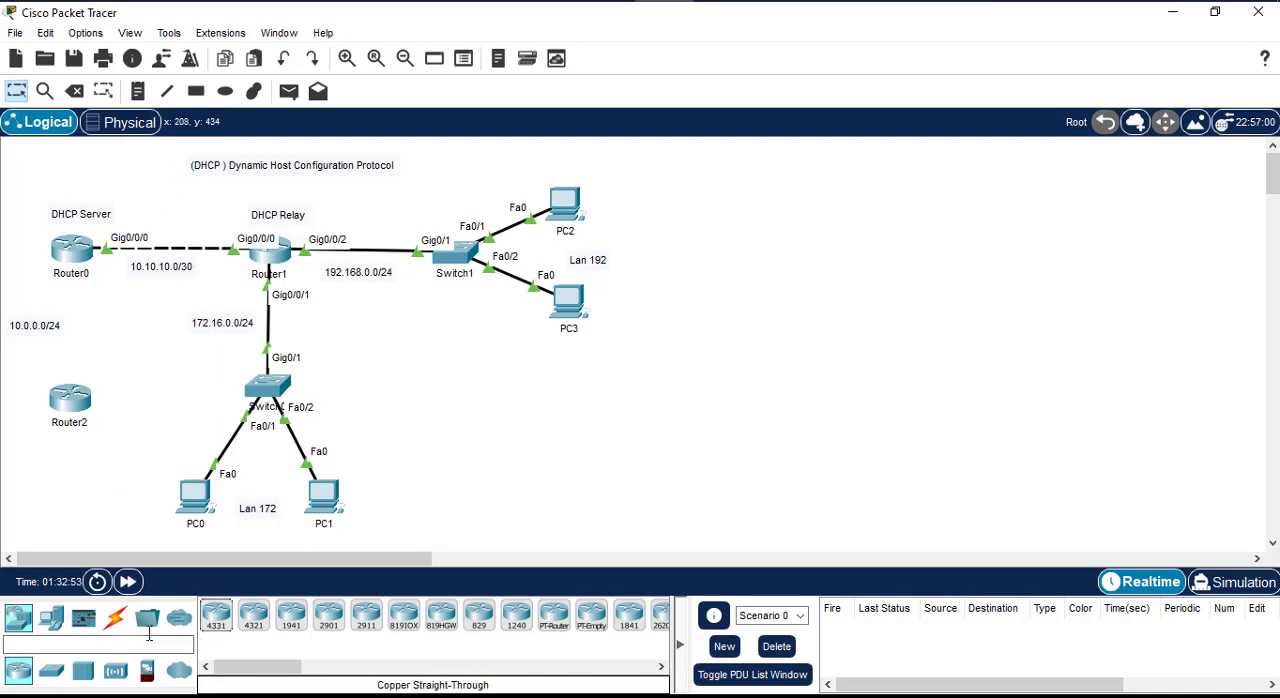
click(115, 620)
click(290, 616)
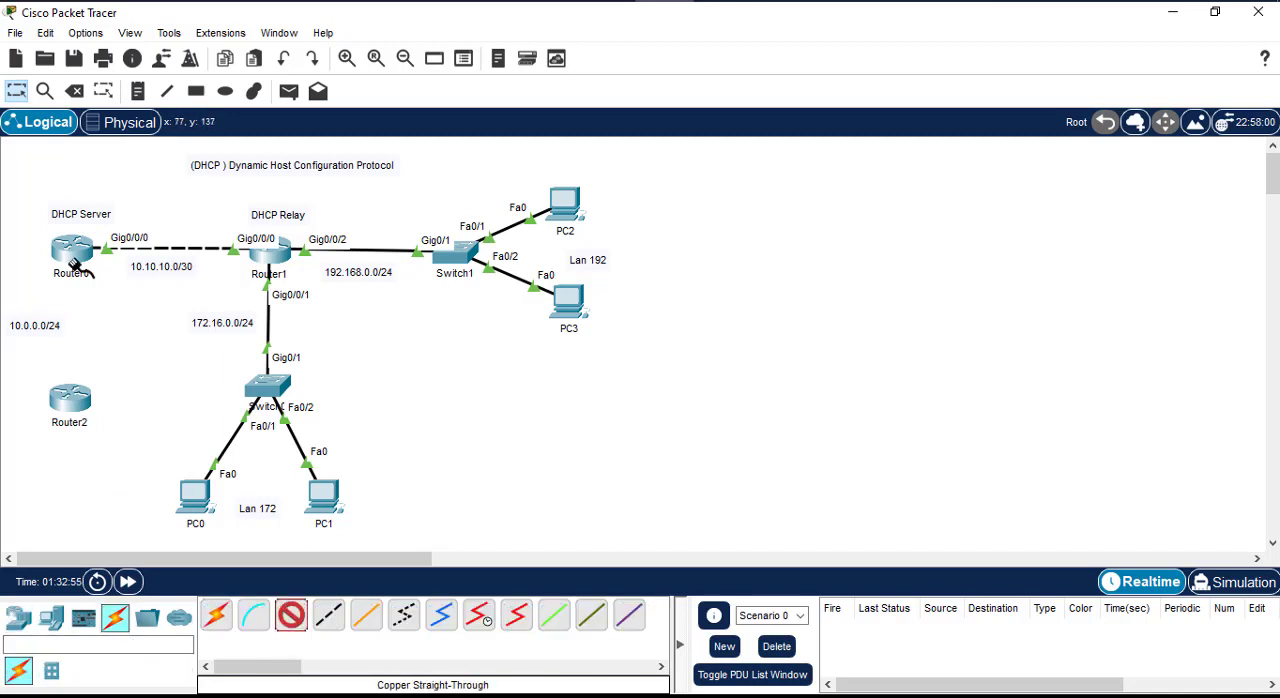
click(75, 265)
click(140, 329)
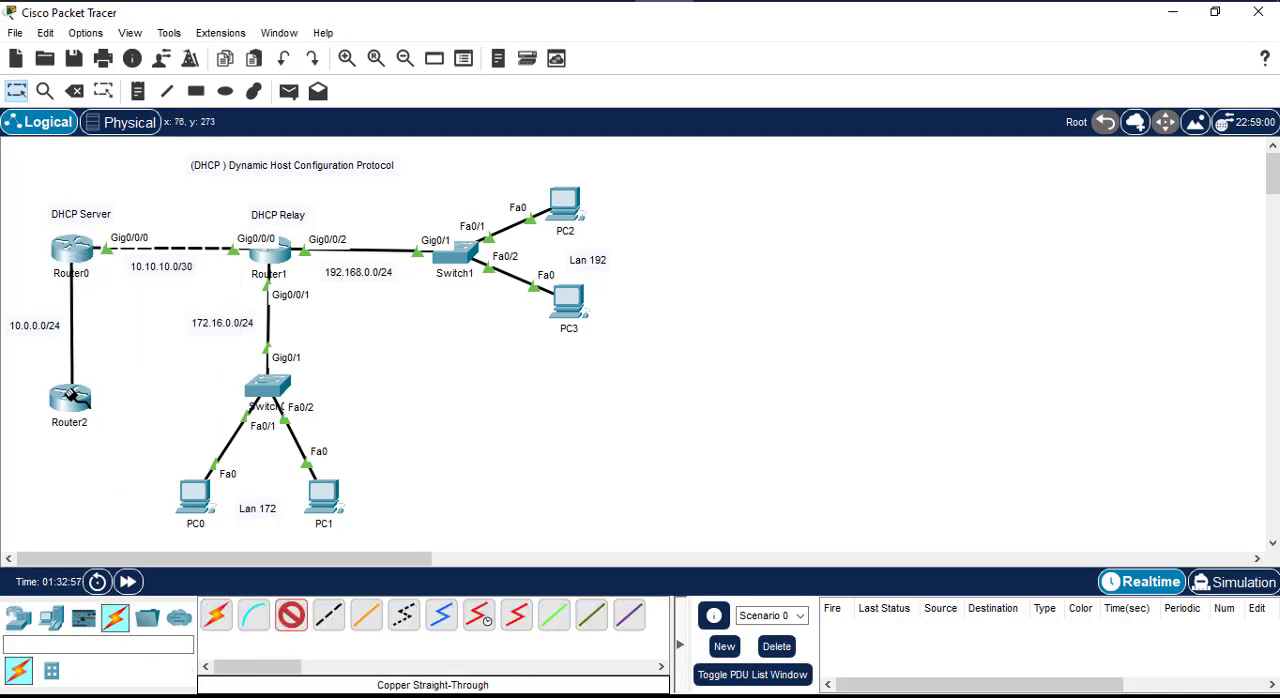
click(68, 400)
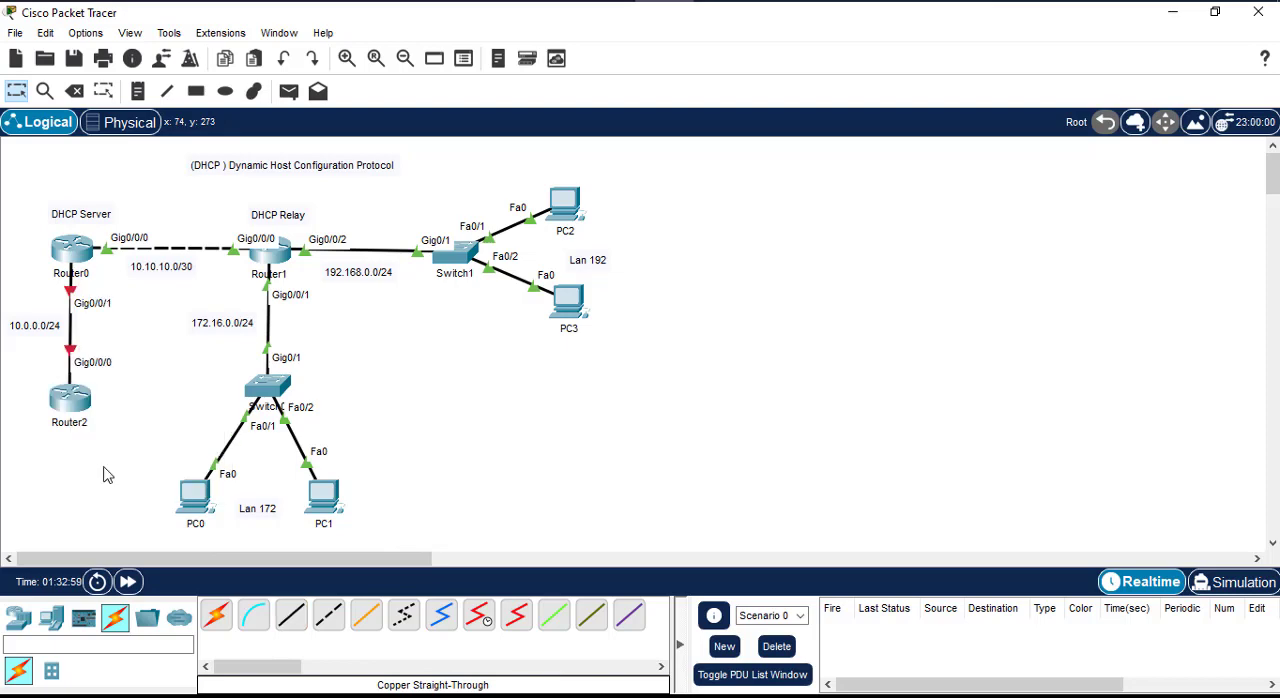
click(106, 468)
Step: Open Router2's command line, answer no to the initial configuration dialog and enter privileged mode
click(62, 406)
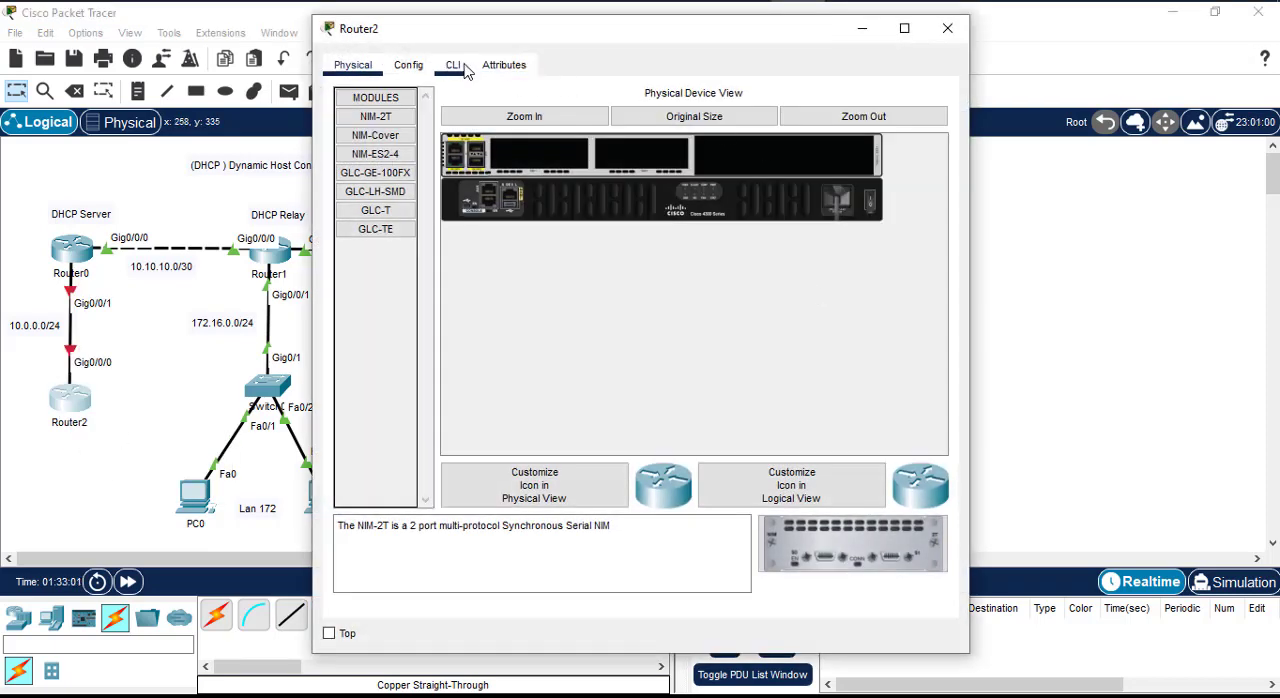
click(465, 62)
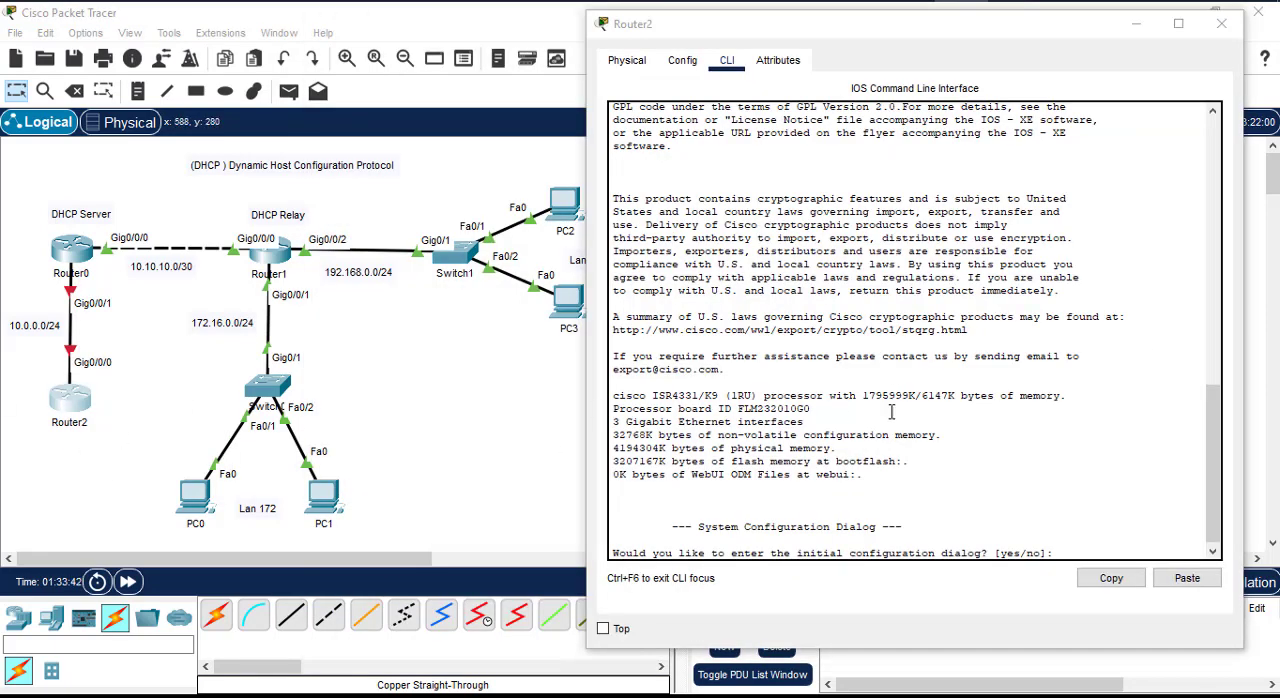
click(1108, 418)
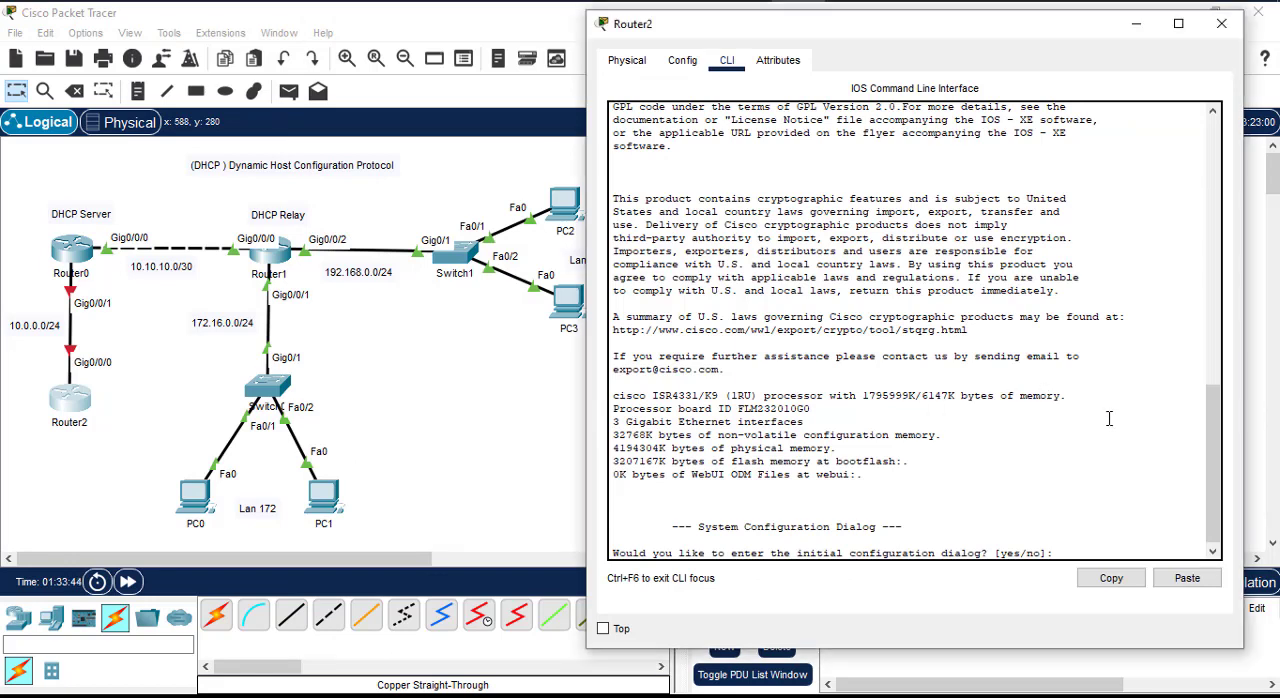
text(no)
key(Return)
key(Return)
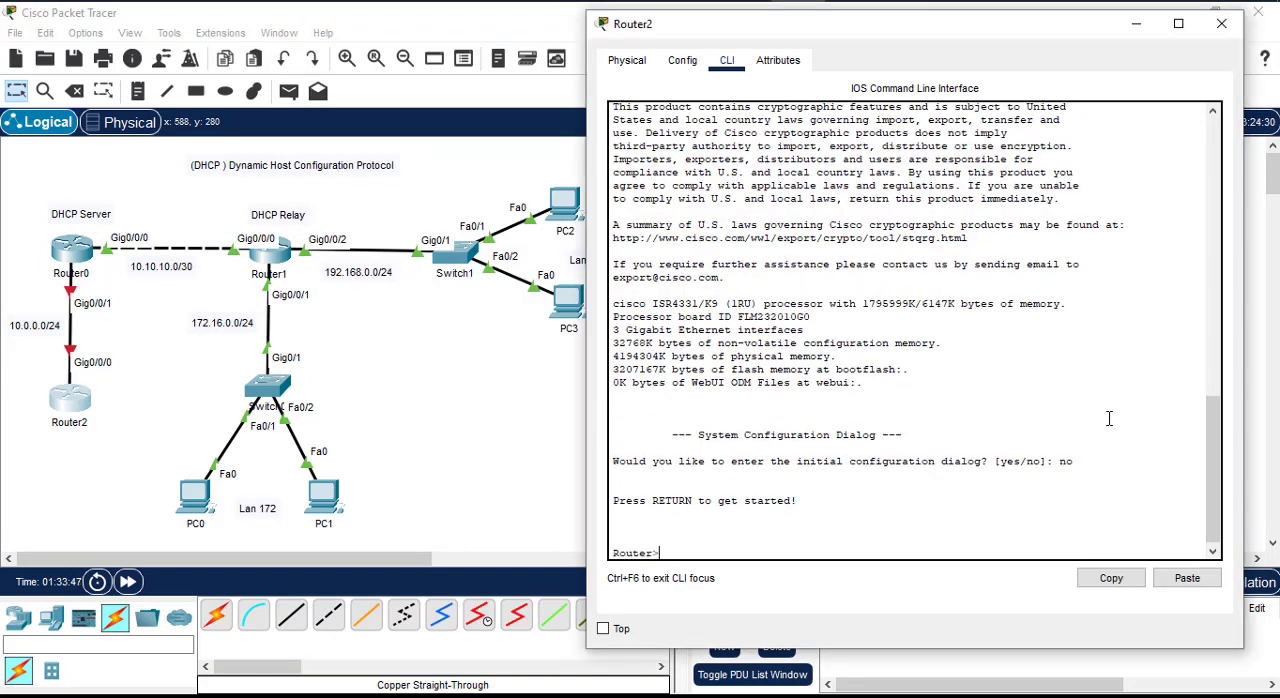
text(en)
key(Return)
key(Return)
key(Return)
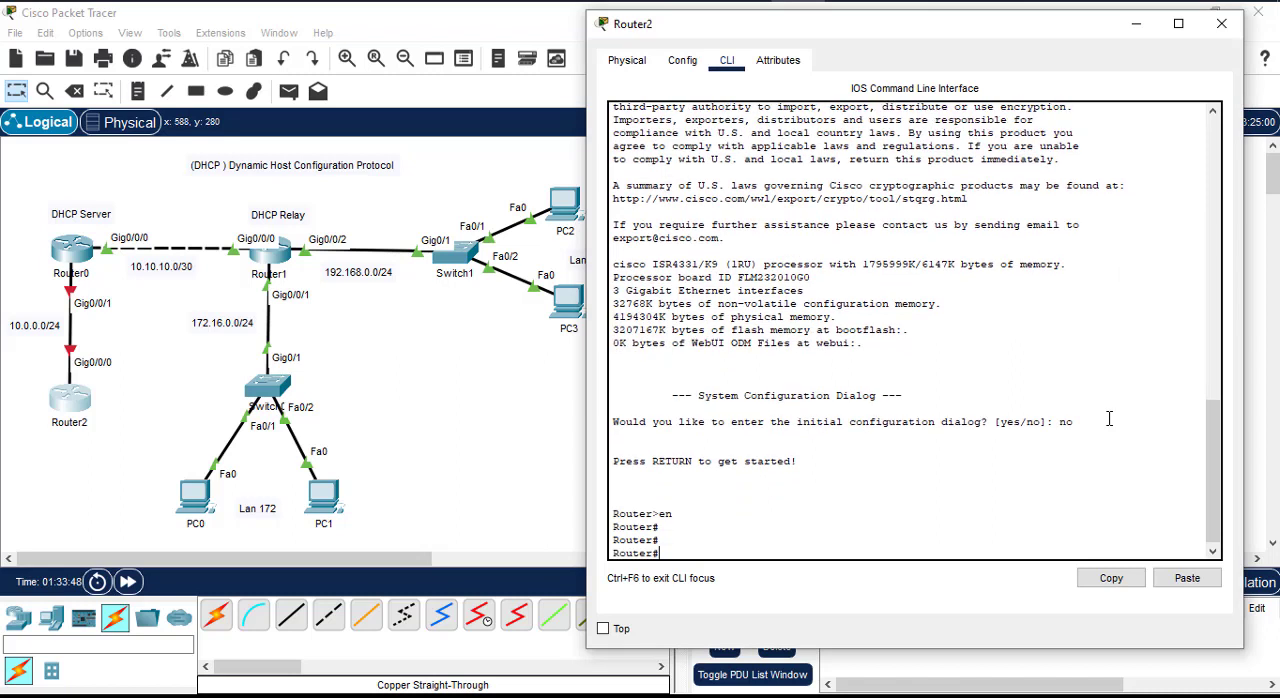
Step: Try "hostname DHCP-CLIENT" from Router2's privileged mode
text(hostname DHCP-CLIENT)
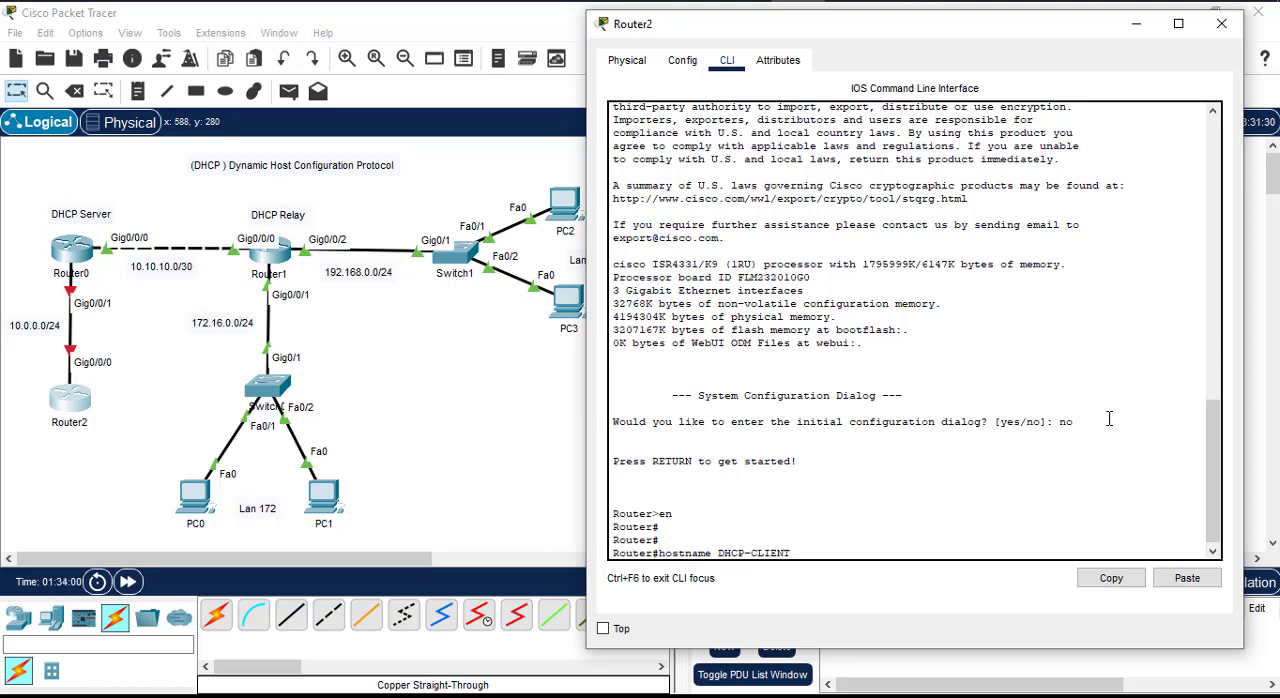
key(Return)
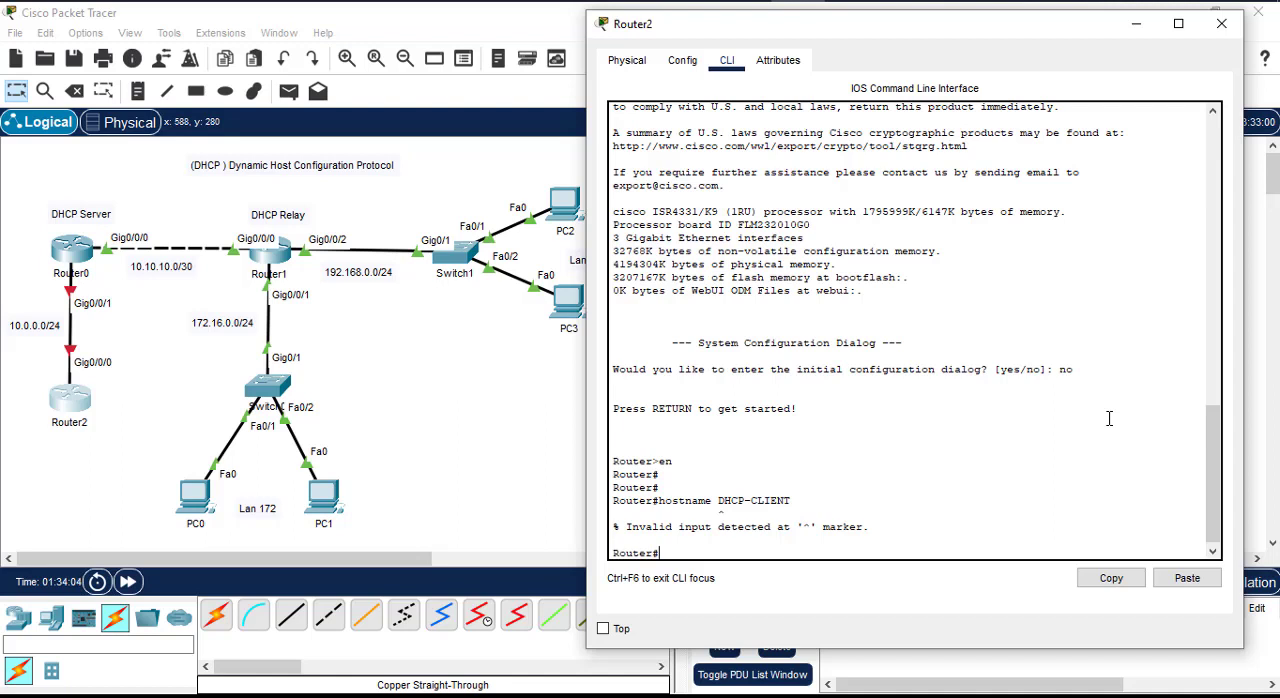
Step: Enter global configuration mode on Router2 and set its hostname to DHCP-CLIENT
text(conf t)
key(Return)
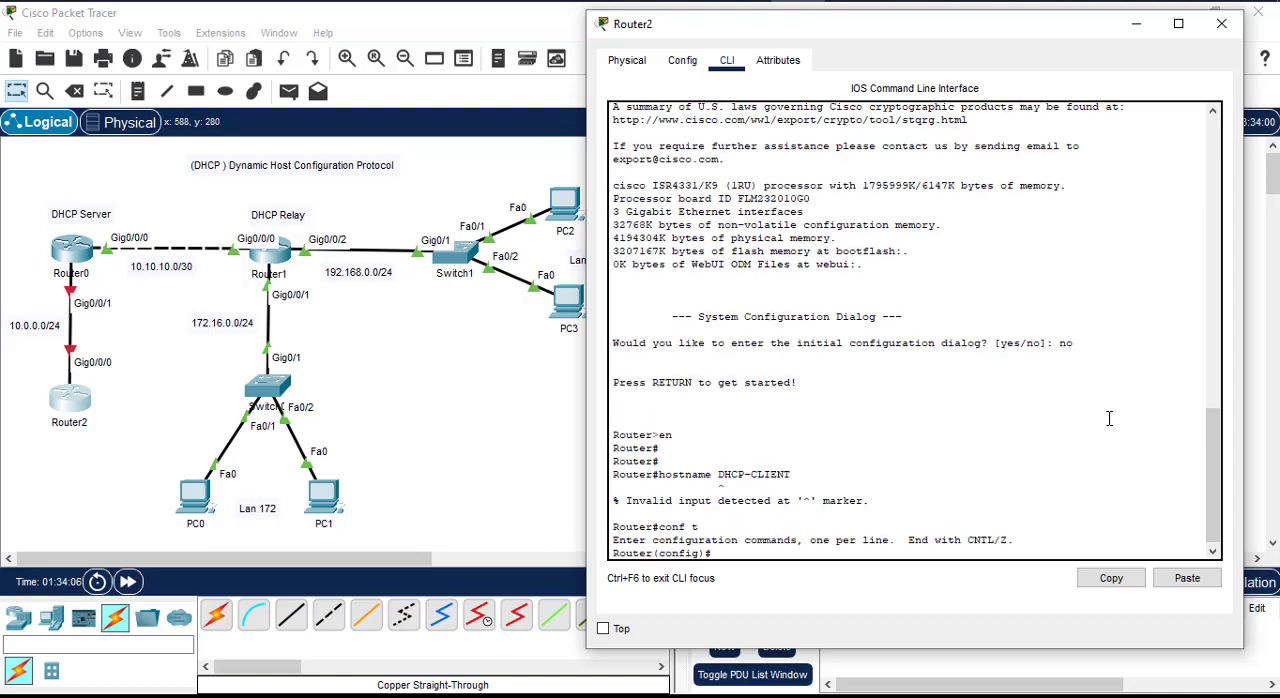
text(hostname DHCP-CLIENT)
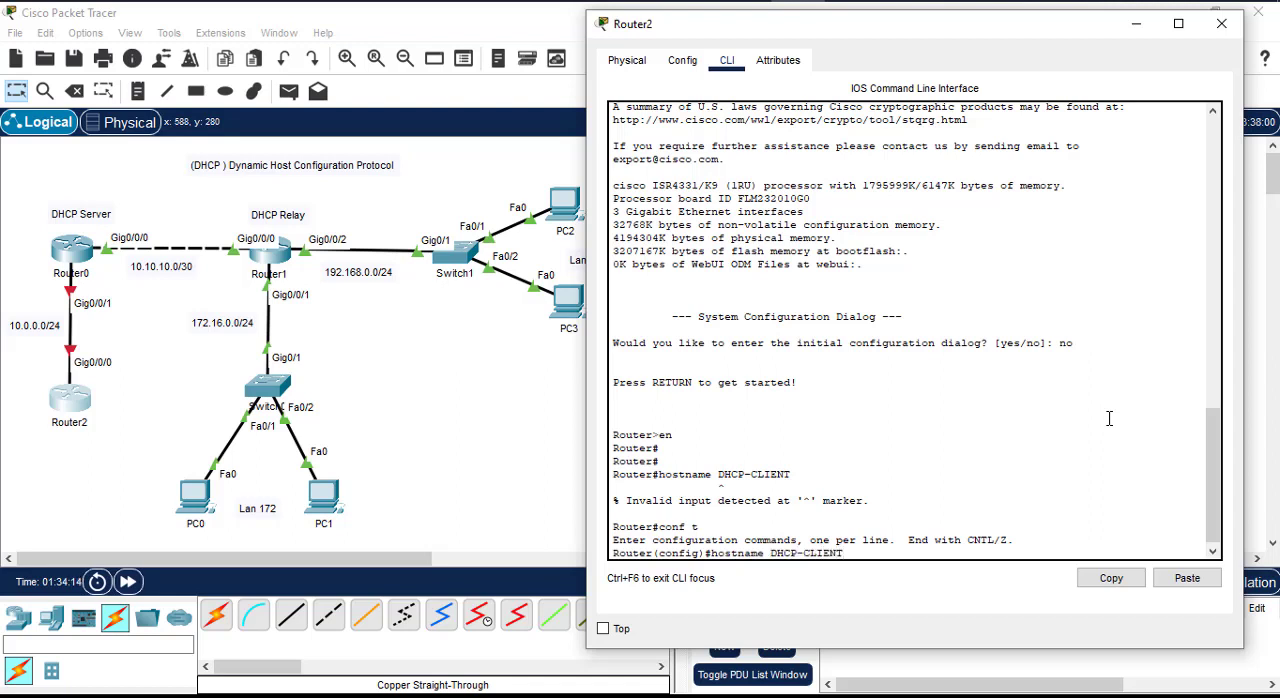
key(Return)
key(Return)
key(Return)
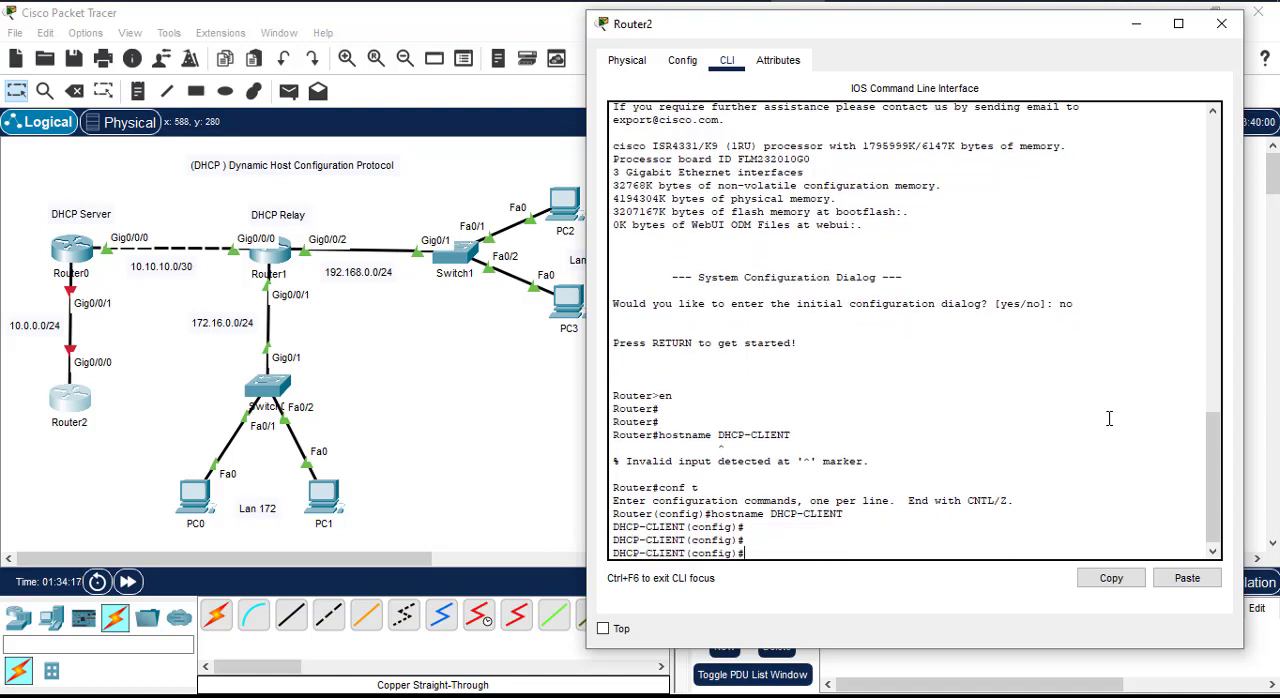
Step: Try to enter interface configuration with "interface g0/0//0"
text(interface g0/0/0)
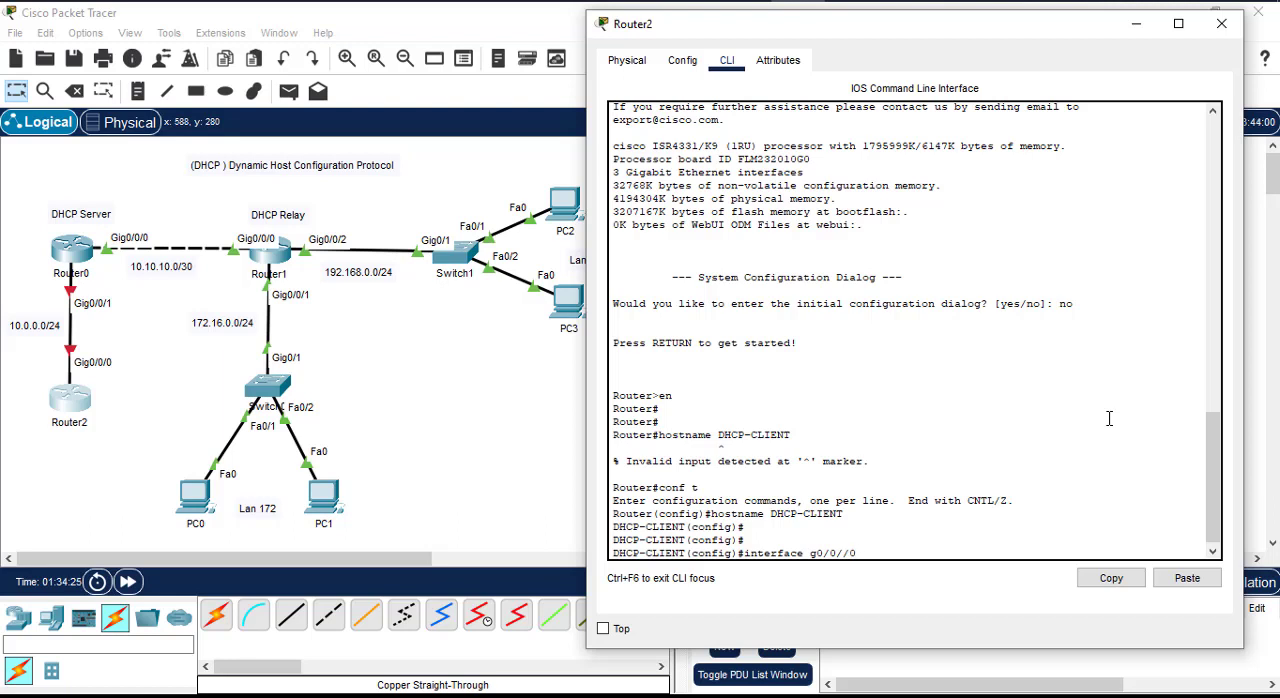
key(Return)
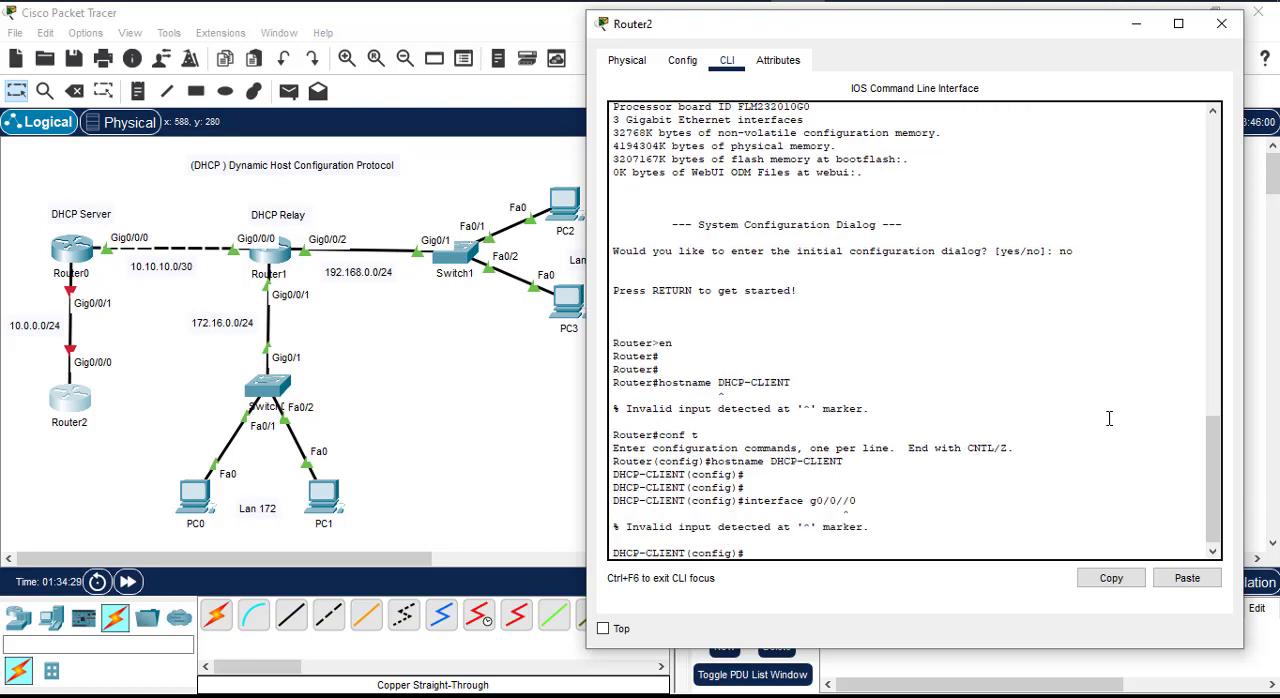
Step: Enter configuration of interface g0/0/0 on Router2 and enable it with "no shut"
key(Up)
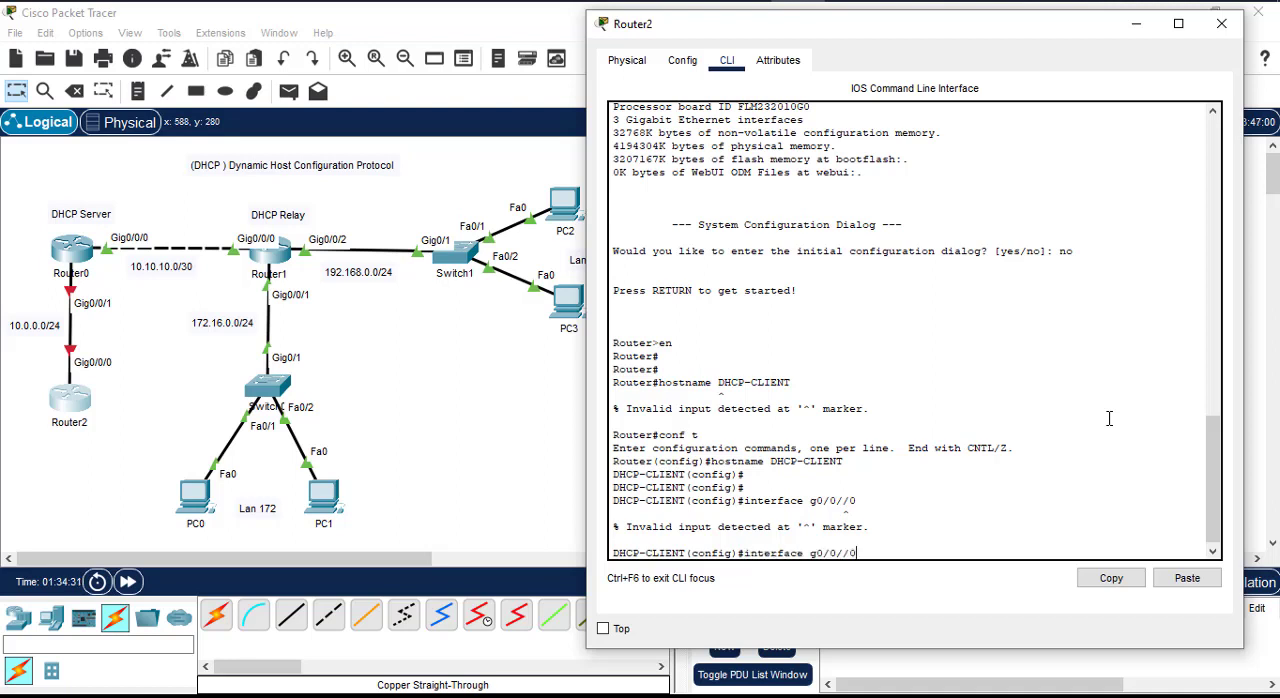
key(BackSpace)
key(BackSpace)
key(BackSpace)
key(BackSpace)
key(BackSpace)
key(BackSpace)
key(BackSpace)
key(BackSpace)
key(BackSpace)
key(BackSpace)
key(BackSpace)
key(BackSpace)
key(BackSpace)
key(BackSpace)
key(BackSpace)
key(BackSpace)
key(BackSpace)
text(interface g0/0/0)
key(Return)
text(no shut)
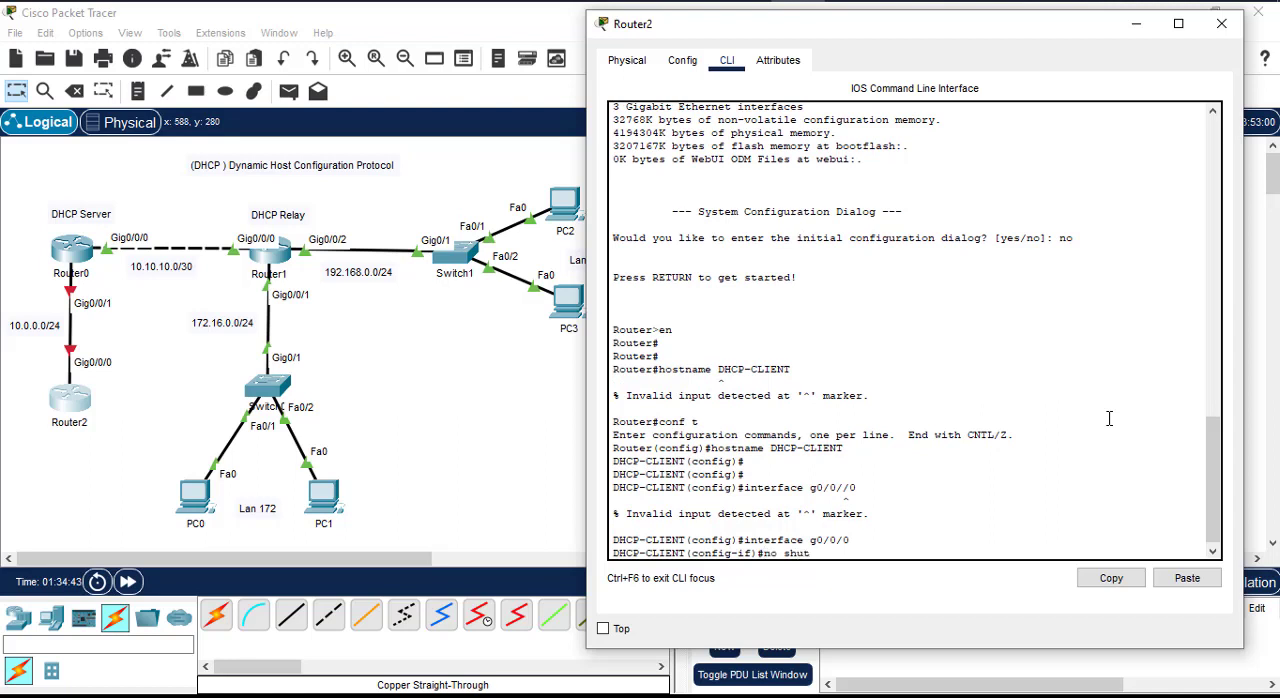
key(Return)
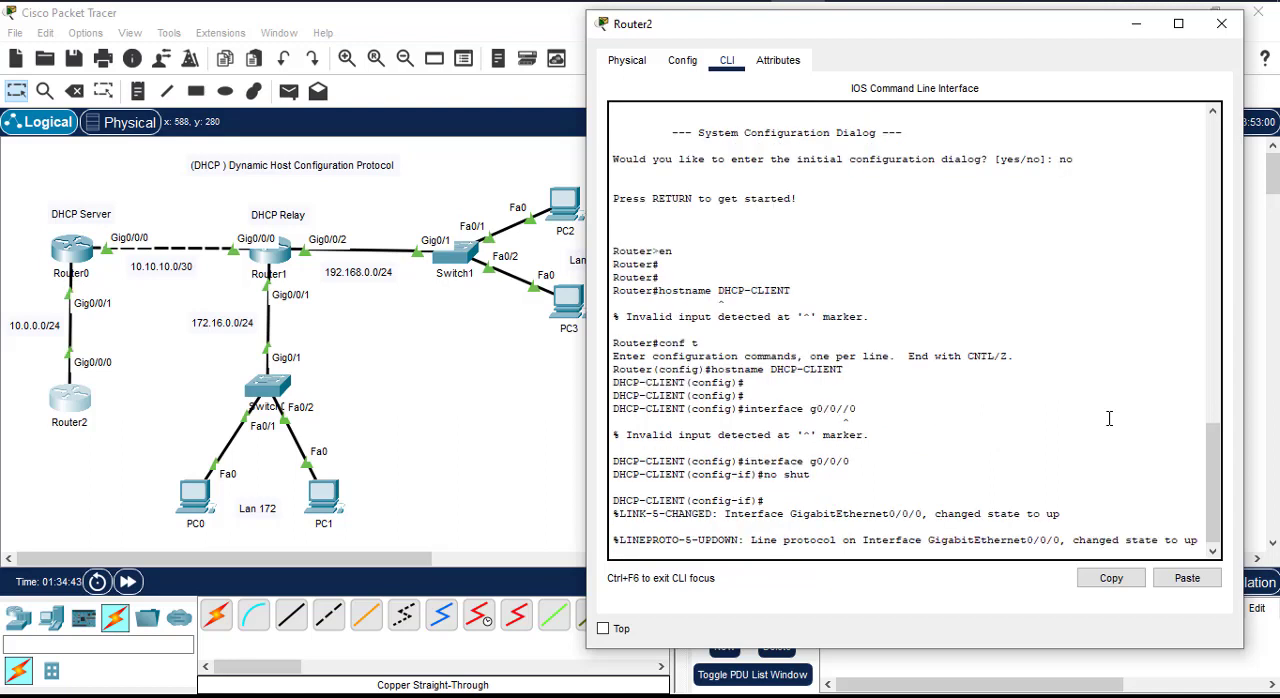
key(Return)
key(Return)
key(Return)
Step: List the interface's ip and ip address options, then set g0/0/0 to obtain its address with "ip address dhcp"
text(ip)
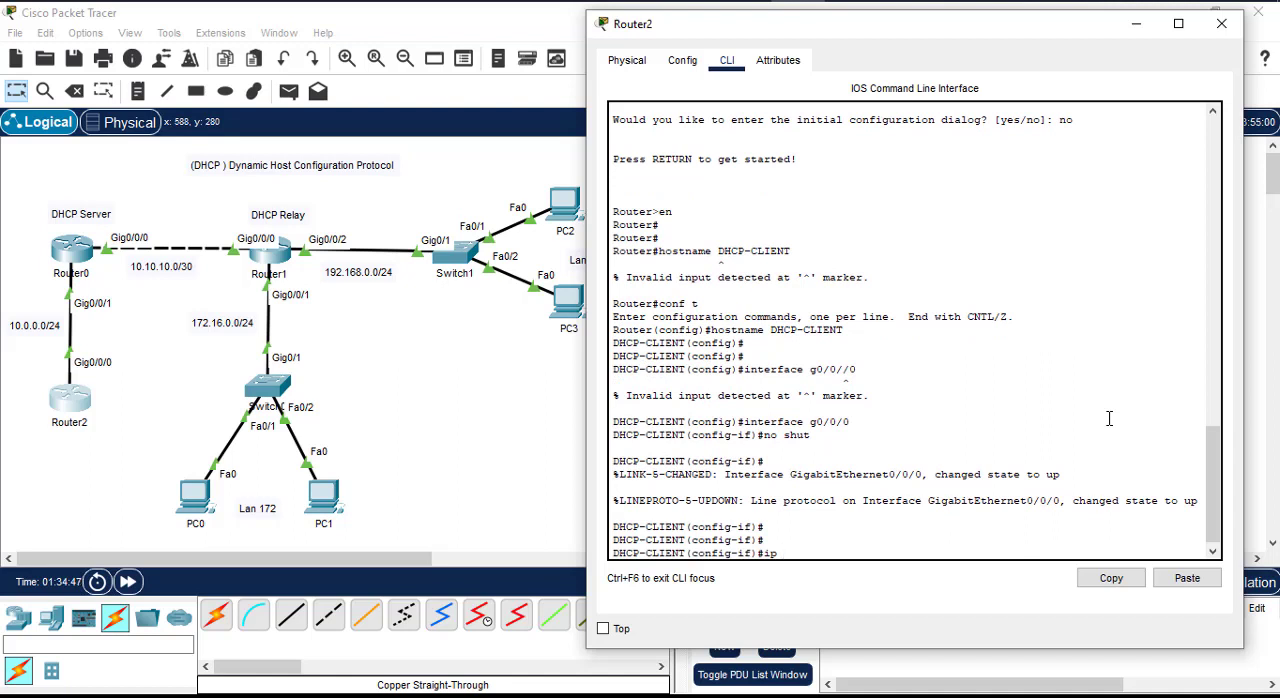
text( ?)
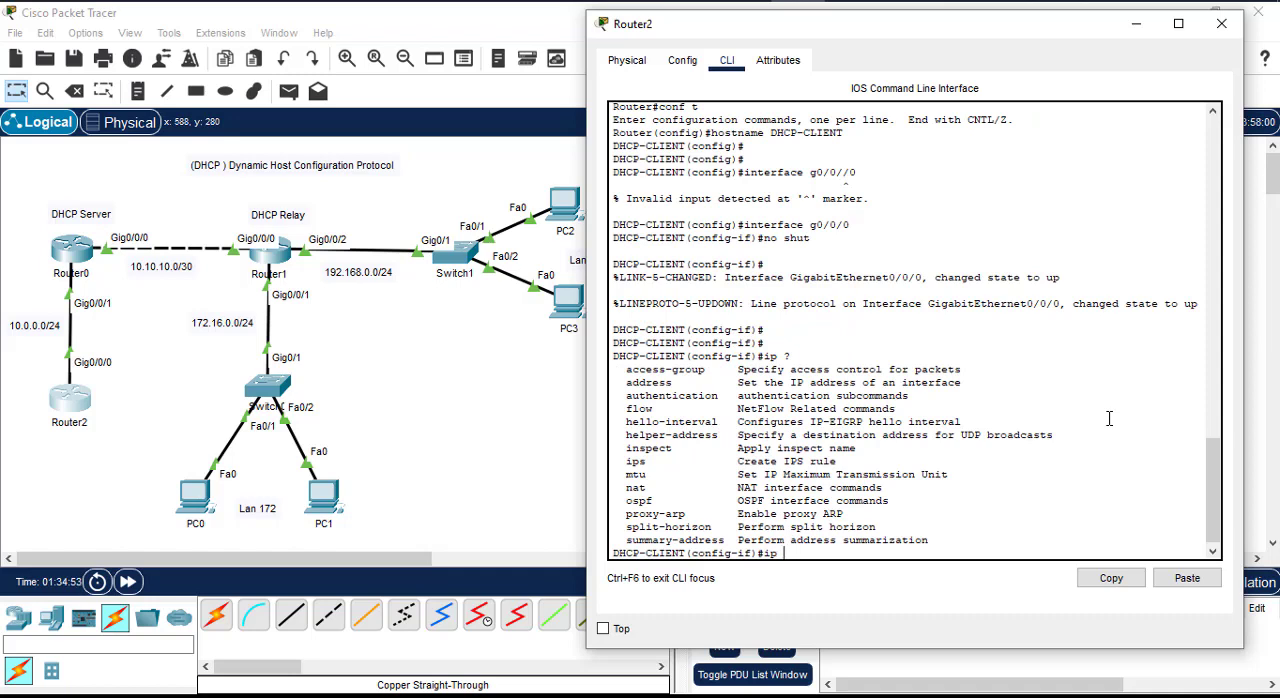
text(add)
key(Tab)
text(?)
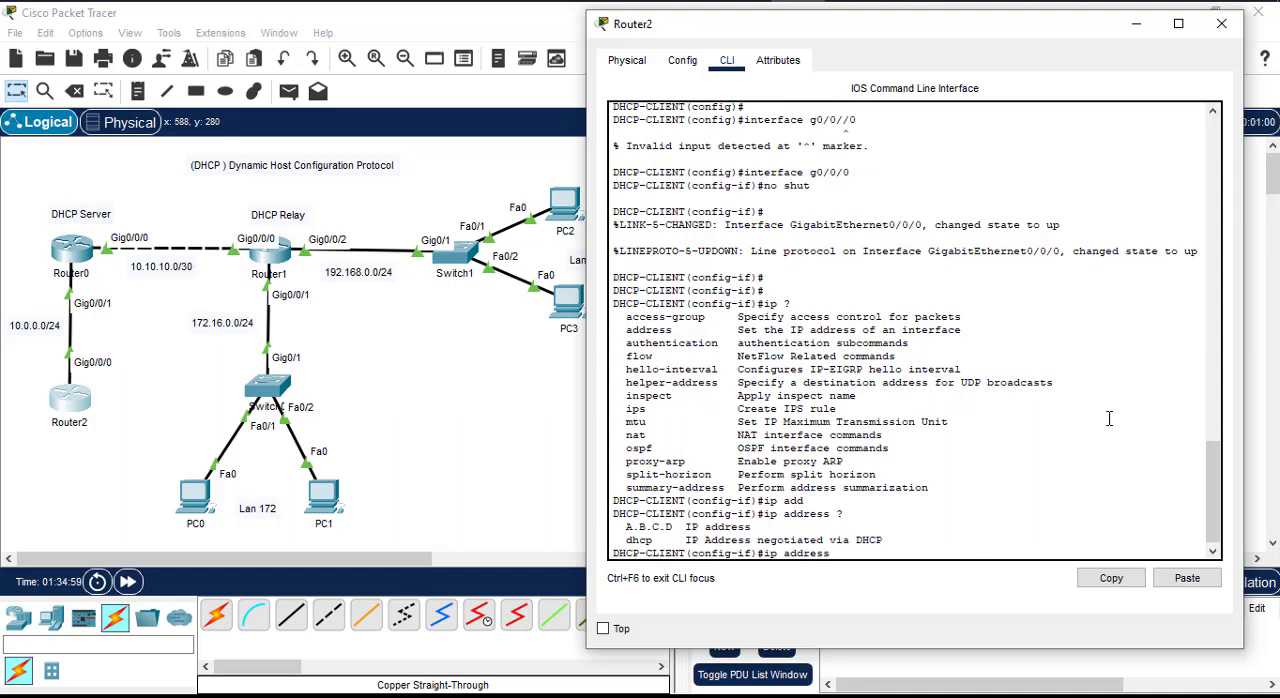
text(dhcp)
key(Return)
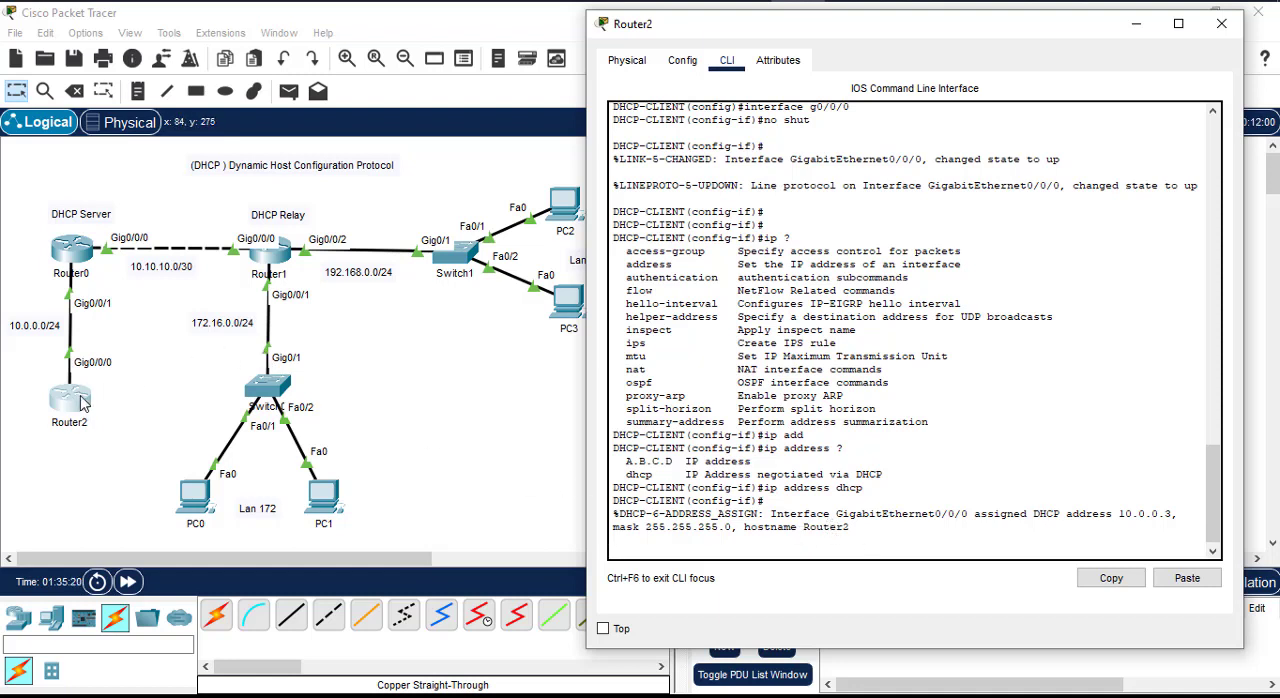
Step: Close Router2's window and send a simple PDU from Router2 to Router0
click(1221, 23)
click(98, 469)
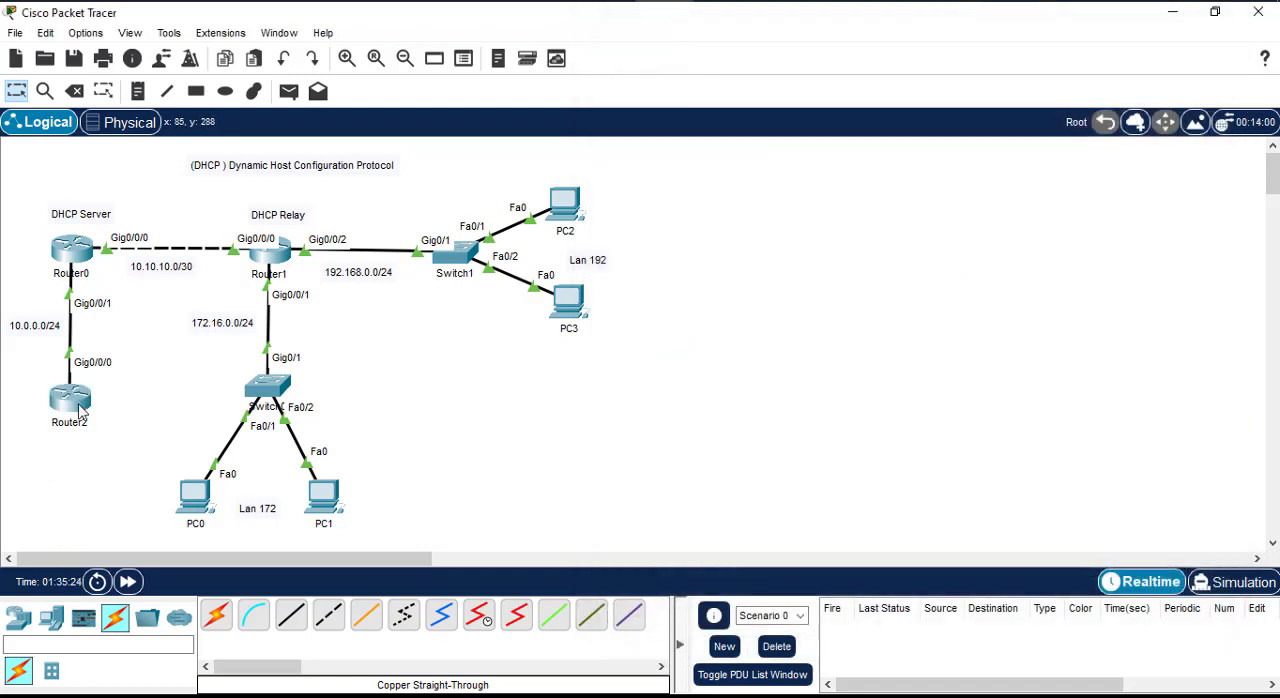
mouse_move(74, 404)
click(290, 93)
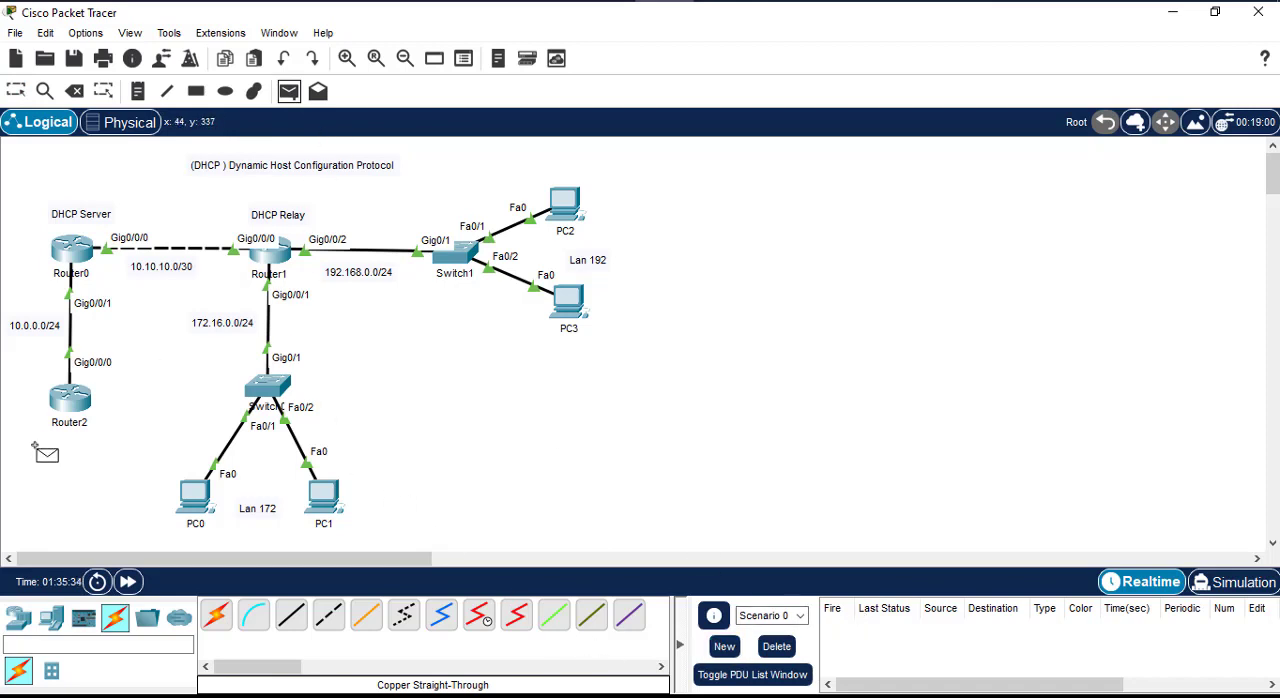
click(70, 400)
click(72, 252)
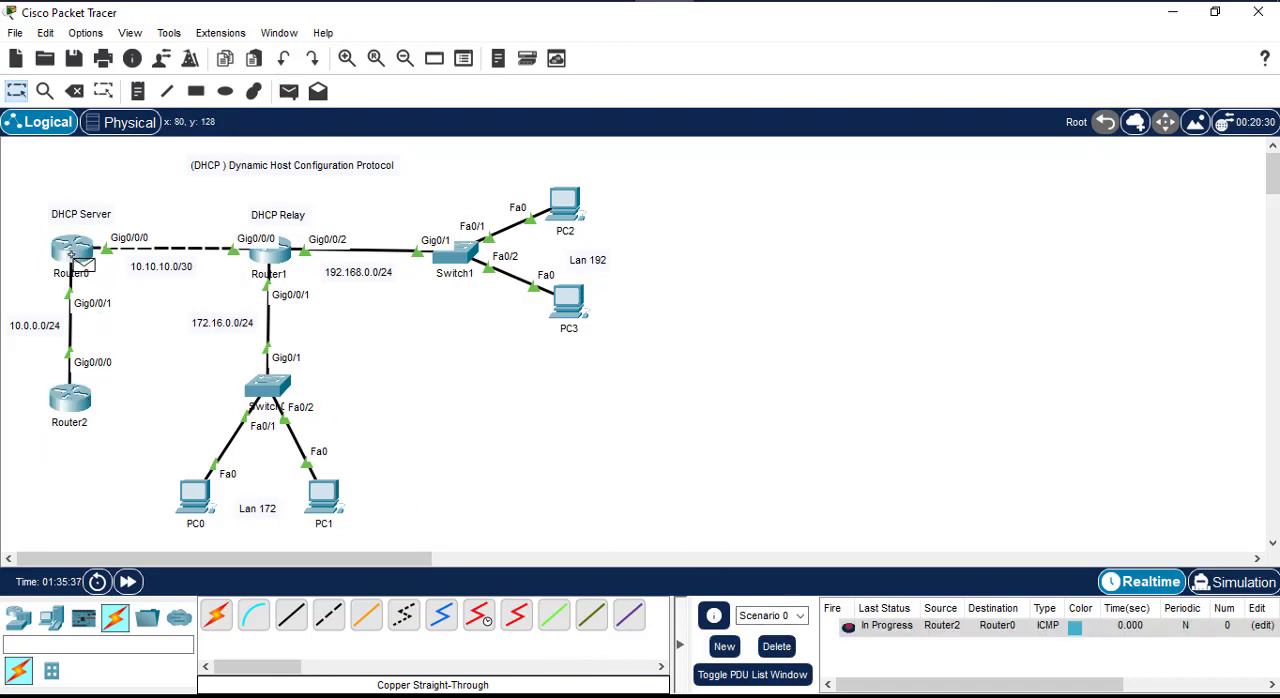
Step: Send a second simple PDU from Router2 to Router0 and display Router2's port and address summary
click(289, 91)
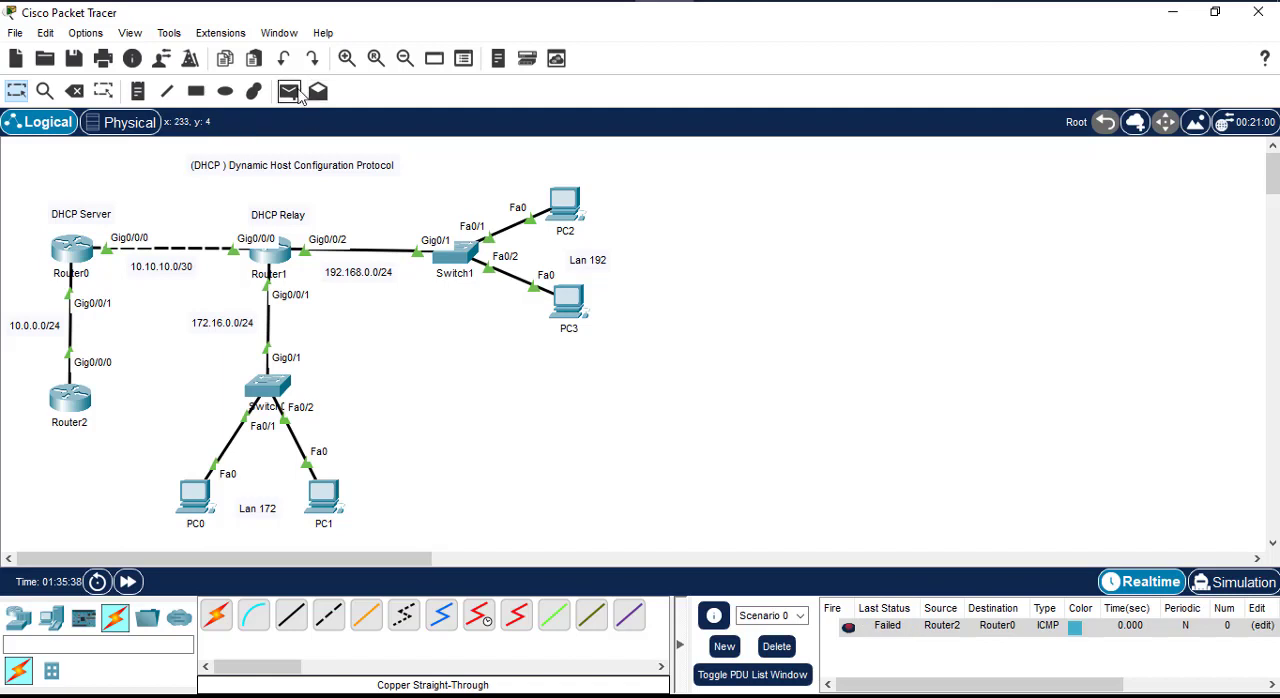
click(70, 400)
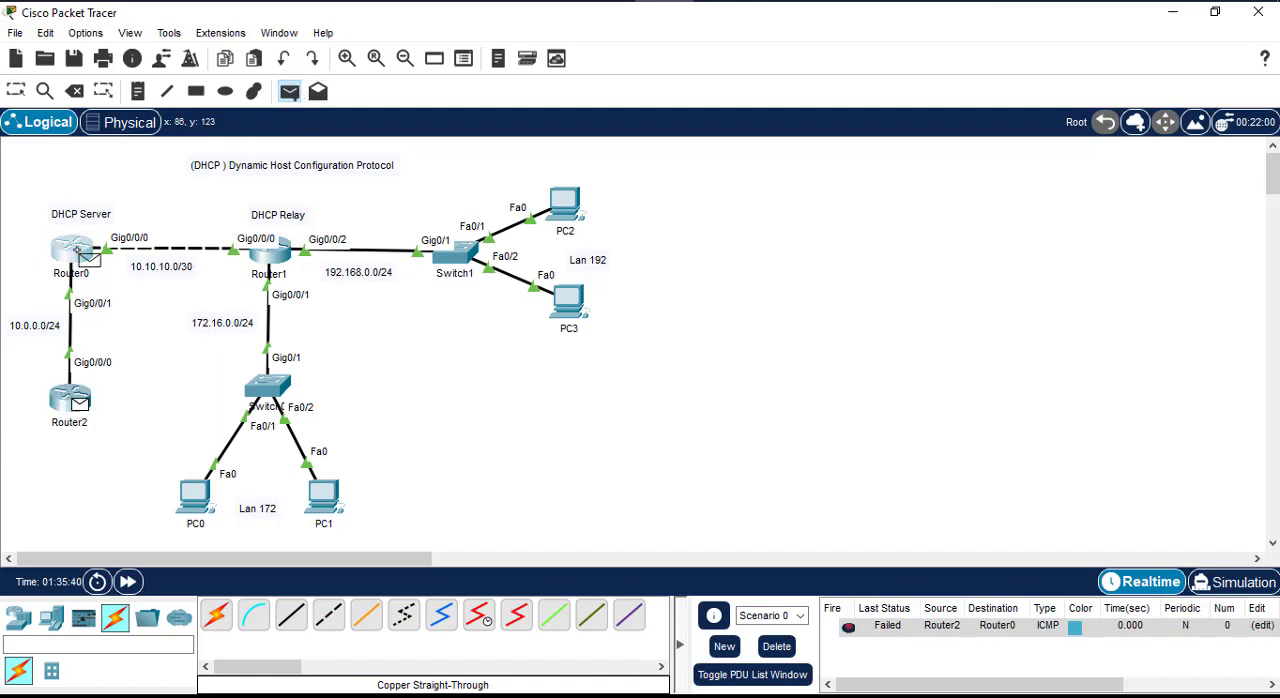
click(86, 256)
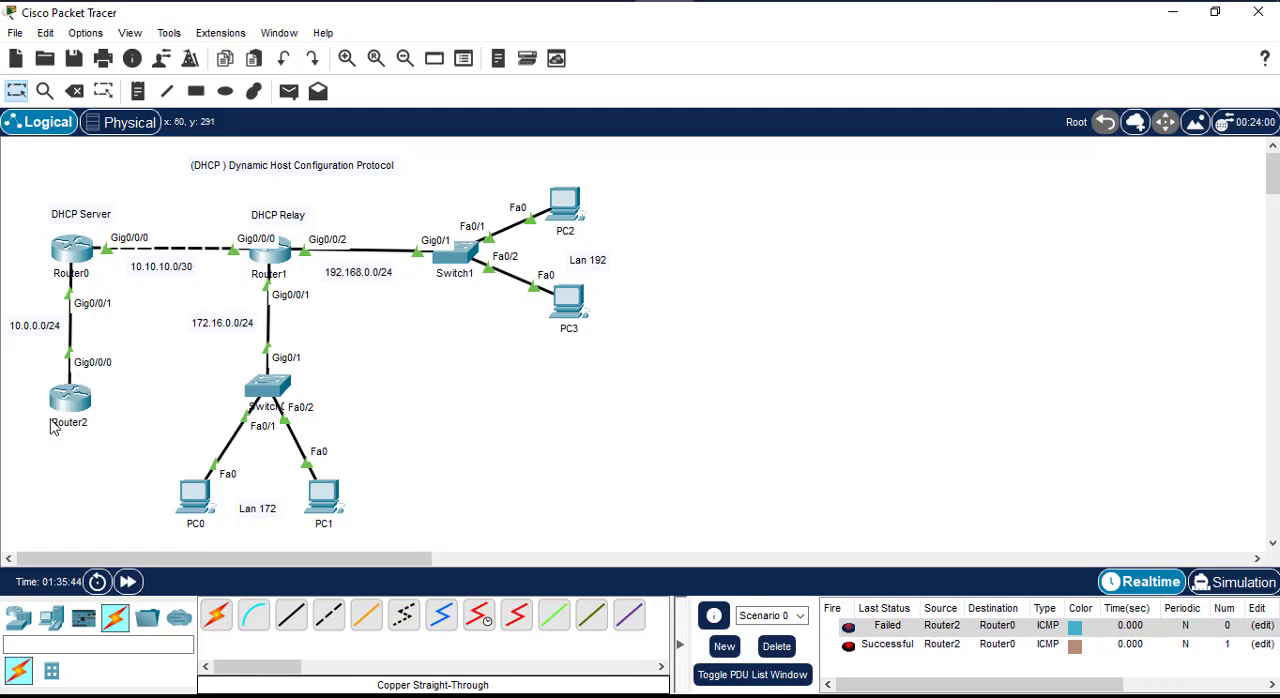
mouse_move(72, 413)
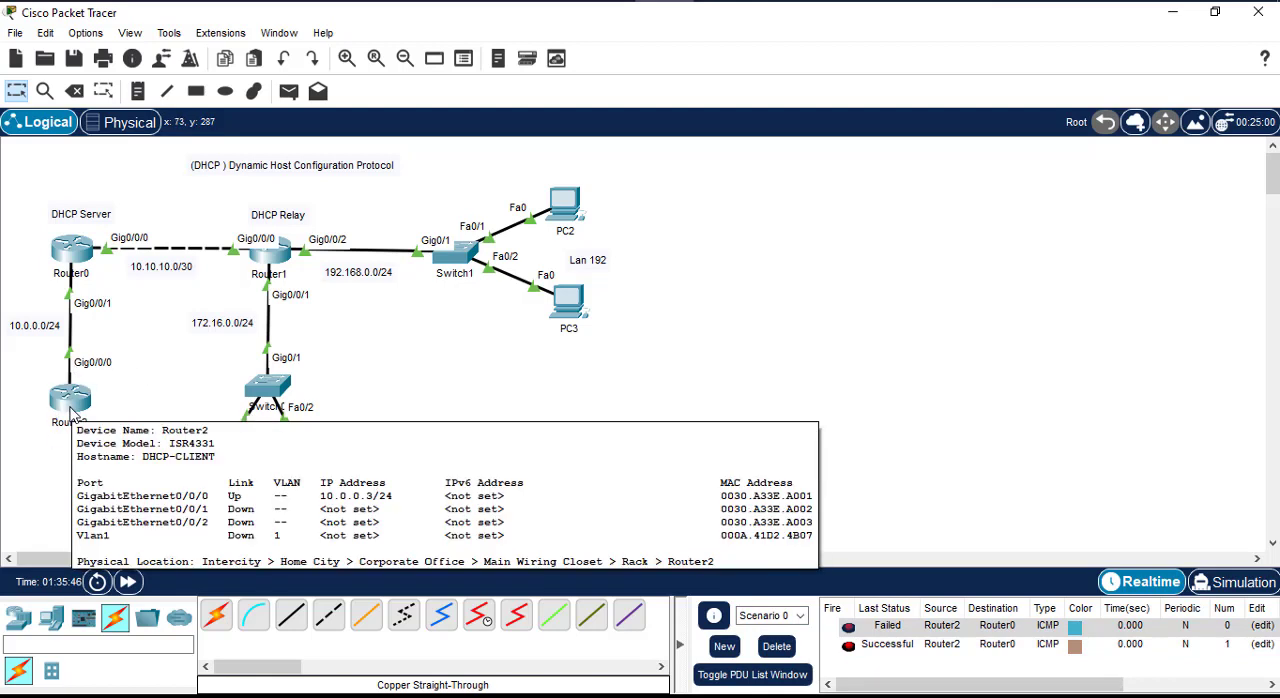